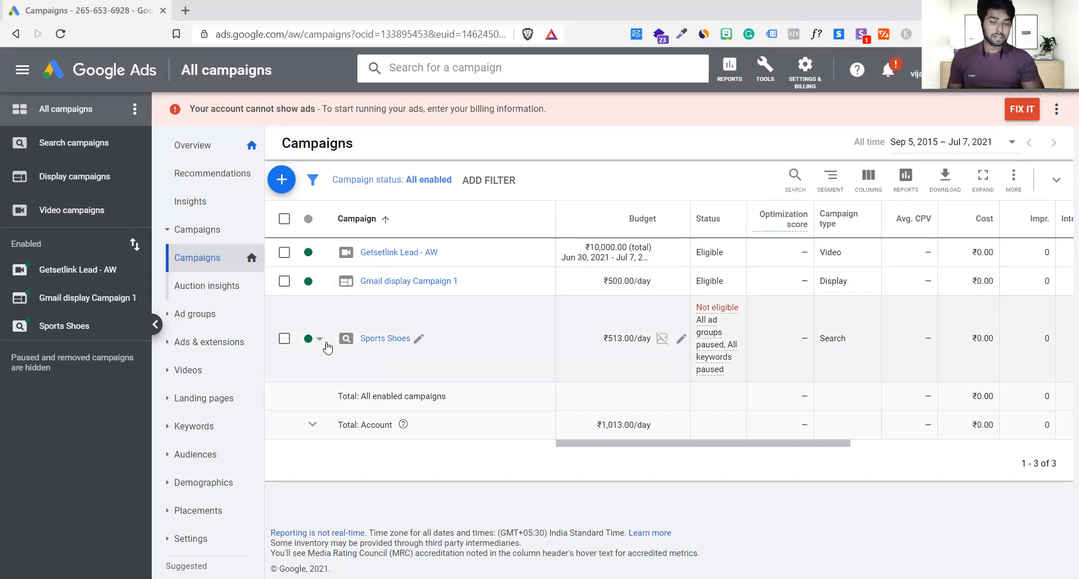
# Step: Look through the overviews of the Getsetlink Lead - AW video campaign and the Gmail display Campaign 1 campaign
pyautogui.click(397, 253)
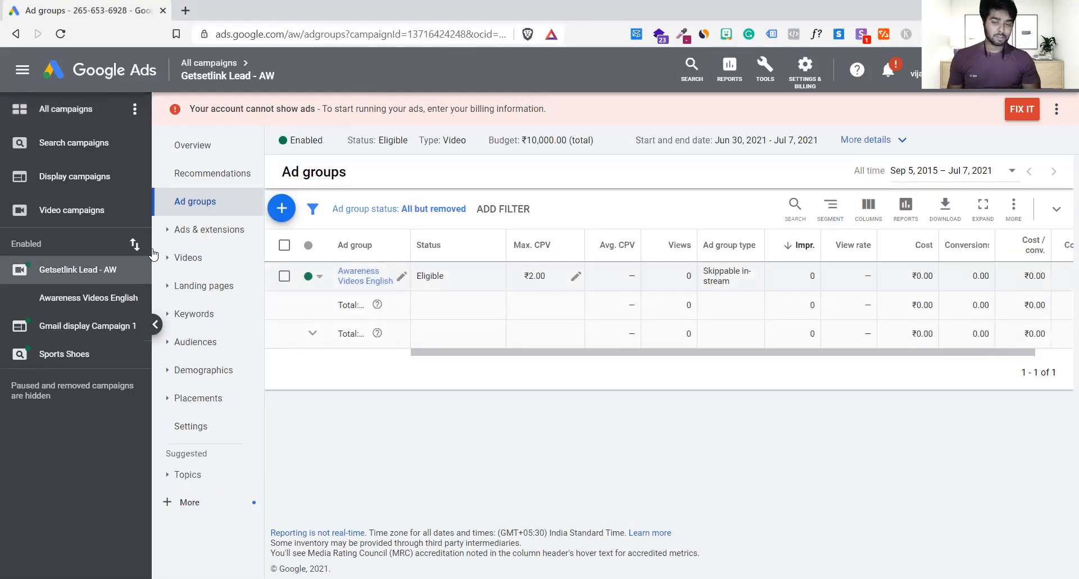
pyautogui.click(187, 146)
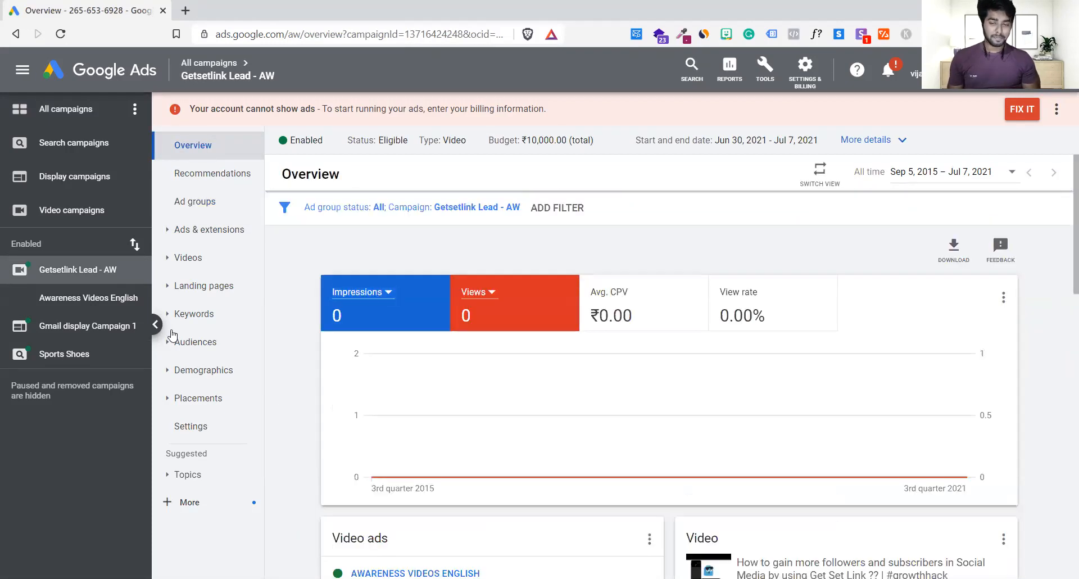
pyautogui.click(120, 336)
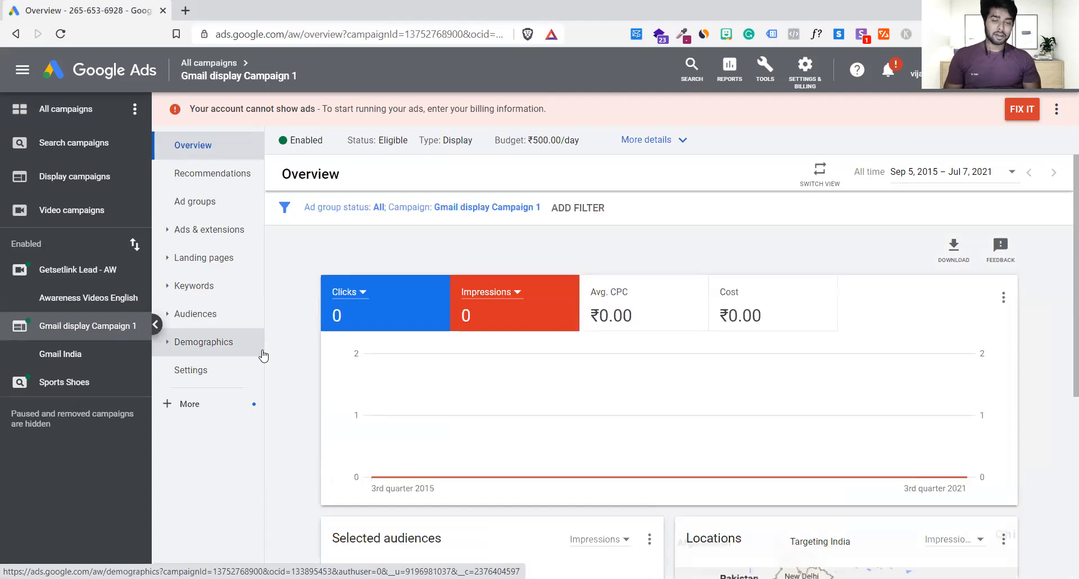
pyautogui.scroll(-2, 475, 376)
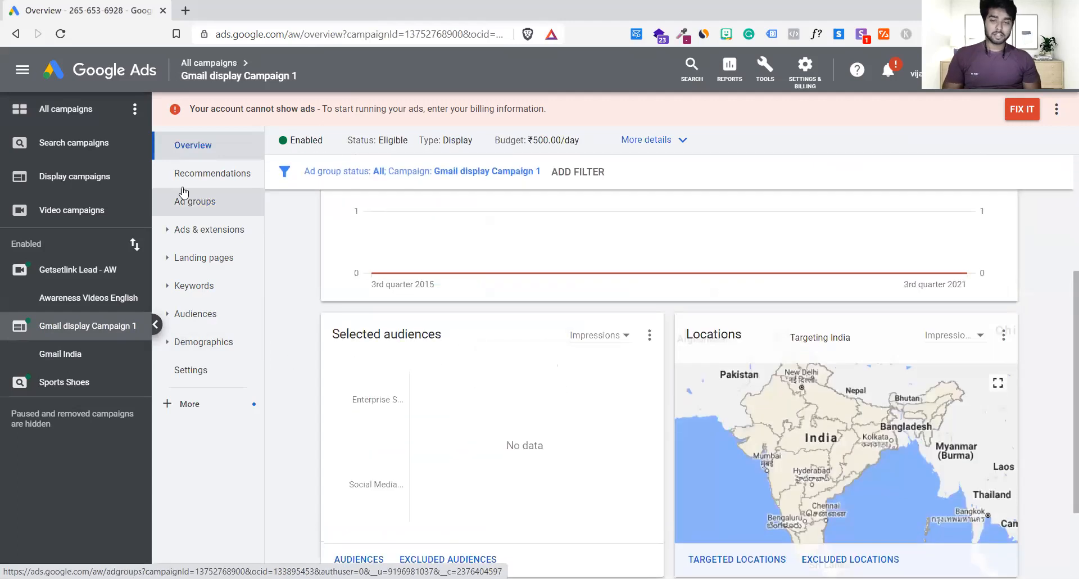
# Step: Open the Gmail India ad group's overview and plot Avg. CPC and Cost on its performance chart
pyautogui.click(119, 358)
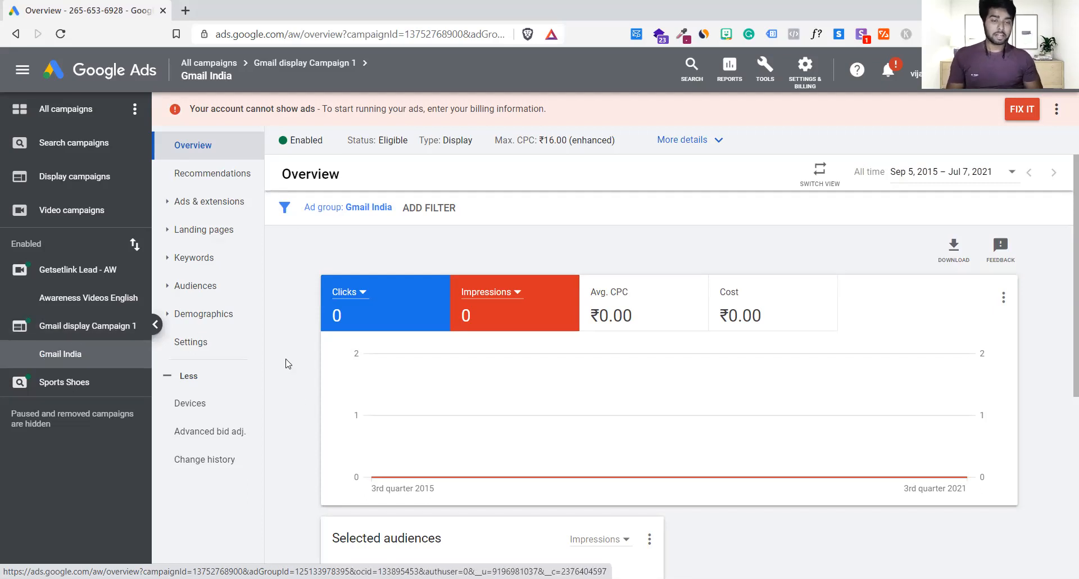
pyautogui.click(666, 310)
pyautogui.click(747, 306)
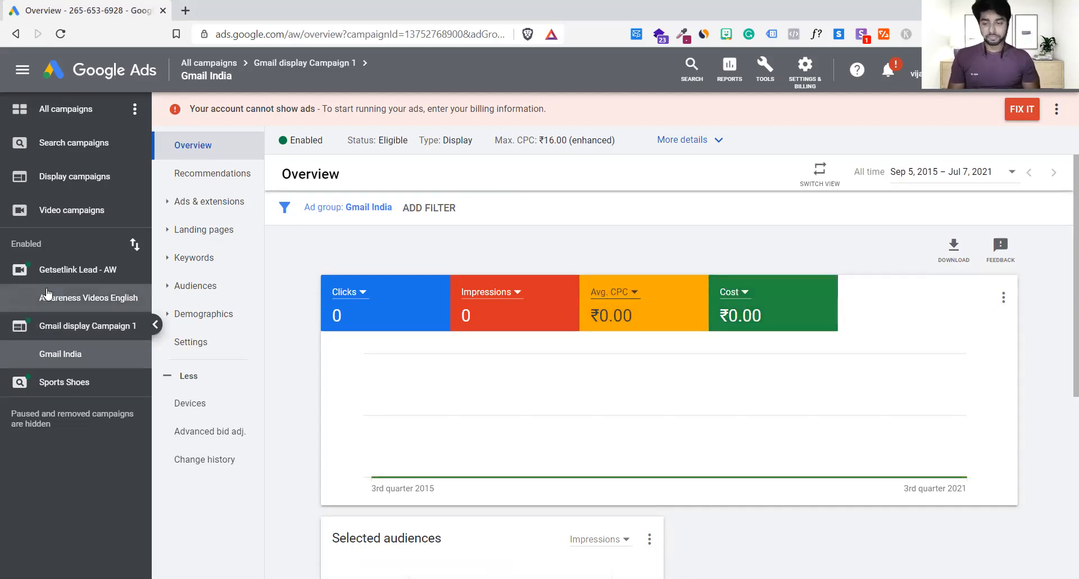
# Step: Return to the Getsetlink Lead - AW campaign overview and look through its available management pages
pyautogui.click(56, 272)
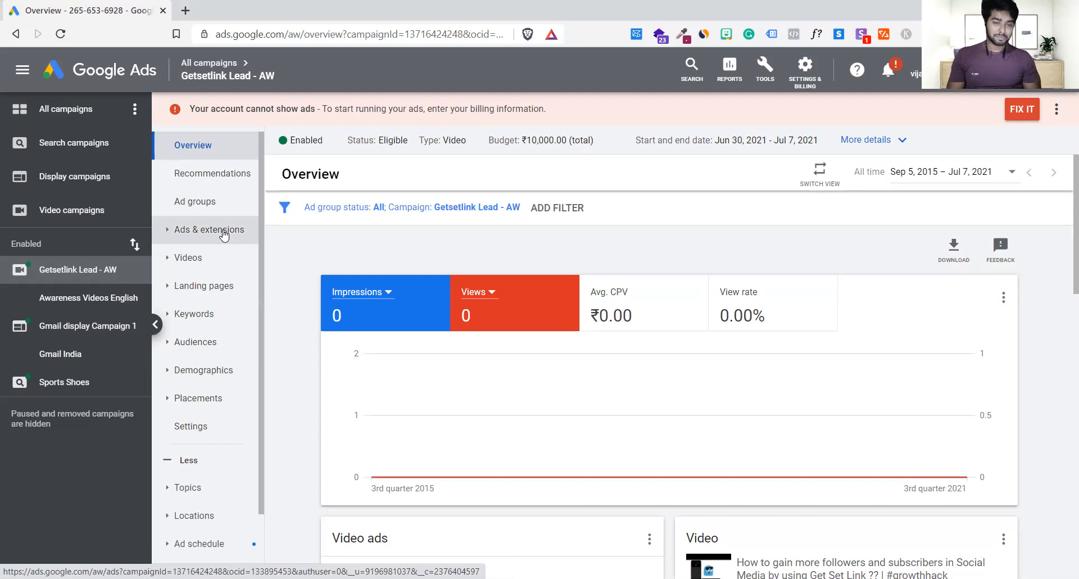
pyautogui.scroll(-1, 224, 235)
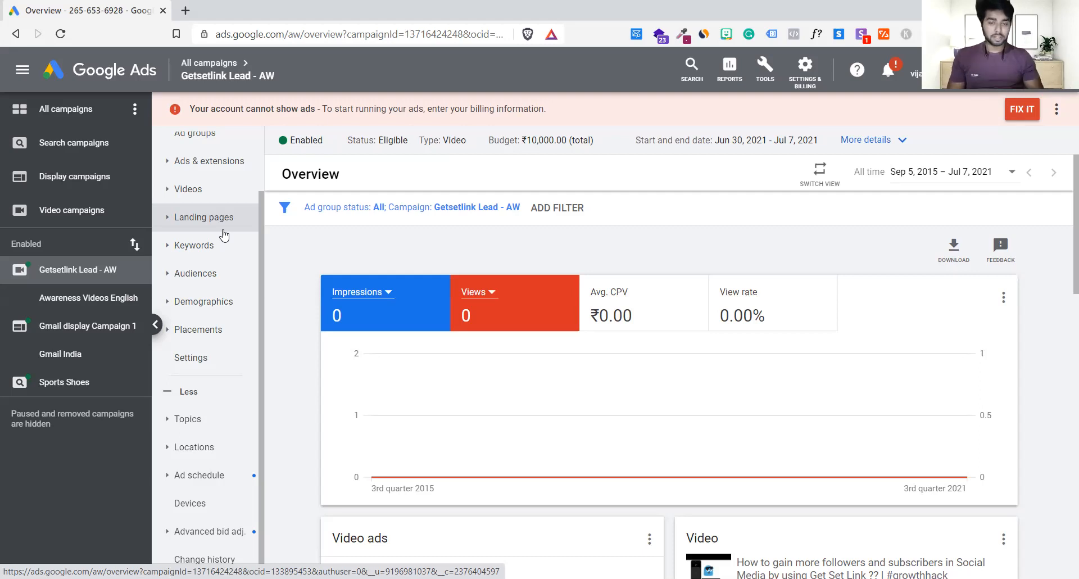
pyautogui.scroll(2, 225, 236)
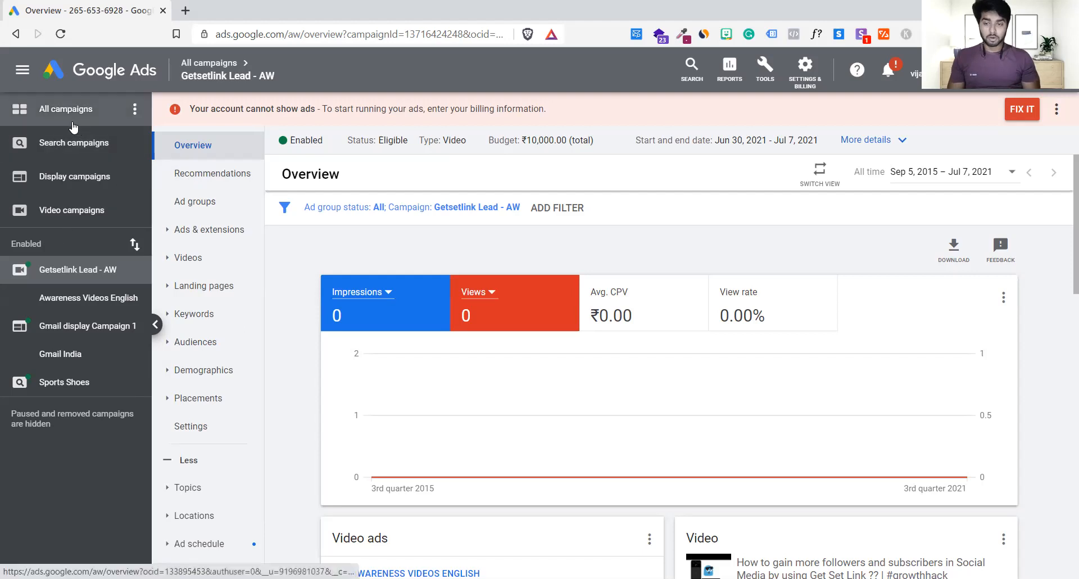
# Step: Review the account-wide overview of all campaigns, including the campaign, search ad and video ad summaries
pyautogui.click(43, 116)
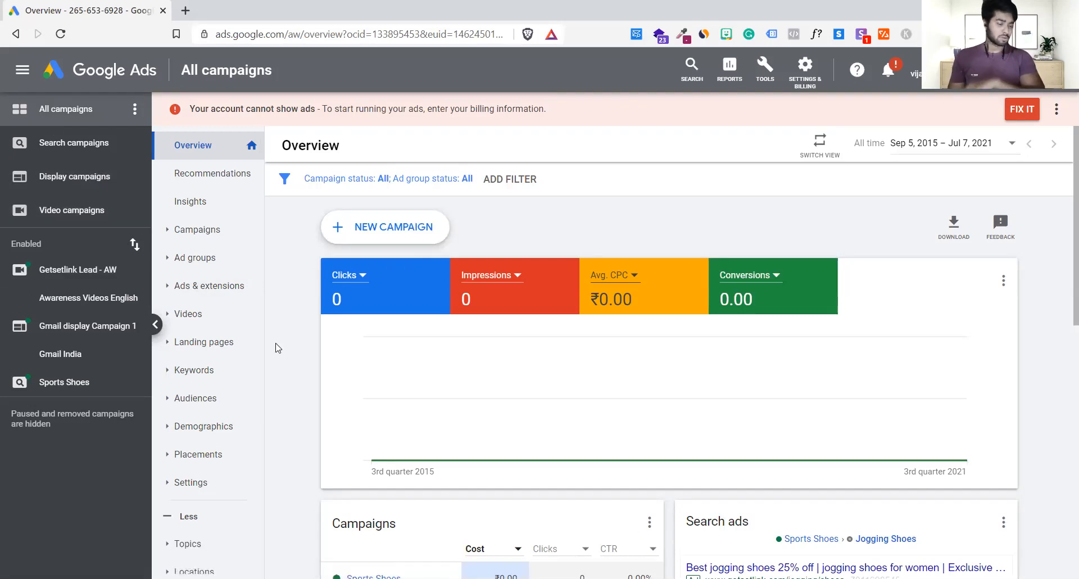
pyautogui.scroll(-1, 275, 348)
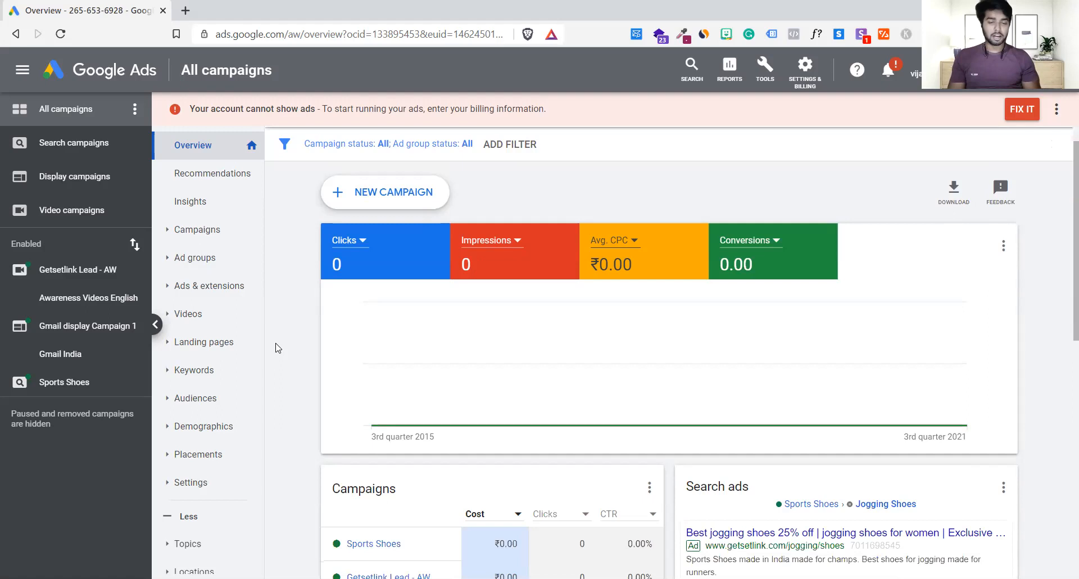
pyautogui.scroll(-1, 394, 194)
pyautogui.scroll(-5, 391, 185)
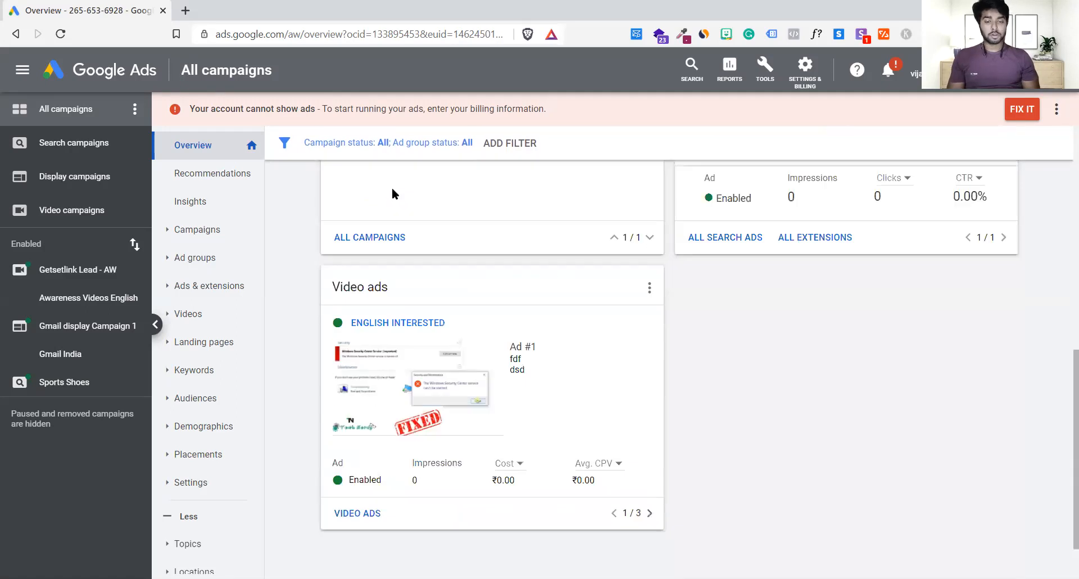
pyautogui.scroll(8, 392, 187)
# Step: Start a new campaign without a goal's guidance, choose the Discovery campaign type and continue to its settings
pyautogui.click(386, 238)
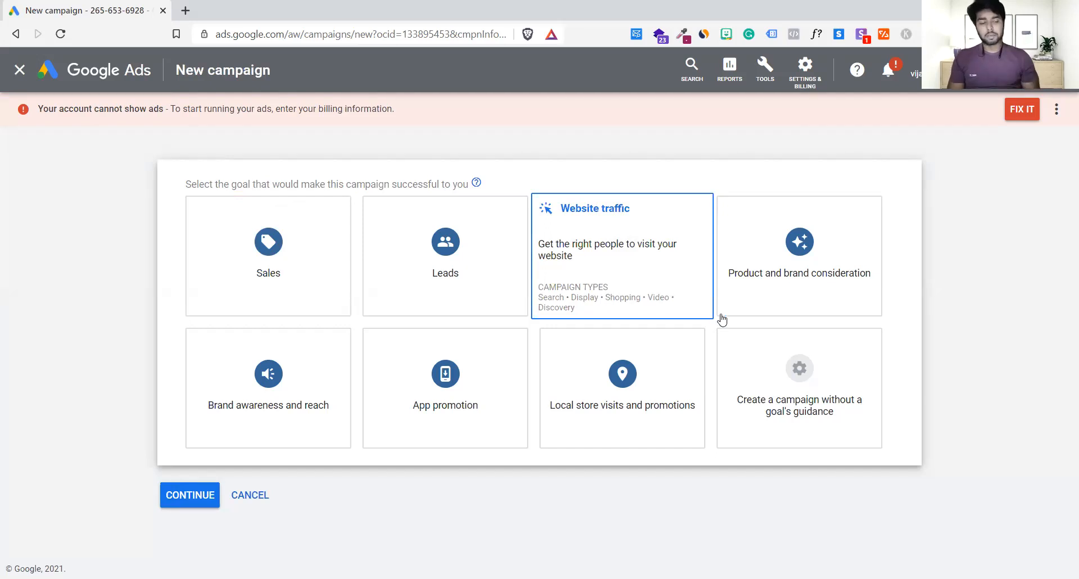
pyautogui.click(823, 413)
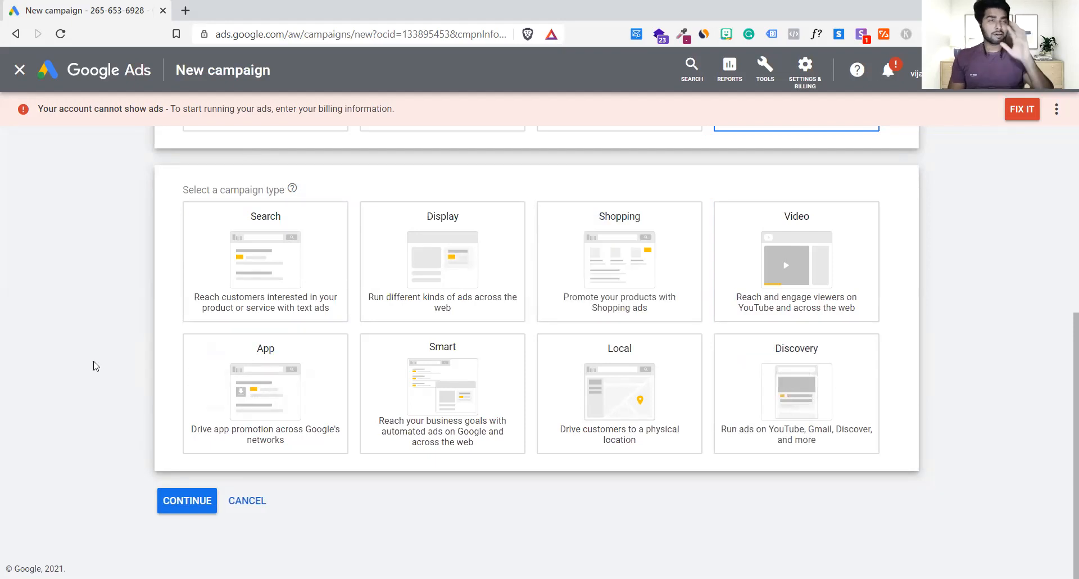
pyautogui.click(253, 253)
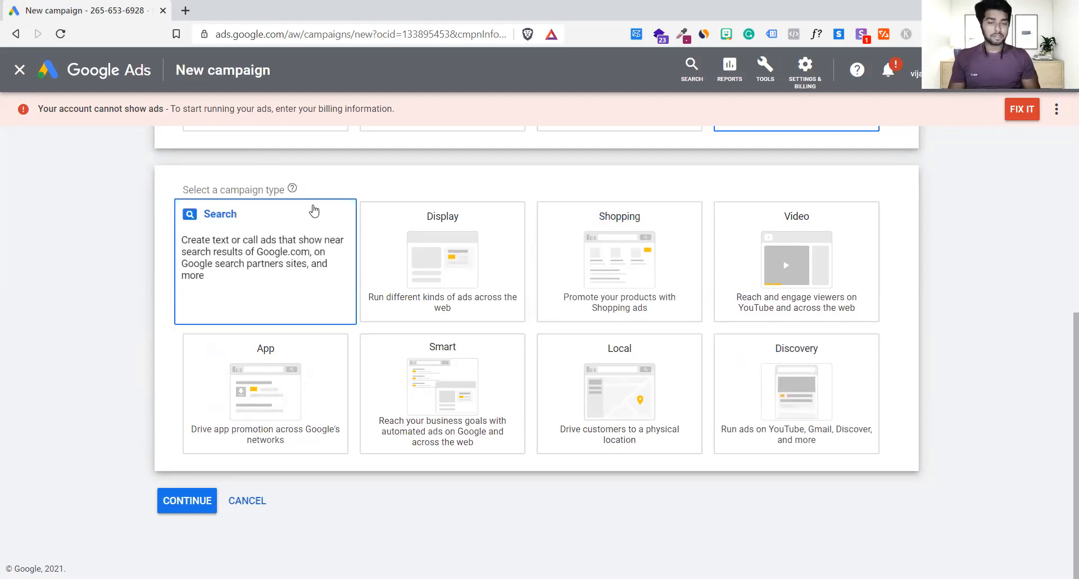
pyautogui.click(450, 245)
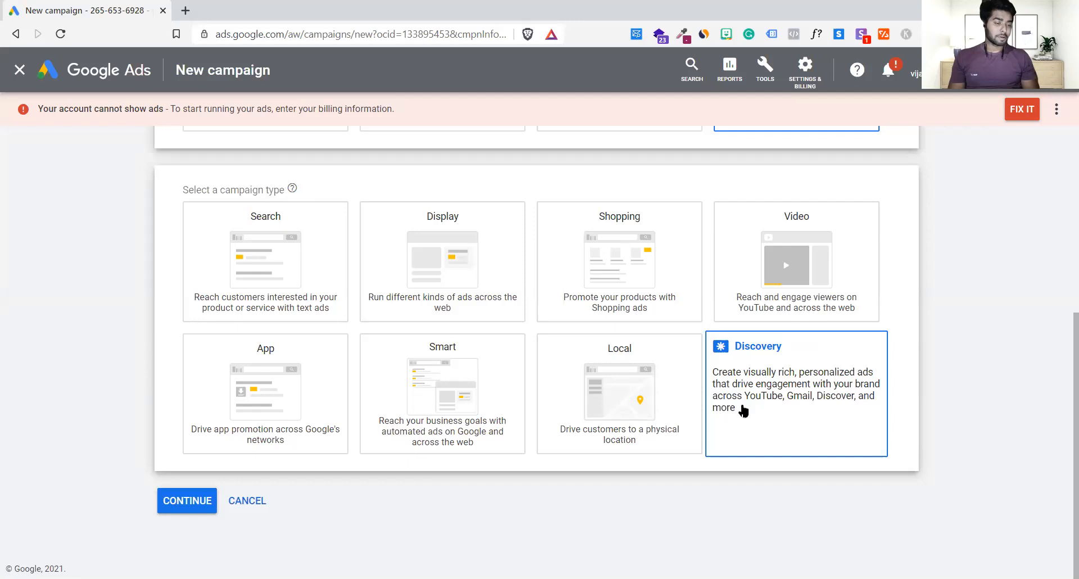
pyautogui.click(752, 375)
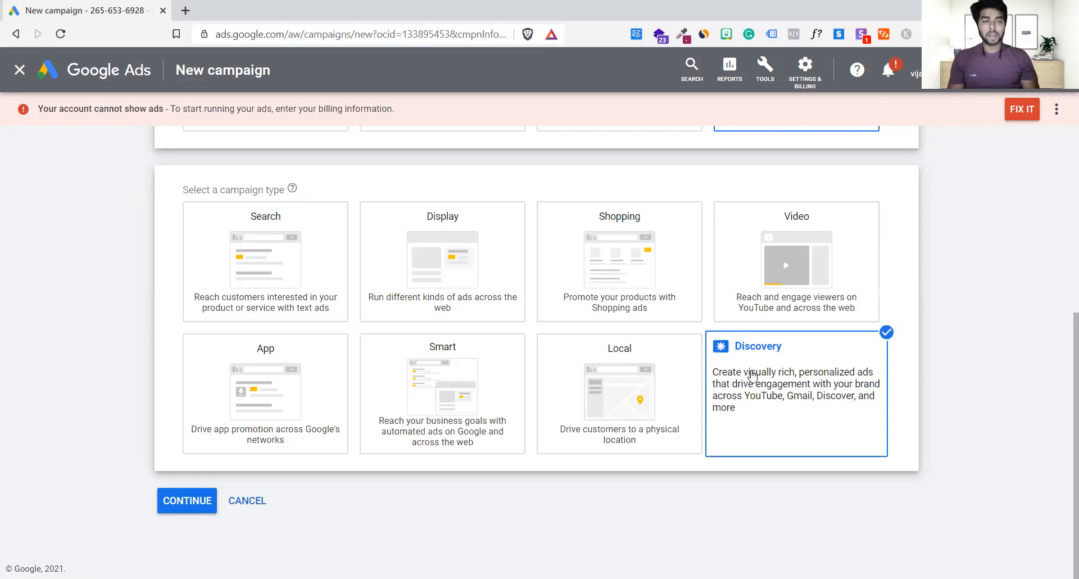
pyautogui.click(186, 497)
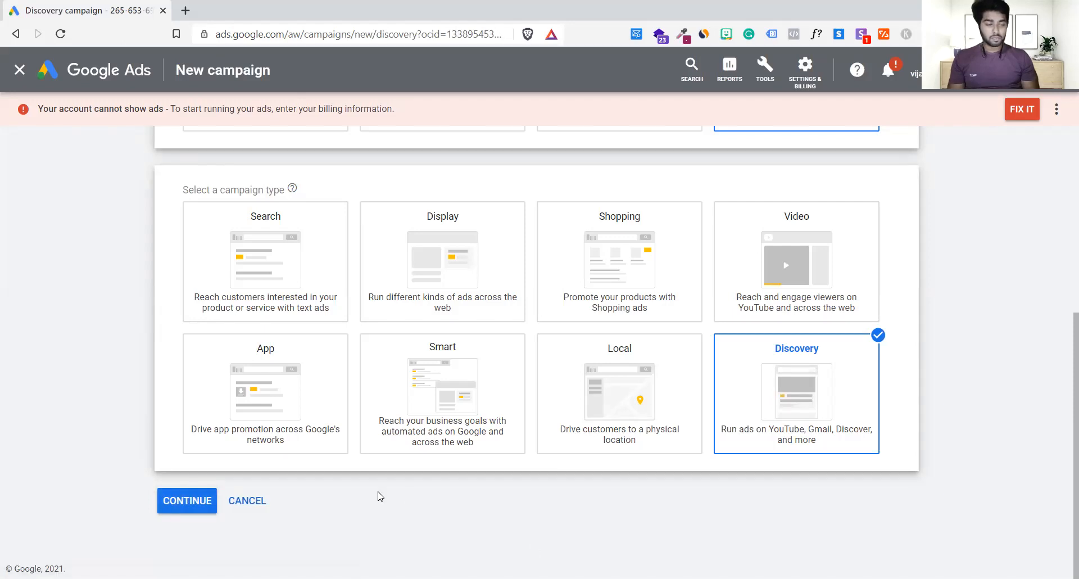
pyautogui.click(204, 502)
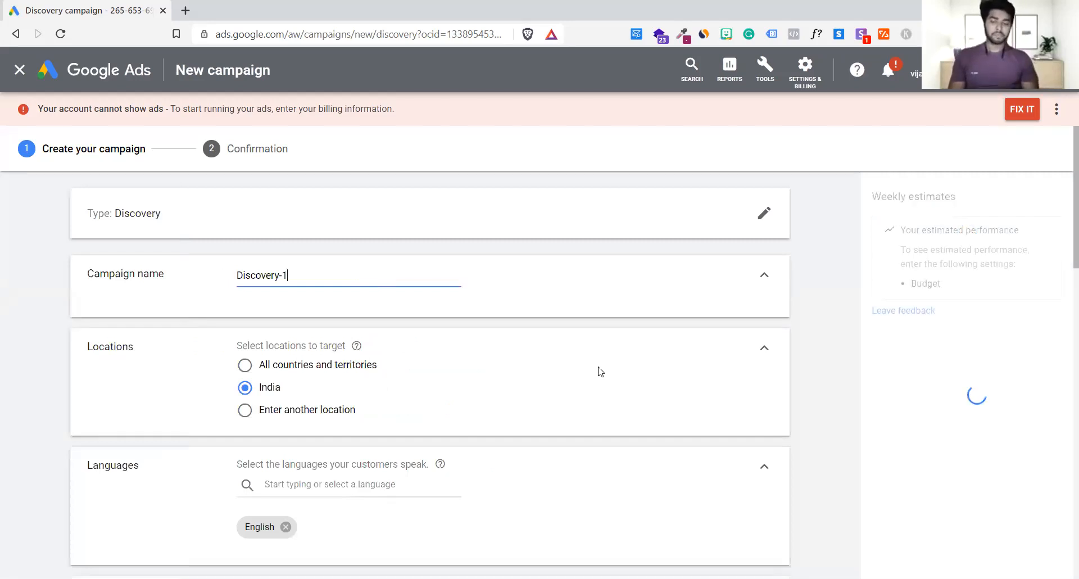
# Step: Switch the campaign's location targeting to another location and target Delhi, India (union territory)
pyautogui.scroll(-1, 597, 373)
pyautogui.click(144, 334)
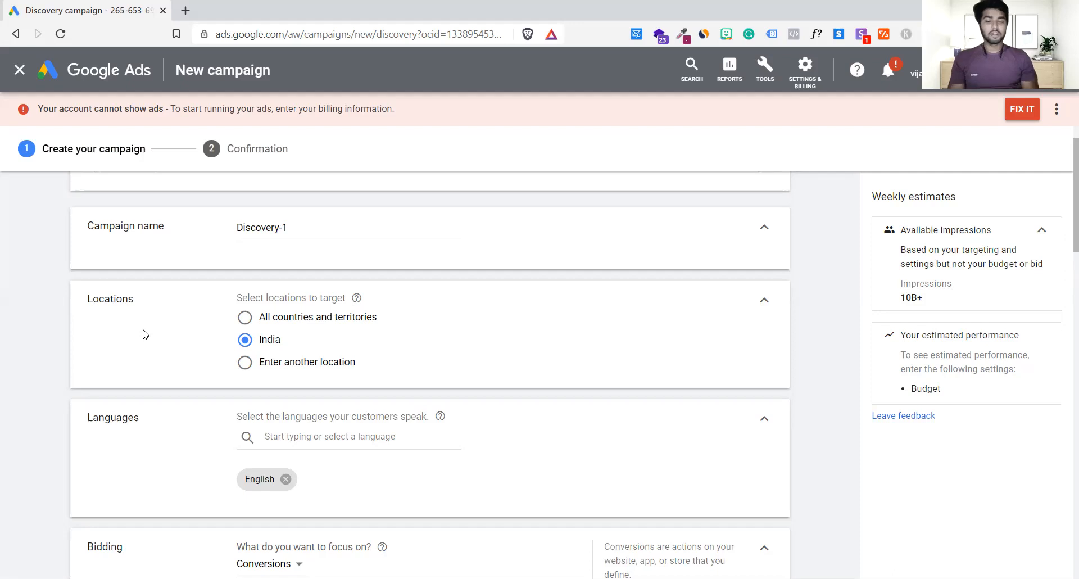
pyautogui.click(248, 364)
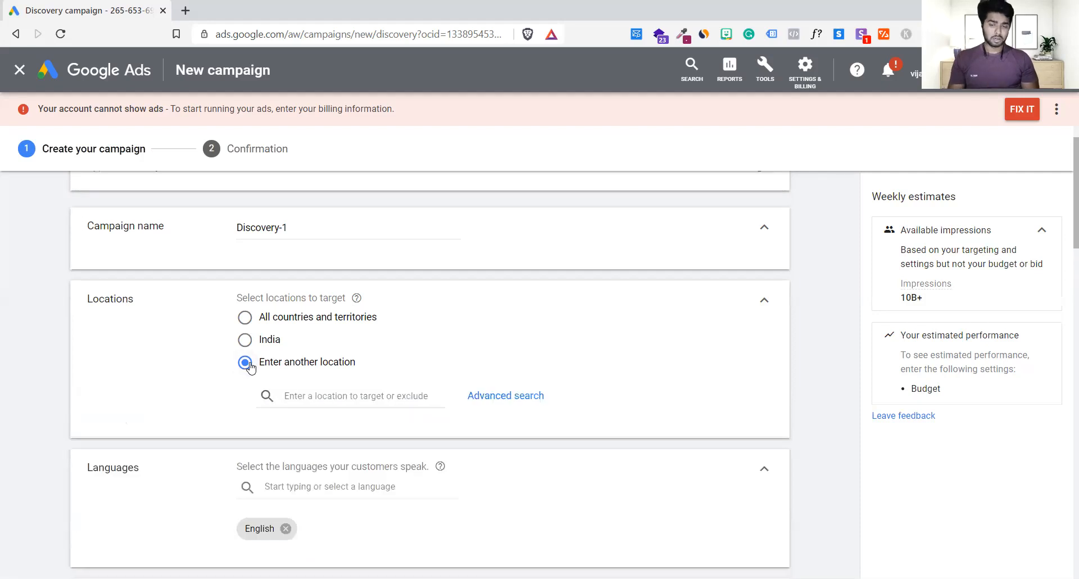
pyautogui.click(334, 401)
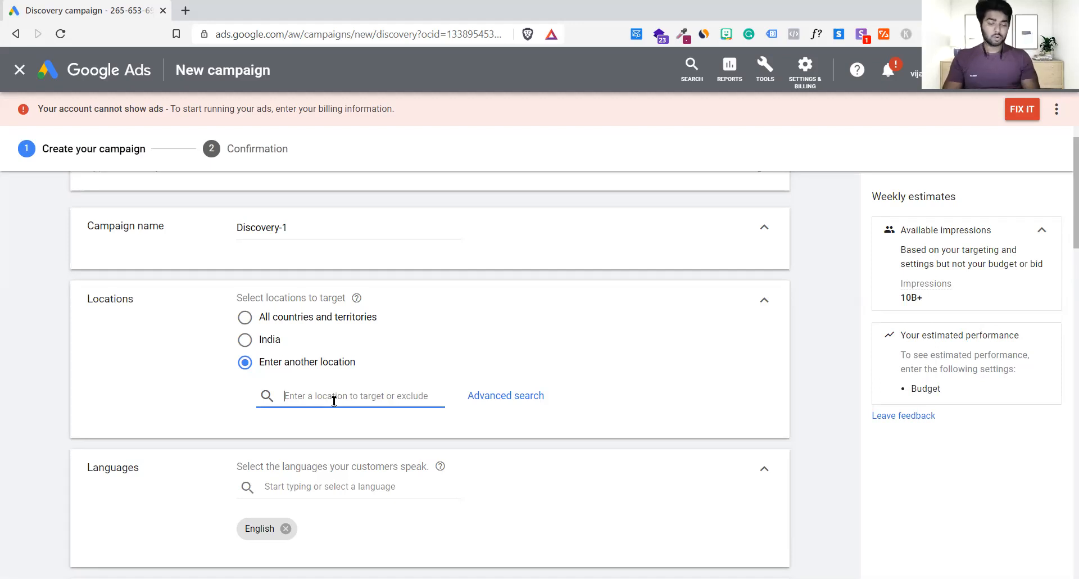
pyautogui.write('DELHI')
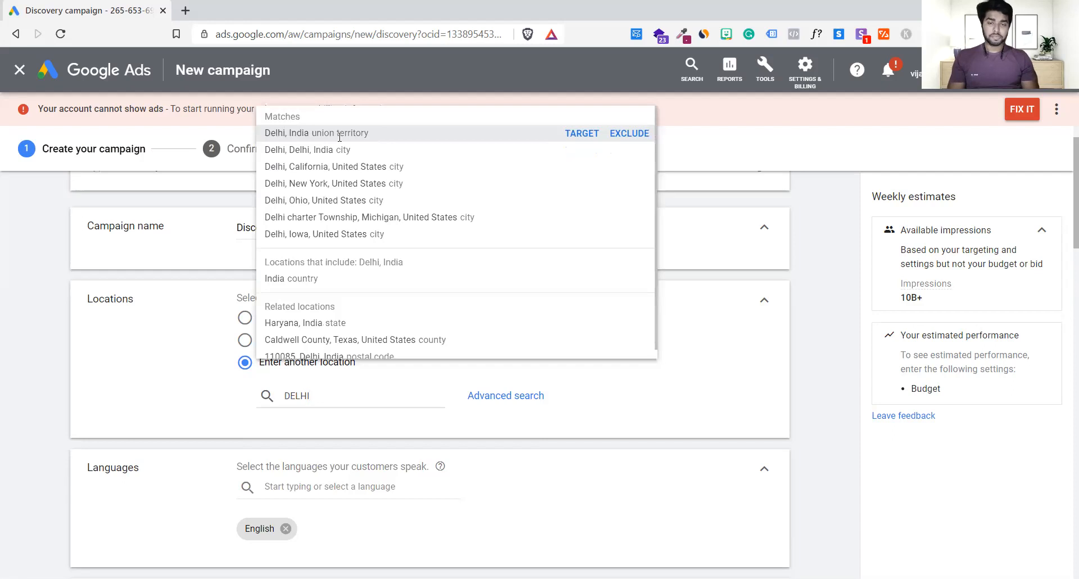
pyautogui.click(339, 135)
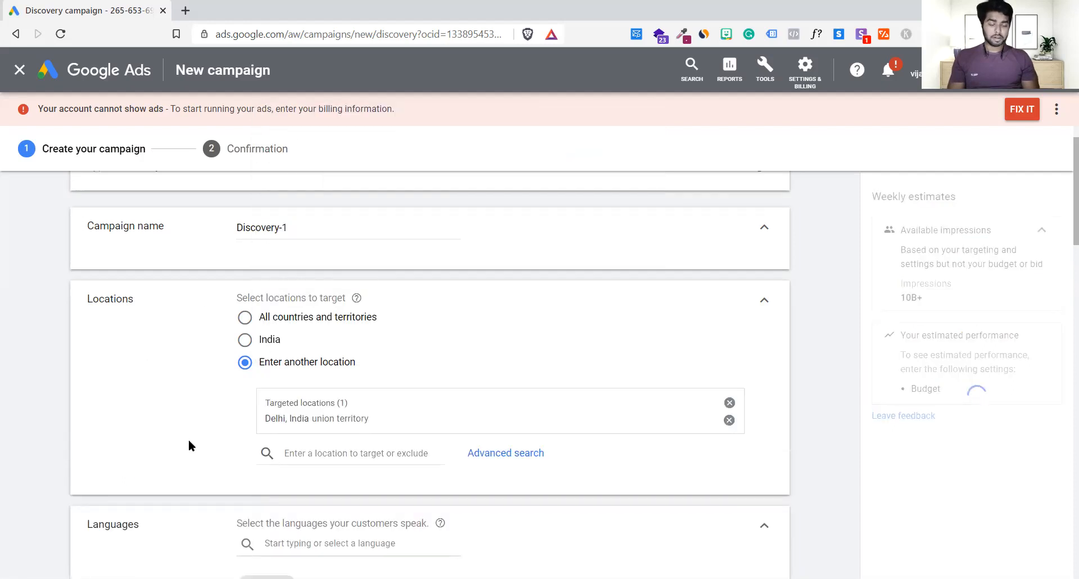
# Step: Add Rajasthan, India (state) to the campaign's targeted locations
pyautogui.scroll(-3, 189, 445)
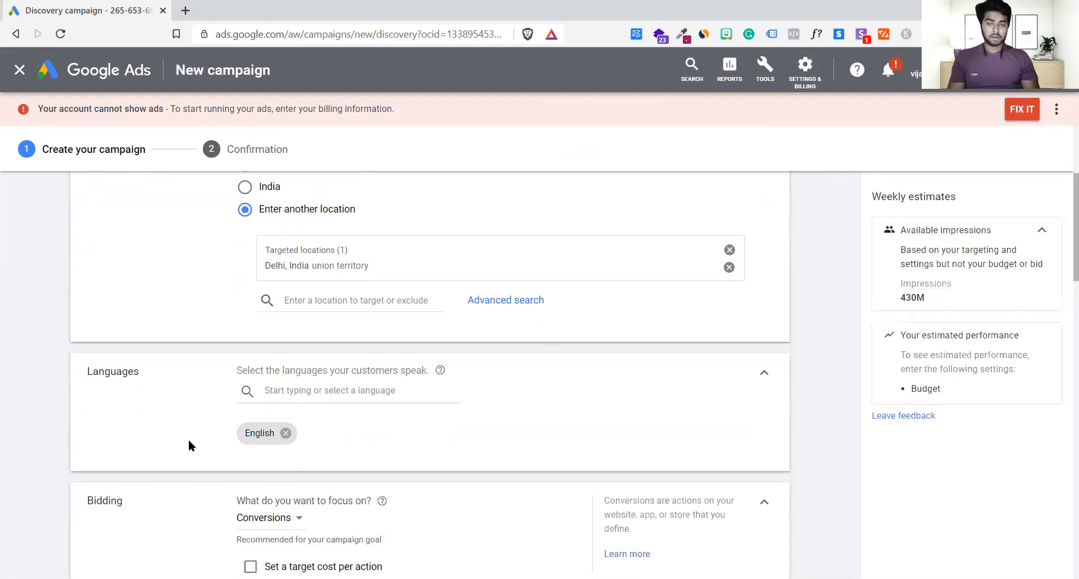
pyautogui.click(313, 301)
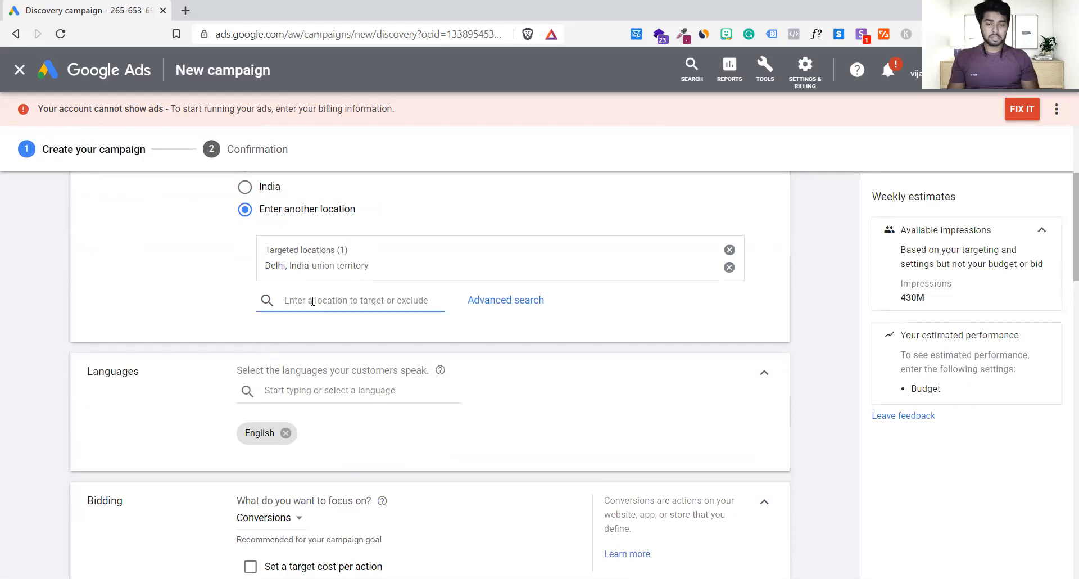
pyautogui.write('RAJAS')
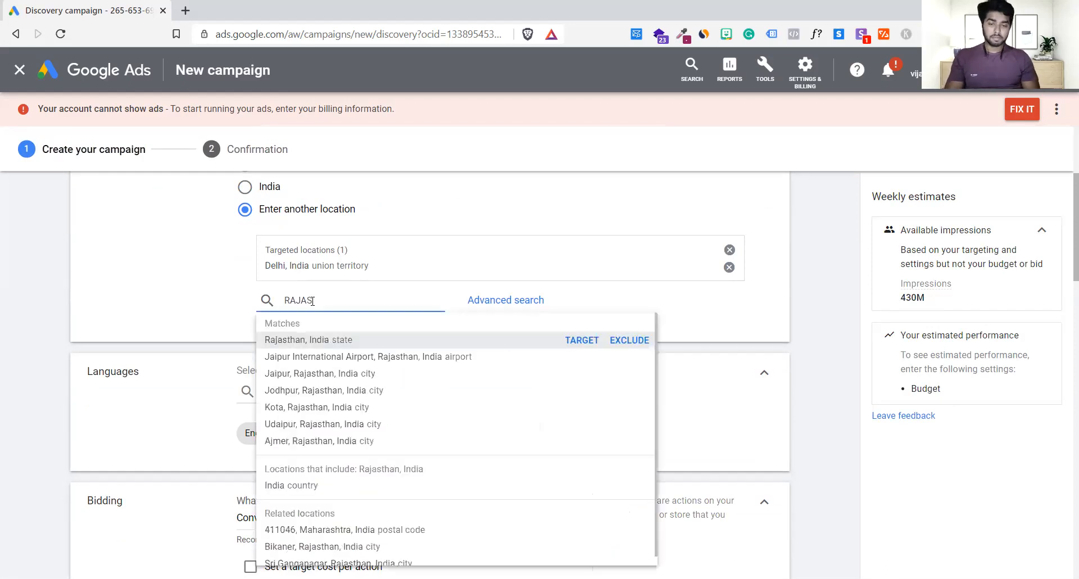
pyautogui.click(317, 338)
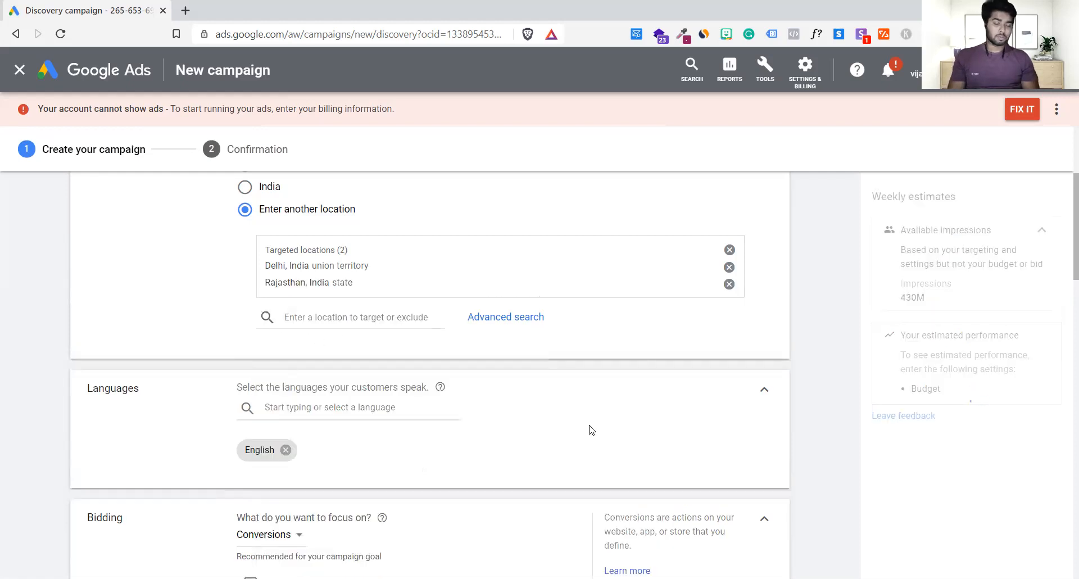
# Step: Examine the campaign's language and bidding settings, including the options available for the bidding focus
pyautogui.scroll(-2, 448, 362)
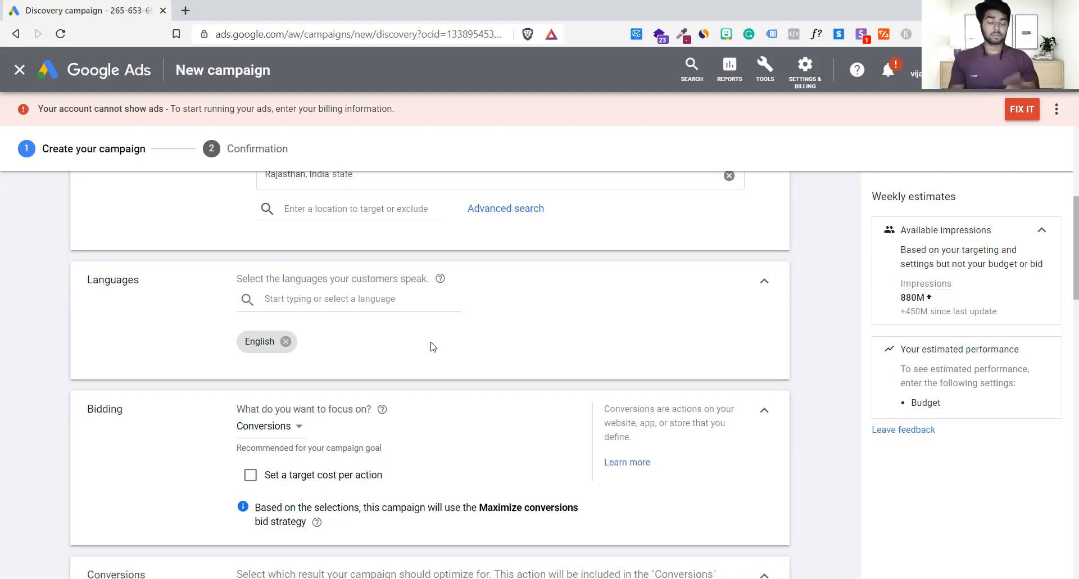
pyautogui.scroll(-2, 430, 340)
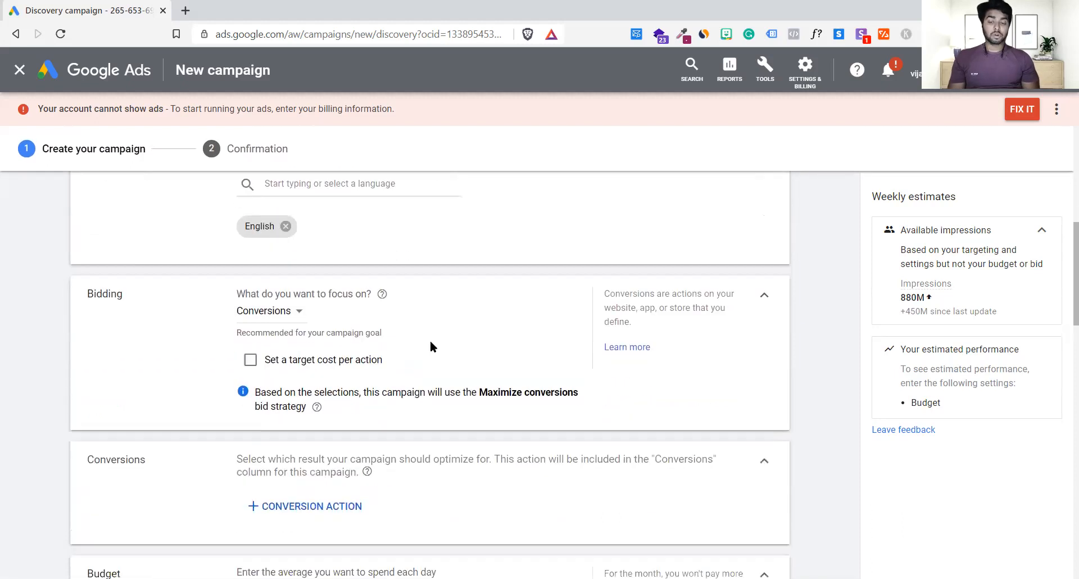
pyautogui.scroll(4, 430, 340)
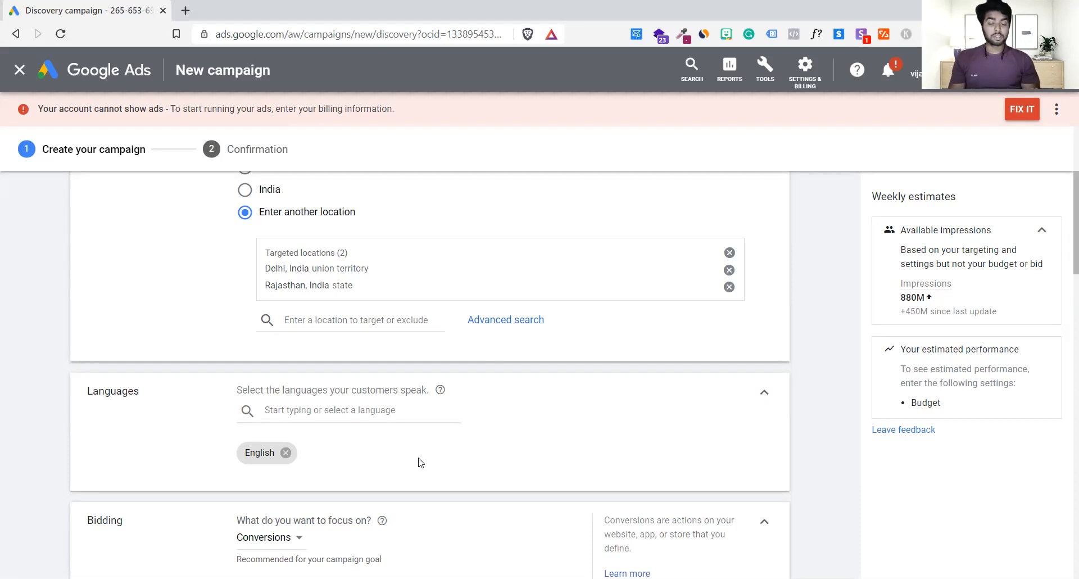
pyautogui.scroll(-3, 420, 462)
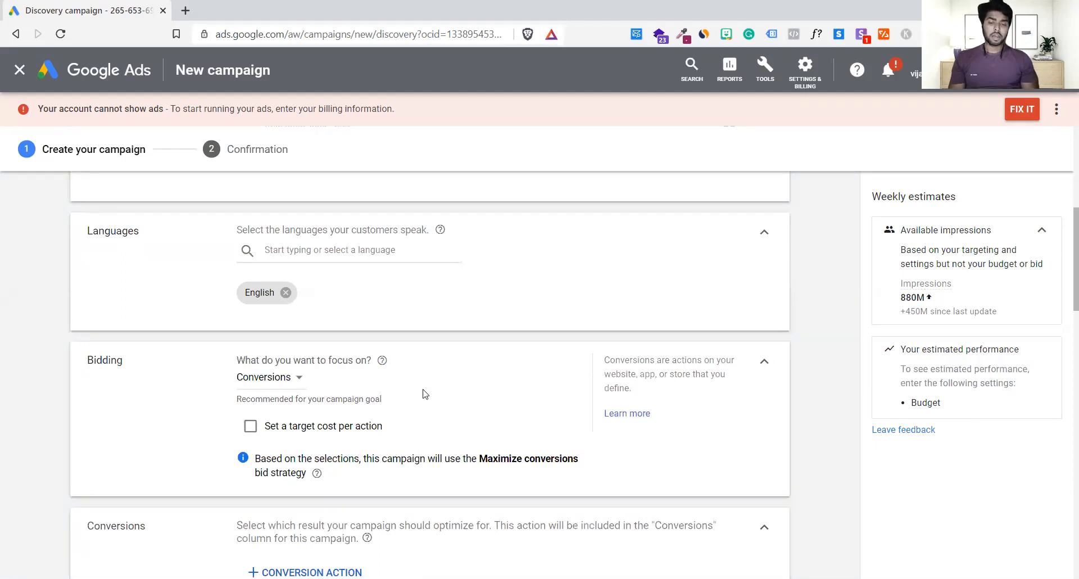
pyautogui.scroll(-2, 427, 393)
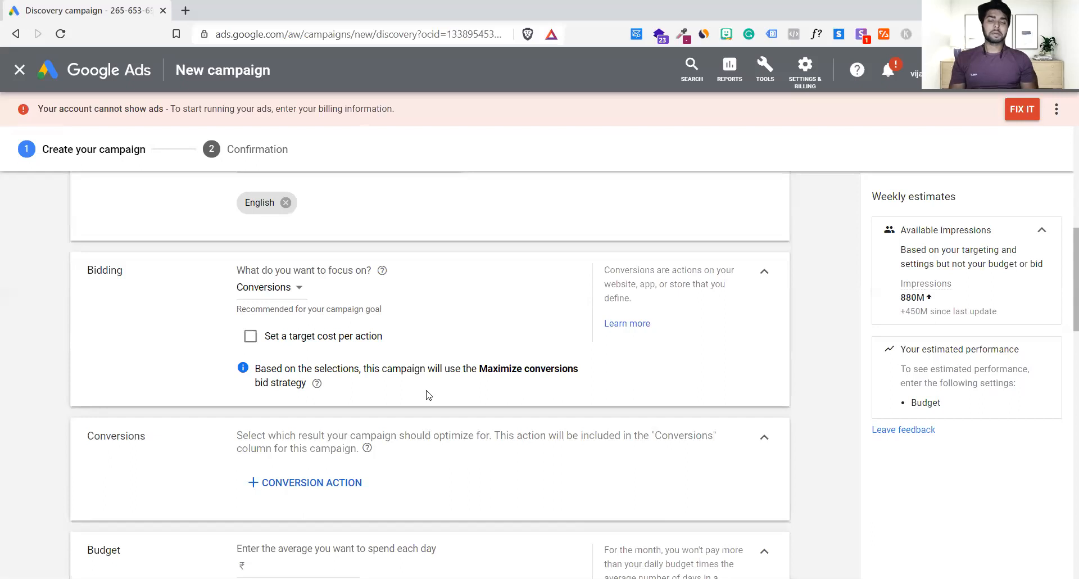
pyautogui.click(276, 288)
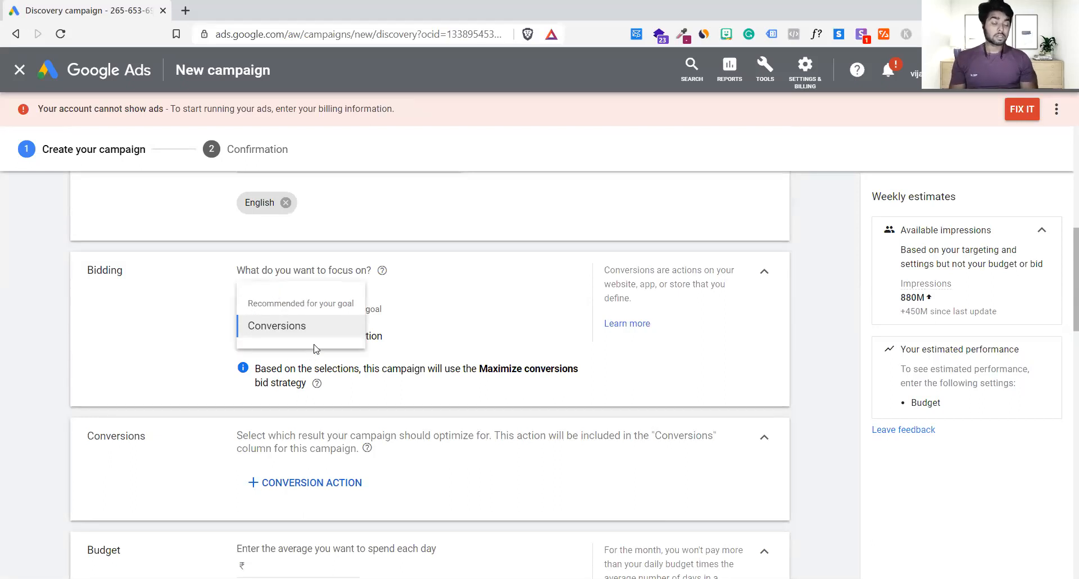
pyautogui.click(445, 306)
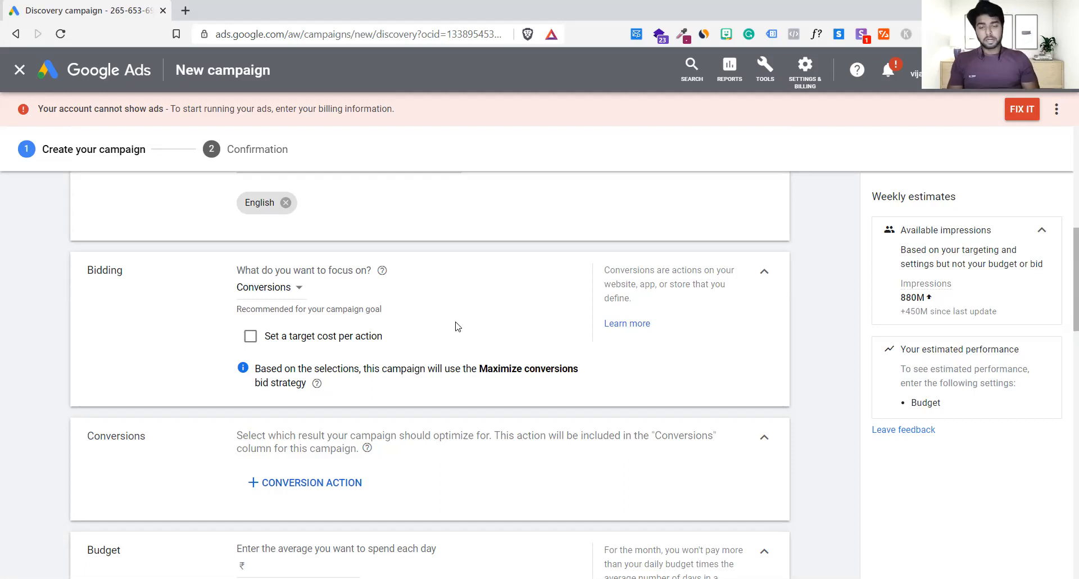
# Step: Enable a target cost per action for the campaign's bidding and set the target CPA to ₹100
pyautogui.click(250, 337)
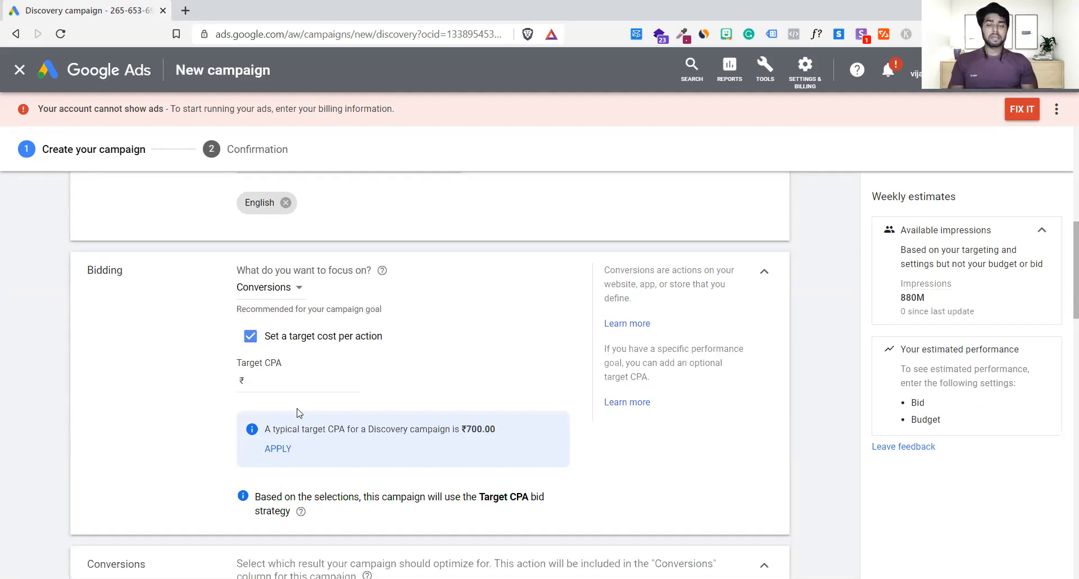
pyautogui.click(269, 382)
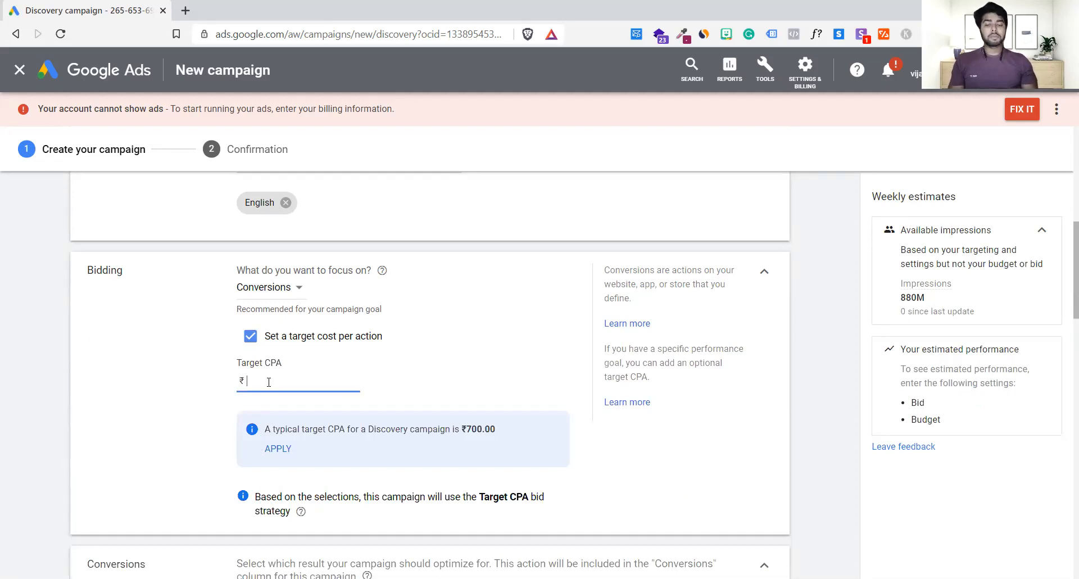
pyautogui.write('100')
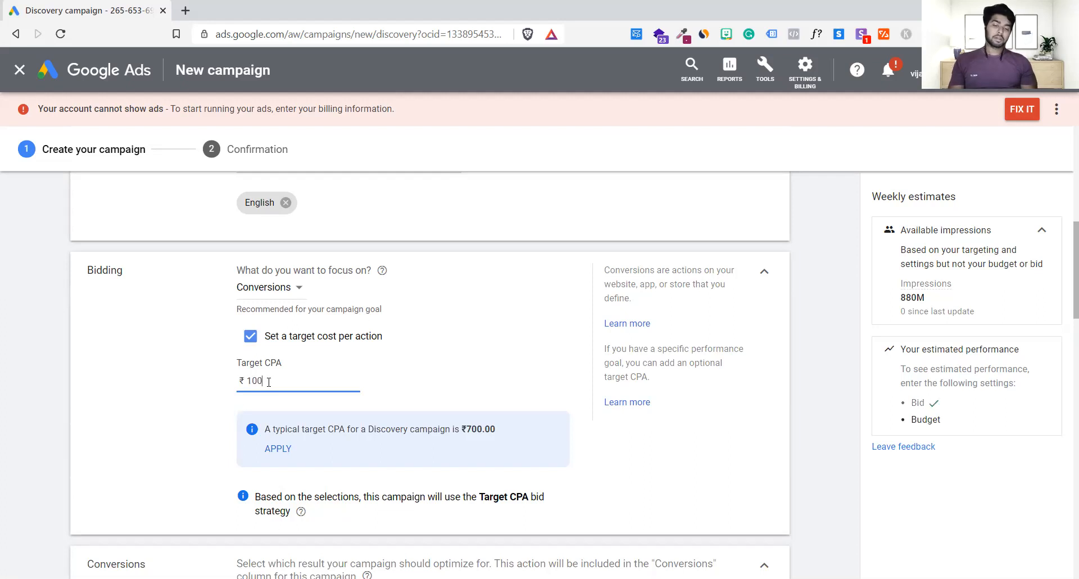
pyautogui.click(139, 408)
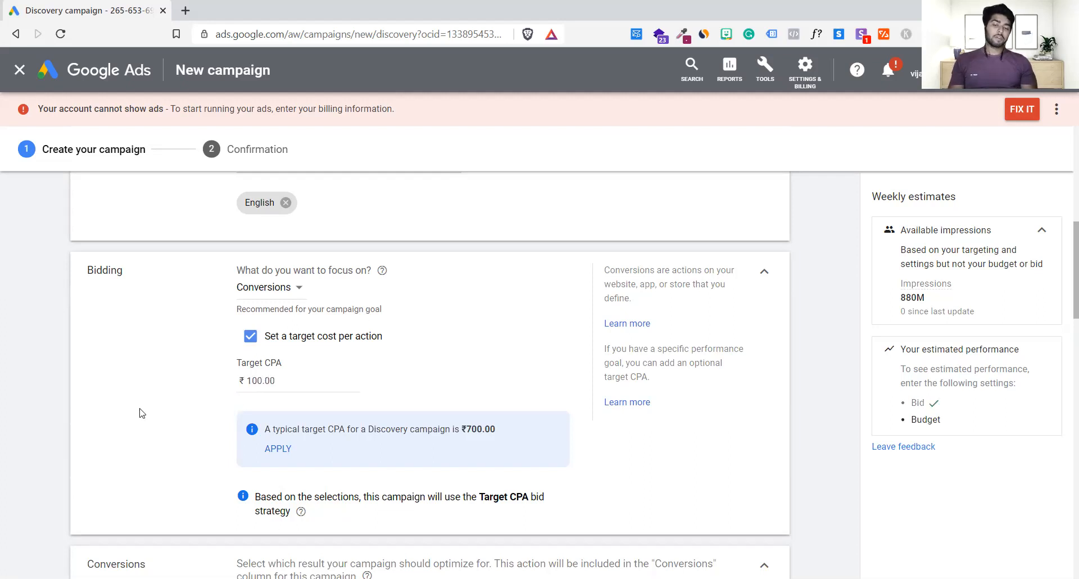
# Step: Review the typical target CPA suggested for a Discovery campaign and apply the suggested ₹700.00 as the target CPA
pyautogui.click(283, 384)
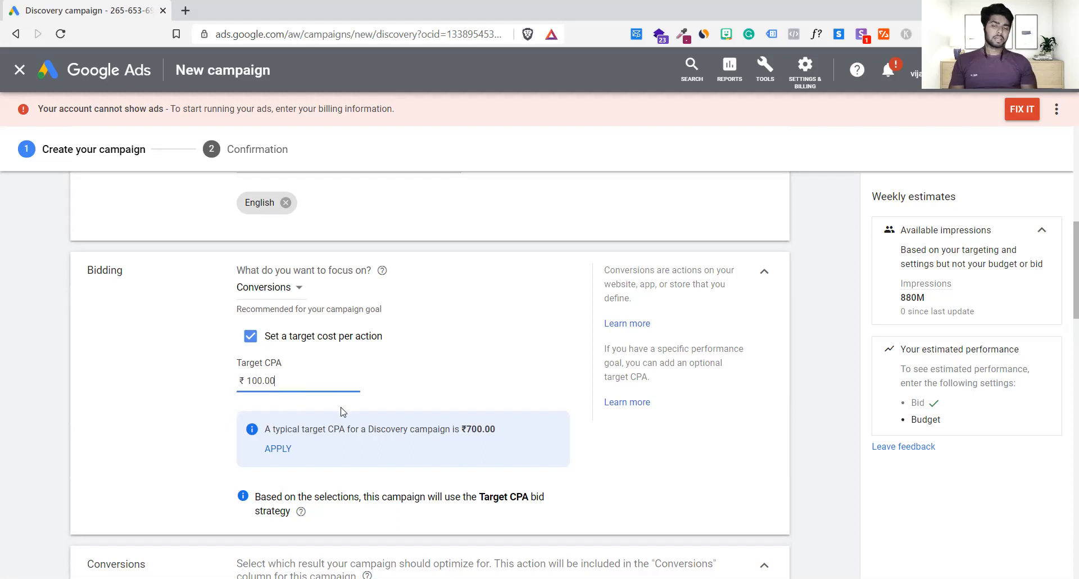
pyautogui.scroll(-1, 342, 412)
pyautogui.moveTo(272, 367); pyautogui.dragTo(497, 376)
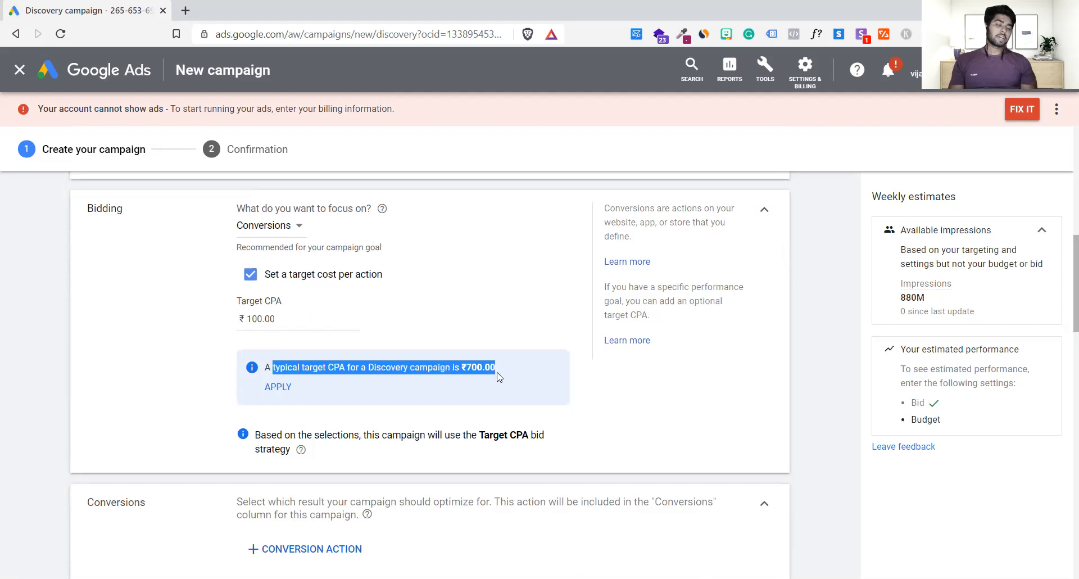
pyautogui.click(497, 376)
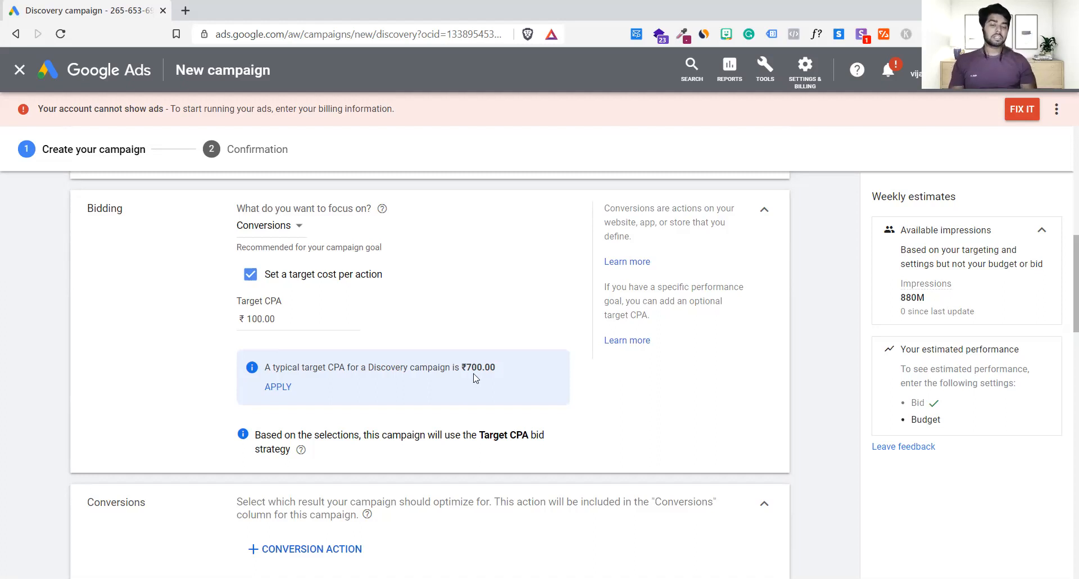
pyautogui.moveTo(300, 323); pyautogui.dragTo(241, 320)
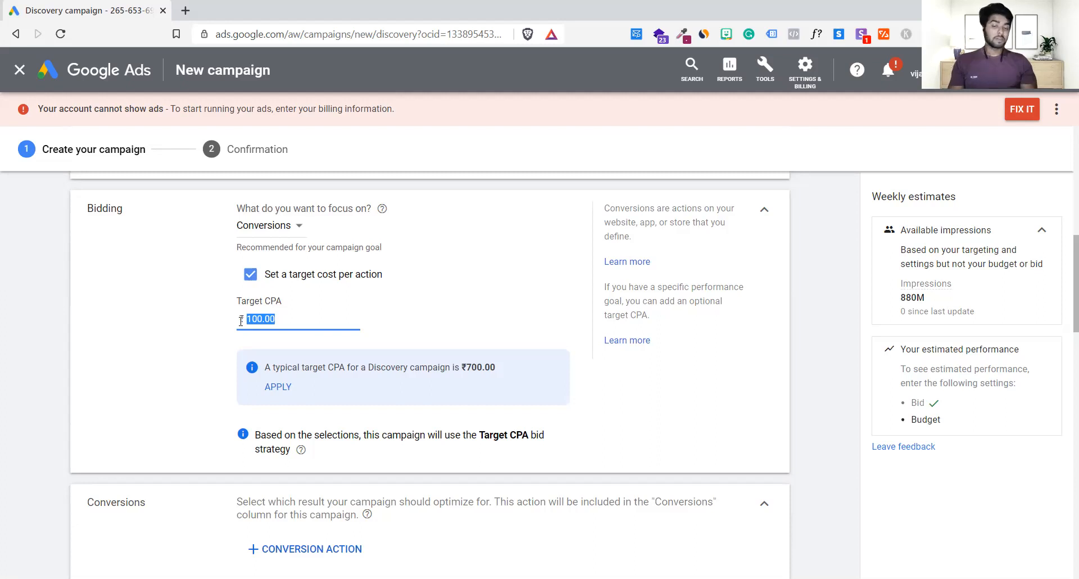
pyautogui.moveTo(508, 373); pyautogui.dragTo(455, 369)
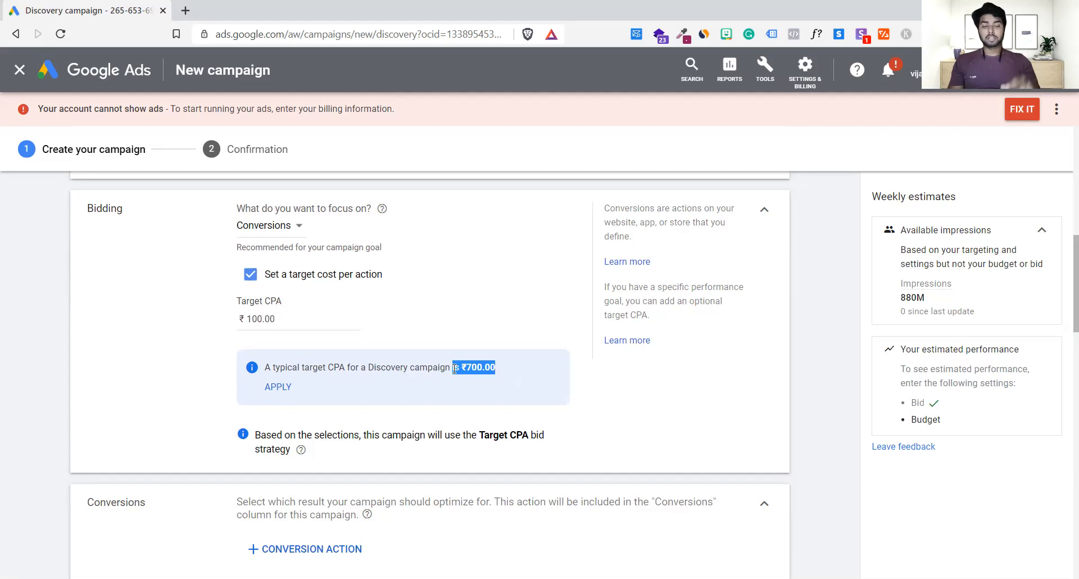
pyautogui.click(504, 385)
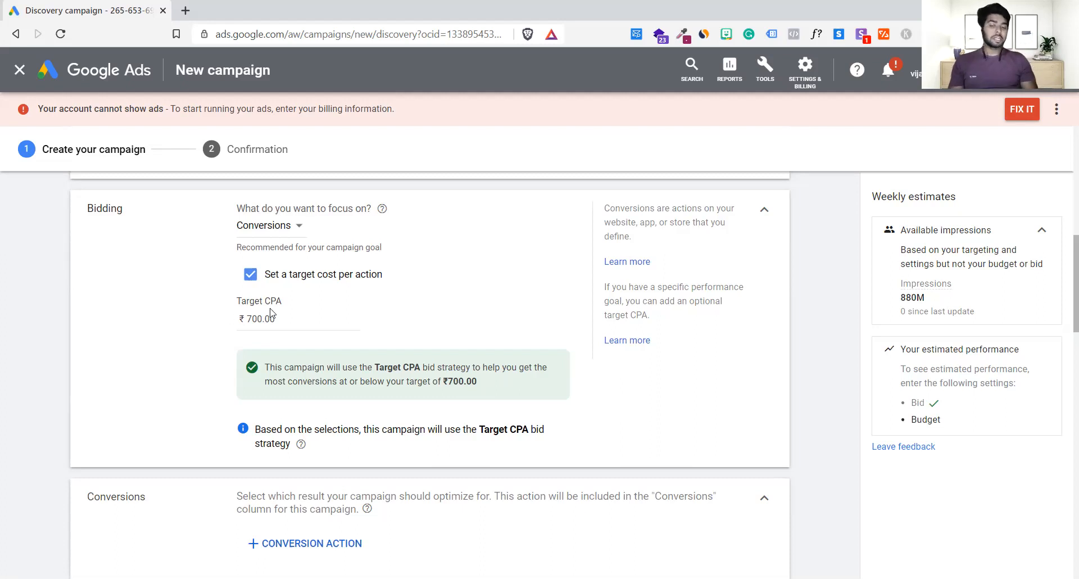
pyautogui.click(288, 317)
pyautogui.moveTo(288, 318); pyautogui.dragTo(207, 324)
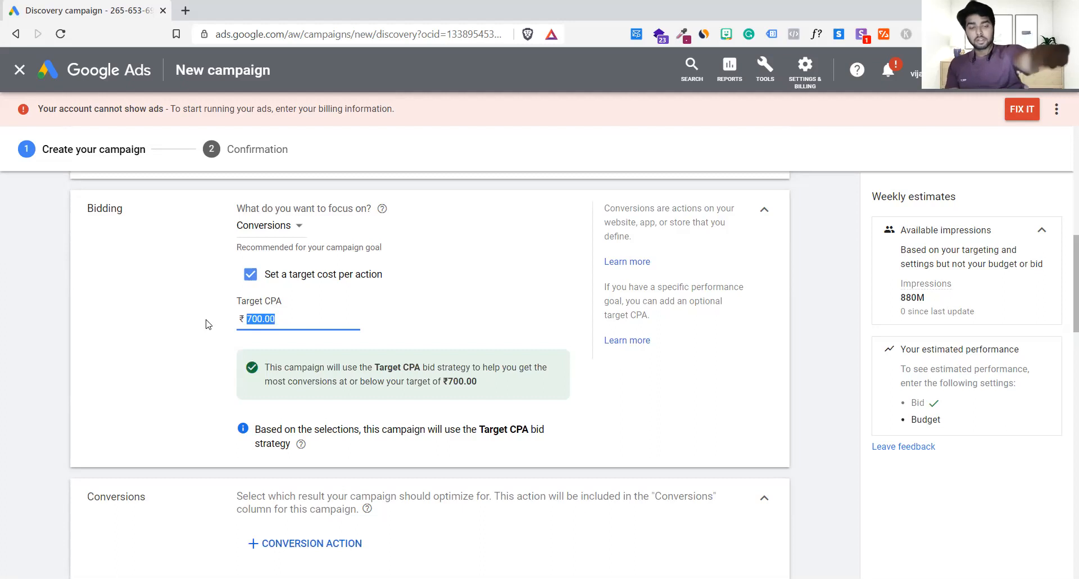
# Step: Examine the list of conversion actions available for the campaign without choosing one
pyautogui.scroll(-3, 401, 414)
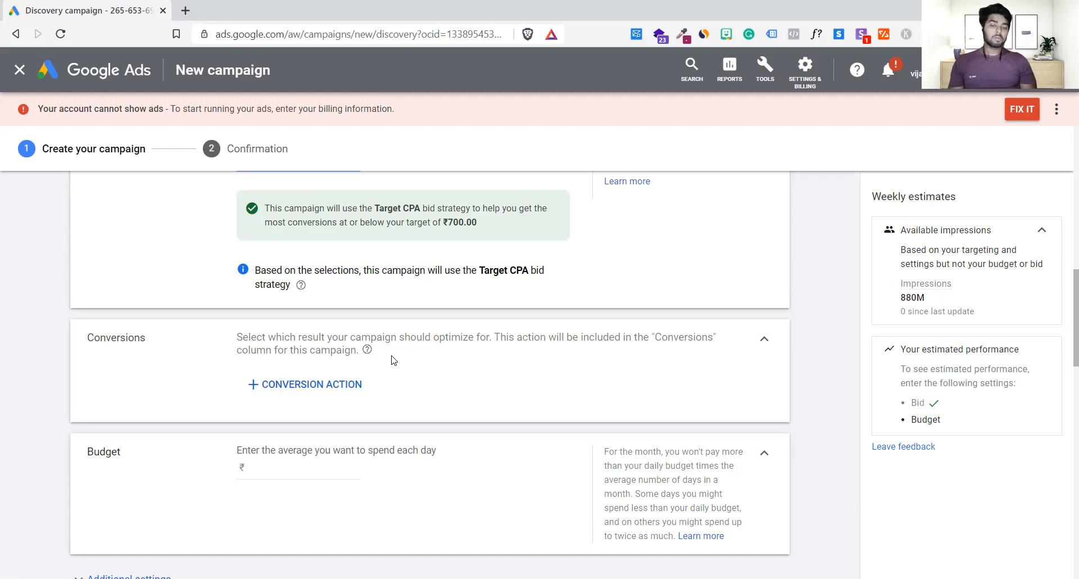
pyautogui.click(314, 393)
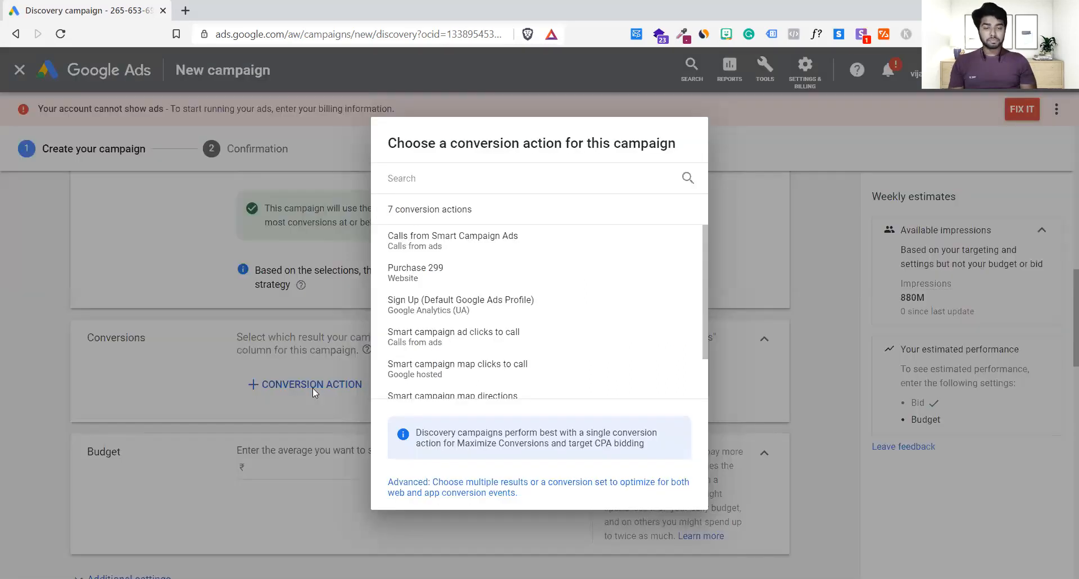
pyautogui.scroll(-1, 477, 346)
pyautogui.scroll(1, 477, 345)
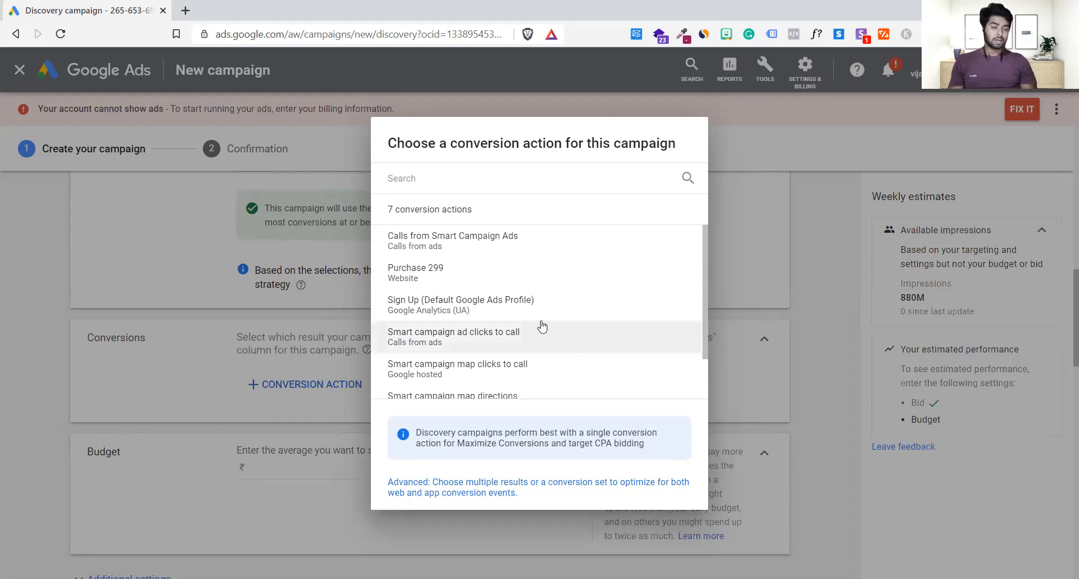
pyautogui.scroll(-1, 542, 326)
pyautogui.scroll(1, 542, 326)
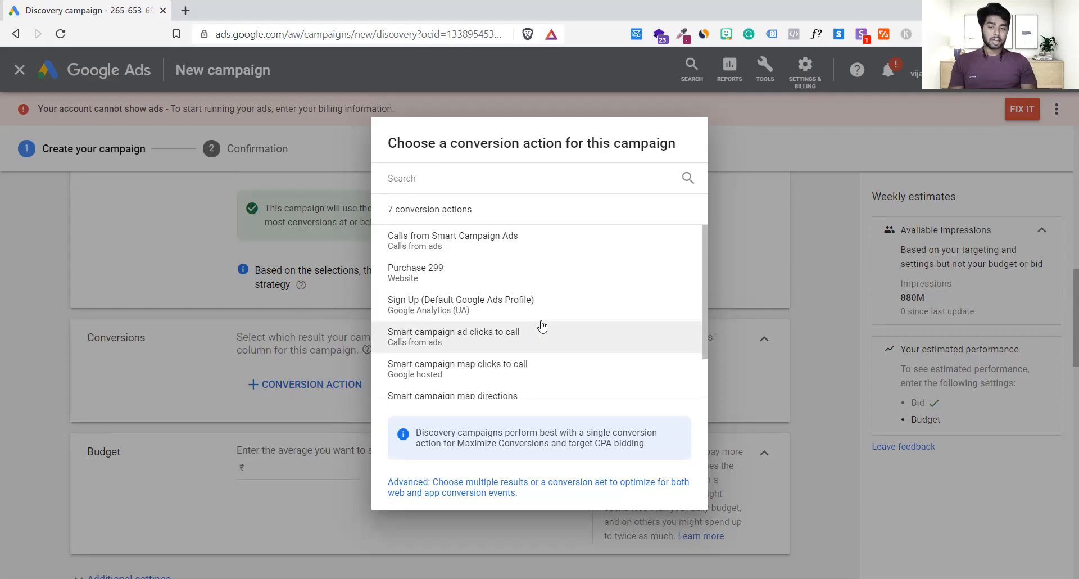
pyautogui.click(183, 362)
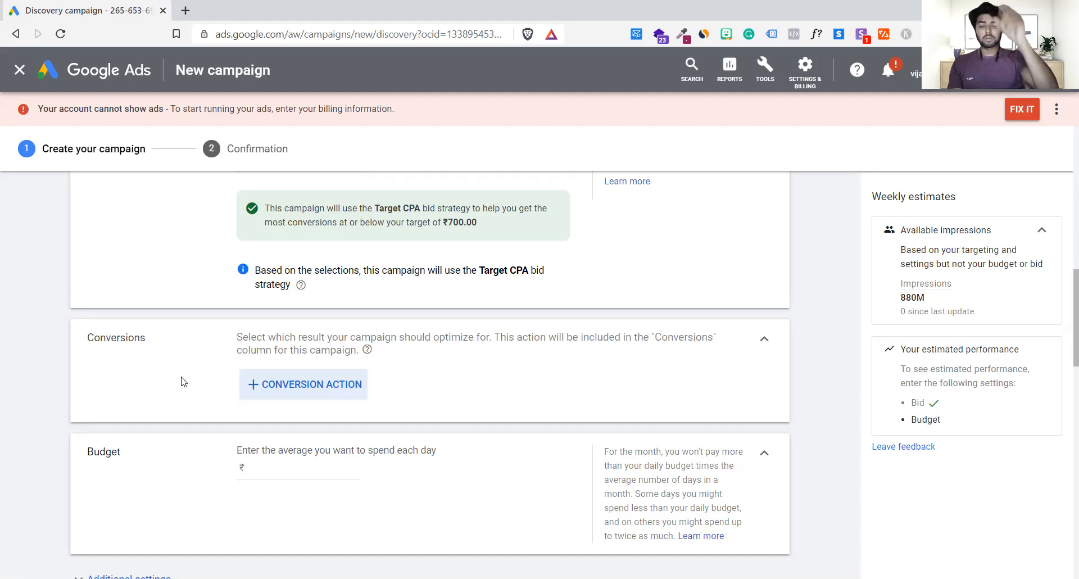
# Step: Choose the website conversion action "Submit lead form Delhi" as the result the campaign optimizes for
pyautogui.click(291, 384)
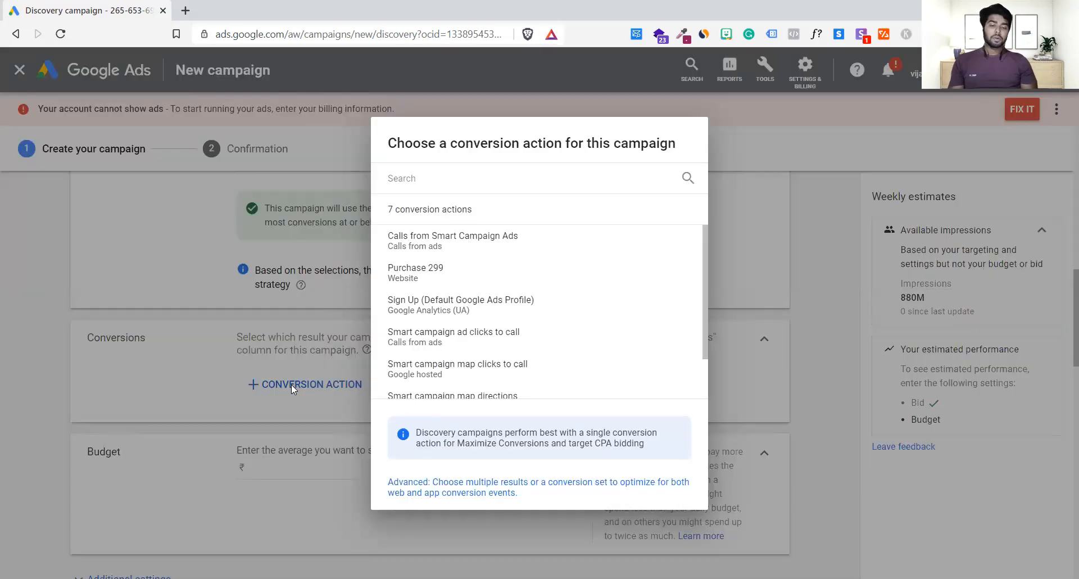
pyautogui.scroll(-1, 530, 351)
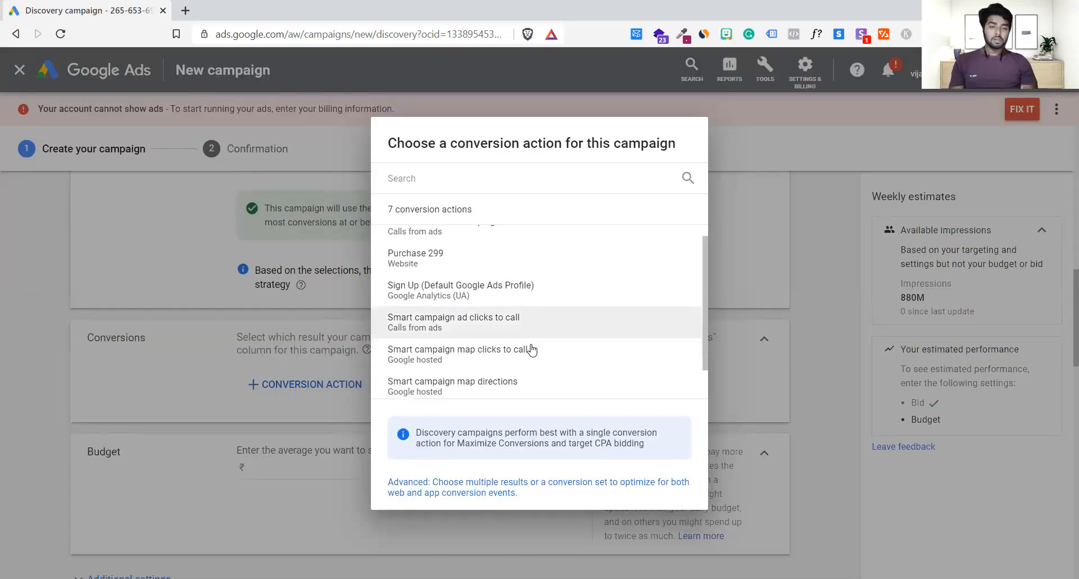
pyautogui.scroll(1, 506, 332)
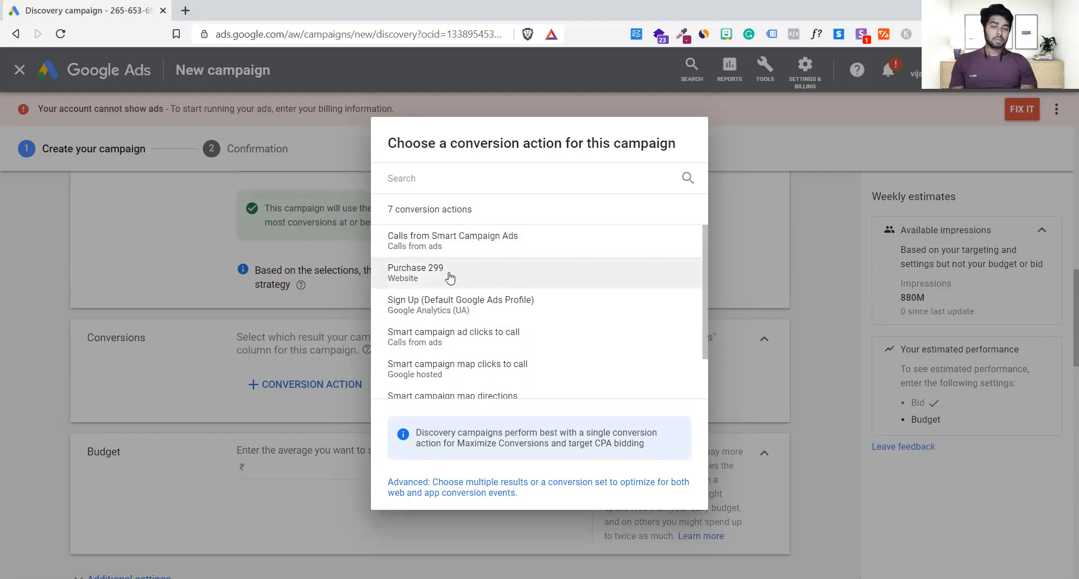
pyautogui.scroll(-1, 465, 276)
pyautogui.scroll(-1, 465, 277)
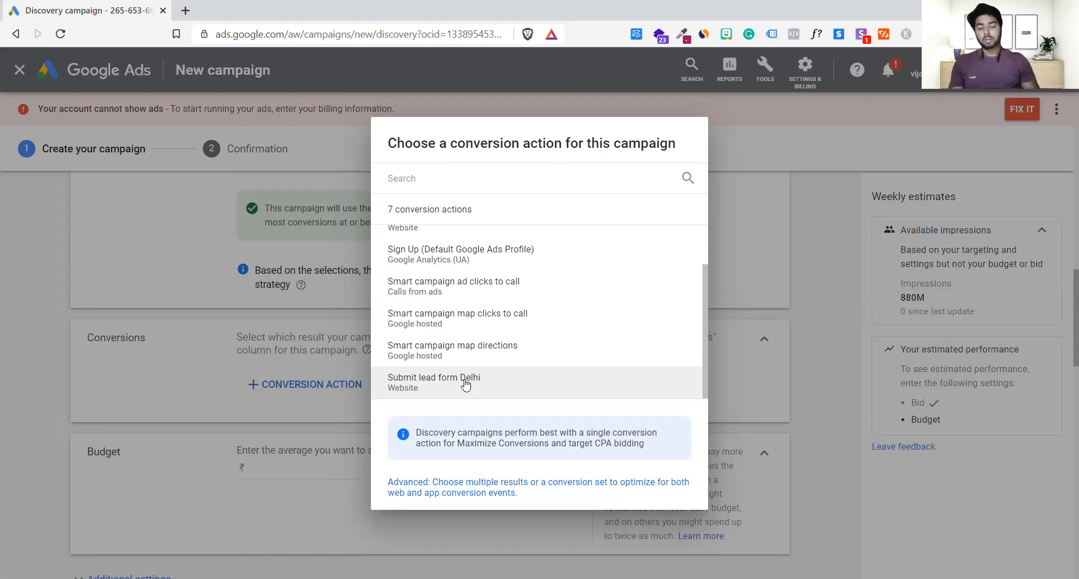
pyautogui.click(466, 383)
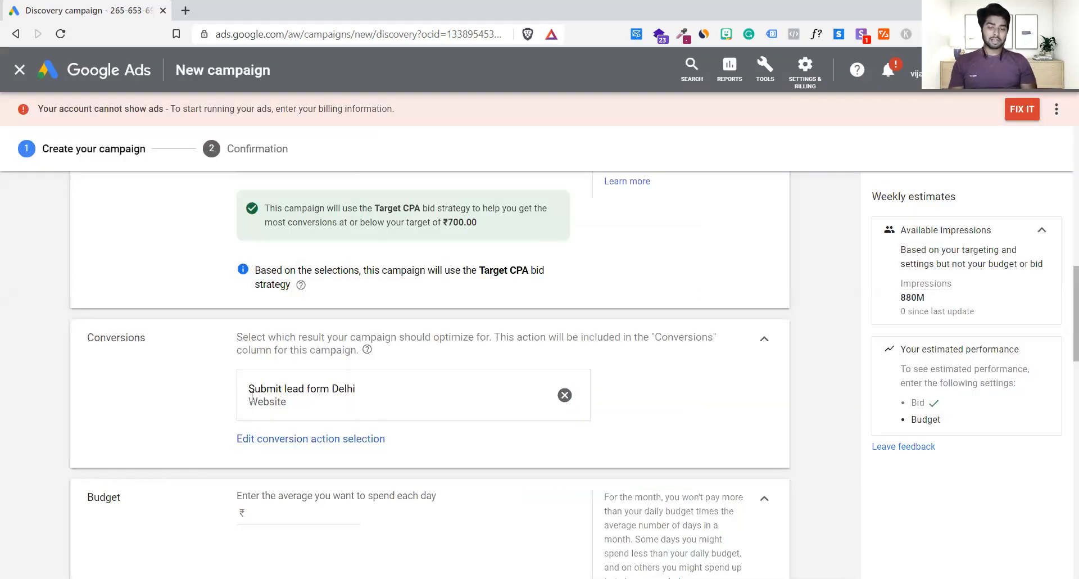
# Step: Check the target CPA again and set the campaign's average daily budget to ₹500
pyautogui.scroll(-2, 187, 384)
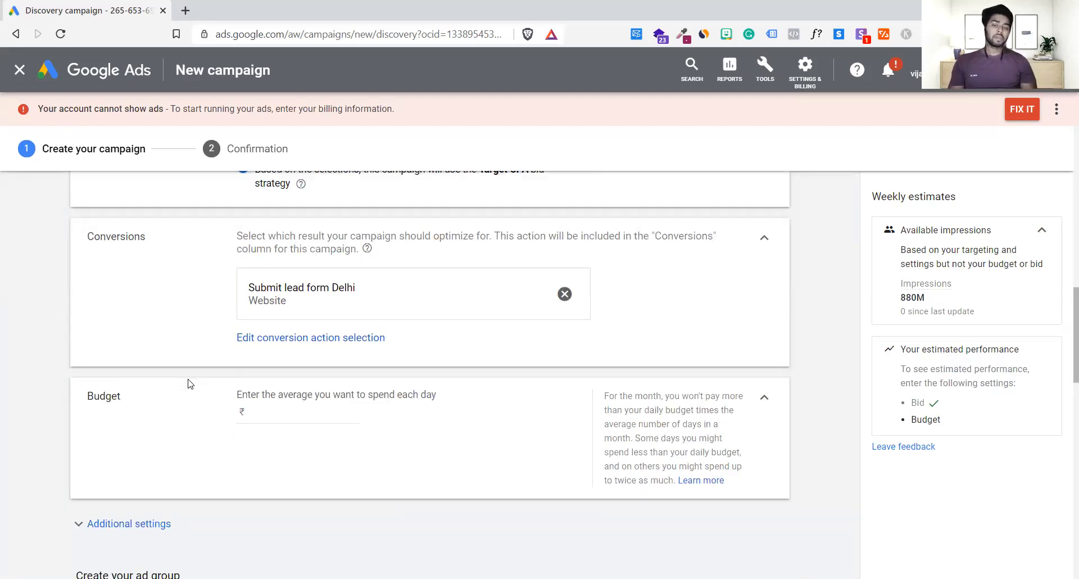
pyautogui.scroll(1, 188, 384)
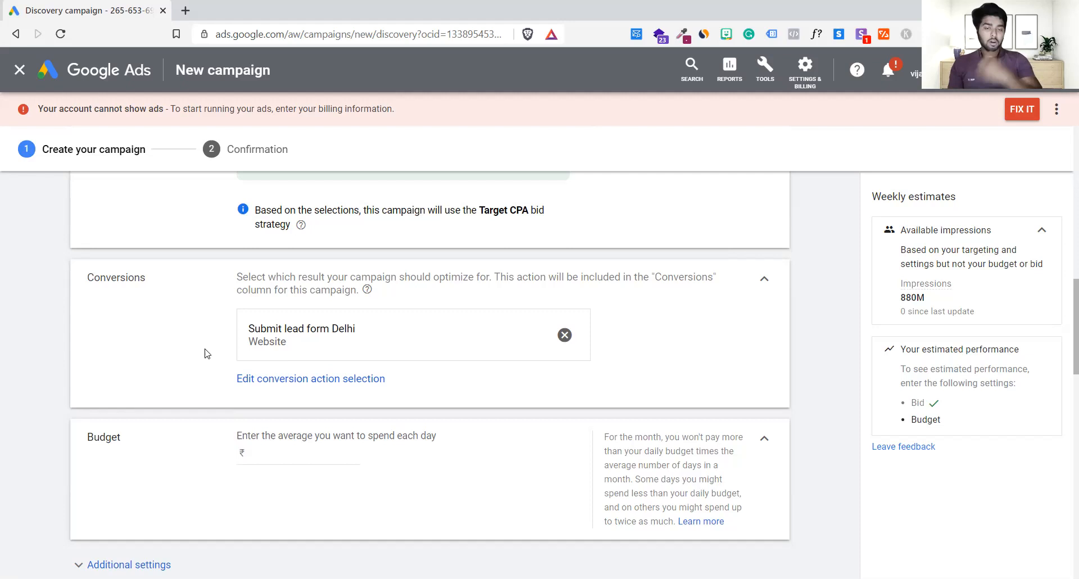
pyautogui.scroll(-2, 207, 353)
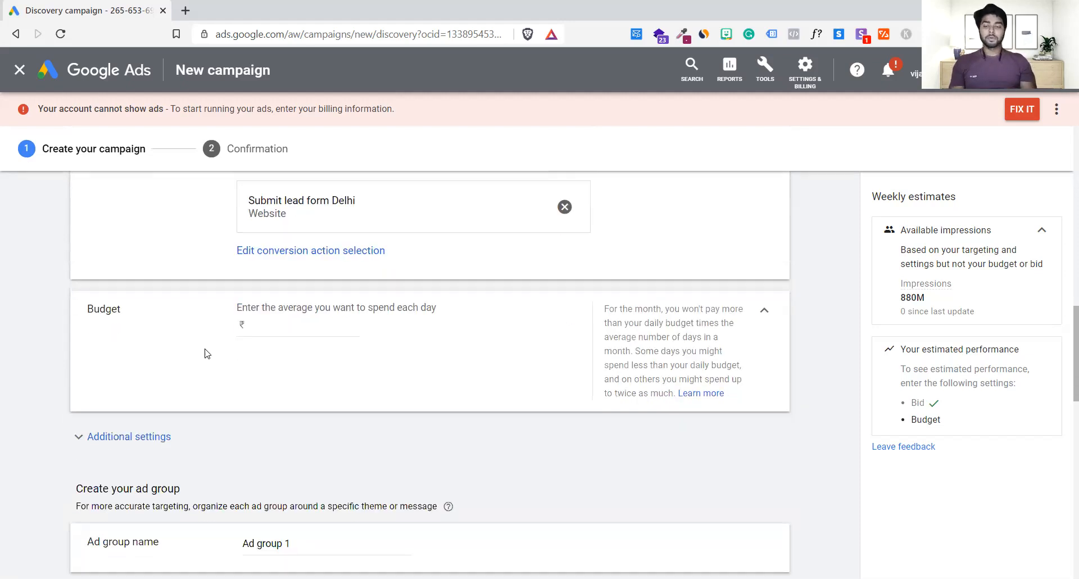
pyautogui.click(306, 319)
pyautogui.scroll(5, 307, 319)
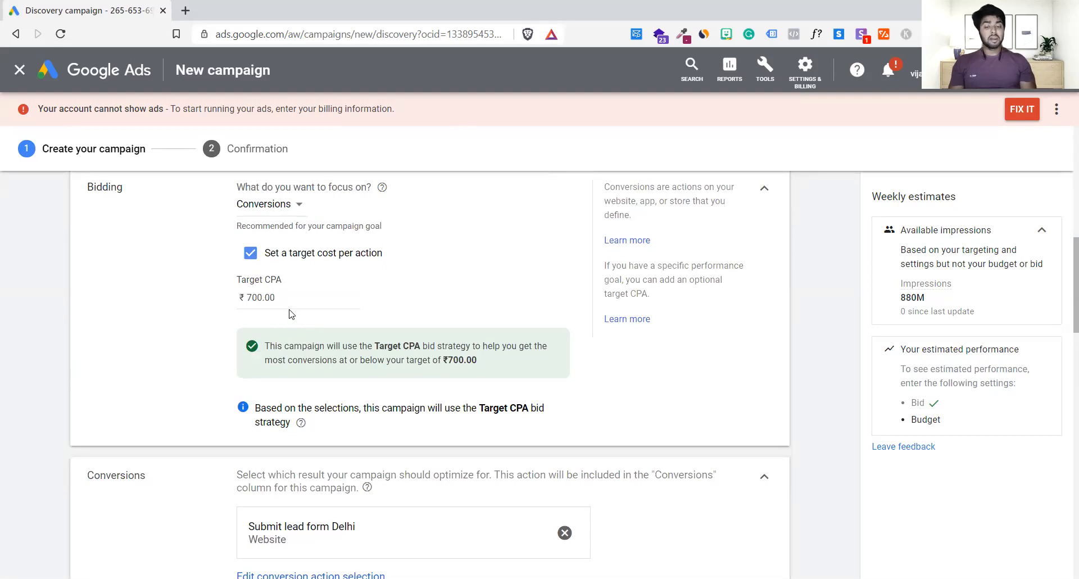
pyautogui.moveTo(287, 300); pyautogui.dragTo(205, 307)
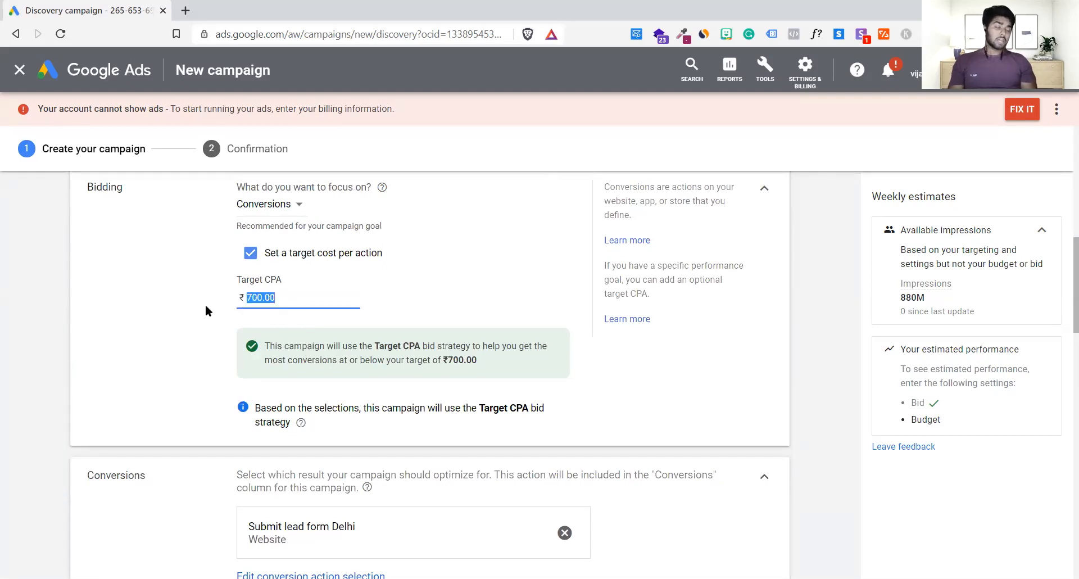
pyautogui.click(205, 306)
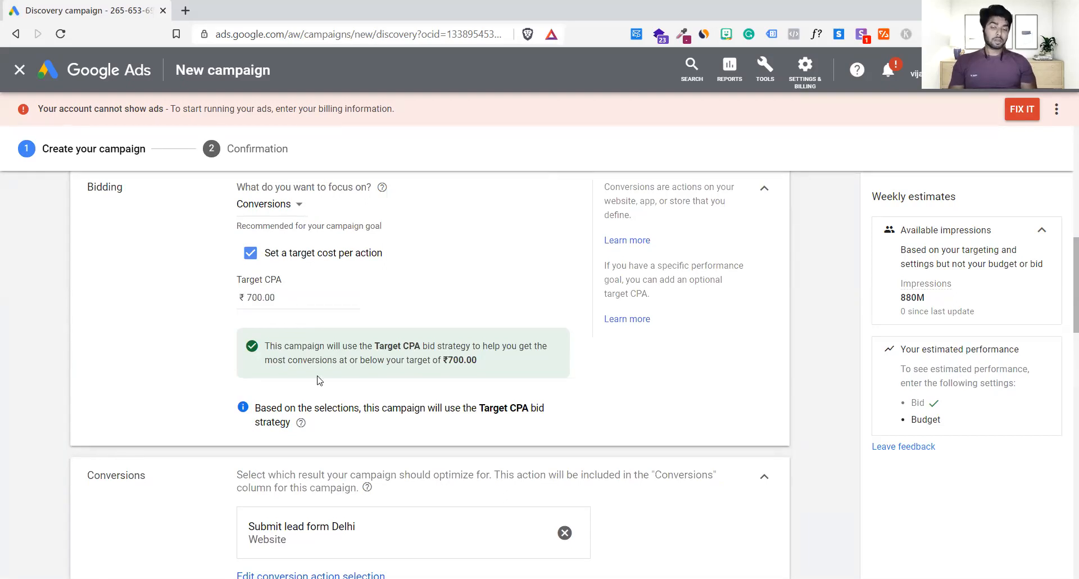
pyautogui.scroll(-9, 319, 380)
pyautogui.scroll(3, 315, 379)
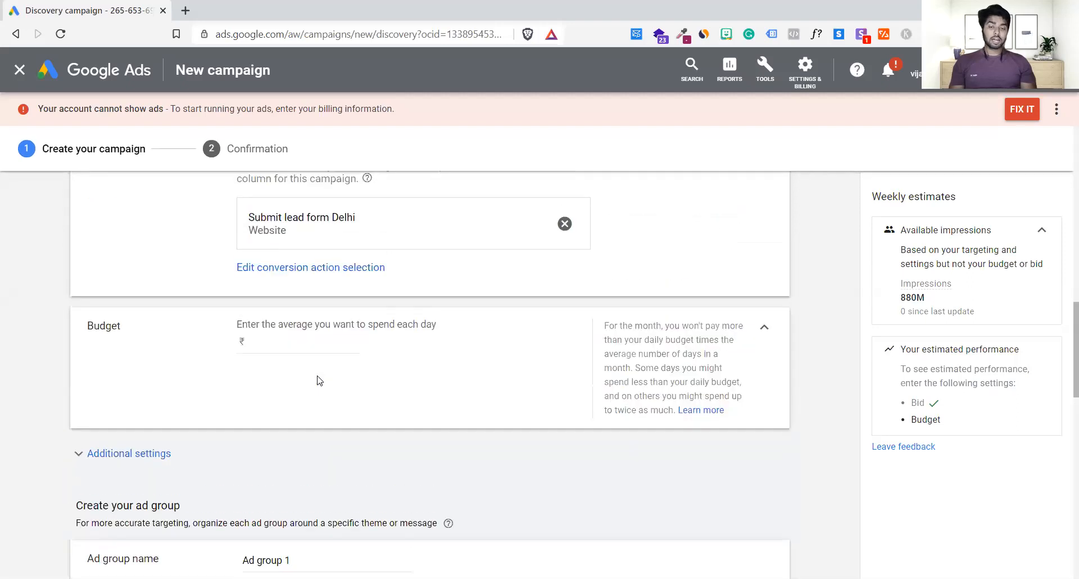
pyautogui.click(308, 352)
pyautogui.write('500')
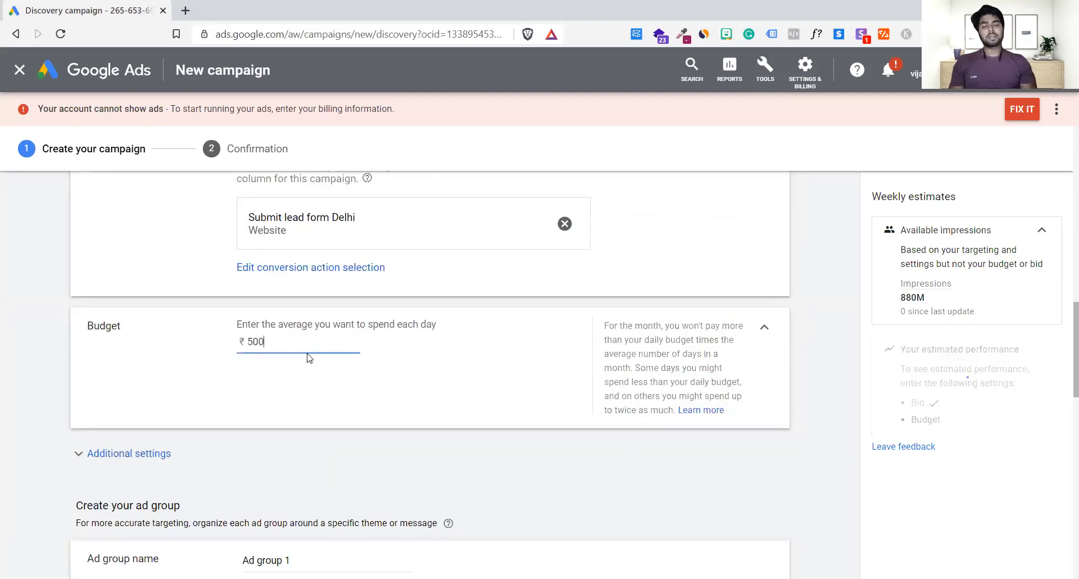
pyautogui.click(355, 401)
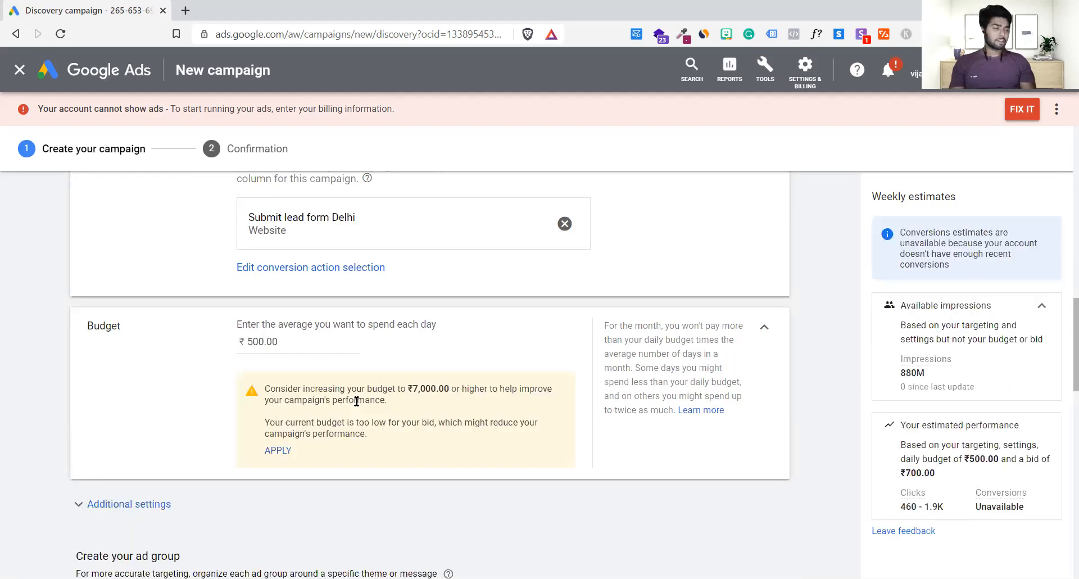
# Step: Compare the campaign's daily budget with its target CPA and examine the budget recommendation
pyautogui.scroll(7, 356, 401)
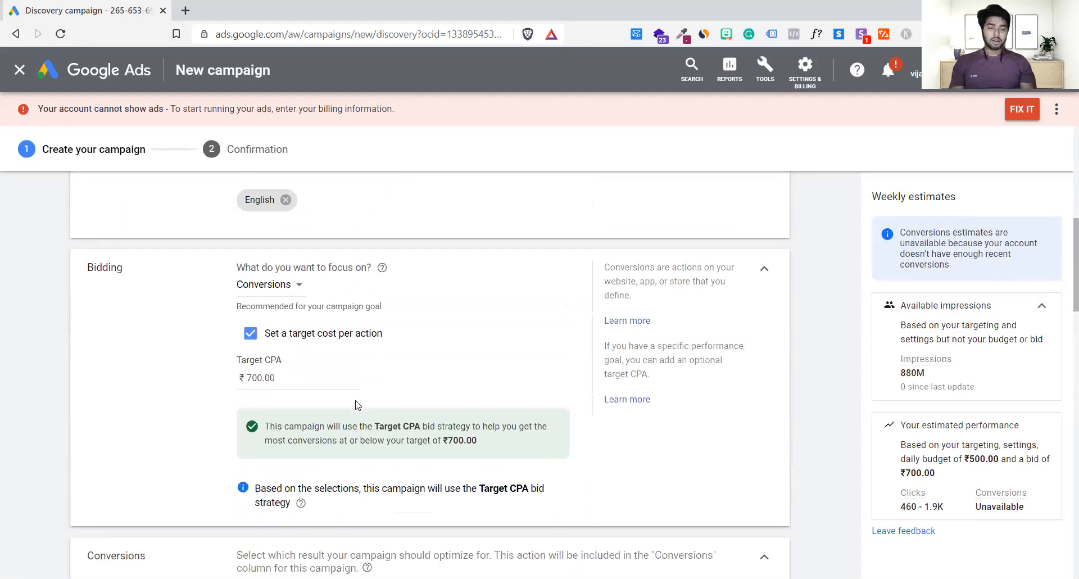
pyautogui.moveTo(276, 379); pyautogui.dragTo(225, 388)
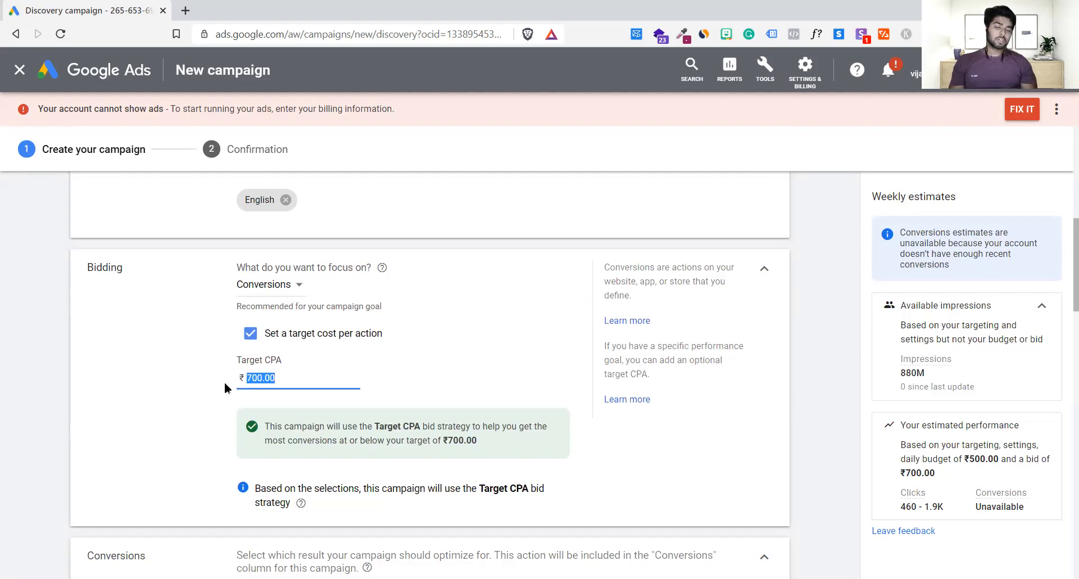
pyautogui.click(226, 388)
pyautogui.scroll(-6, 344, 441)
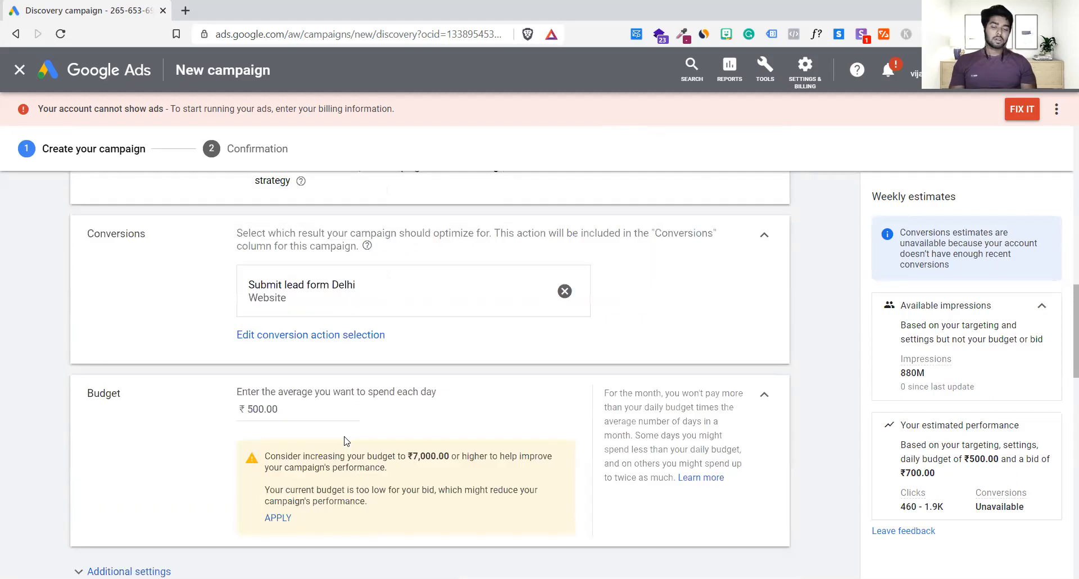
pyautogui.rightClick(345, 436)
pyautogui.moveTo(290, 402); pyautogui.dragTo(292, 402)
pyautogui.click(292, 403)
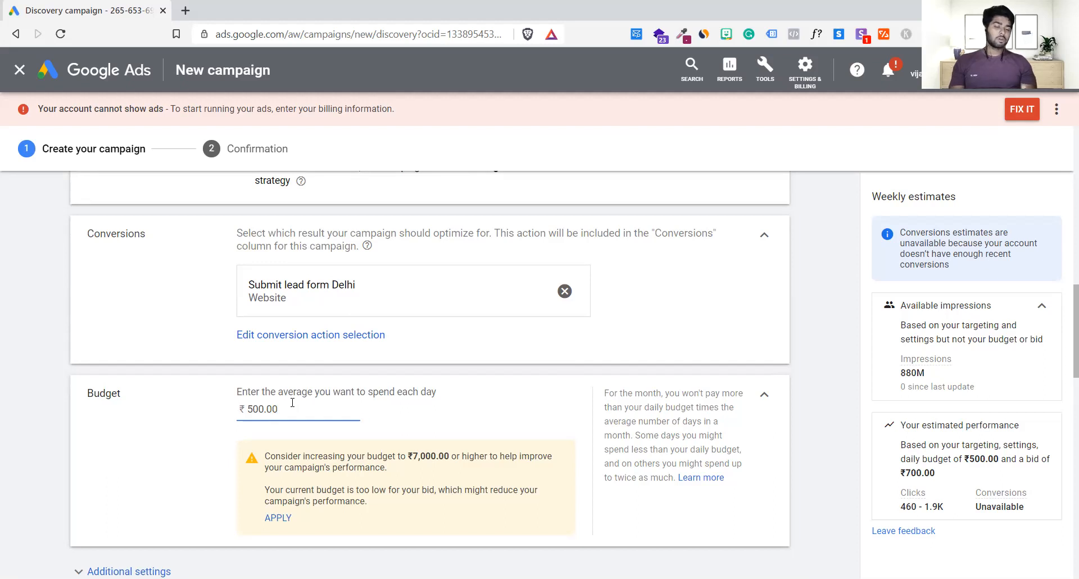
pyautogui.scroll(7, 410, 395)
pyautogui.scroll(-7, 411, 395)
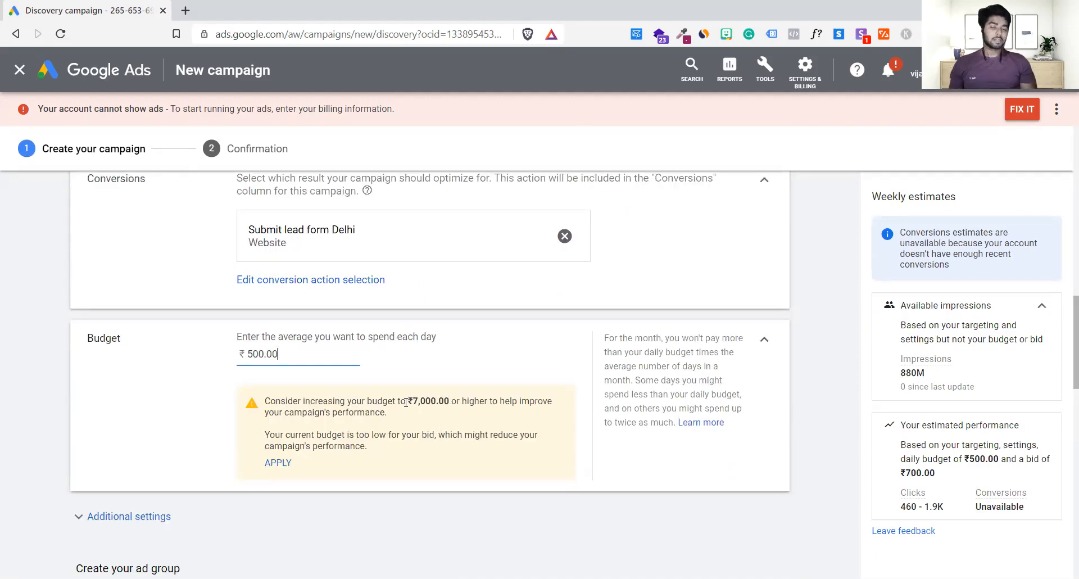
# Step: Remove the target cost per action from the campaign's conversion-focused bidding
pyautogui.moveTo(401, 403); pyautogui.dragTo(445, 402)
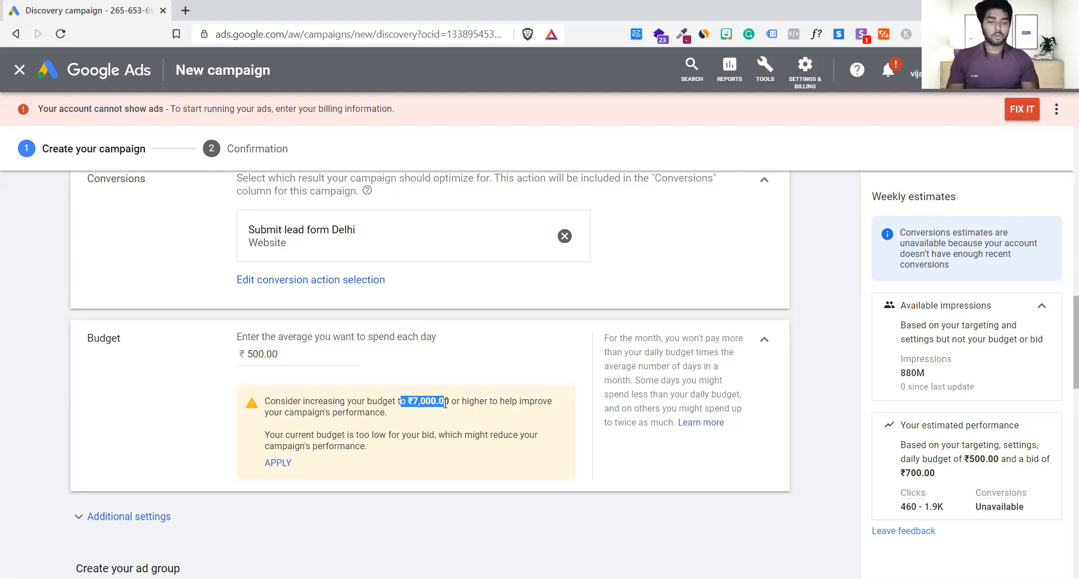
pyautogui.scroll(5, 445, 402)
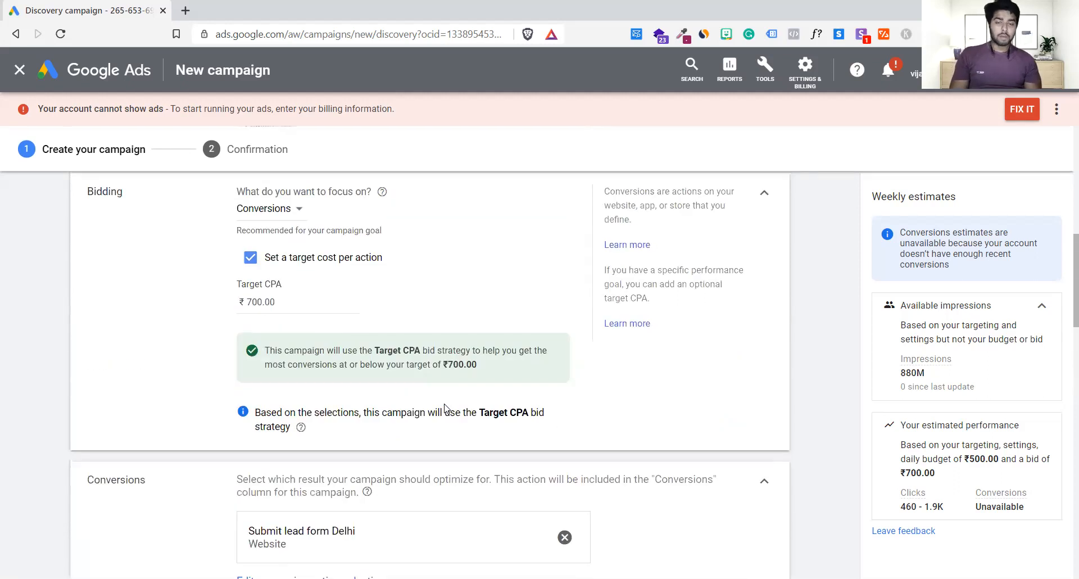
pyautogui.scroll(1, 444, 406)
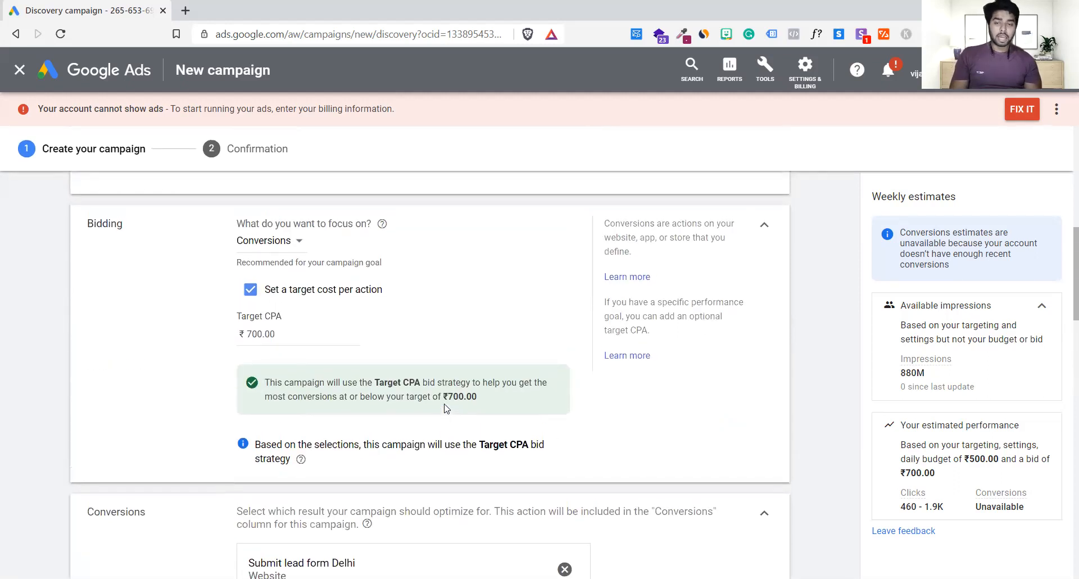
pyautogui.click(250, 289)
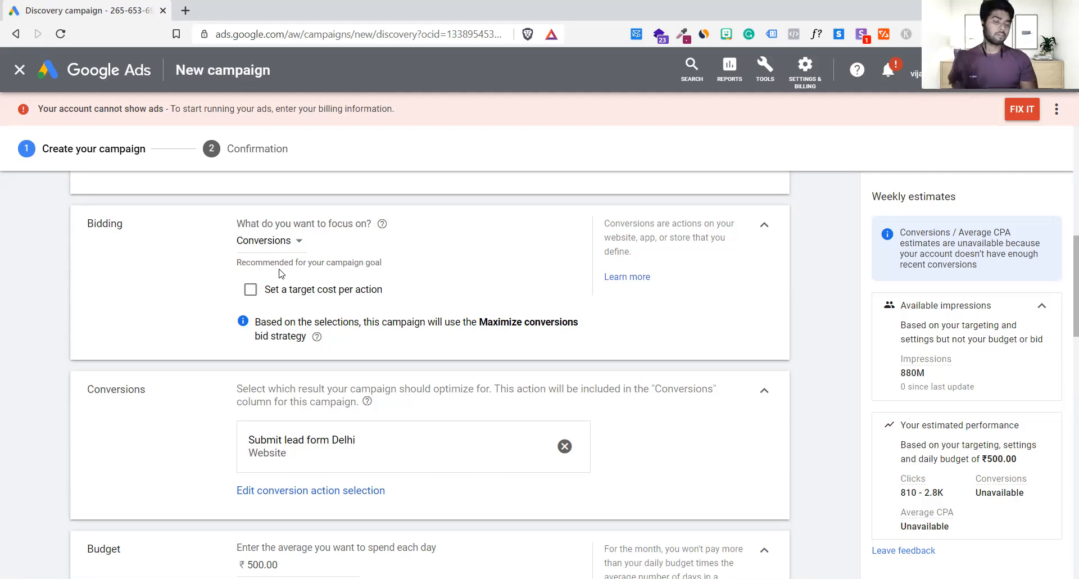
# Step: Set the campaign's average daily budget to ₹1,000
pyautogui.scroll(-4, 281, 273)
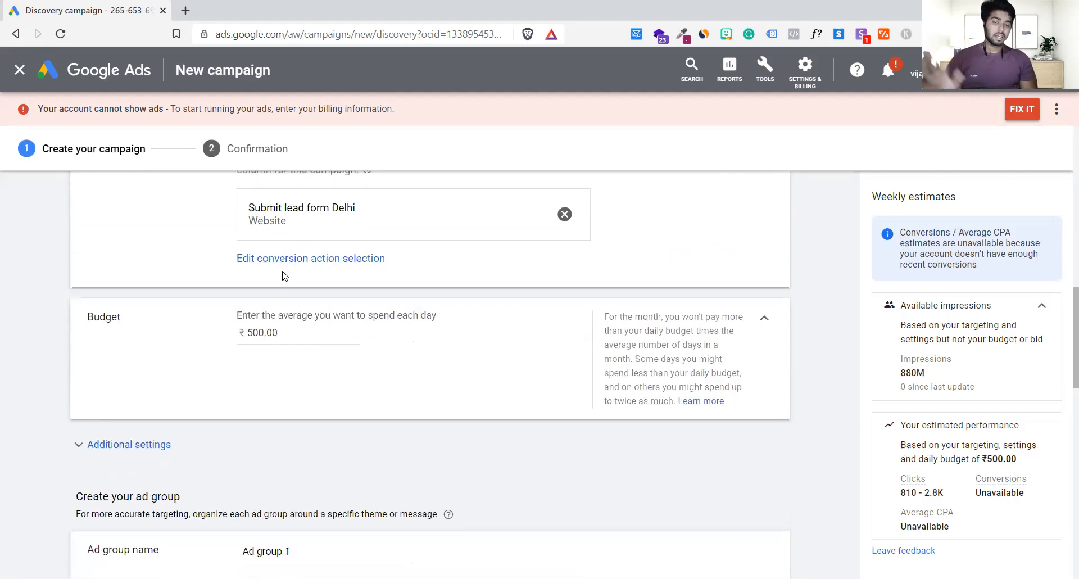
pyautogui.click(293, 334)
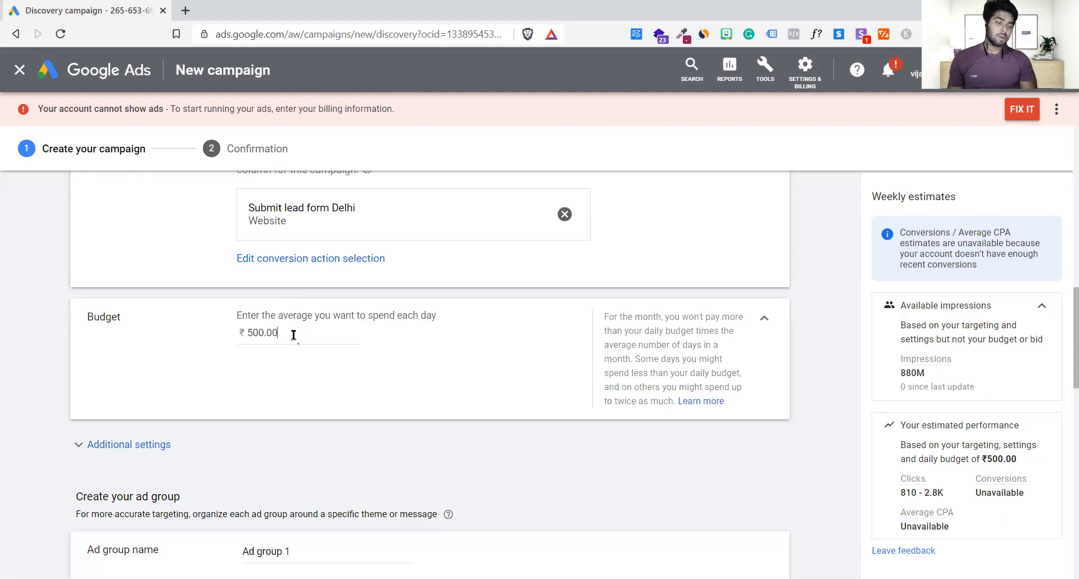
pyautogui.moveTo(294, 333); pyautogui.dragTo(159, 337)
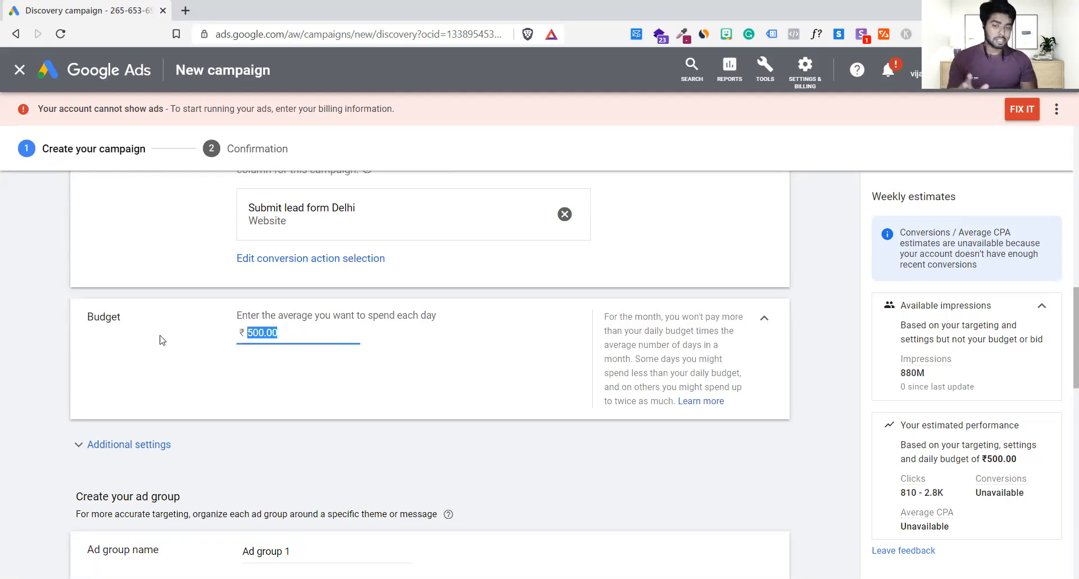
pyautogui.click(303, 378)
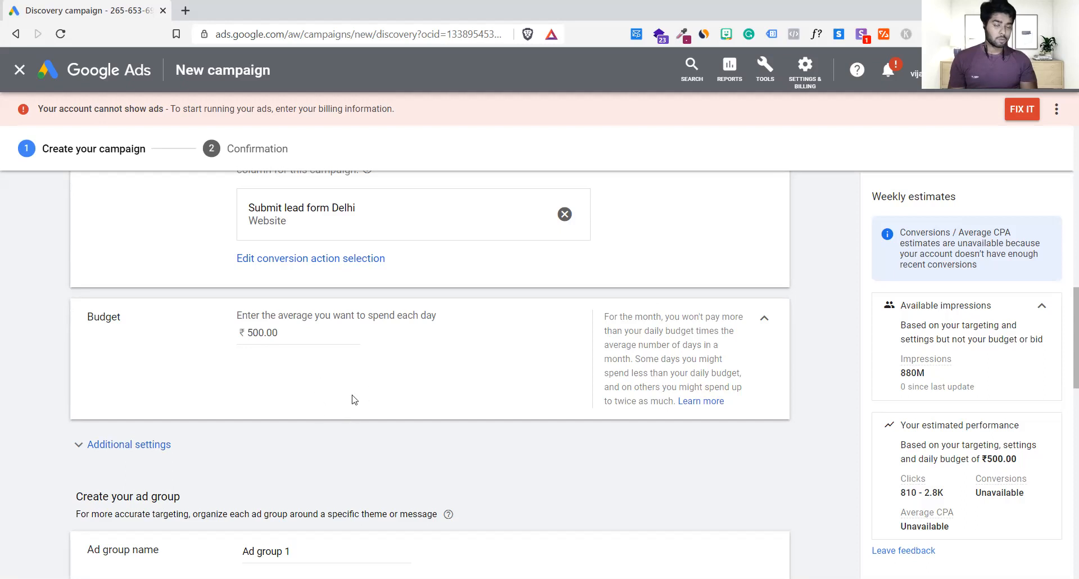
pyautogui.scroll(5, 304, 337)
pyautogui.scroll(-5, 299, 341)
pyautogui.click(300, 337)
pyautogui.doubleClick(300, 338)
pyautogui.write('1000')
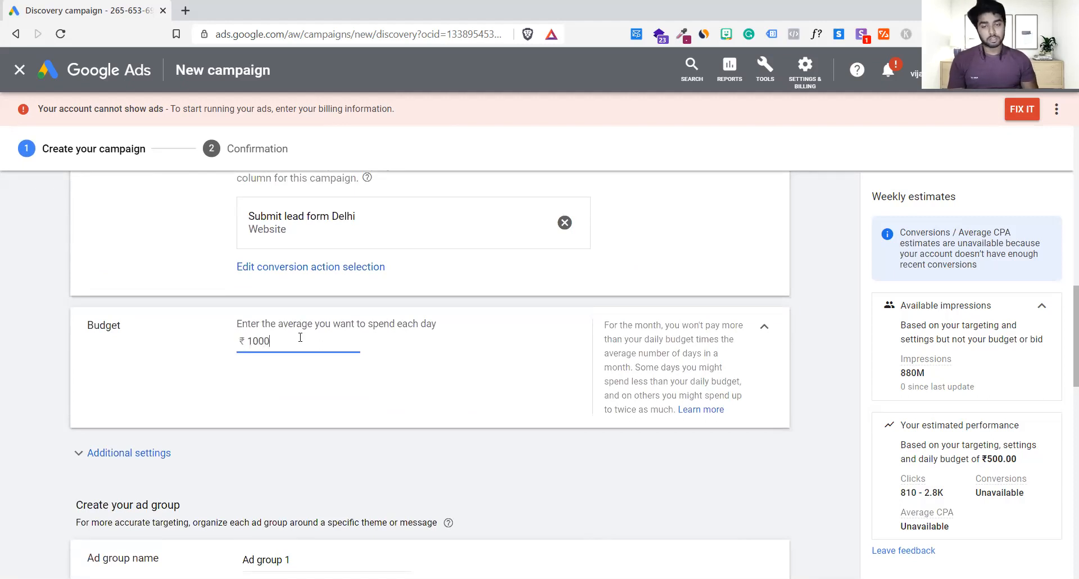
pyautogui.click(422, 408)
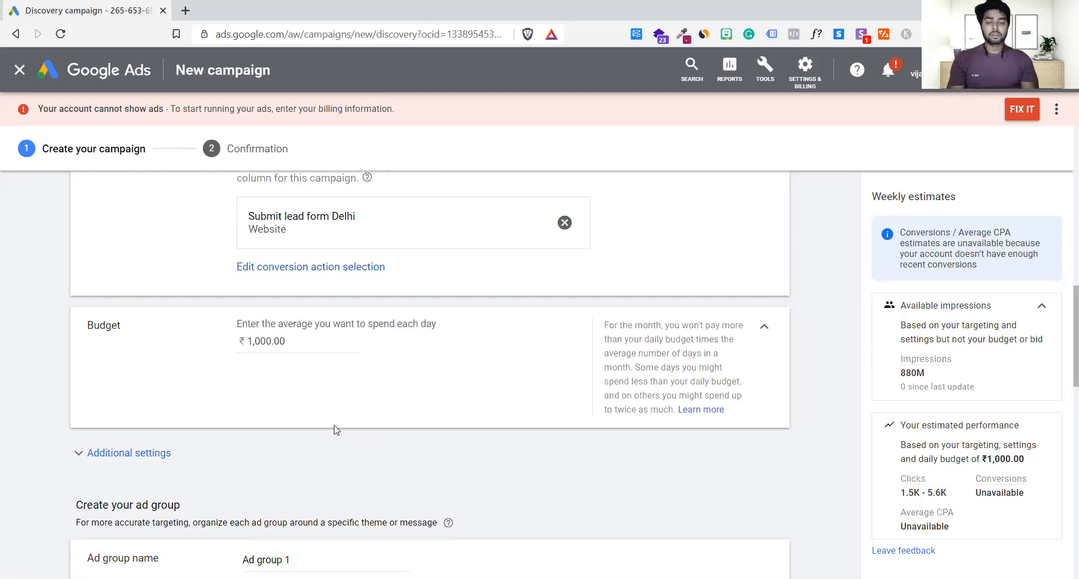
# Step: Reveal the campaign's additional settings and examine the day and time options of the ad schedule
pyautogui.scroll(7, 335, 430)
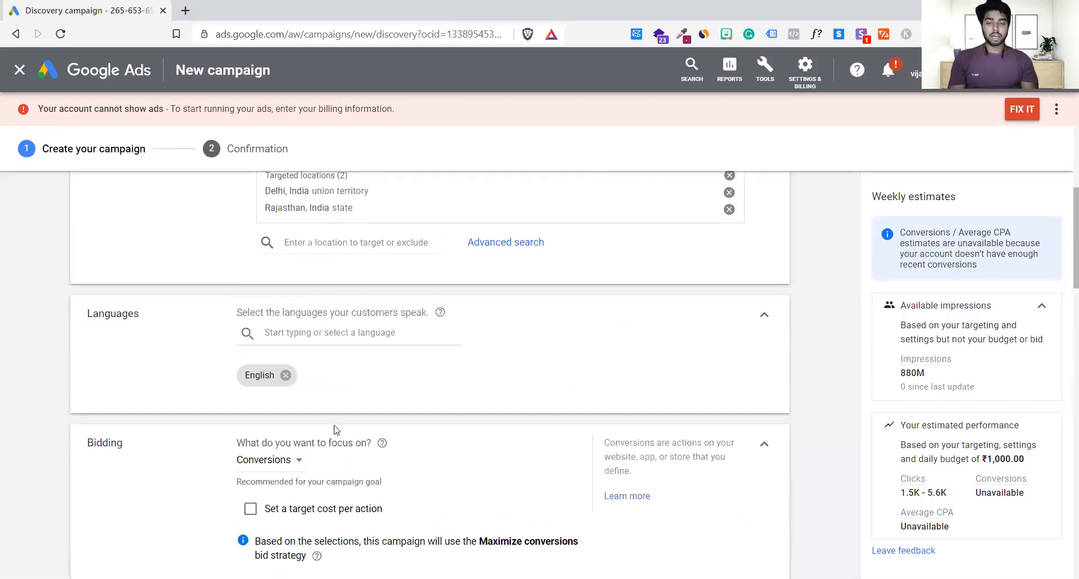
pyautogui.scroll(-8, 334, 430)
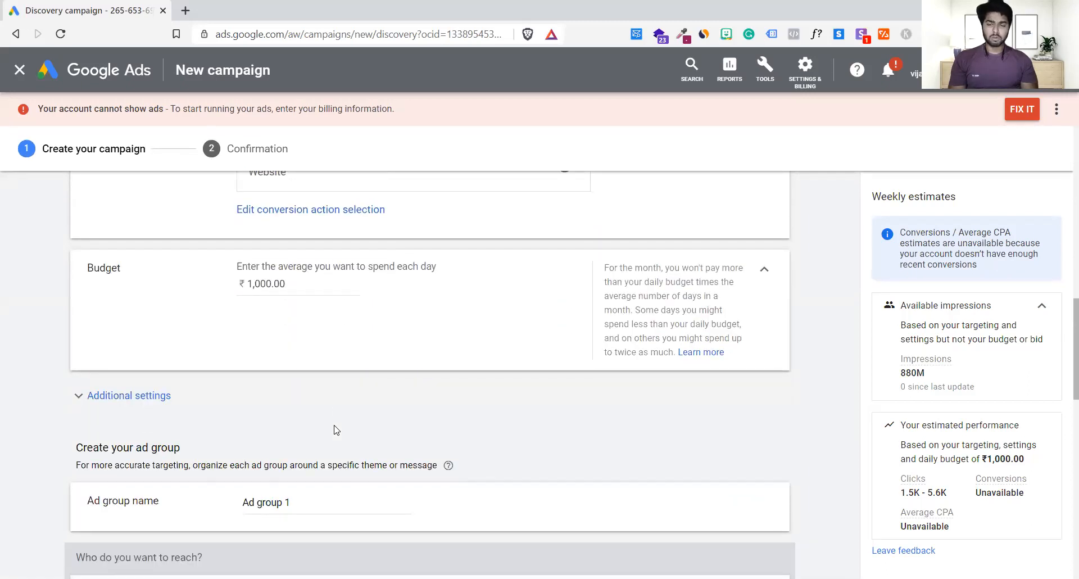
pyautogui.click(158, 398)
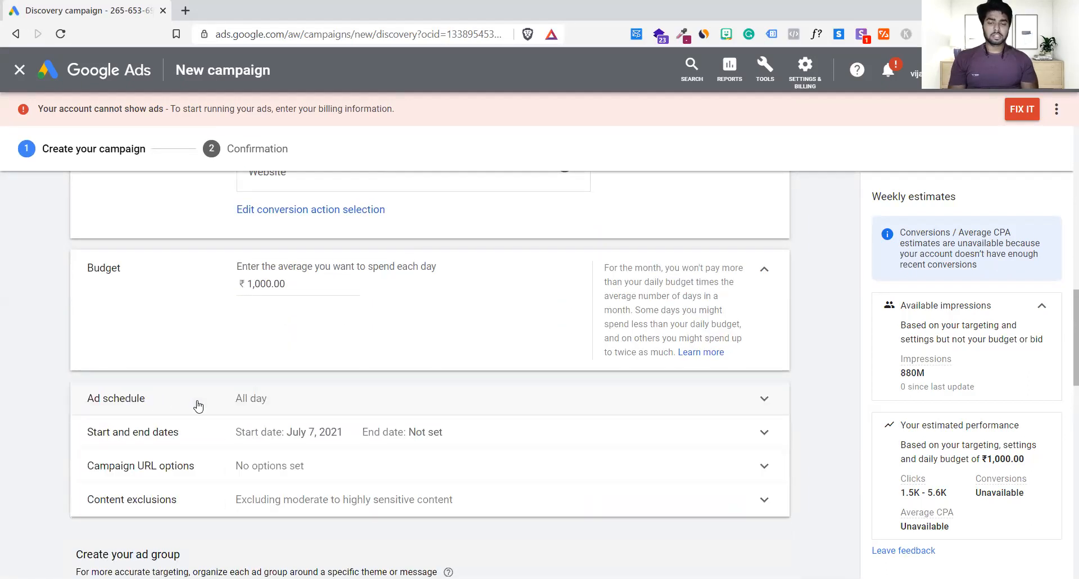
pyautogui.scroll(-3, 322, 421)
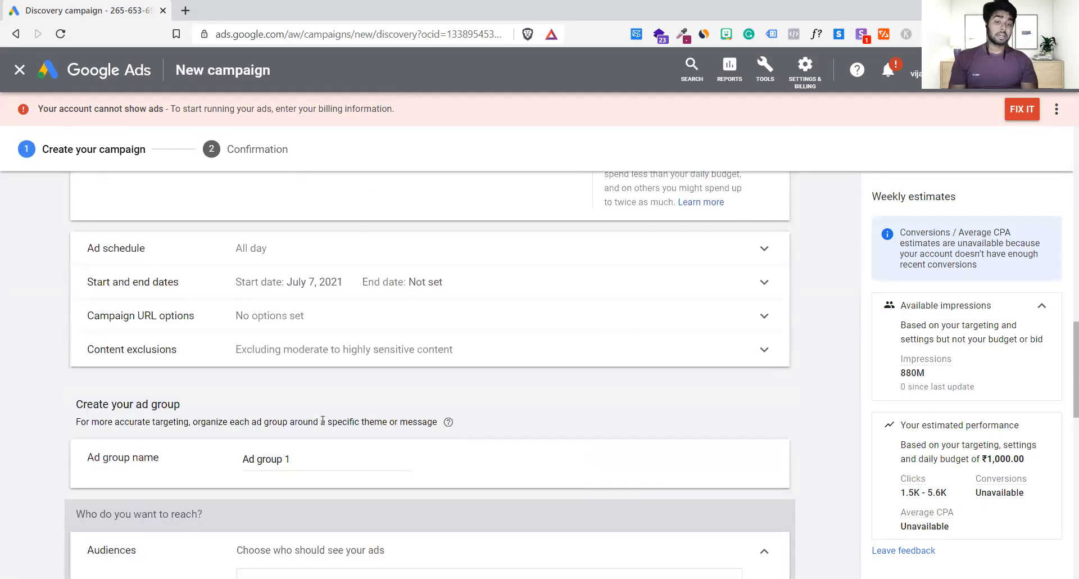
pyautogui.click(288, 256)
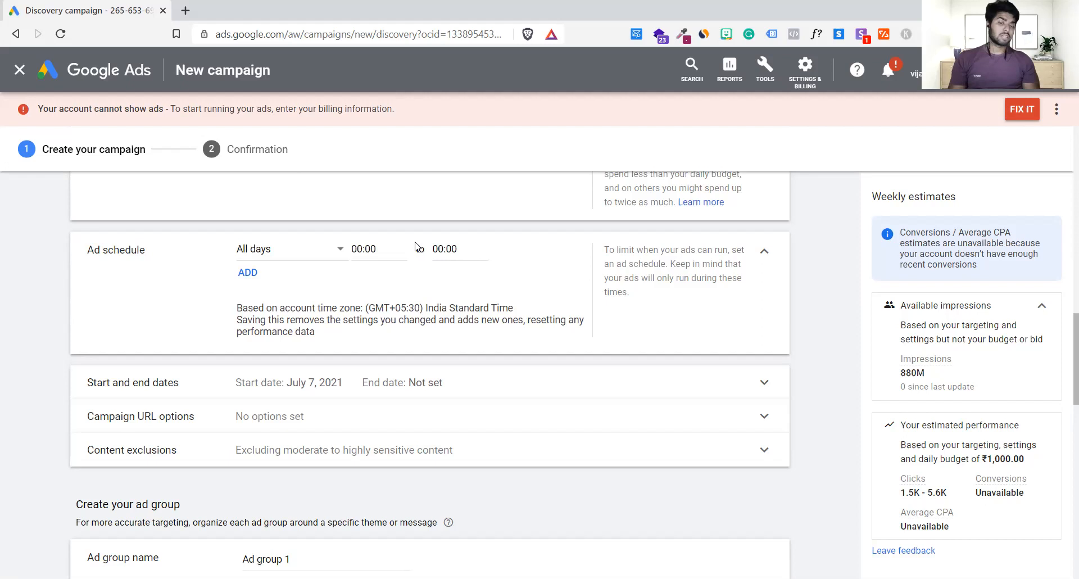
pyautogui.click(312, 251)
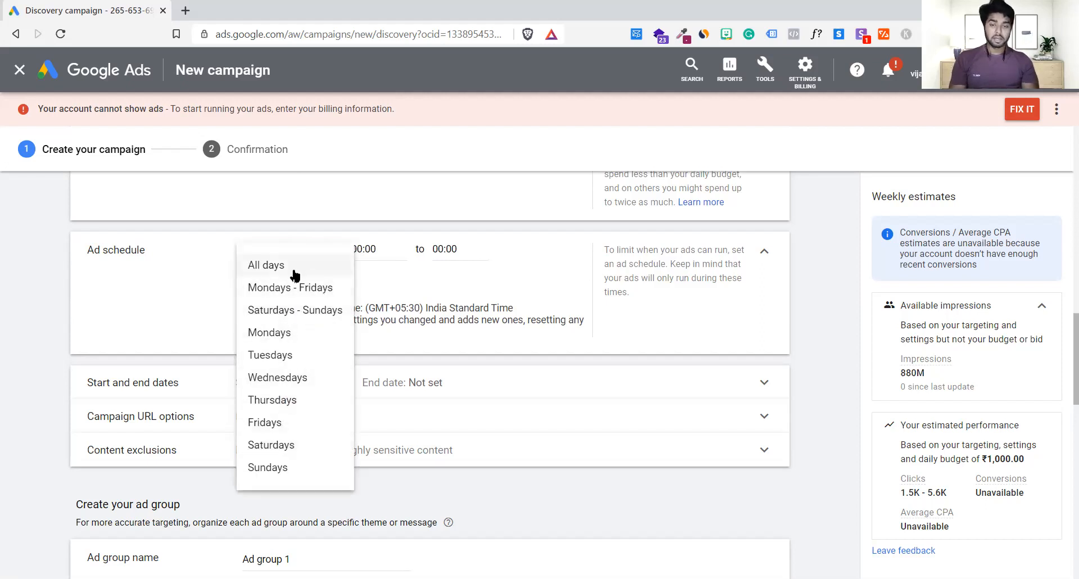
pyautogui.click(377, 301)
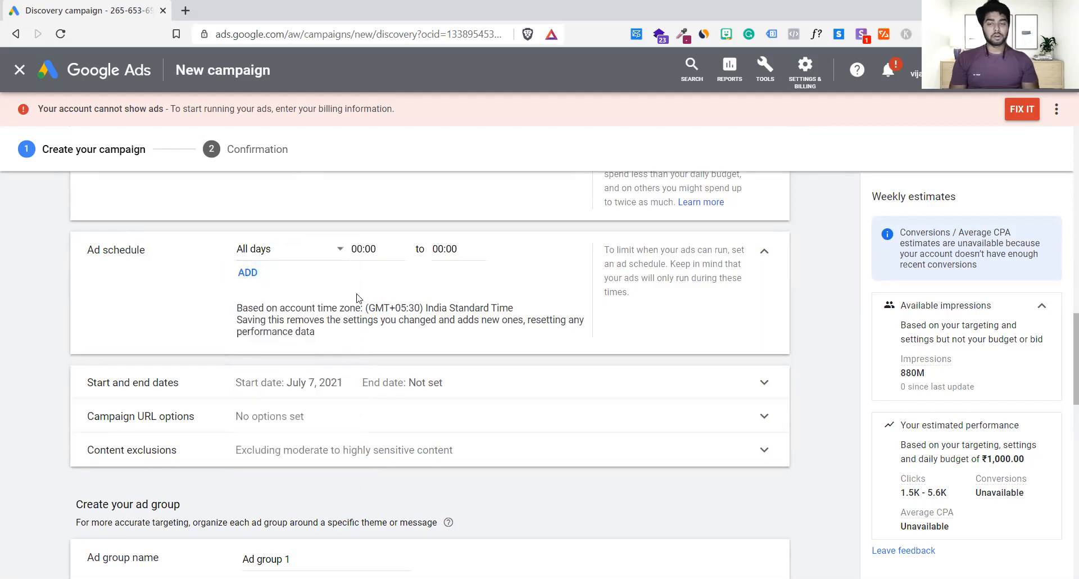
pyautogui.click(766, 256)
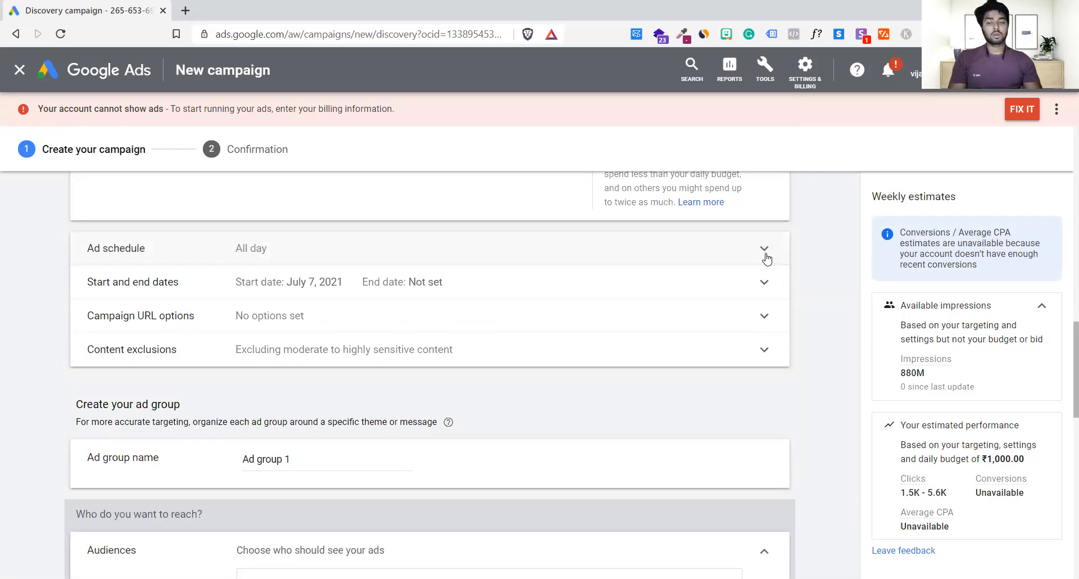
# Step: Check the campaign's start date and end date options
pyautogui.click(732, 284)
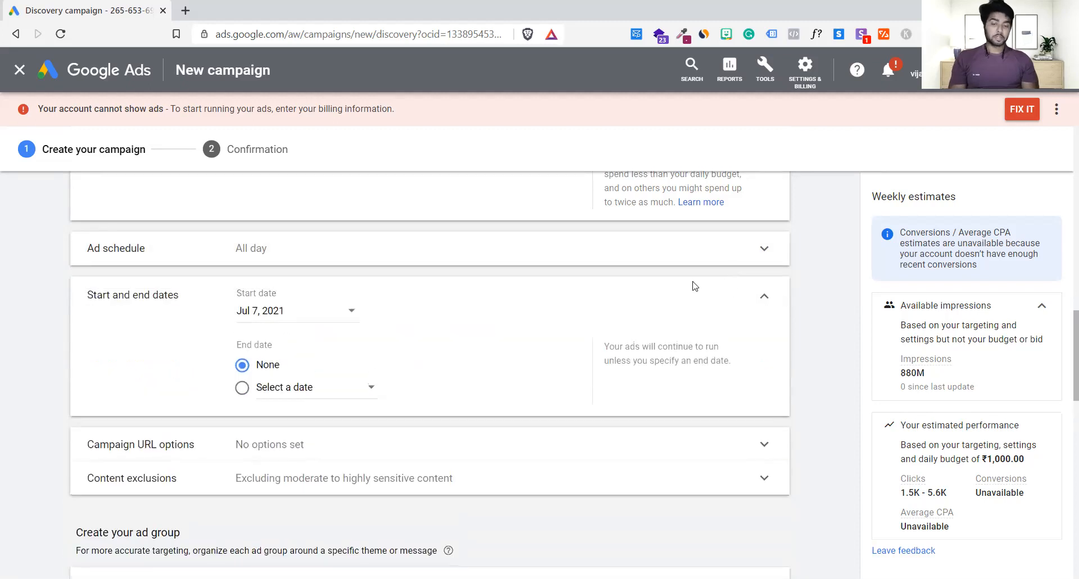
pyautogui.click(765, 297)
pyautogui.scroll(-1, 374, 372)
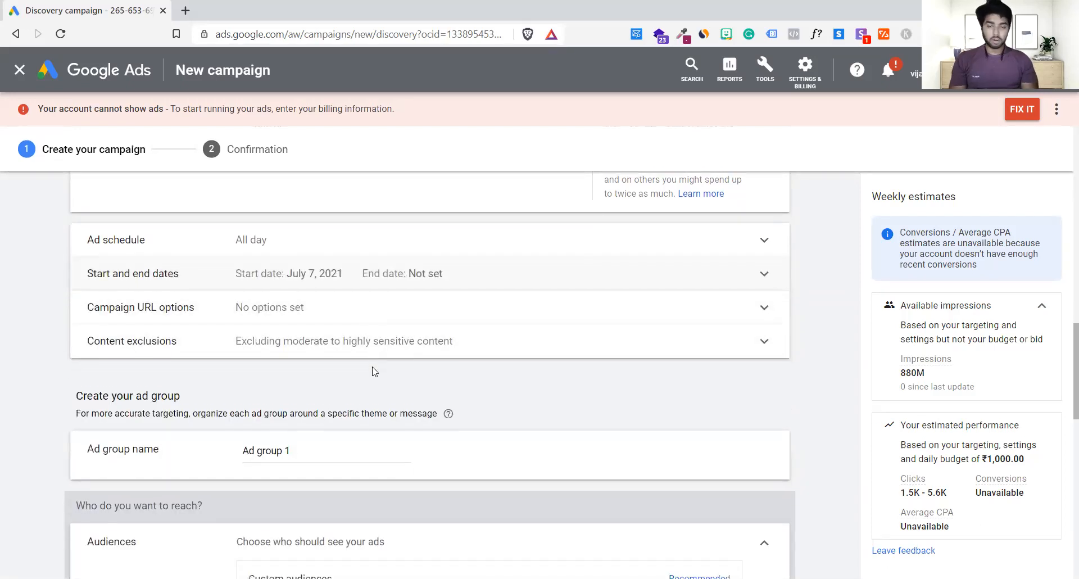
# Step: Examine the campaign URL options and the content exclusions
pyautogui.click(275, 303)
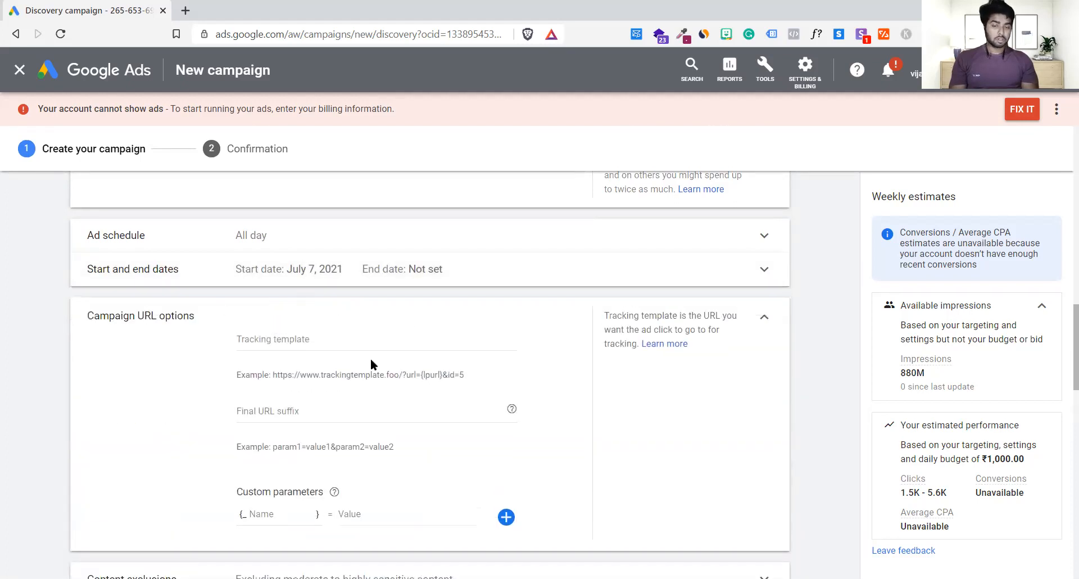
pyautogui.click(766, 319)
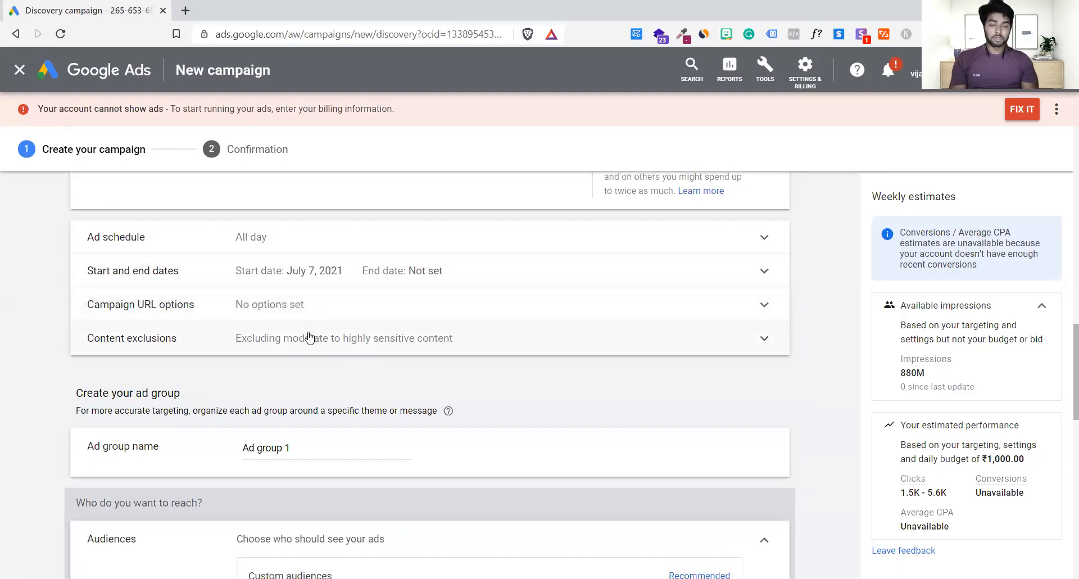
pyautogui.click(308, 335)
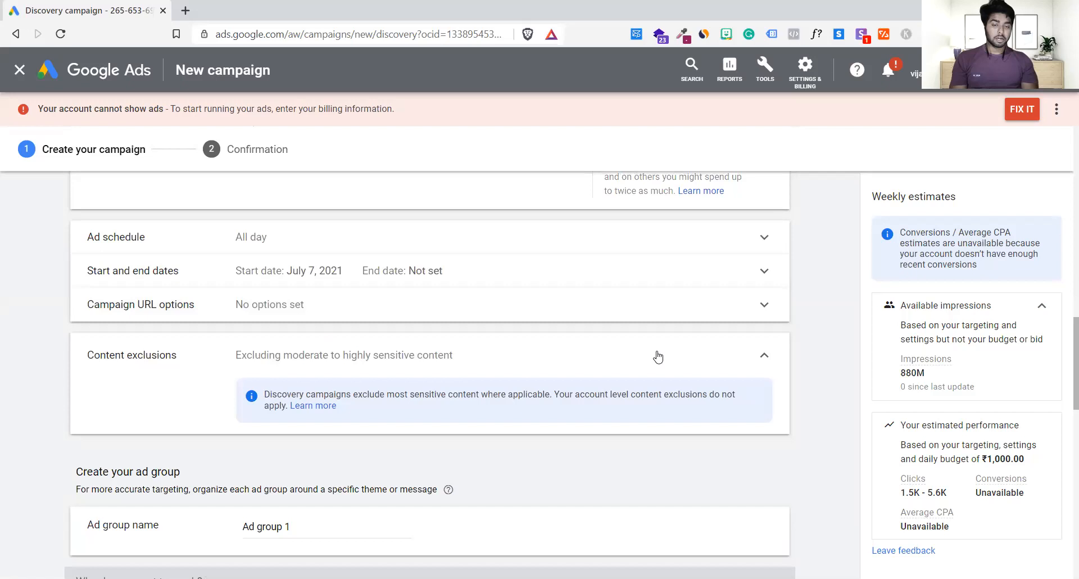
pyautogui.click(755, 355)
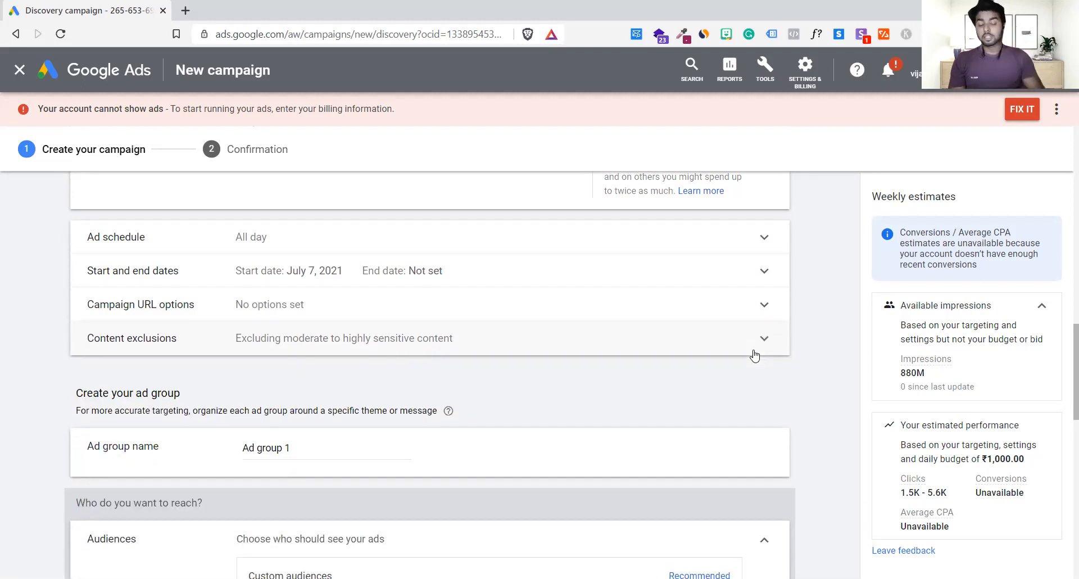
# Step: Rename the ad group as "Software Usage"
pyautogui.scroll(-2, 756, 354)
pyautogui.scroll(-1, 755, 354)
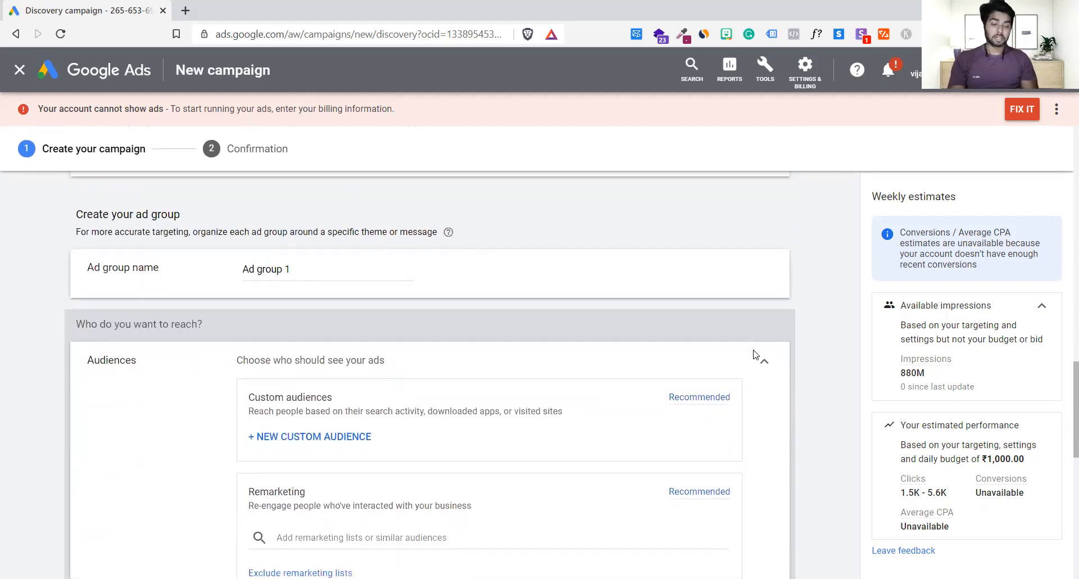
pyautogui.click(345, 258)
pyautogui.hotkey('ctrl', 'a')
pyautogui.press('BackSpace')
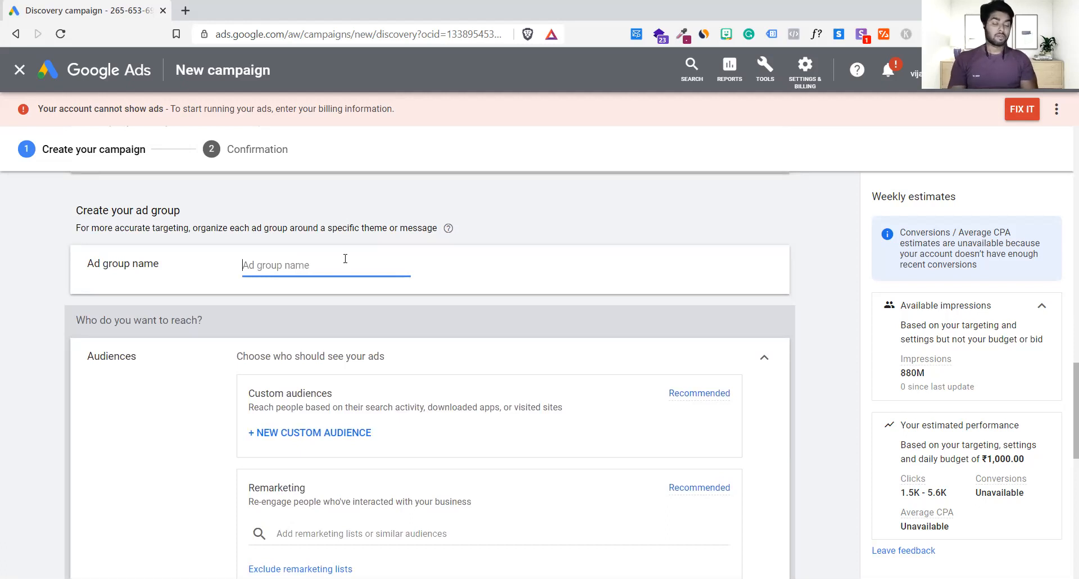
pyautogui.write('peo')
pyautogui.press('BackSpace')
pyautogui.press('BackSpace')
pyautogui.press('BackSpace')
pyautogui.write('s')
pyautogui.press('BackSpace')
pyautogui.write('So')
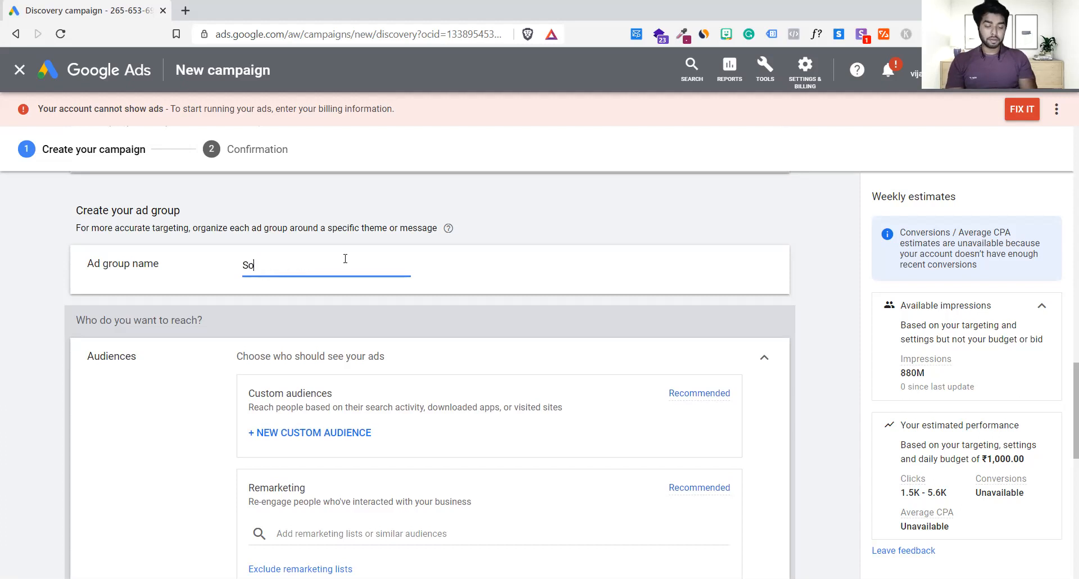
pyautogui.write('ftware ')
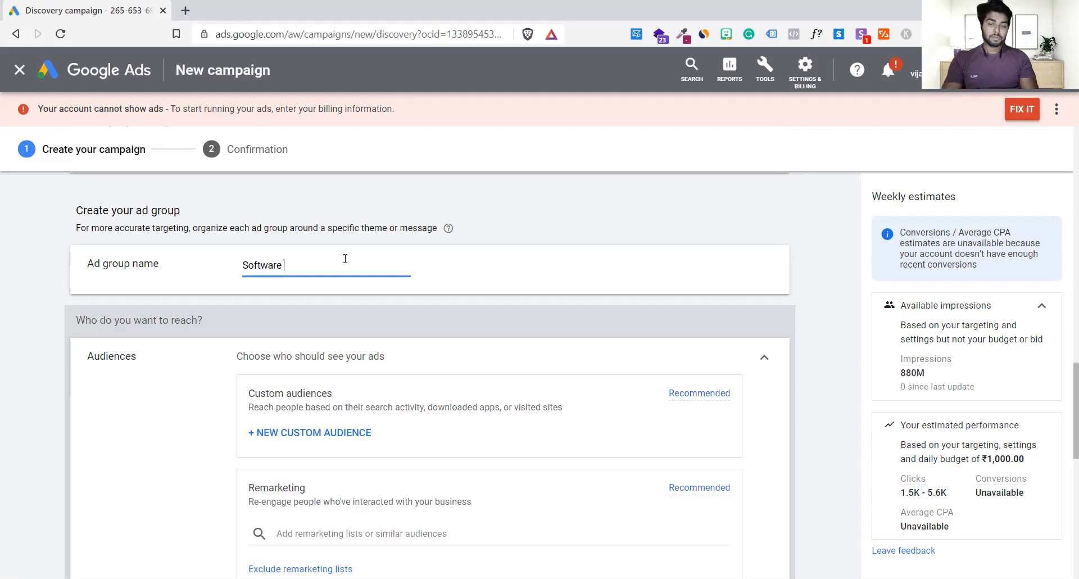
pyautogui.write('Usge')
pyautogui.press('BackSpace')
pyautogui.press('BackSpace')
pyautogui.write('aha')
pyautogui.press('BackSpace')
pyautogui.press('BackSpace')
pyautogui.press('BackSpace')
pyautogui.press('BackSpace')
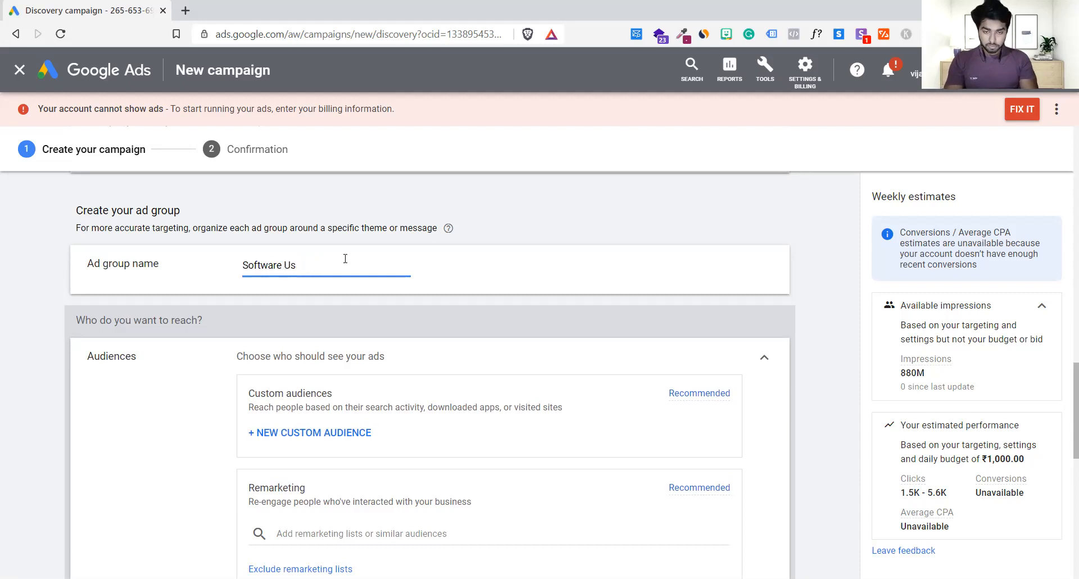
pyautogui.write('sage')
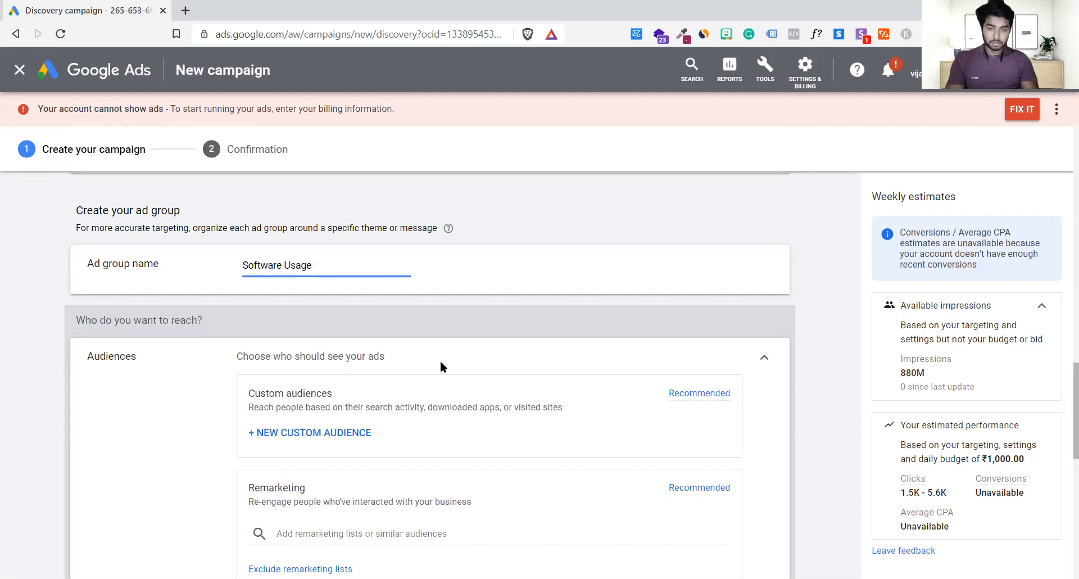
# Step: Browse the ad group's available remarketing lists and show those for website visitors
pyautogui.scroll(-2, 440, 360)
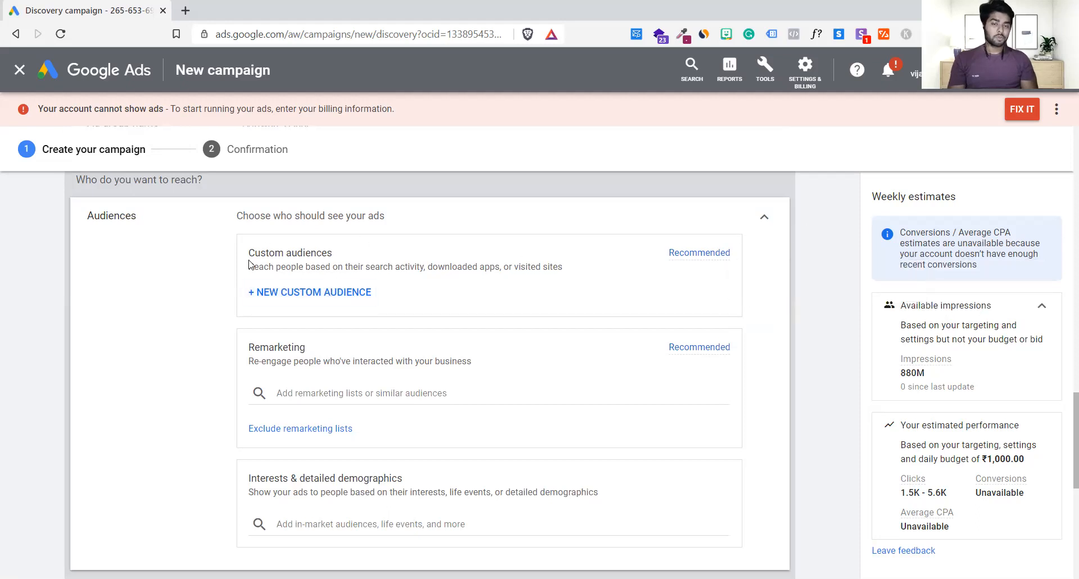
pyautogui.click(318, 392)
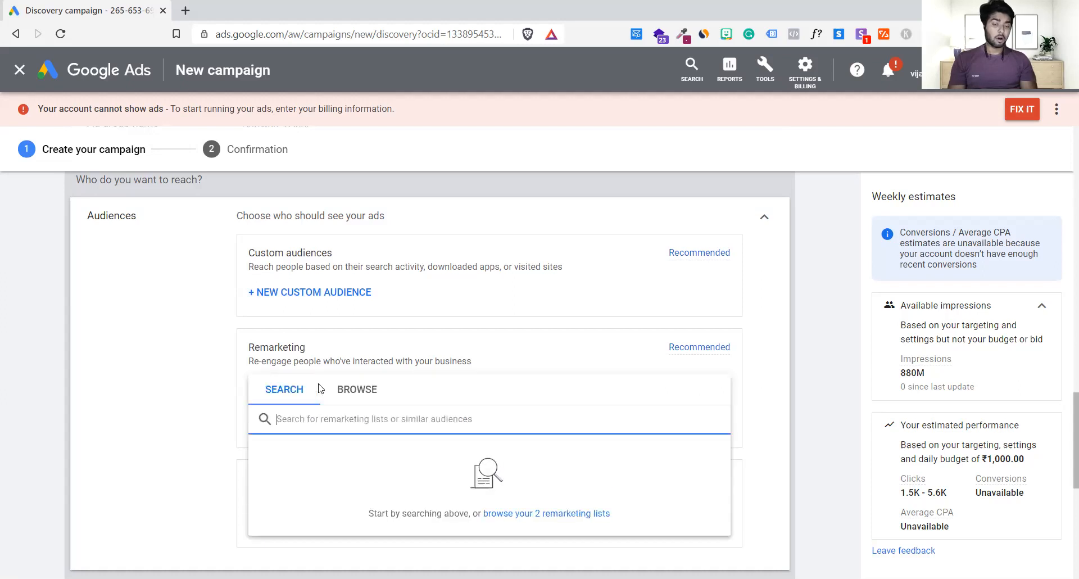
pyautogui.click(204, 381)
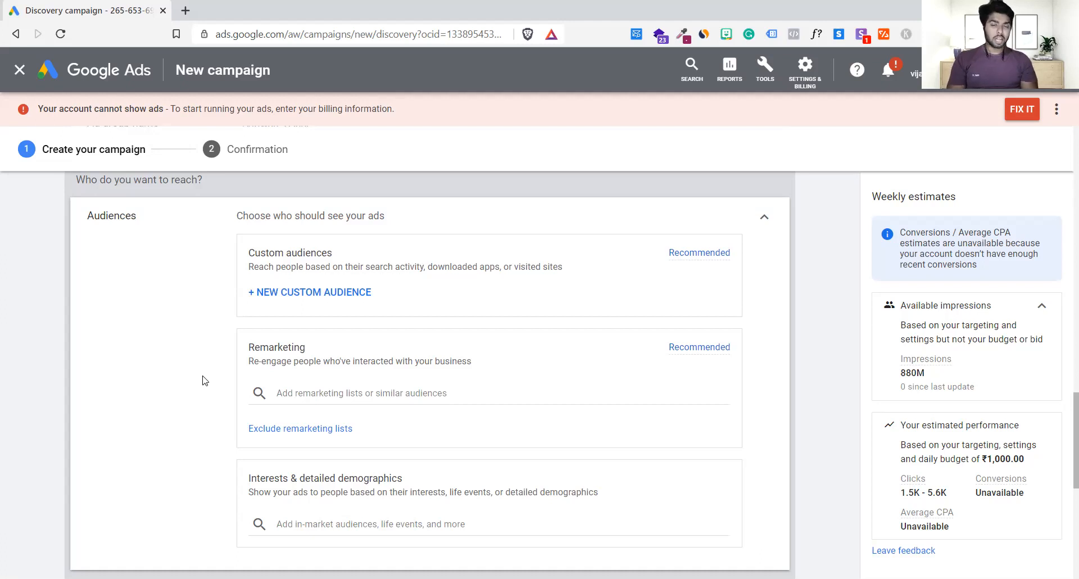
pyautogui.click(321, 392)
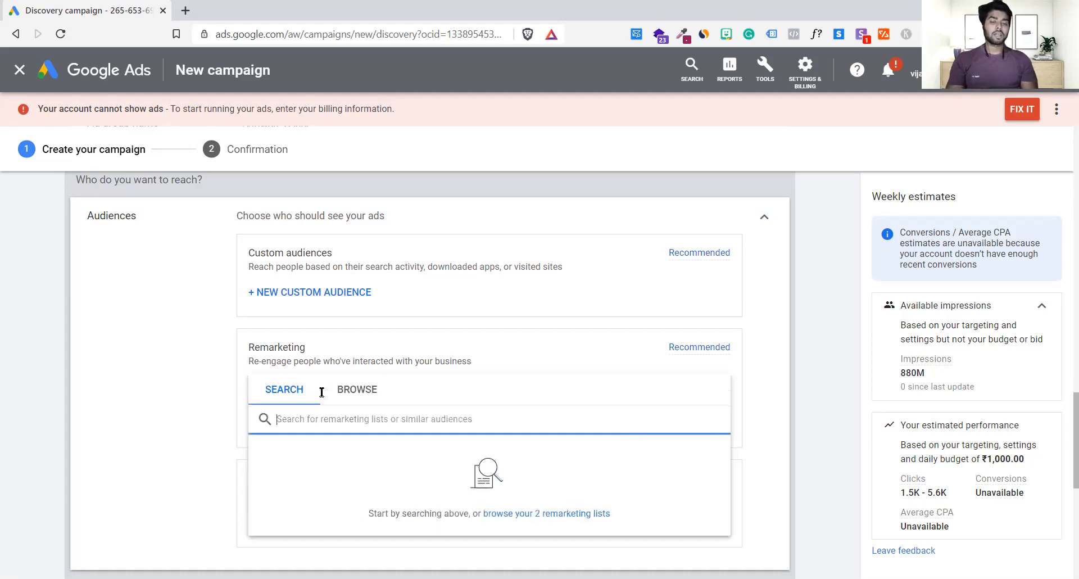
pyautogui.click(371, 387)
pyautogui.click(332, 453)
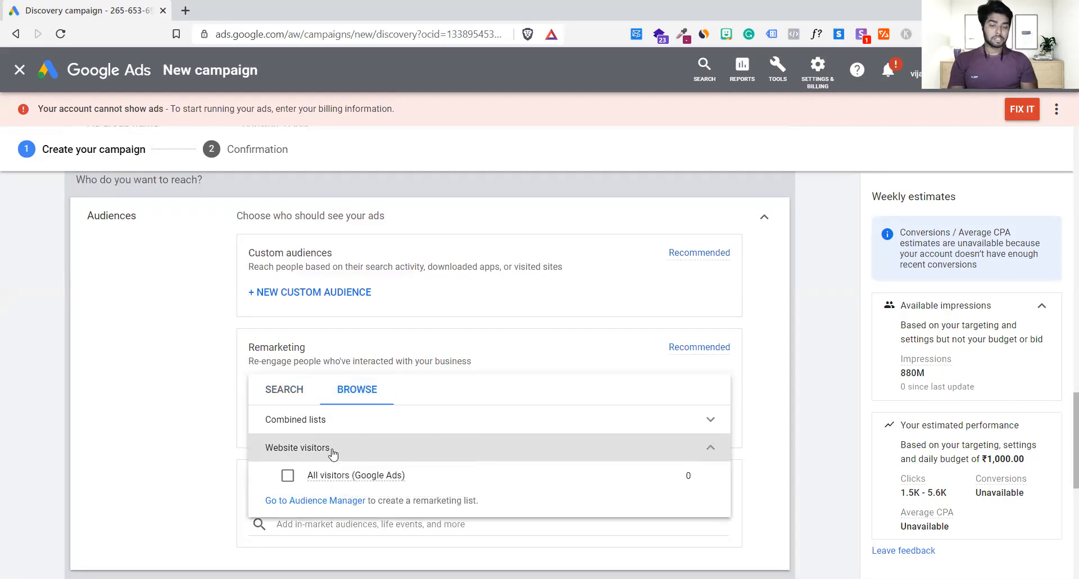
# Step: Try the All visitors (Google Ads) remarketing list on the ad group, then remove it
pyautogui.click(287, 475)
pyautogui.click(169, 328)
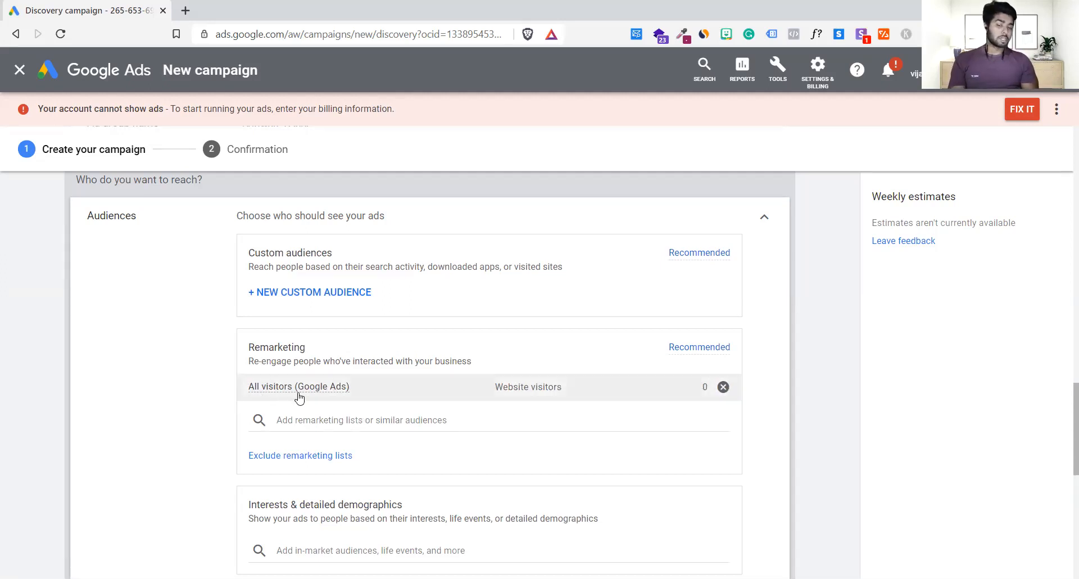
pyautogui.moveTo(298, 395)
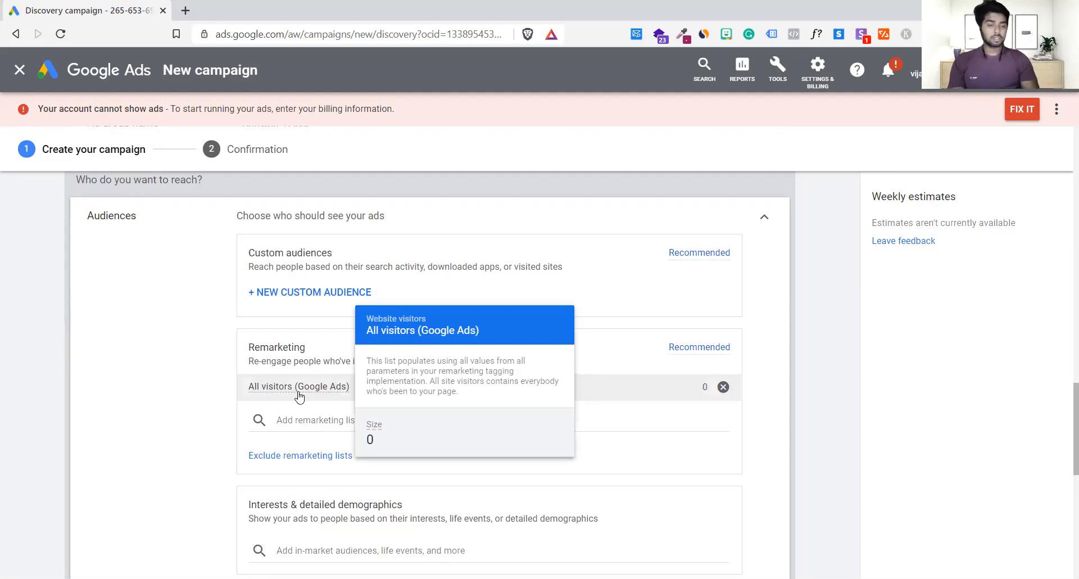
pyautogui.click(723, 387)
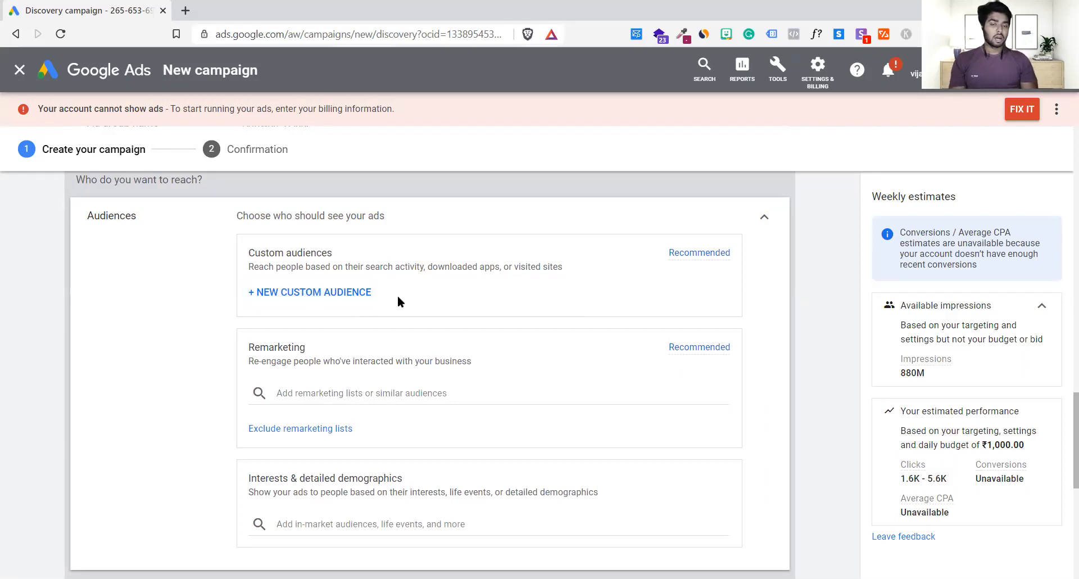
# Step: Start a new custom audience for the ad group and name it "Sass Audience"
pyautogui.click(333, 304)
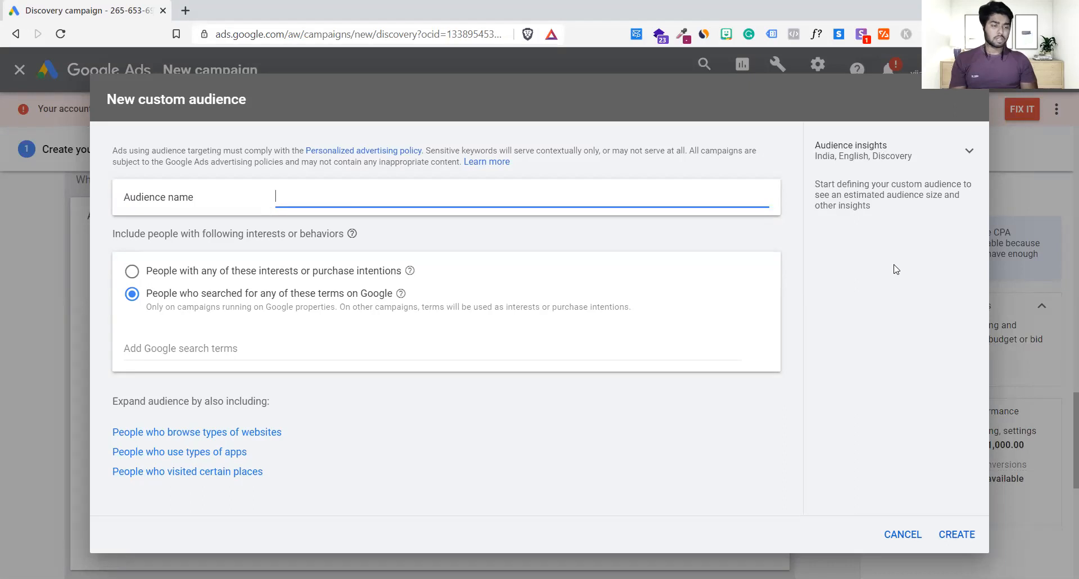
pyautogui.click(902, 531)
pyautogui.click(348, 298)
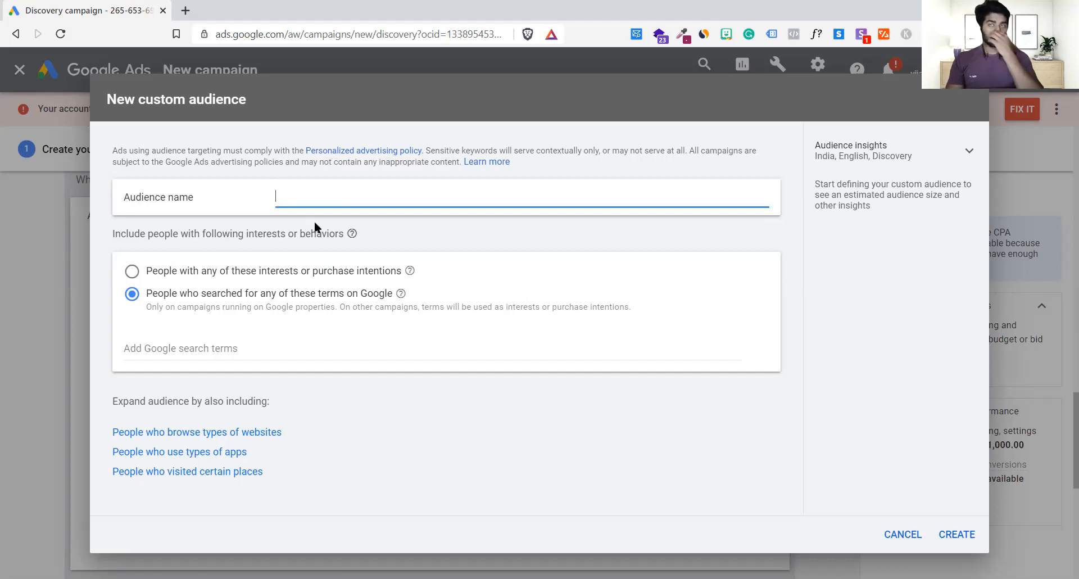
pyautogui.write('Sass Audience')
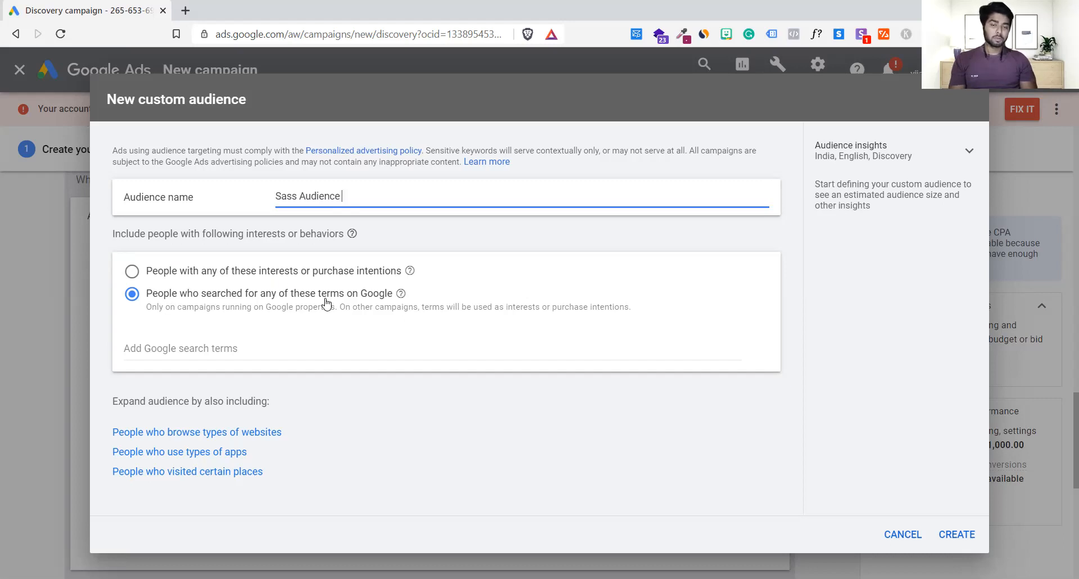
pyautogui.moveTo(400, 294)
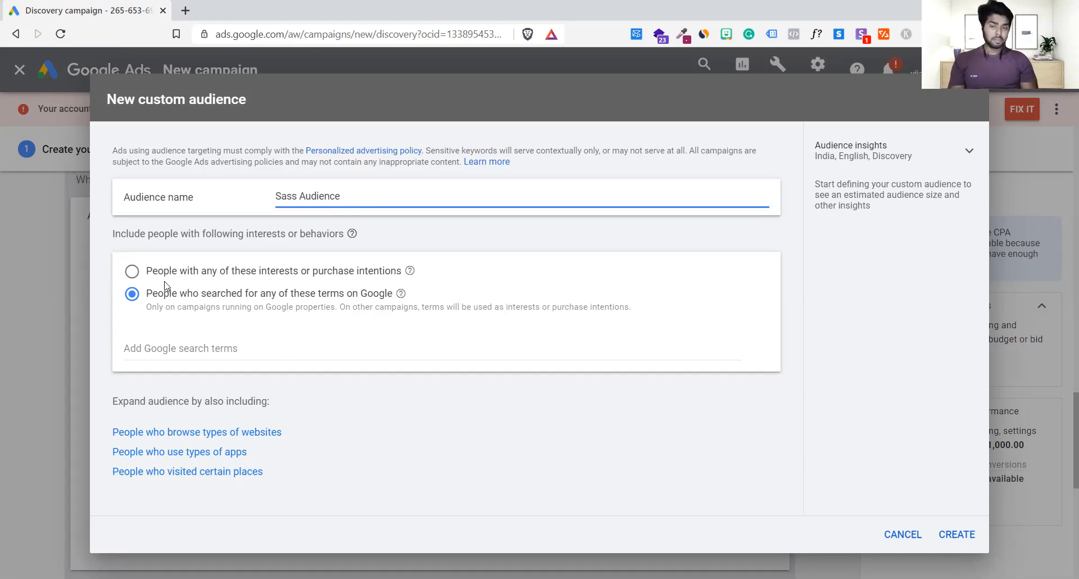
pyautogui.moveTo(110, 401); pyautogui.dragTo(260, 405)
pyautogui.click(207, 427)
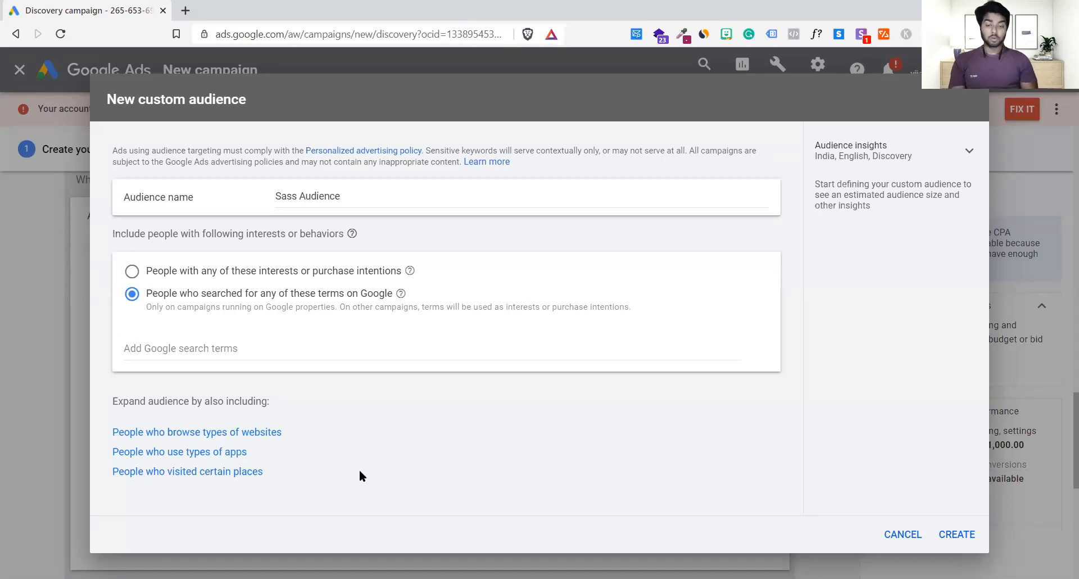
pyautogui.click(286, 194)
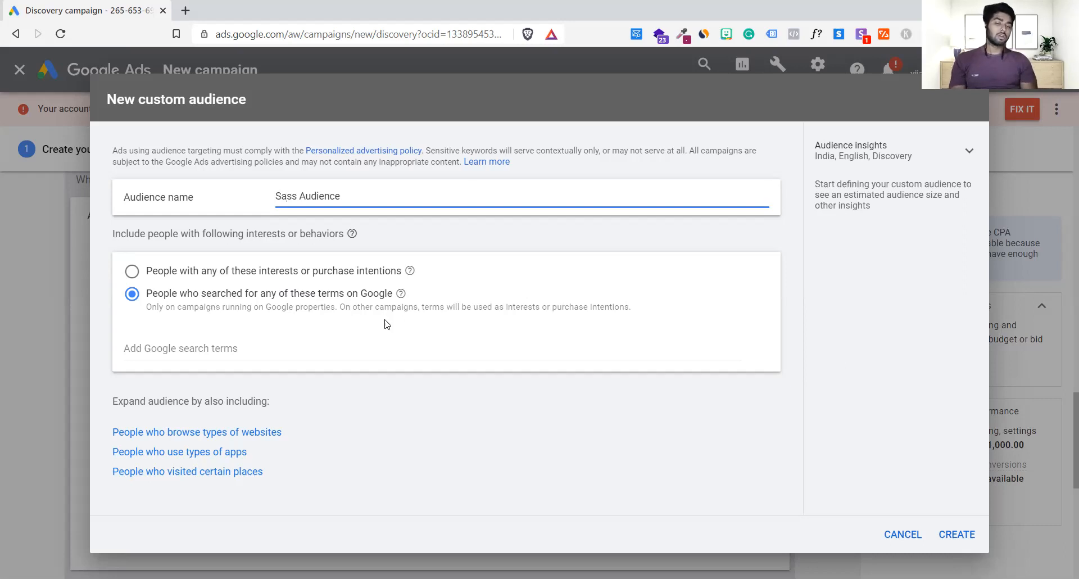
# Step: Add "appsumo" to the Google search terms of the custom audience
pyautogui.click(366, 349)
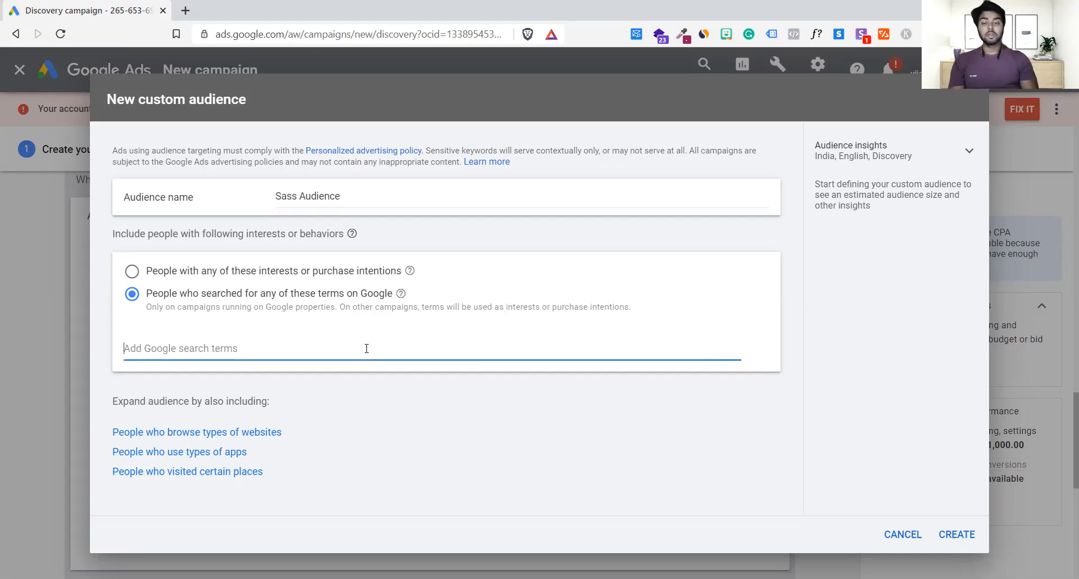
pyautogui.write('a')
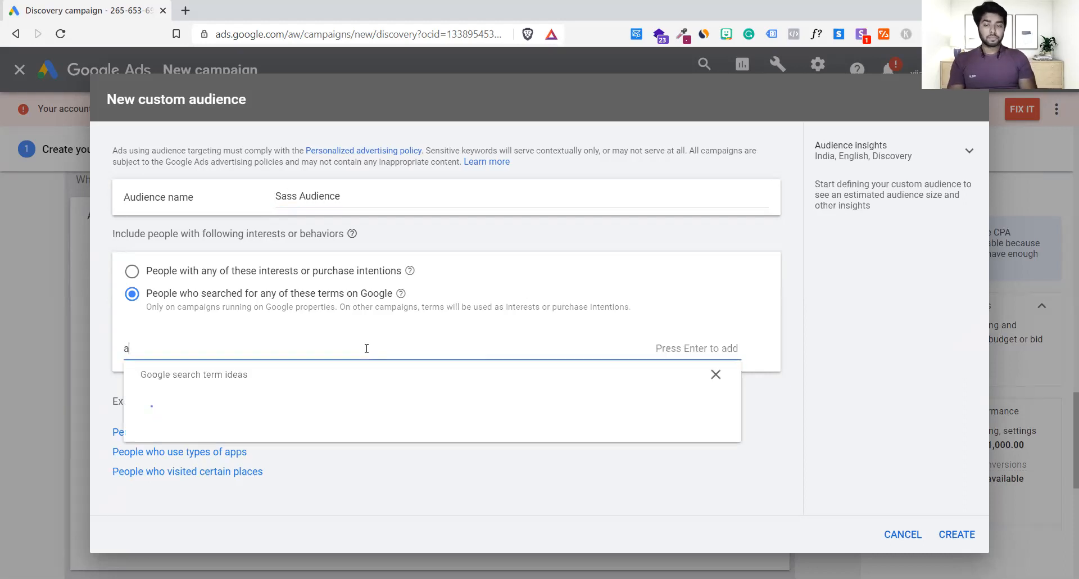
pyautogui.write('ppsumo')
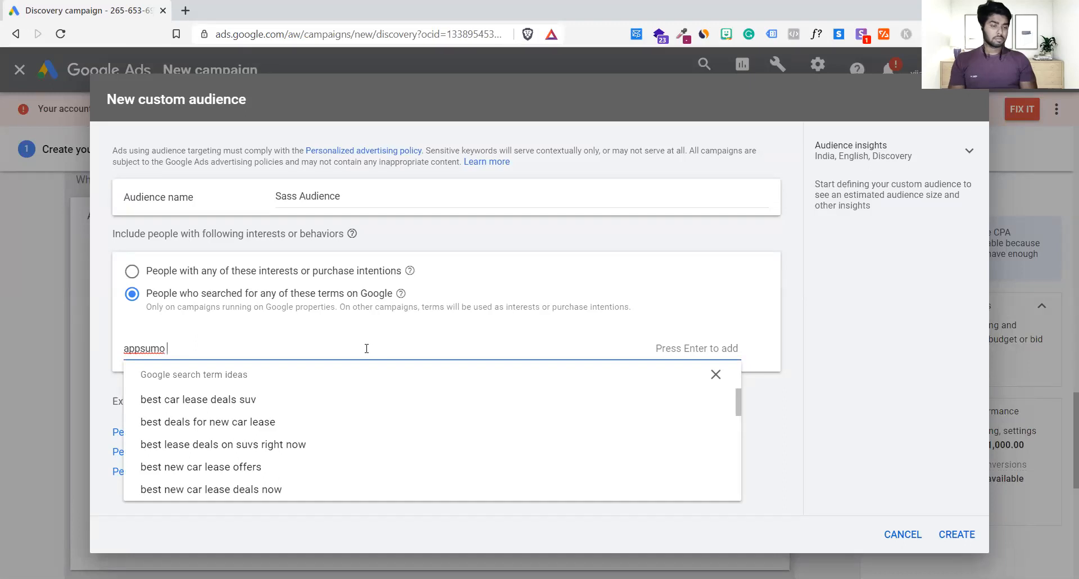
pyautogui.press('Return')
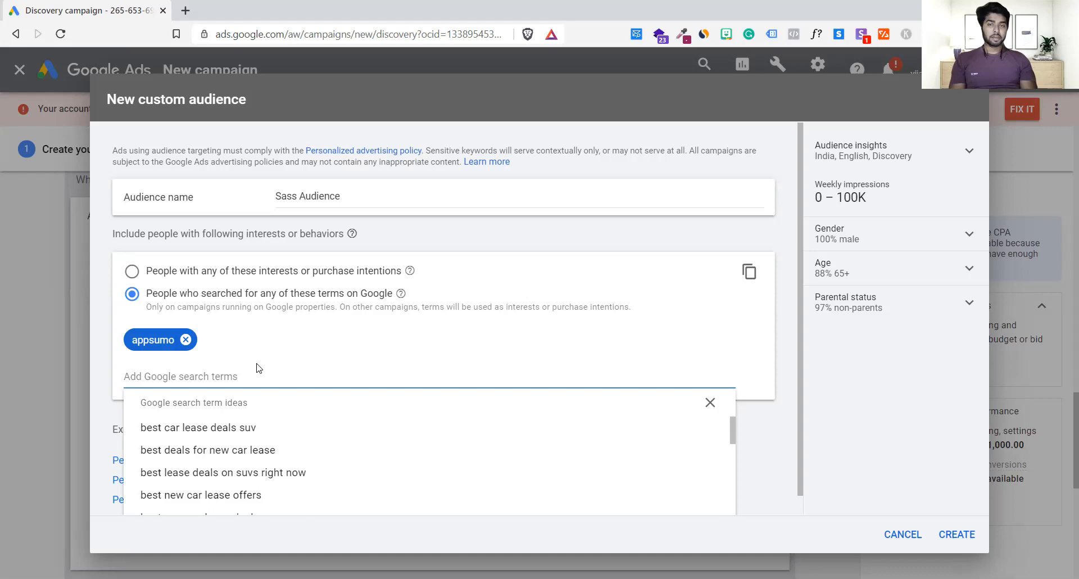
# Step: Search Google for "appsumo" in a new browser tab and open the AppSumo website
pyautogui.click(184, 10)
pyautogui.write('appsumo')
pyautogui.press('Return')
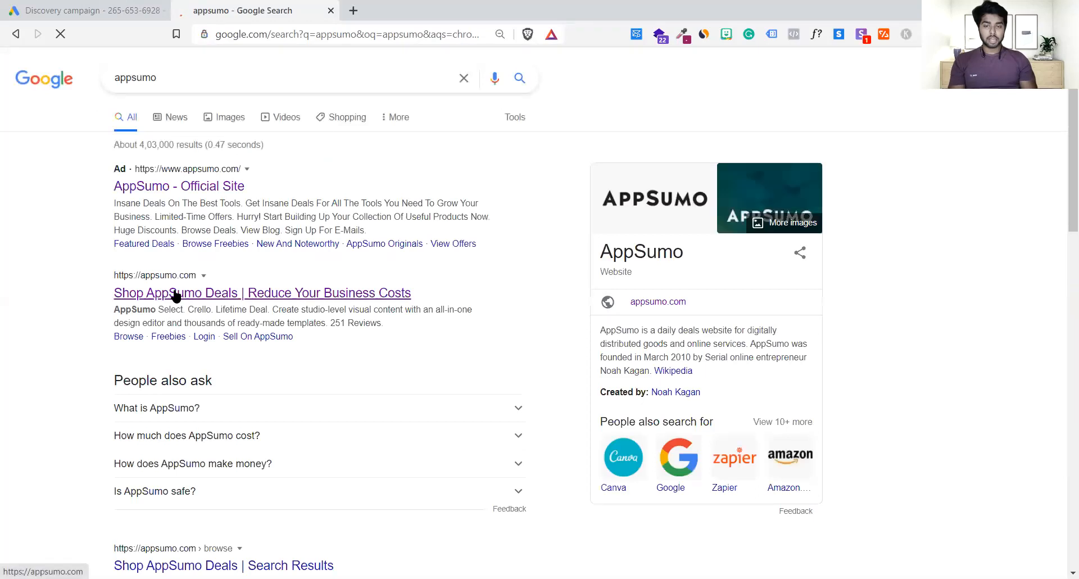
pyautogui.click(293, 306)
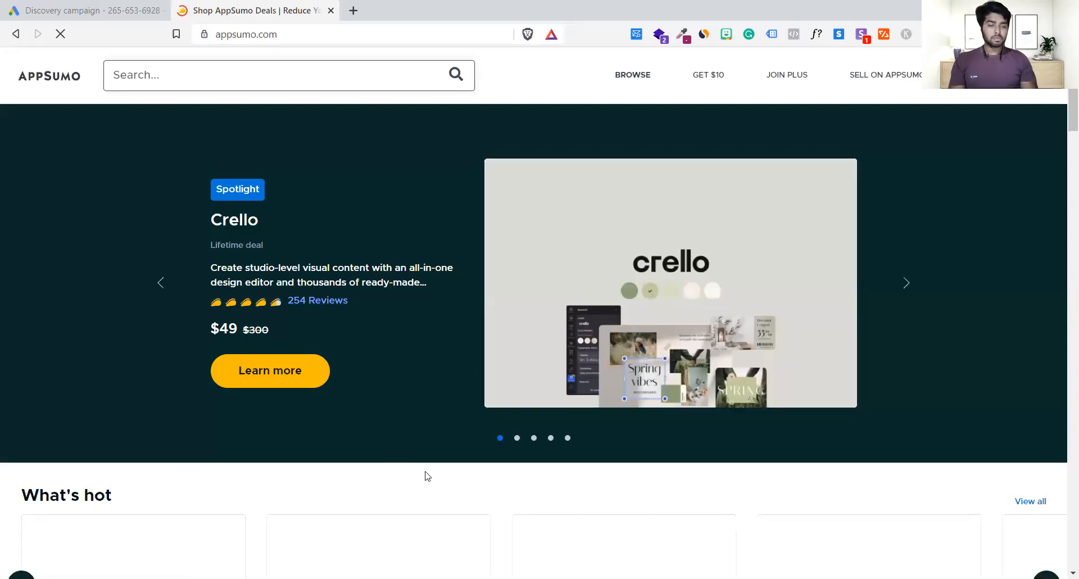
# Step: Examine the software deals on the AppSumo homepage, then close the site and return to the custom audience
pyautogui.scroll(-10, 425, 476)
pyautogui.scroll(6, 426, 476)
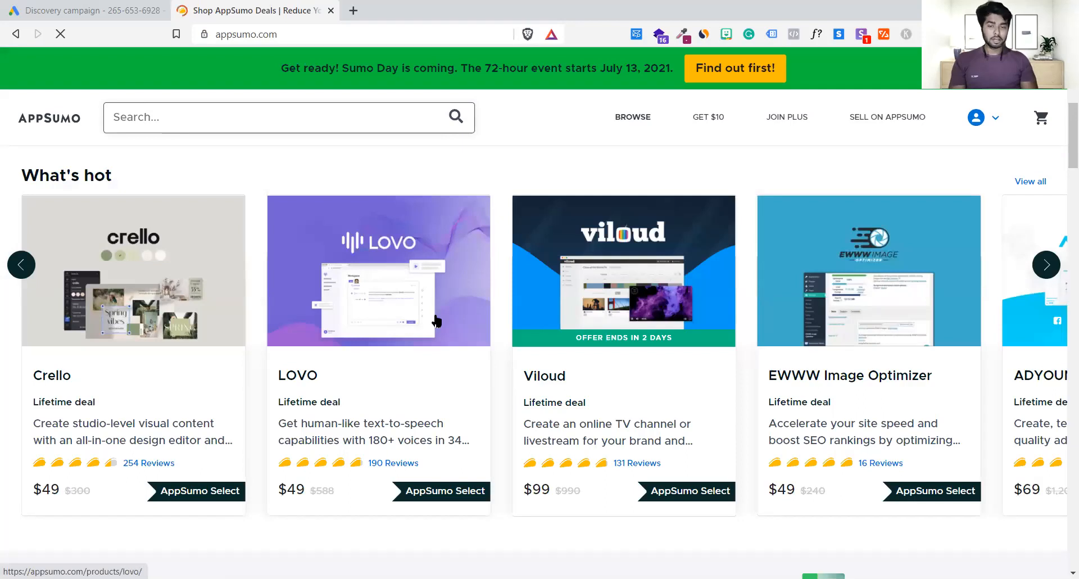
pyautogui.click(22, 271)
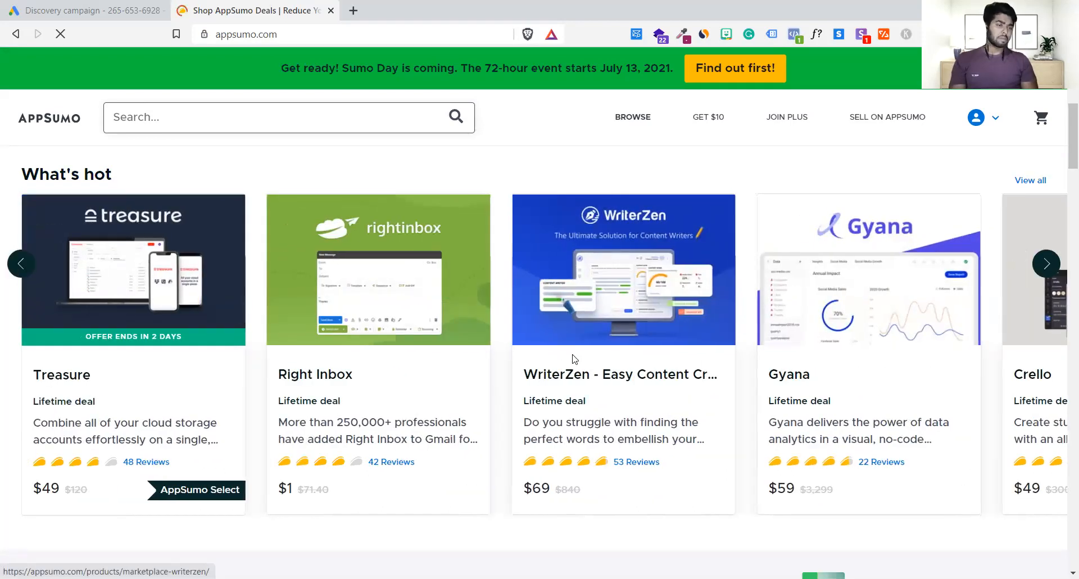
pyautogui.scroll(-5, 573, 360)
pyautogui.scroll(-15, 574, 356)
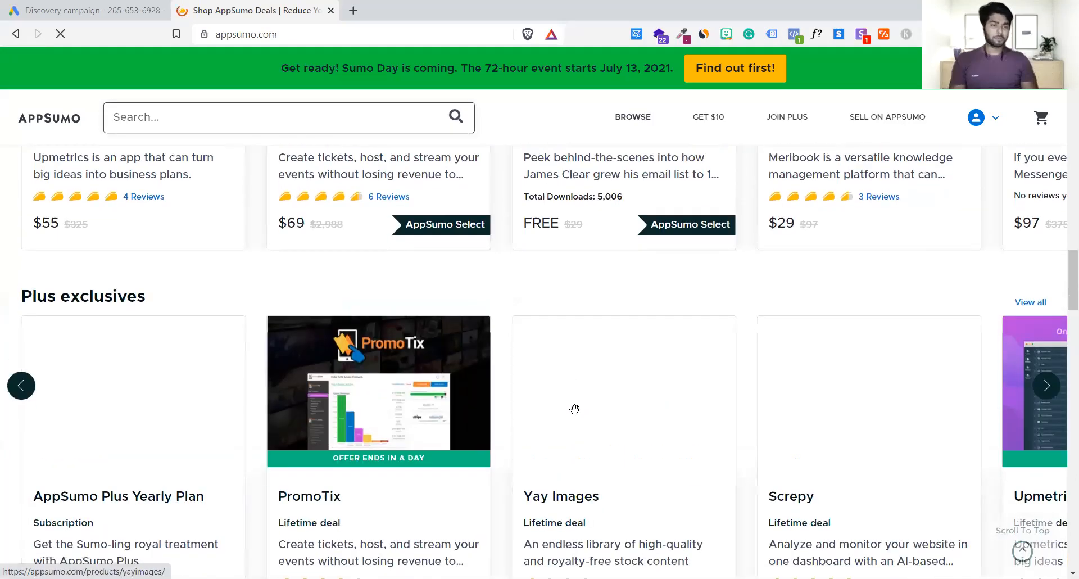
pyautogui.scroll(3, 579, 360)
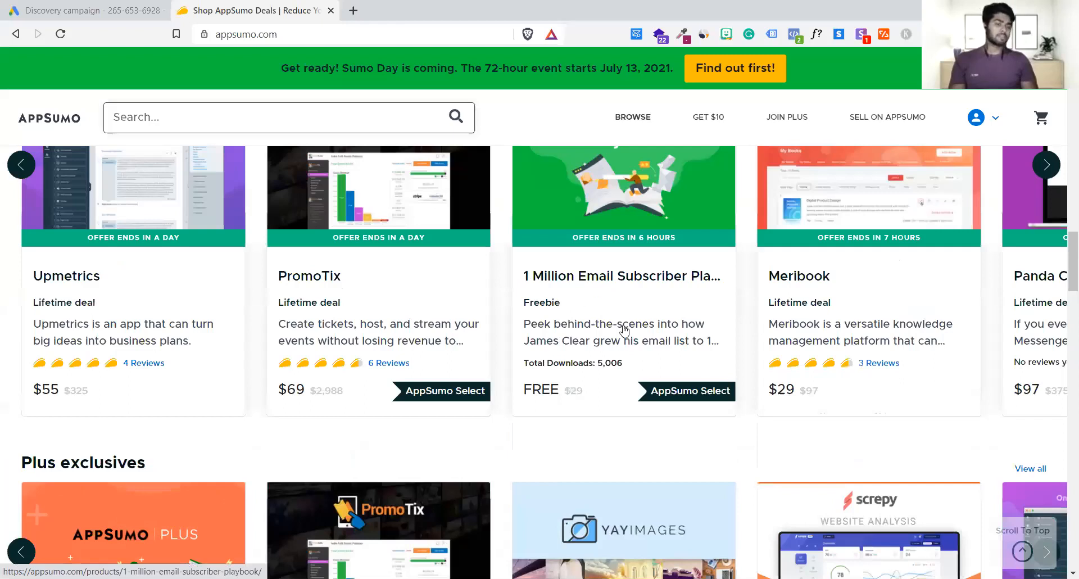
pyautogui.scroll(-12, 668, 336)
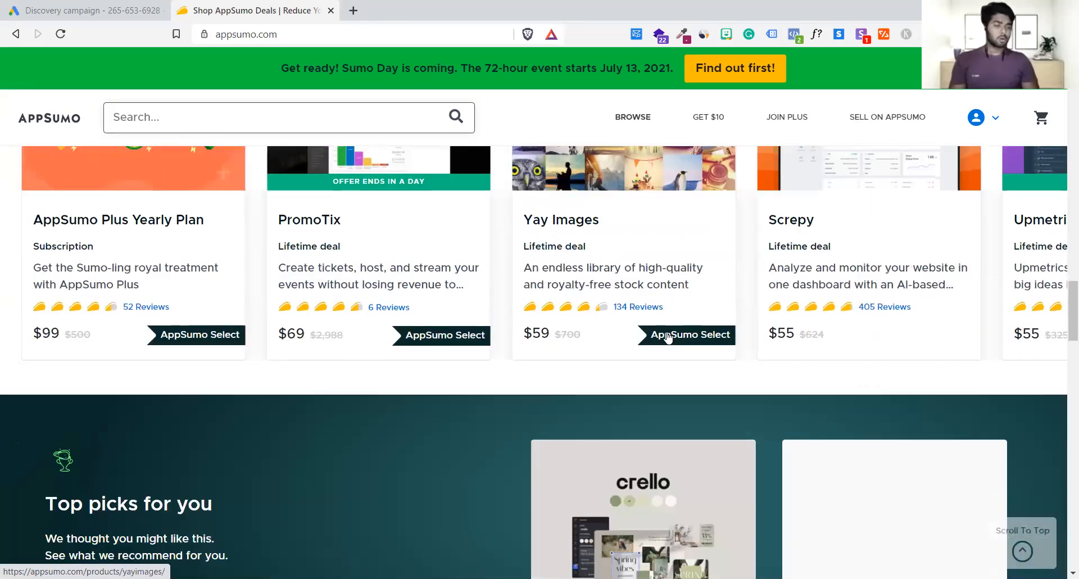
pyautogui.scroll(-12, 668, 336)
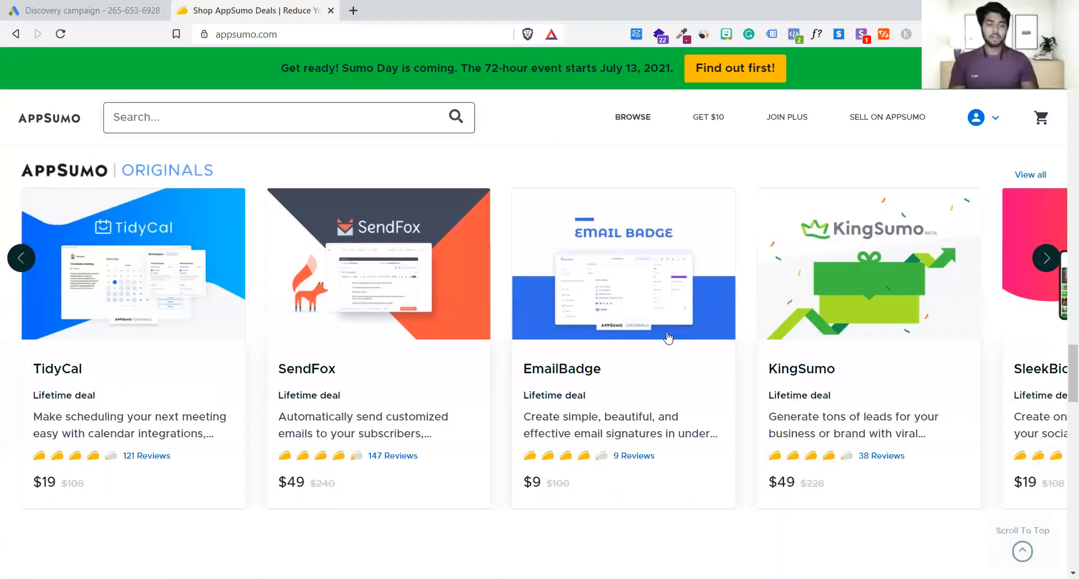
pyautogui.scroll(-6, 669, 328)
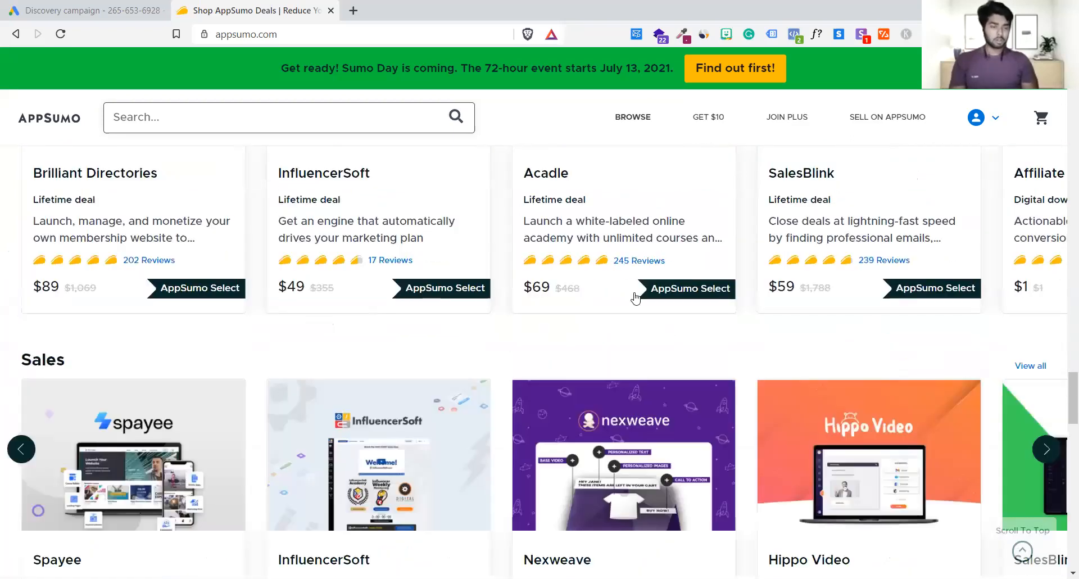
pyautogui.scroll(-1, 621, 343)
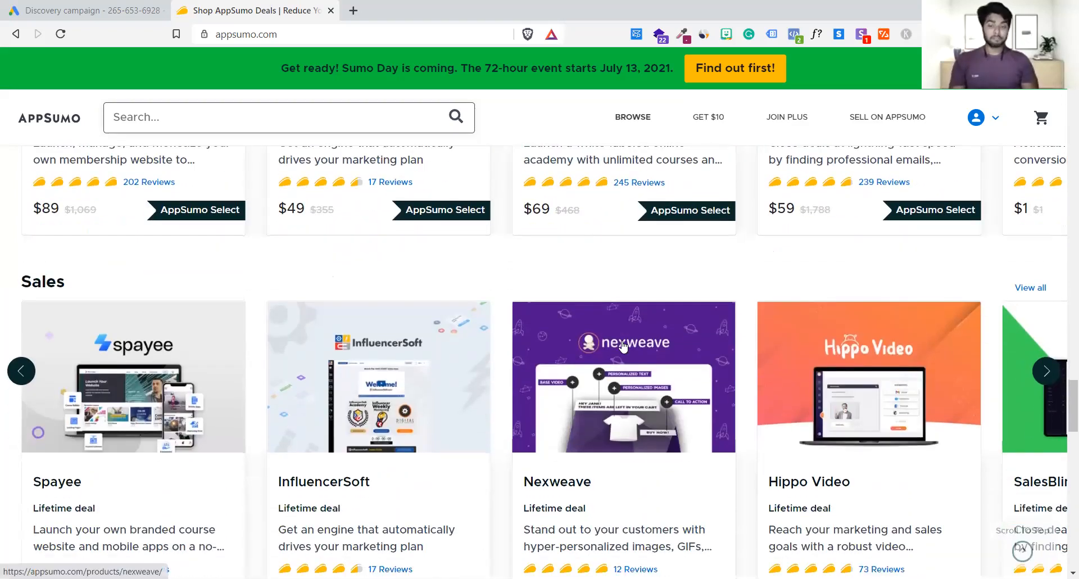
pyautogui.scroll(-2, 622, 347)
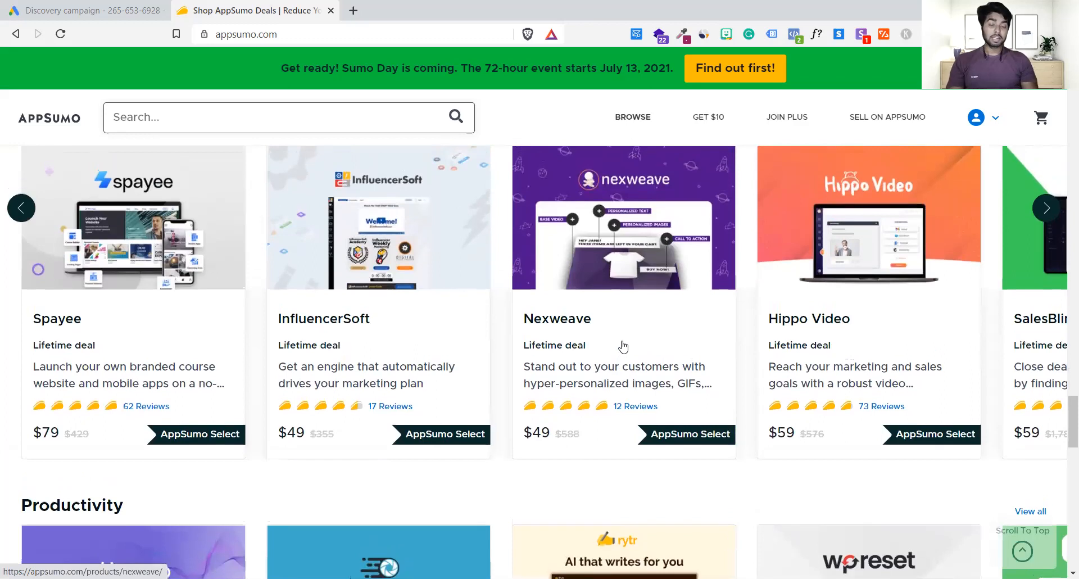
pyautogui.scroll(-4, 623, 346)
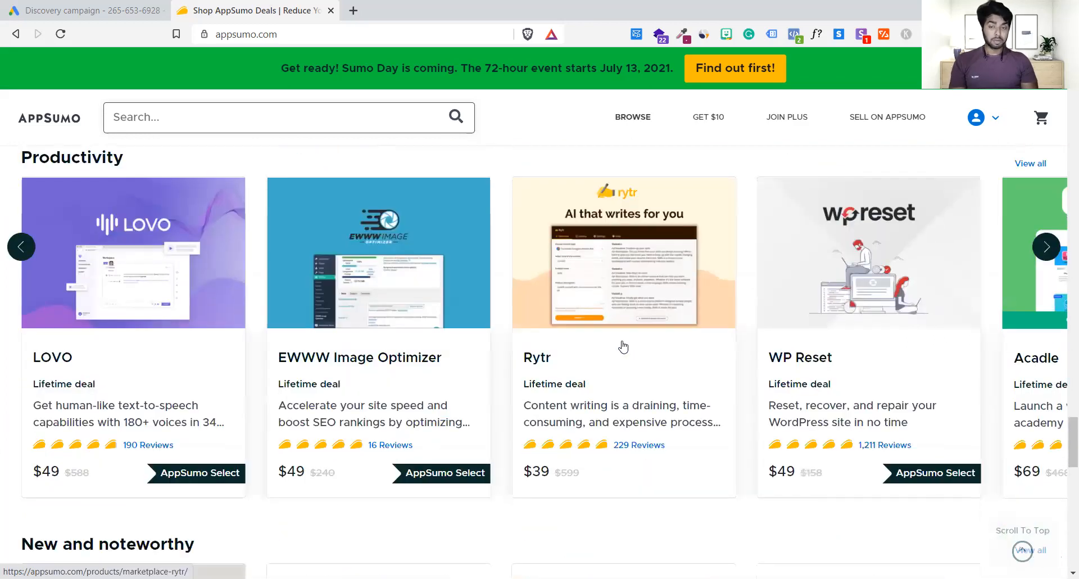
pyautogui.scroll(-4, 623, 347)
pyautogui.scroll(15, 622, 332)
pyautogui.scroll(15, 623, 327)
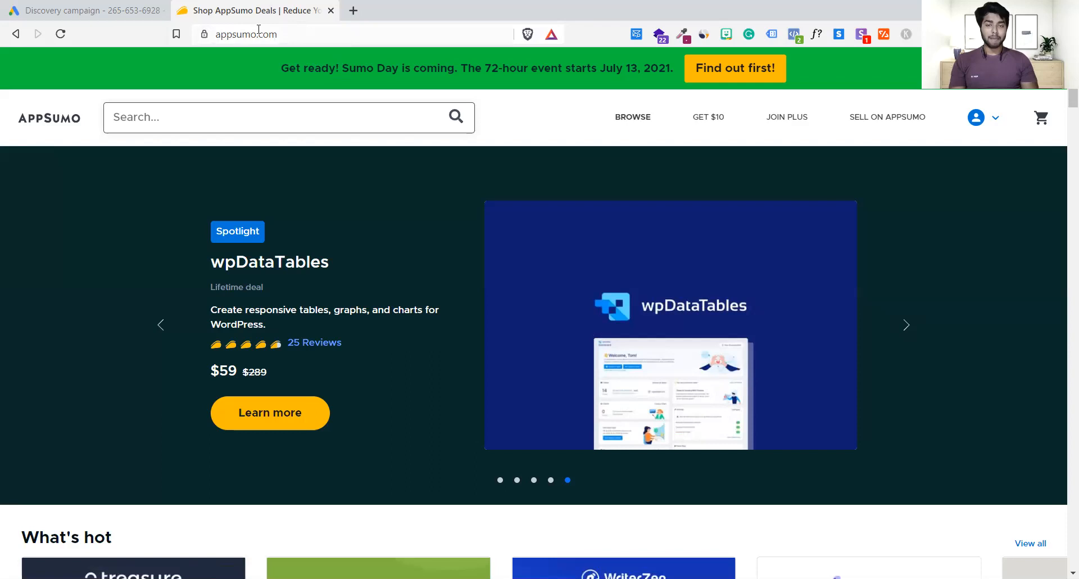
pyautogui.moveTo(258, 32); pyautogui.dragTo(200, 35)
pyautogui.click(203, 35)
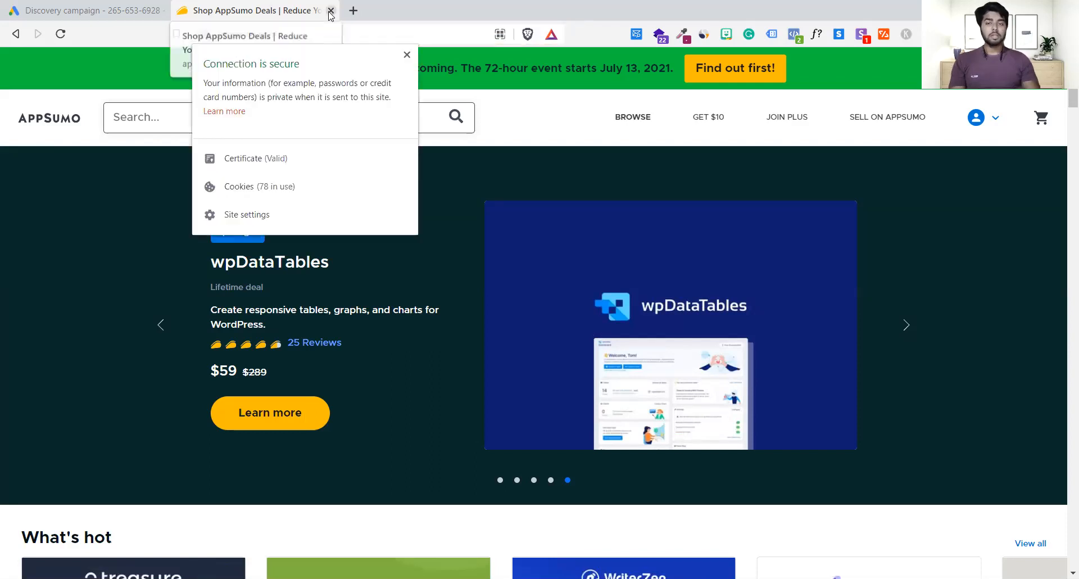
pyautogui.click(330, 10)
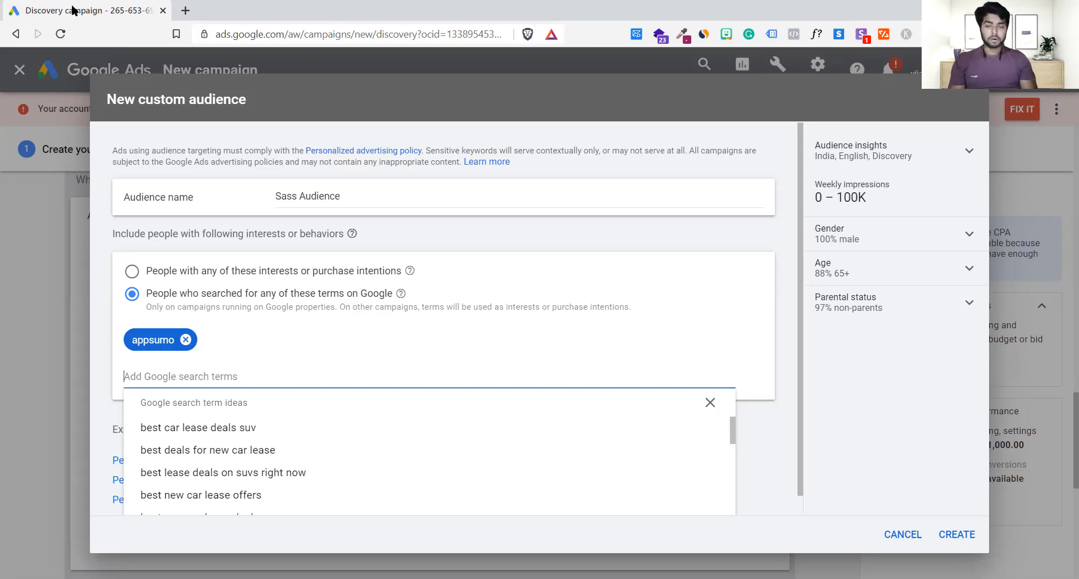
# Step: Look up search term ideas for "deeplinking" and add "android app link to website" to the custom audience
pyautogui.write('deeplink')
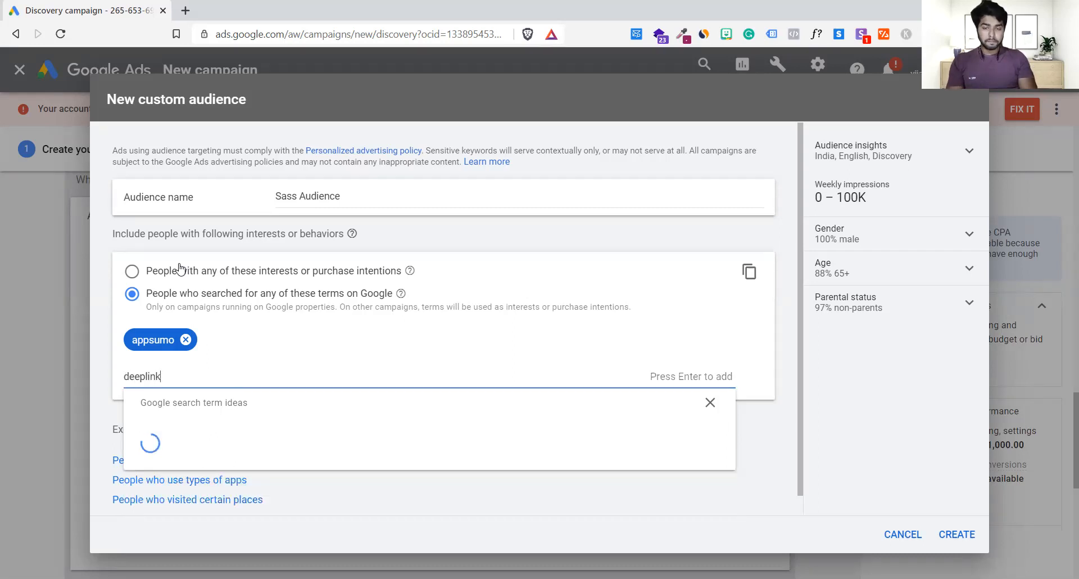
pyautogui.write('ing')
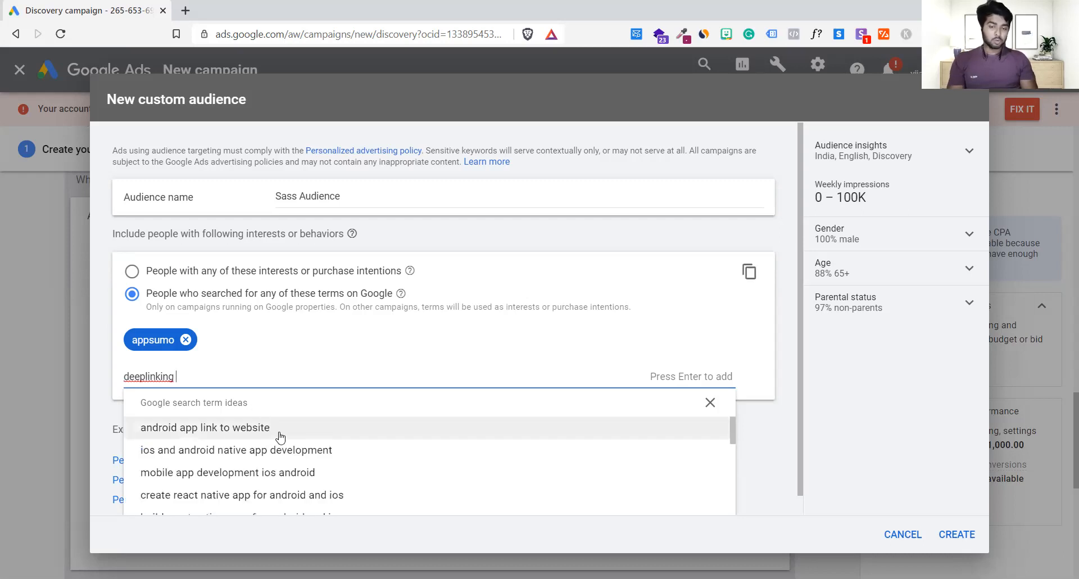
pyautogui.scroll(-2, 289, 432)
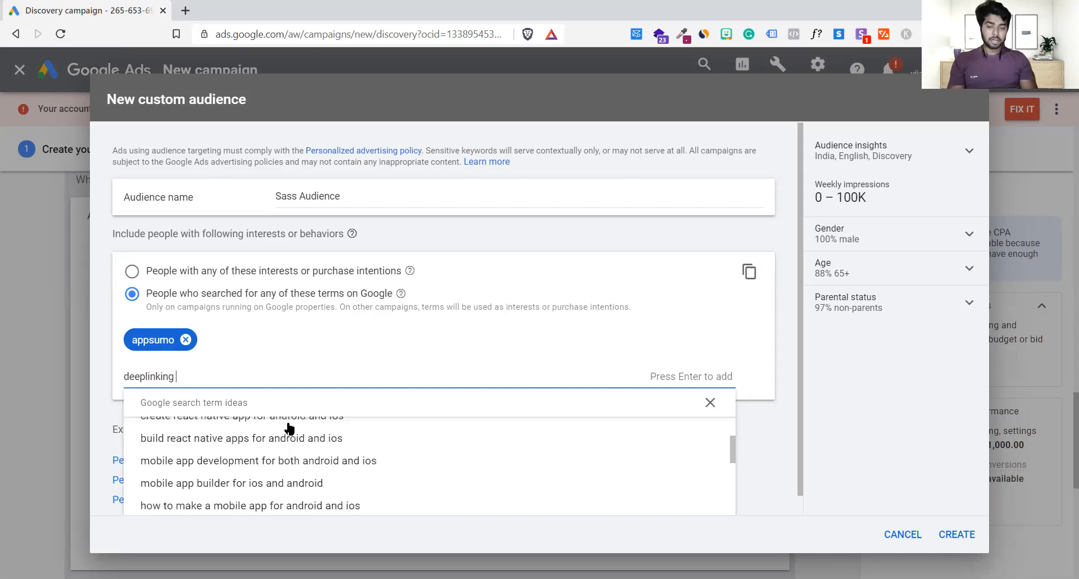
pyautogui.scroll(2, 289, 430)
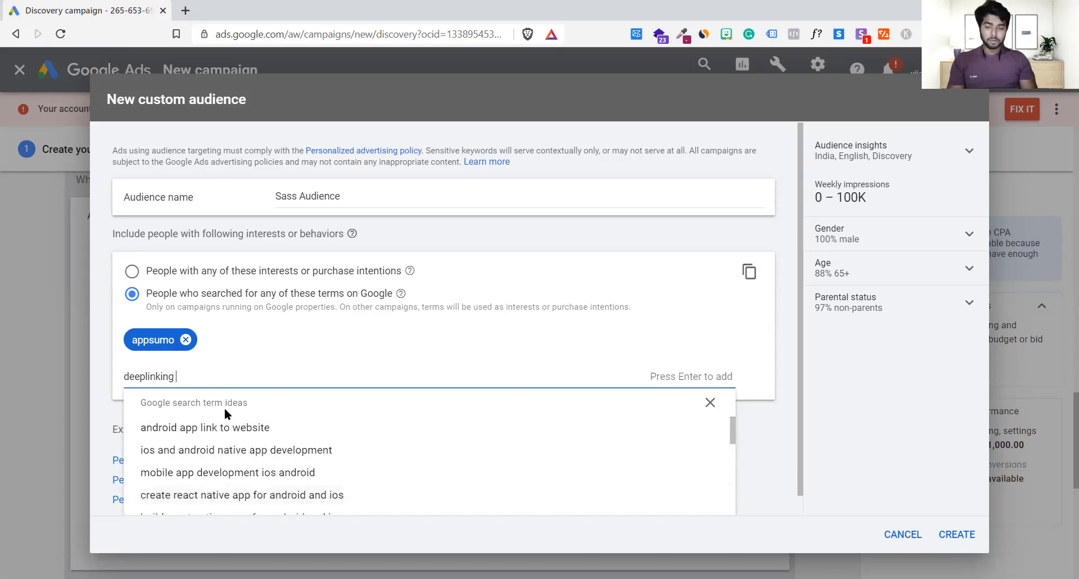
pyautogui.click(295, 429)
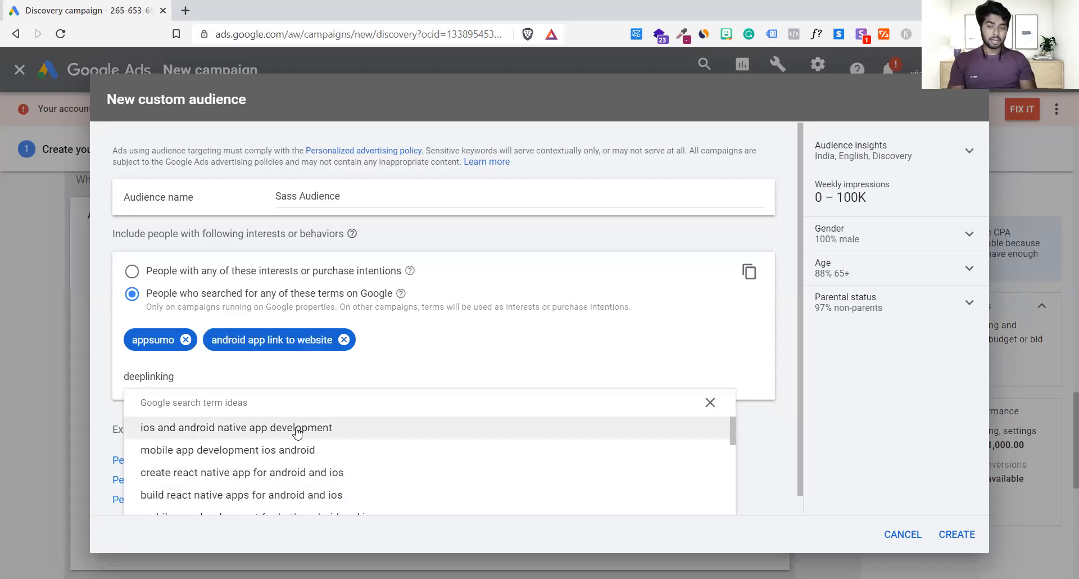
pyautogui.click(476, 371)
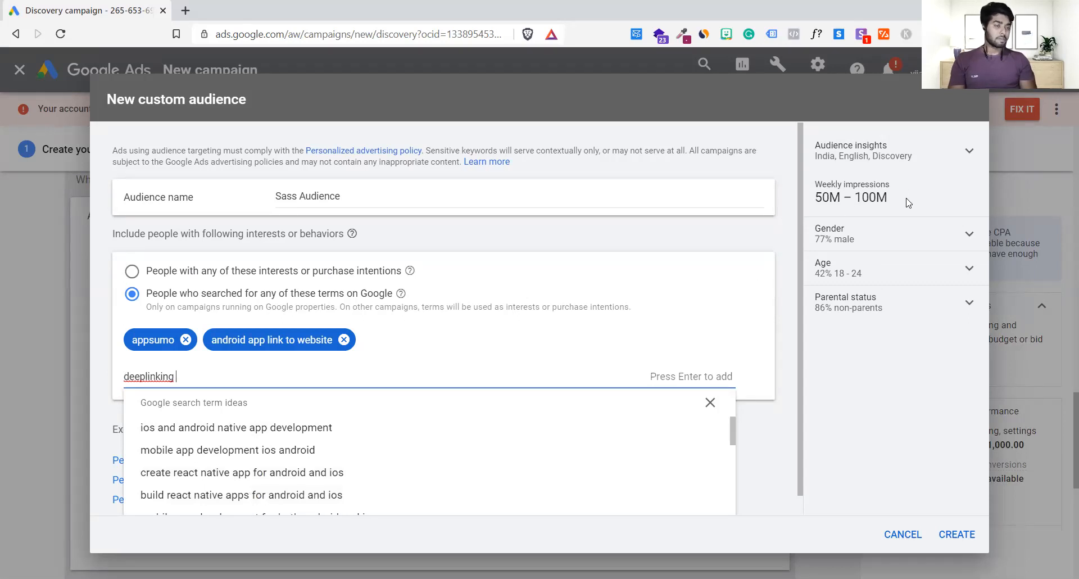
pyautogui.click(821, 244)
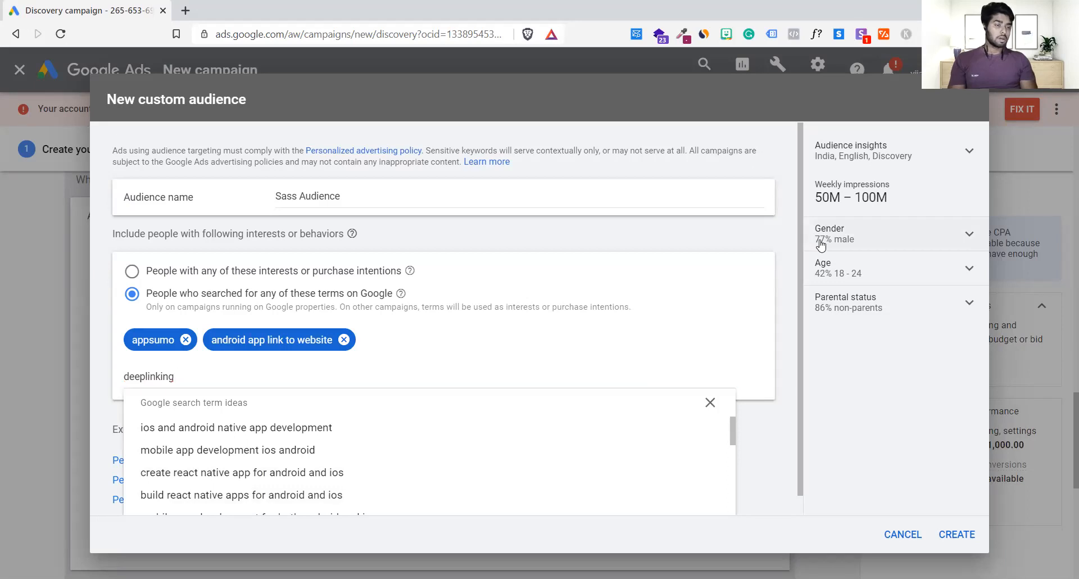
# Step: Close the search term ideas and view the age breakdown in the custom audience's insights
pyautogui.click(821, 242)
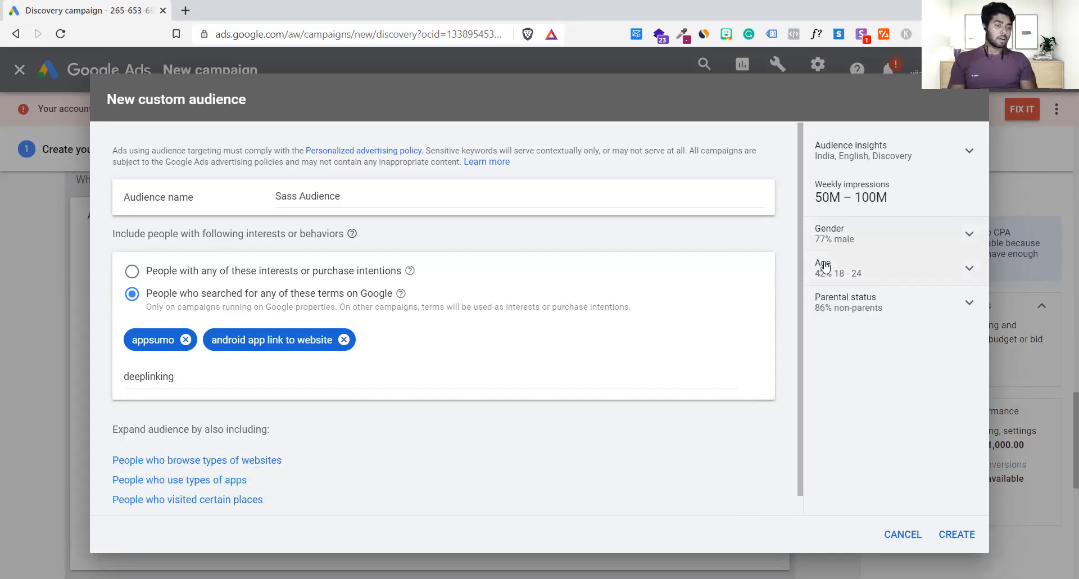
pyautogui.click(825, 267)
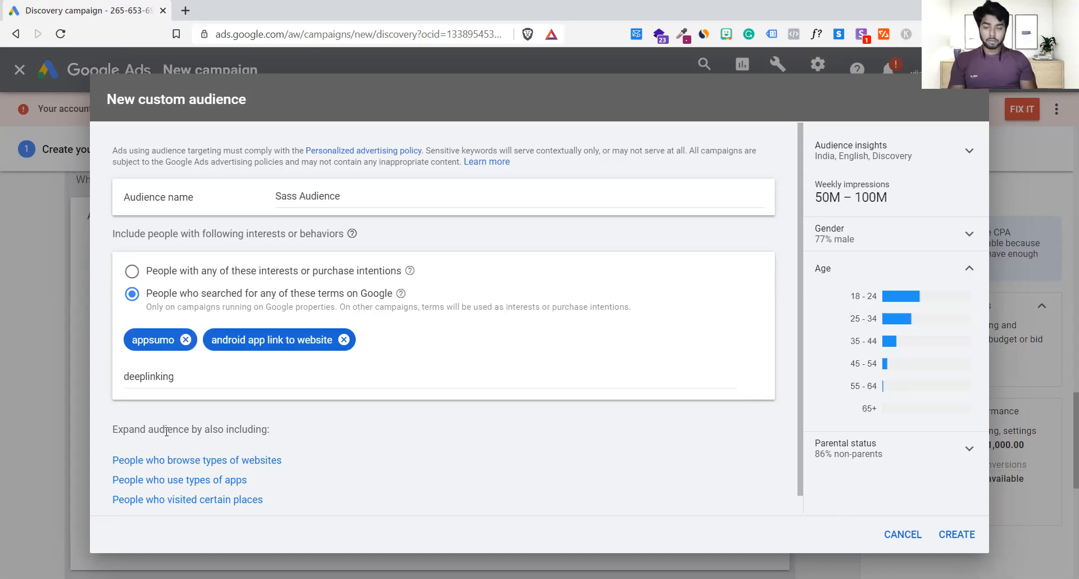
# Step: Expand the custom audience with people who browse similar websites and copy the AppSumo homepage address in a new browser tab
pyautogui.click(177, 466)
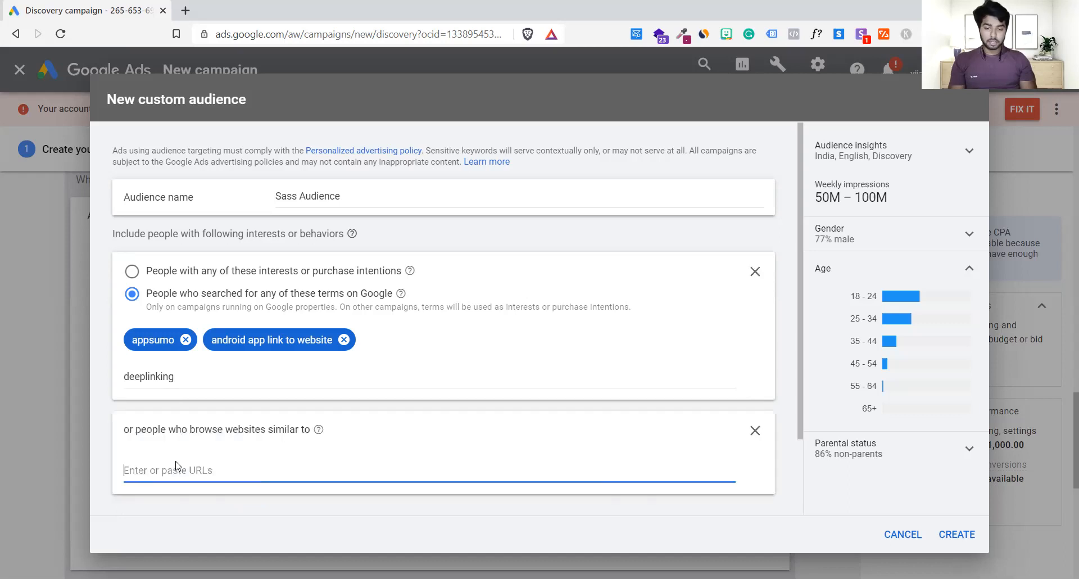
pyautogui.click(185, 10)
pyautogui.write('app.swipepages.com/subscription')
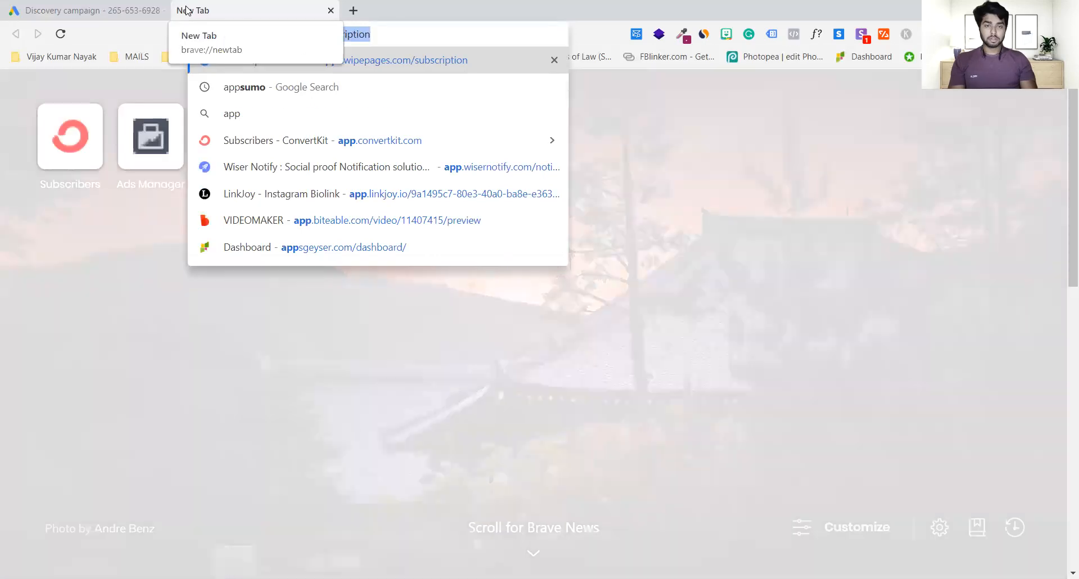
pyautogui.press('Down')
pyautogui.press('BackSpace')
pyautogui.press('BackSpace')
pyautogui.press('BackSpace')
pyautogui.press('BackSpace')
pyautogui.press('BackSpace')
pyautogui.press('BackSpace')
pyautogui.press('BackSpace')
pyautogui.write('apps')
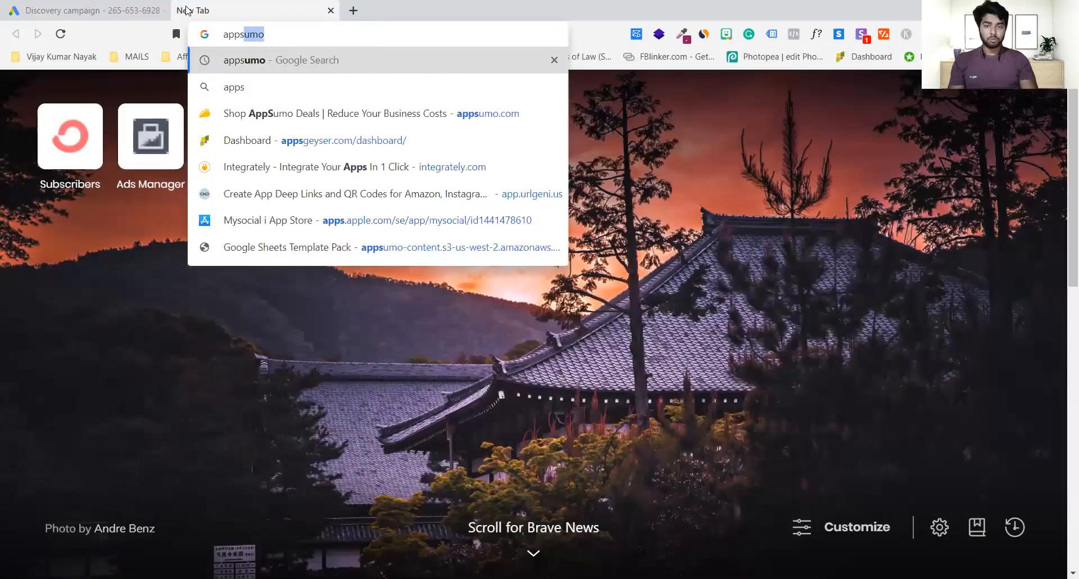
pyautogui.press('Down')
pyautogui.press('Down')
pyautogui.press('Tab')
pyautogui.hotkey('ctrl', 'a')
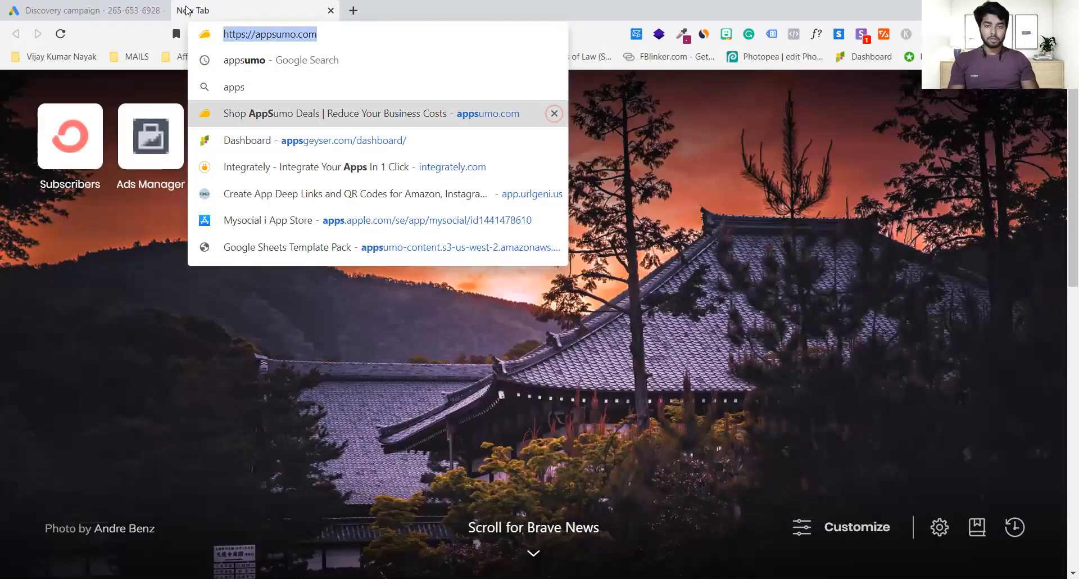
# Step: Add appsumo.com to the similar websites of the custom audience and create the audience
pyautogui.click(112, 9)
pyautogui.click(273, 485)
pyautogui.write('appsumo.com')
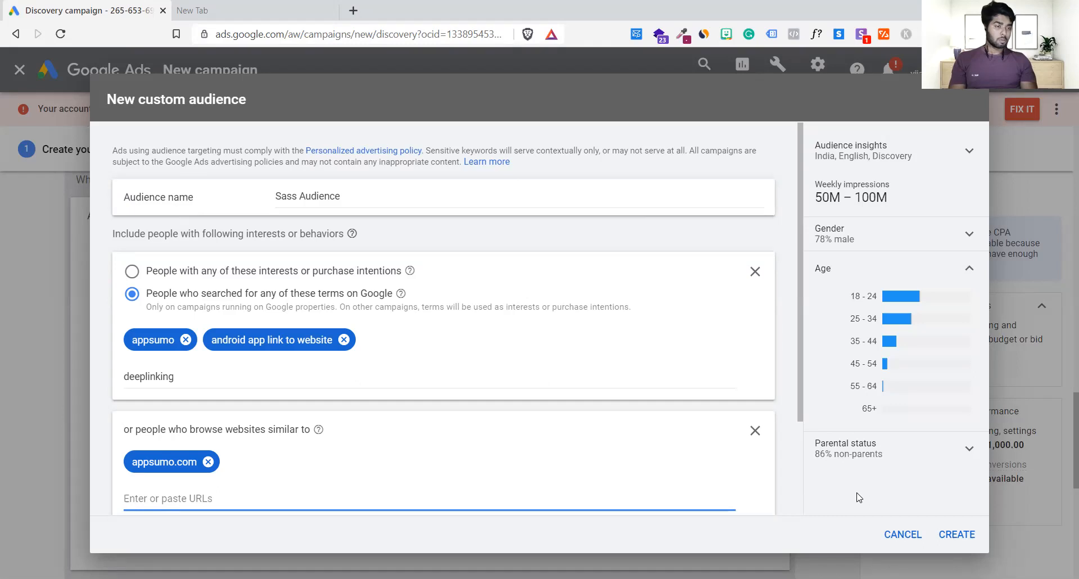
pyautogui.click(643, 484)
pyautogui.scroll(-2, 645, 486)
pyautogui.scroll(2, 645, 486)
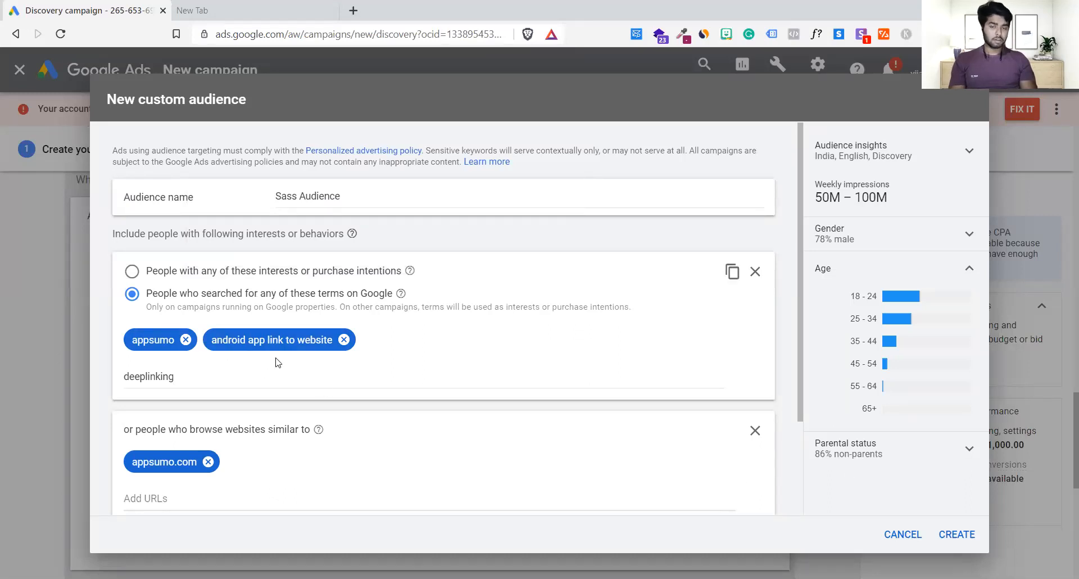
pyautogui.scroll(-2, 150, 387)
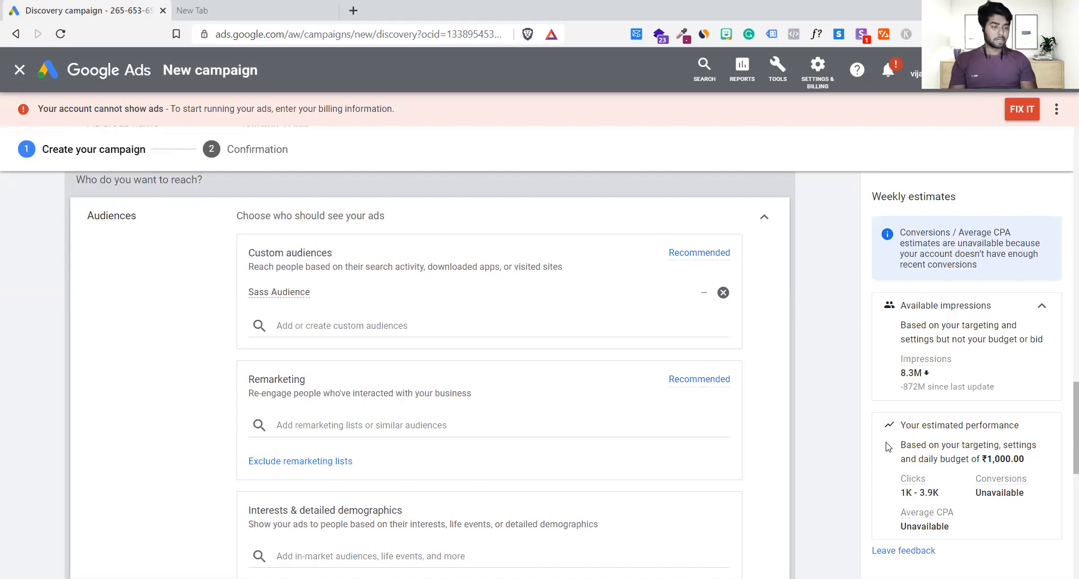
# Step: Examine the weekly estimates for impressions, daily budget and clicks, and review the ad group's audience sections
pyautogui.scroll(-3, 889, 447)
pyautogui.scroll(2, 889, 447)
pyautogui.moveTo(1019, 459); pyautogui.dragTo(987, 459)
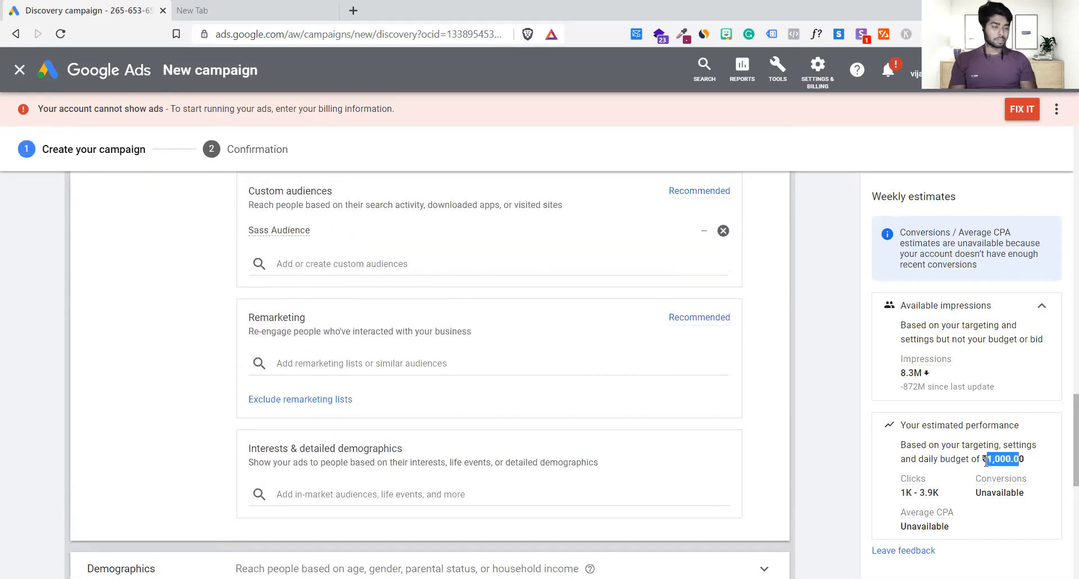
pyautogui.click(891, 503)
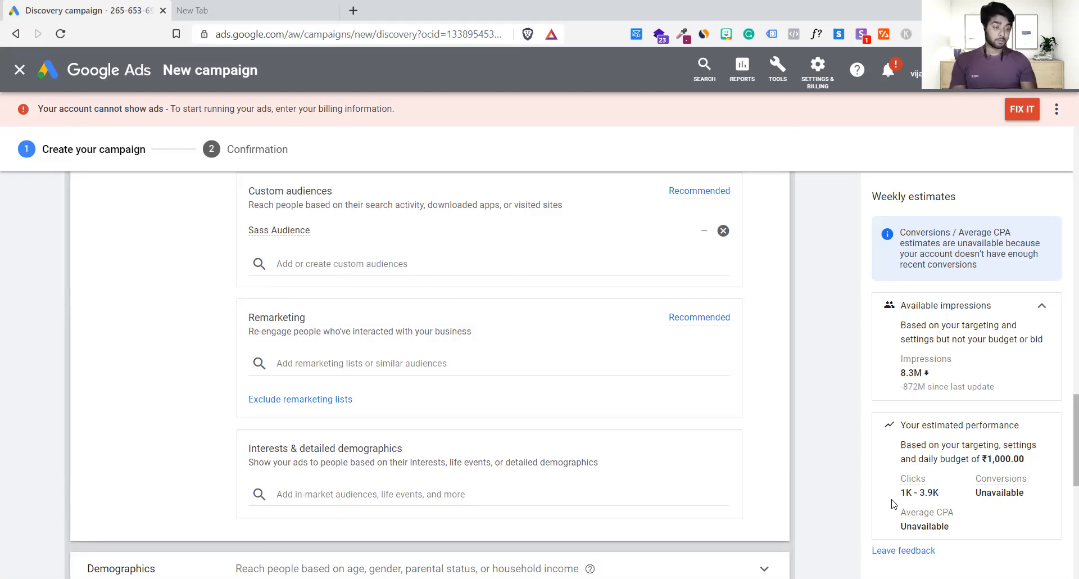
pyautogui.scroll(1, 891, 503)
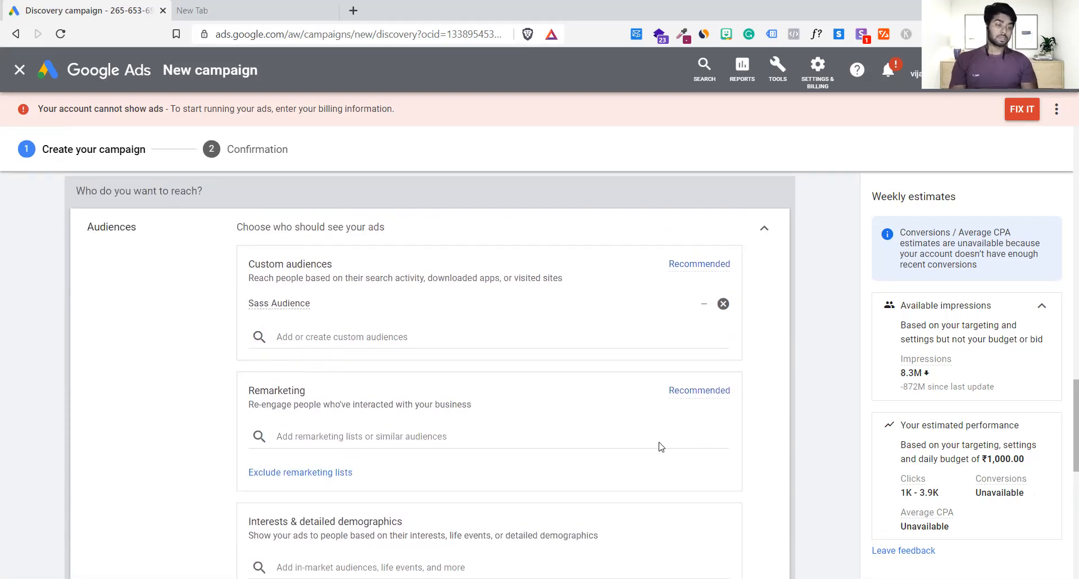
pyautogui.scroll(5, 660, 444)
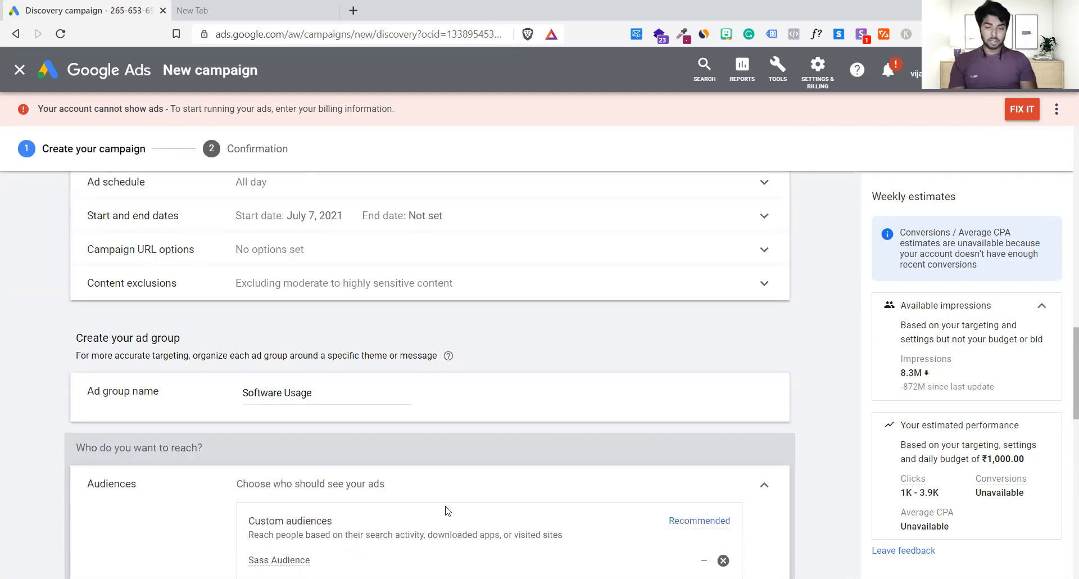
pyautogui.scroll(-8, 447, 510)
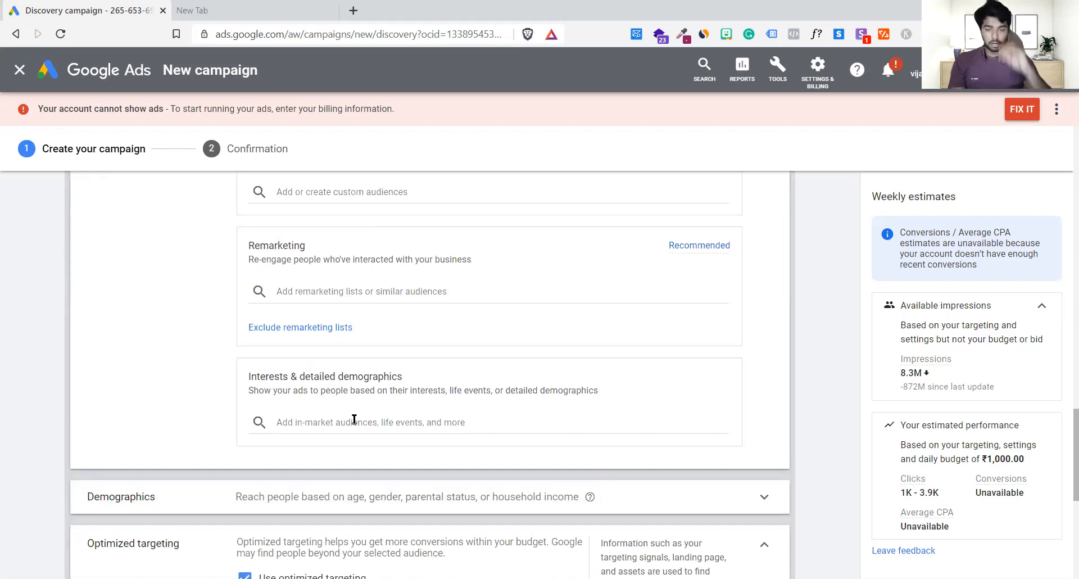
pyautogui.scroll(2, 354, 419)
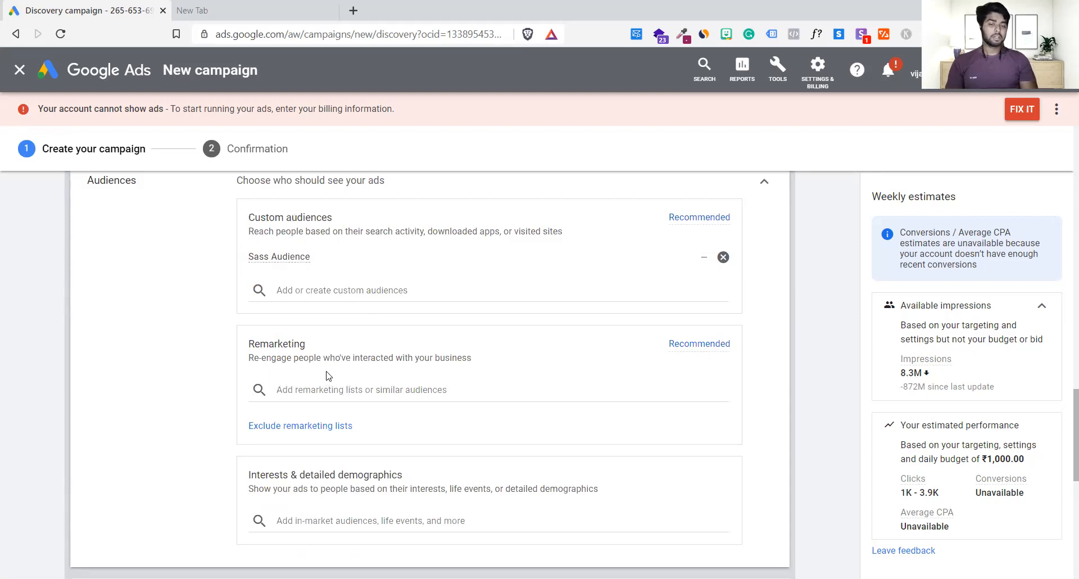
# Step: Search the interests and detailed demographics for "softwa" and add the Enterprise Software in-market audience
pyautogui.click(332, 515)
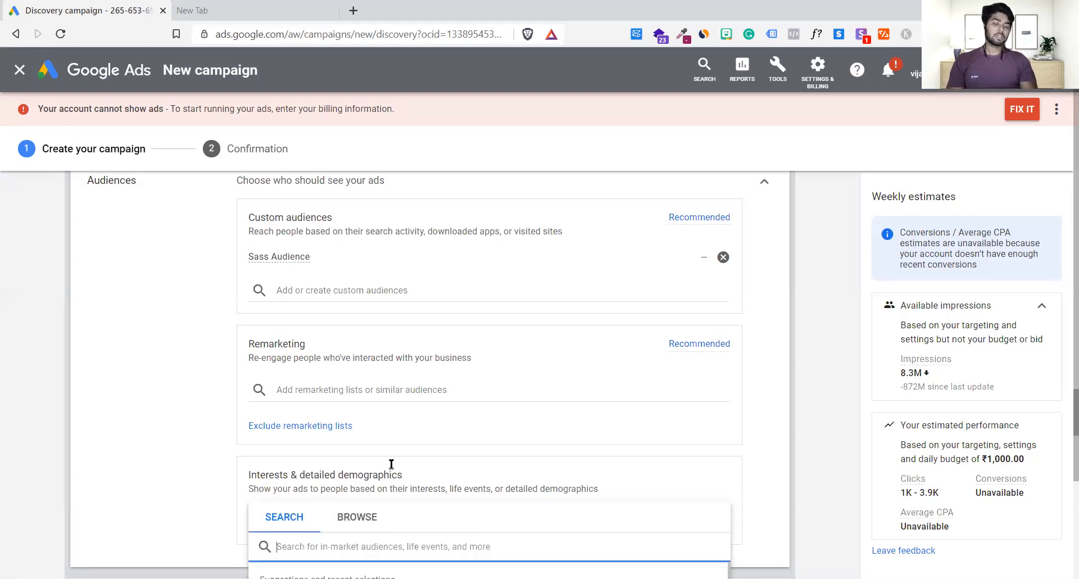
pyautogui.scroll(-2, 393, 460)
pyautogui.write('softwa')
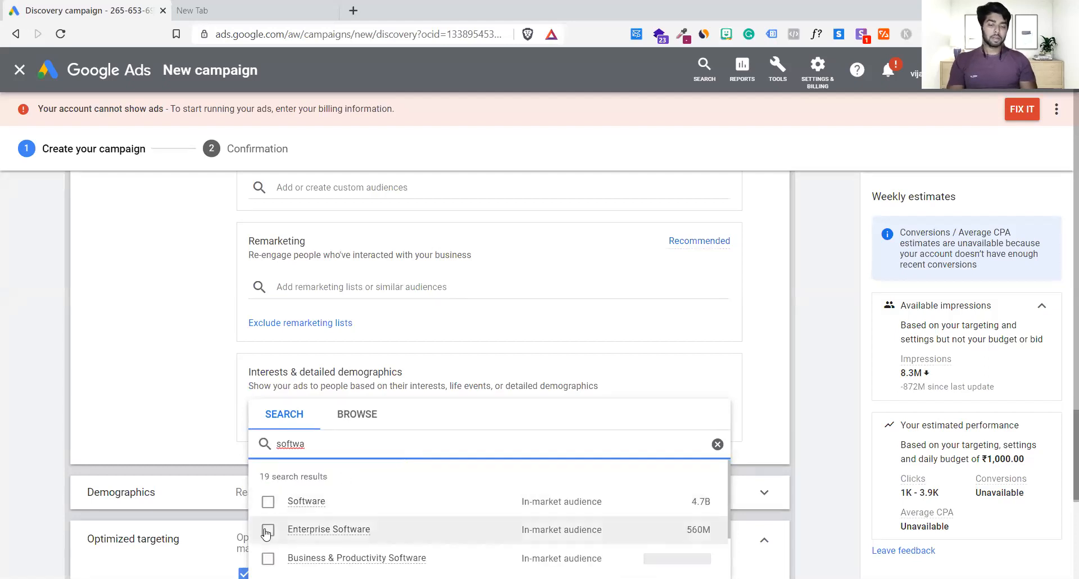
pyautogui.scroll(-1, 267, 528)
pyautogui.scroll(1, 268, 524)
pyautogui.click(268, 489)
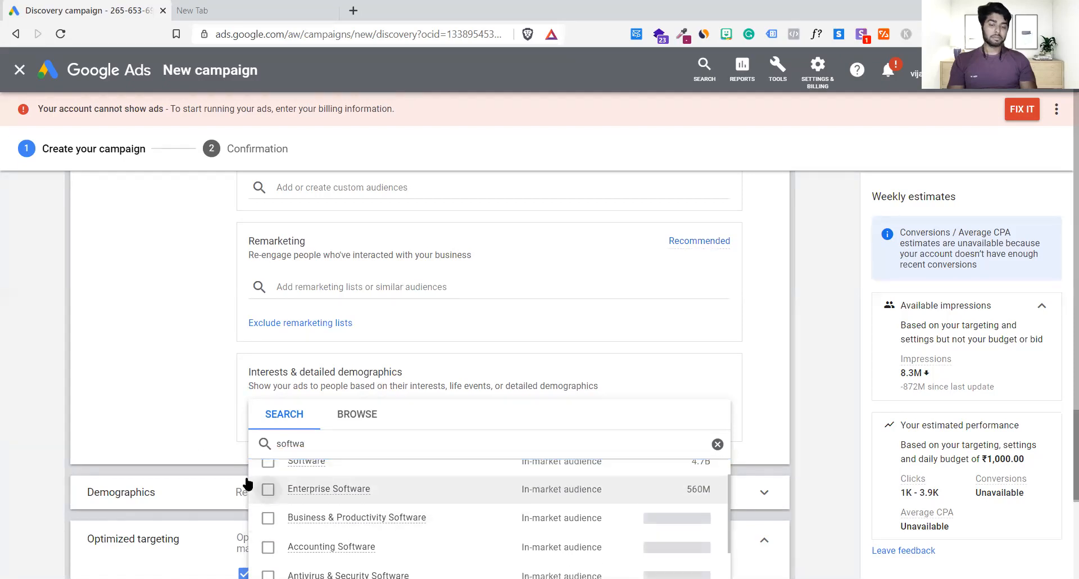
pyautogui.click(169, 344)
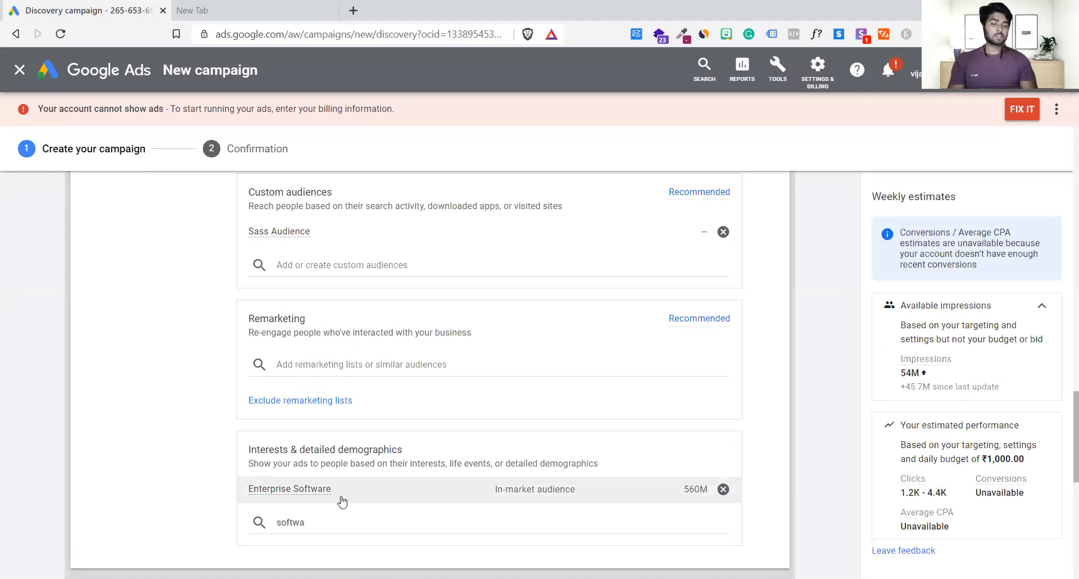
# Step: Zoom out the page and compare the Sass Audience and Enterprise Software targeting with the weekly estimates
pyautogui.scroll(1, 342, 501)
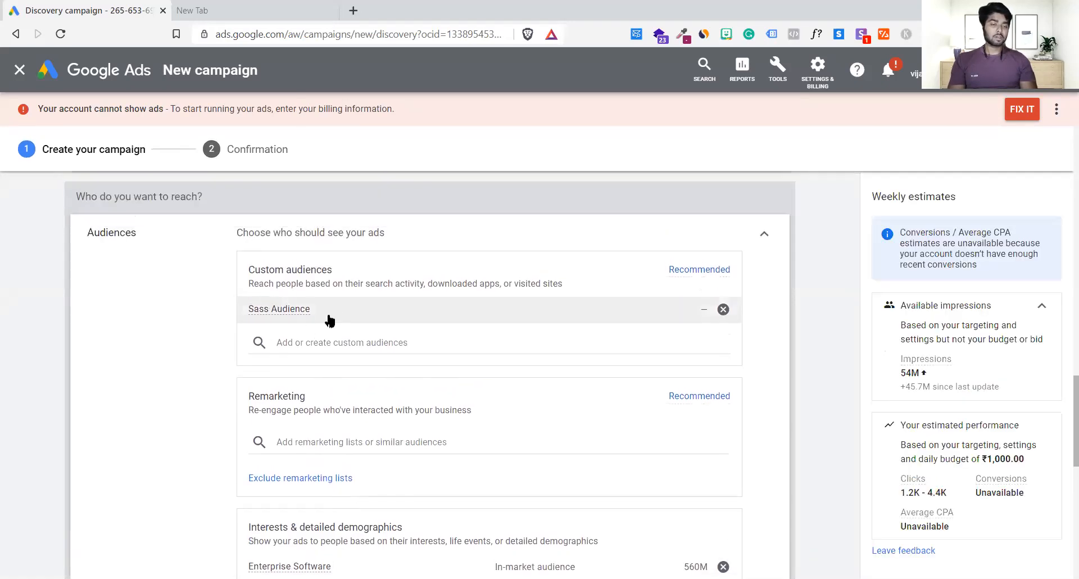
pyautogui.click(174, 386)
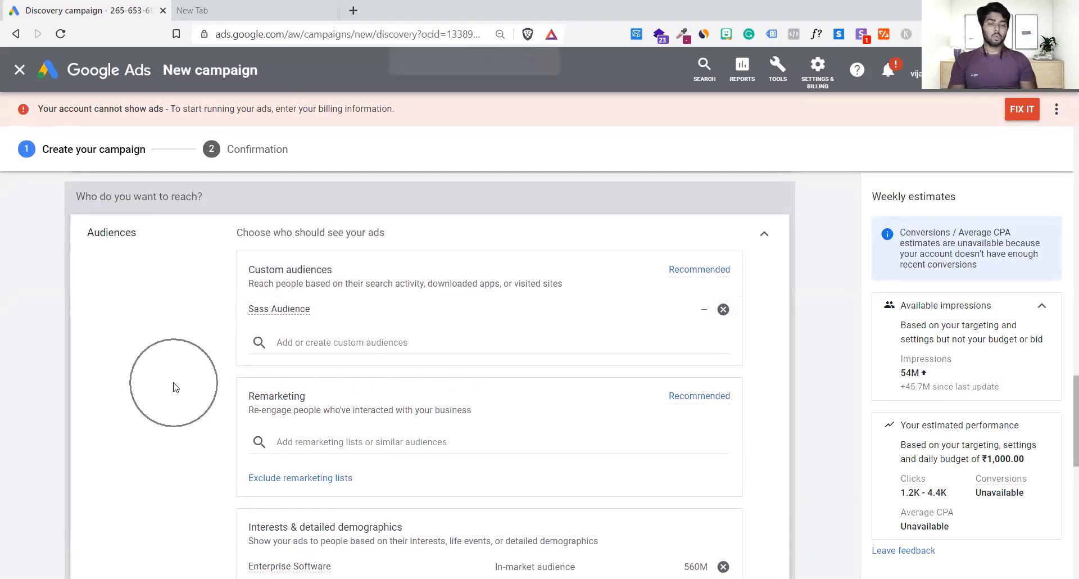
pyautogui.hotkey('ctrl', '-')
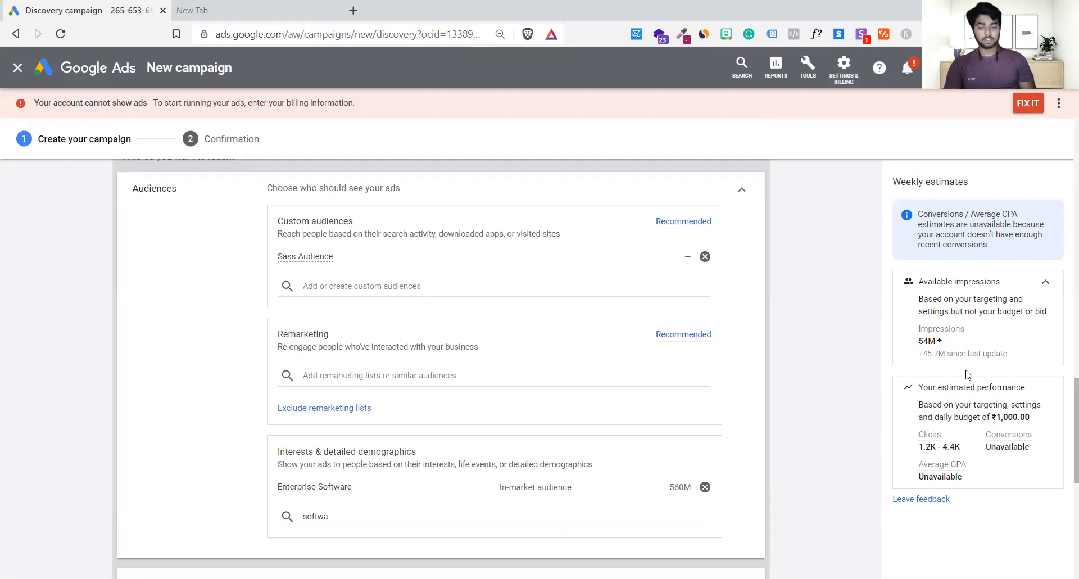
pyautogui.scroll(1, 582, 376)
pyautogui.scroll(-2, 582, 375)
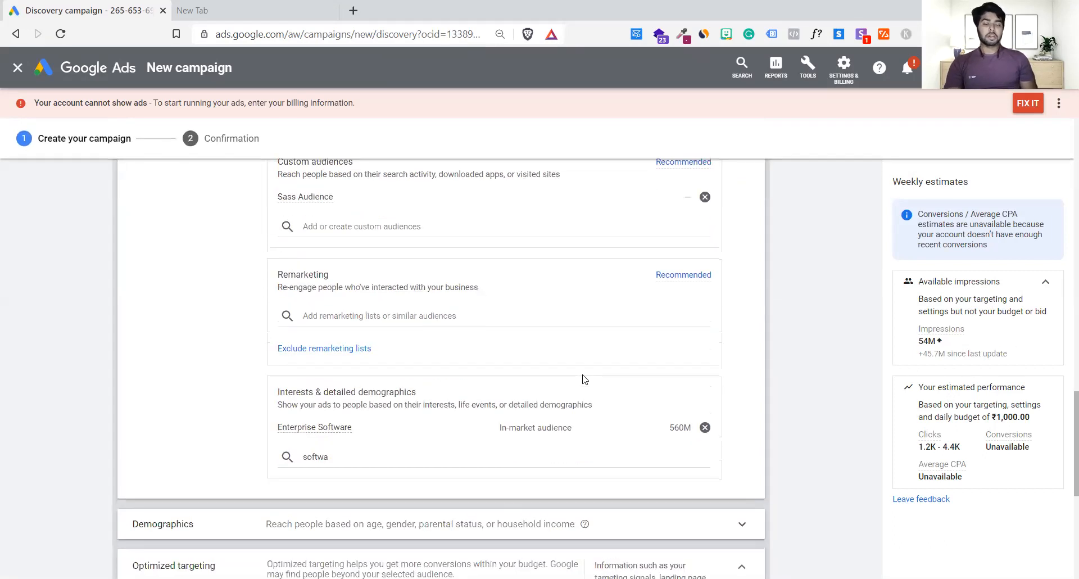
pyautogui.scroll(1, 583, 376)
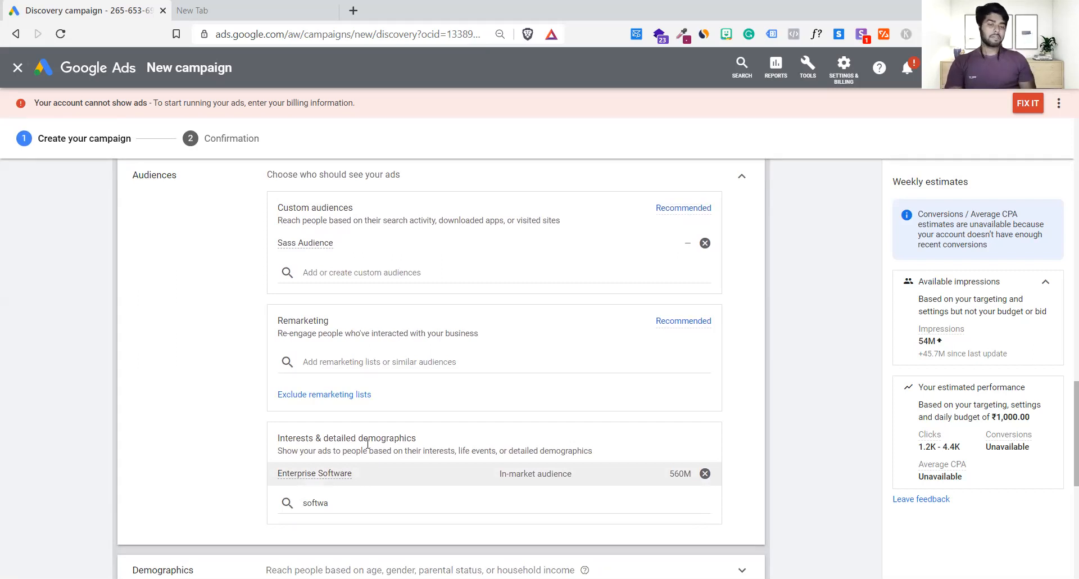
pyautogui.moveTo(310, 246)
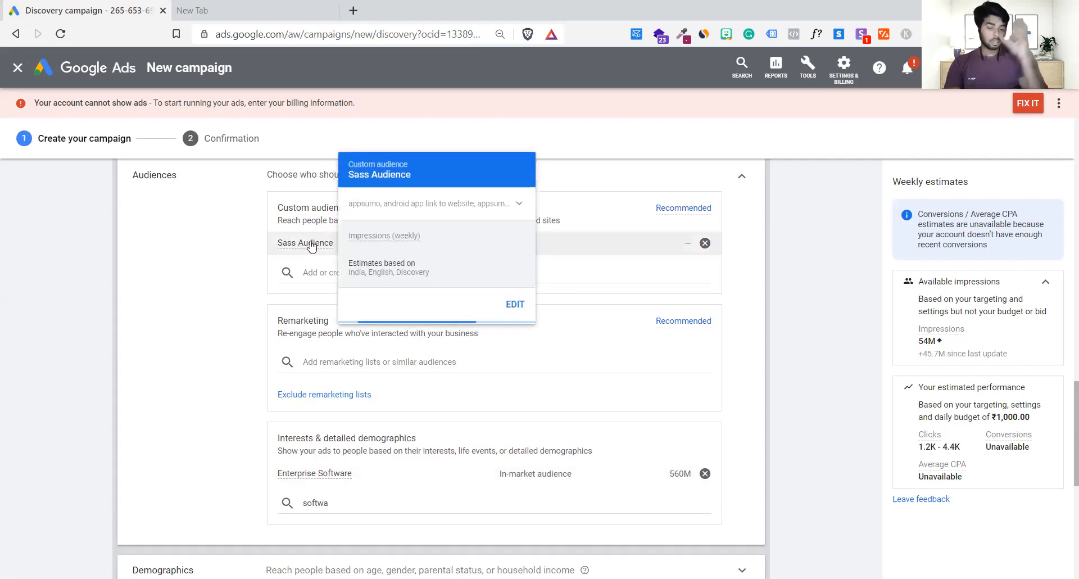
pyautogui.moveTo(313, 478)
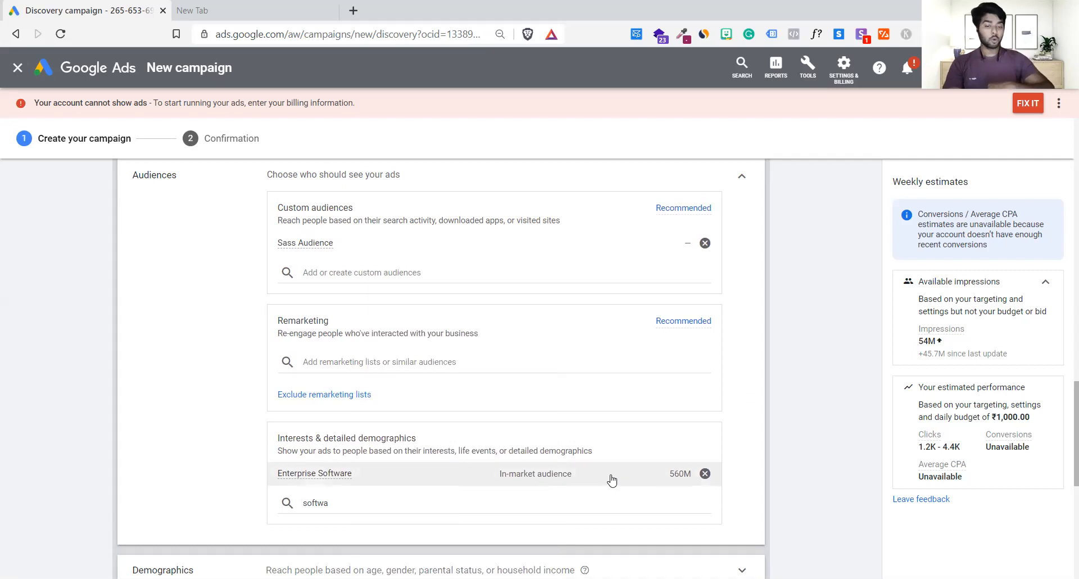
# Step: Remove the Enterprise Software audience from the interests and detailed demographics and clear the "softwa" search text
pyautogui.click(705, 473)
pyautogui.click(705, 476)
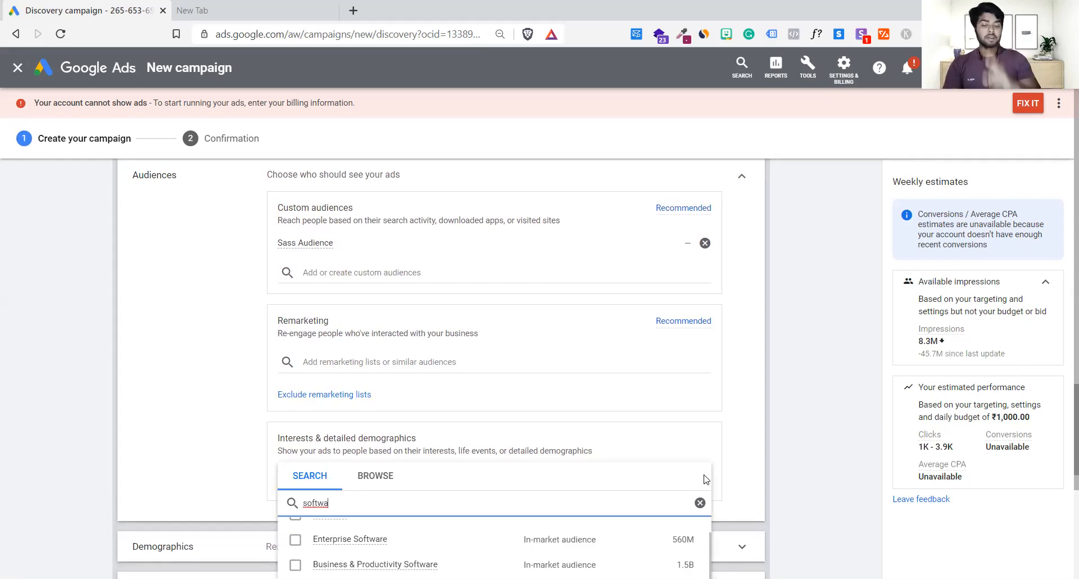
pyautogui.click(784, 471)
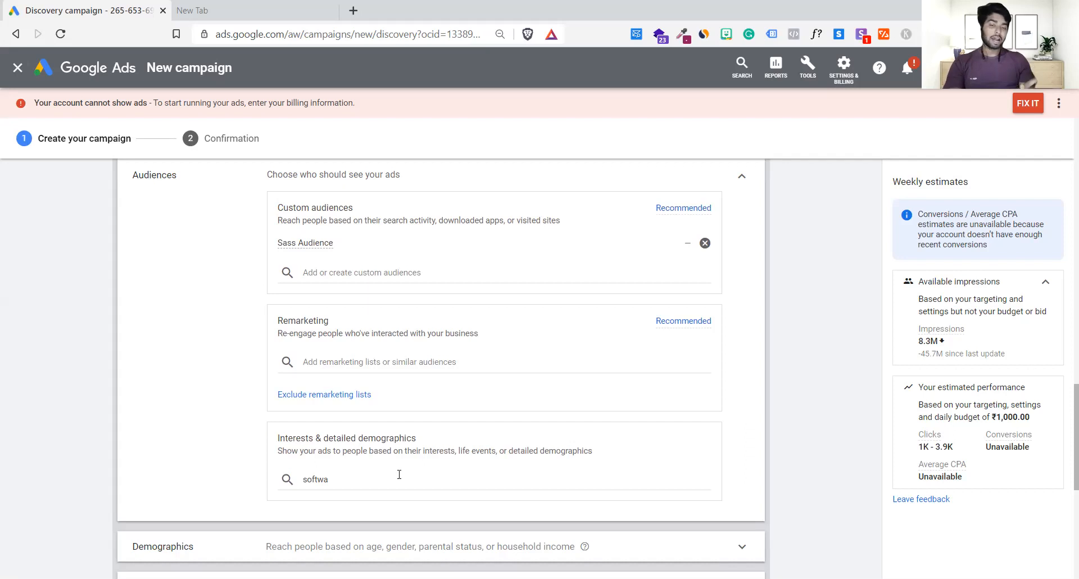
pyautogui.click(354, 481)
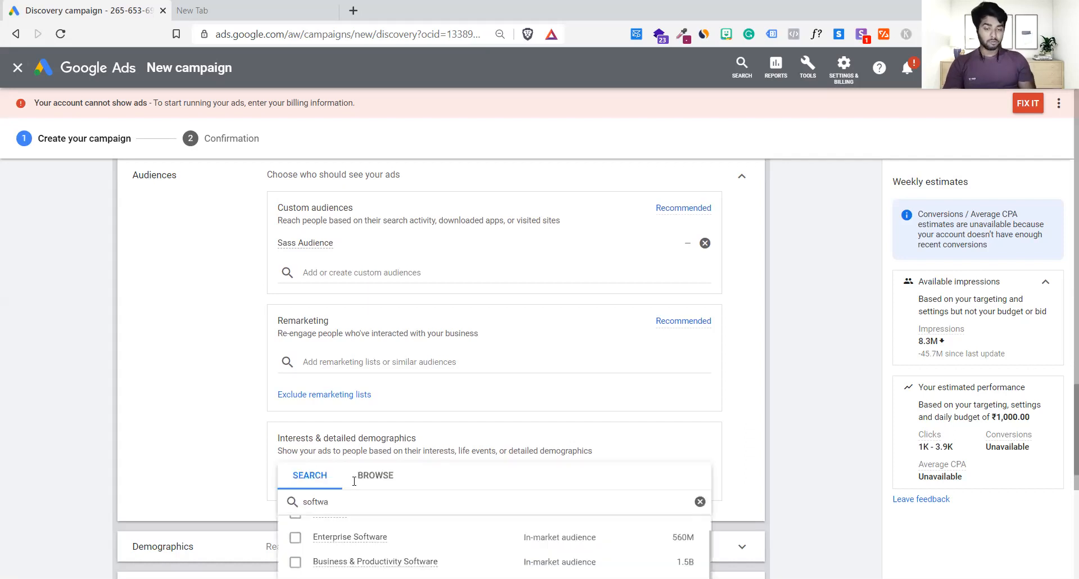
pyautogui.click(371, 260)
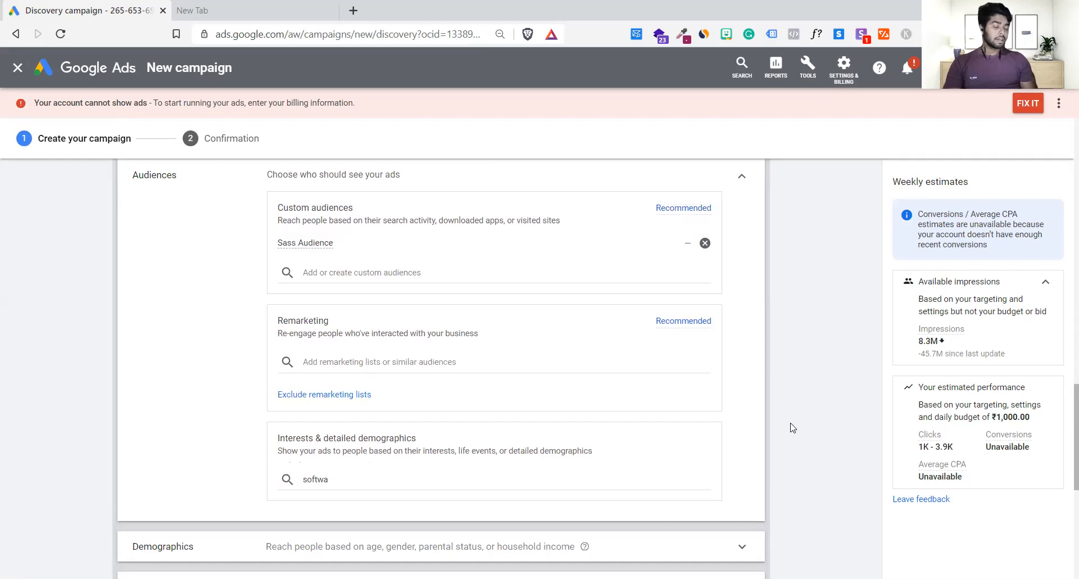
pyautogui.scroll(-1, 792, 428)
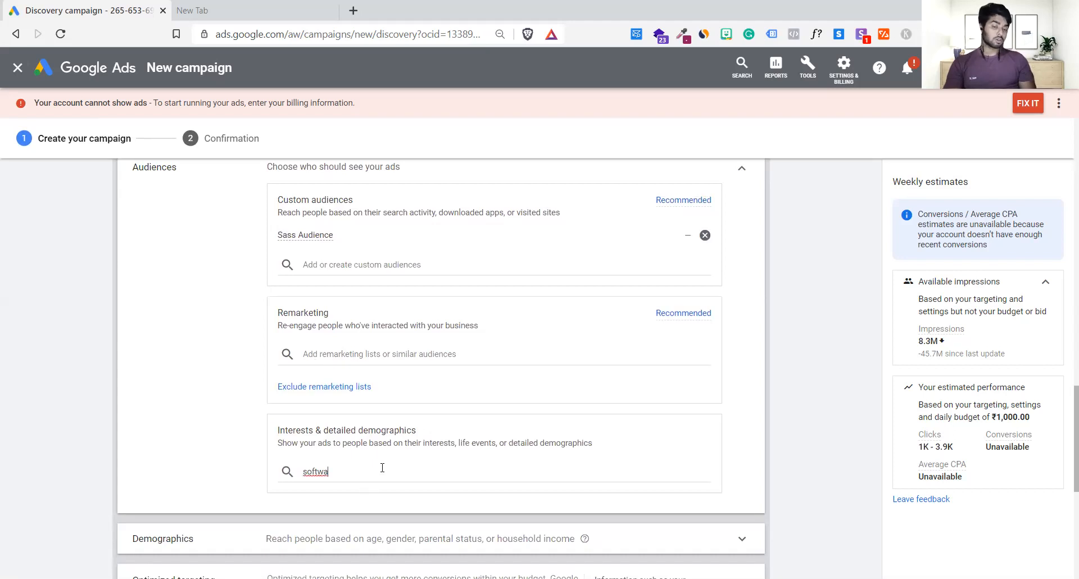
pyautogui.click(699, 495)
pyautogui.click(816, 466)
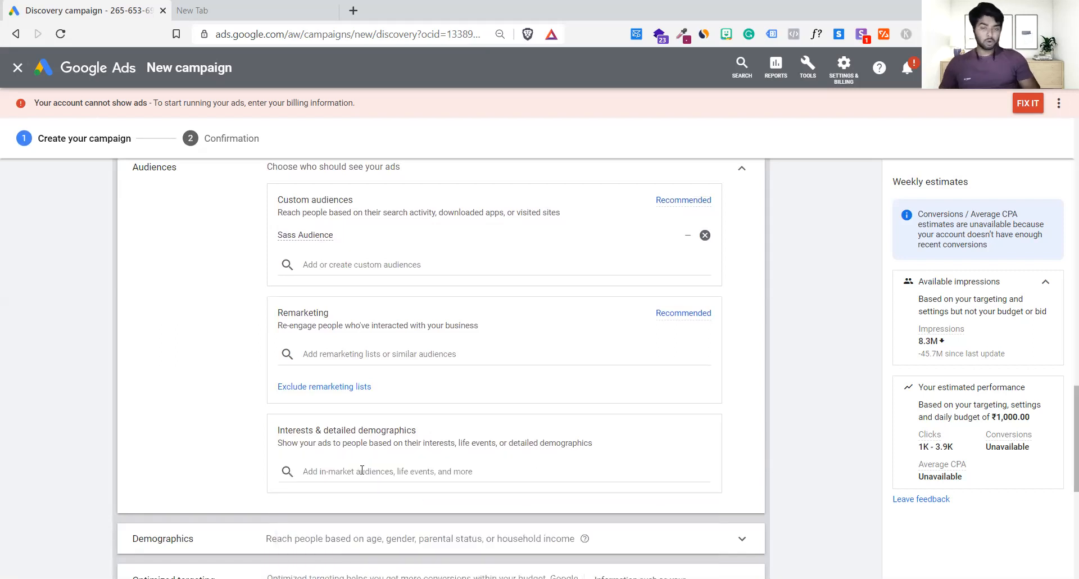
# Step: View the suggested interests without selecting any, and check the demographics and optimized targeting sections
pyautogui.click(362, 470)
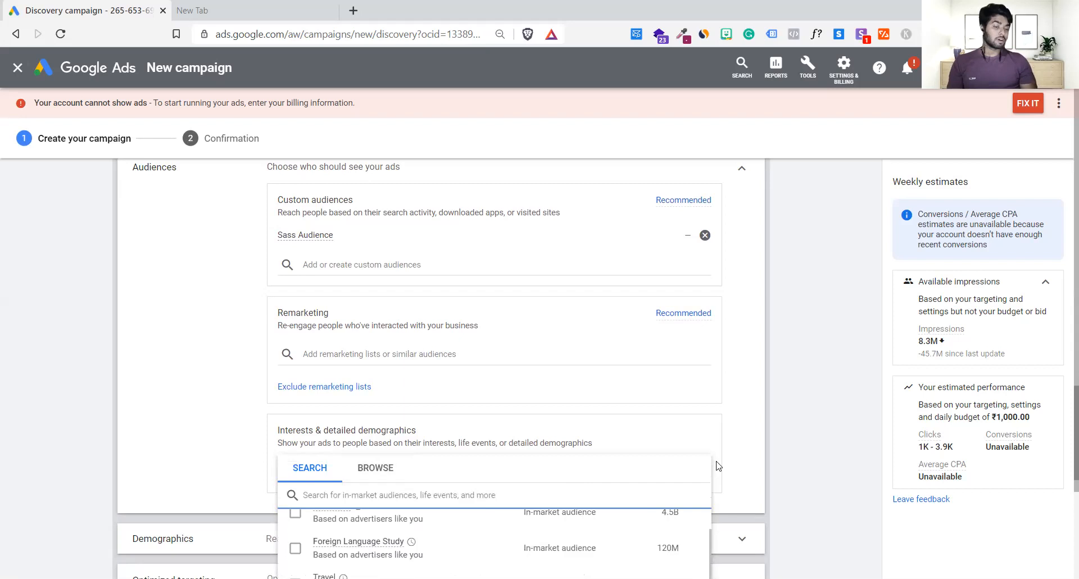
pyautogui.click(796, 460)
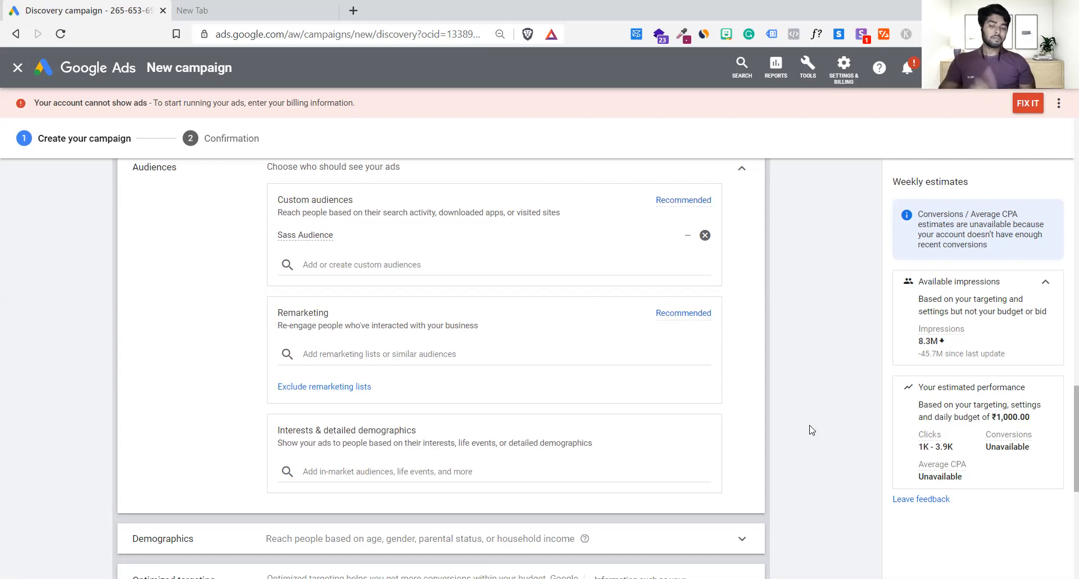
pyautogui.scroll(-1, 811, 430)
pyautogui.scroll(-4, 811, 430)
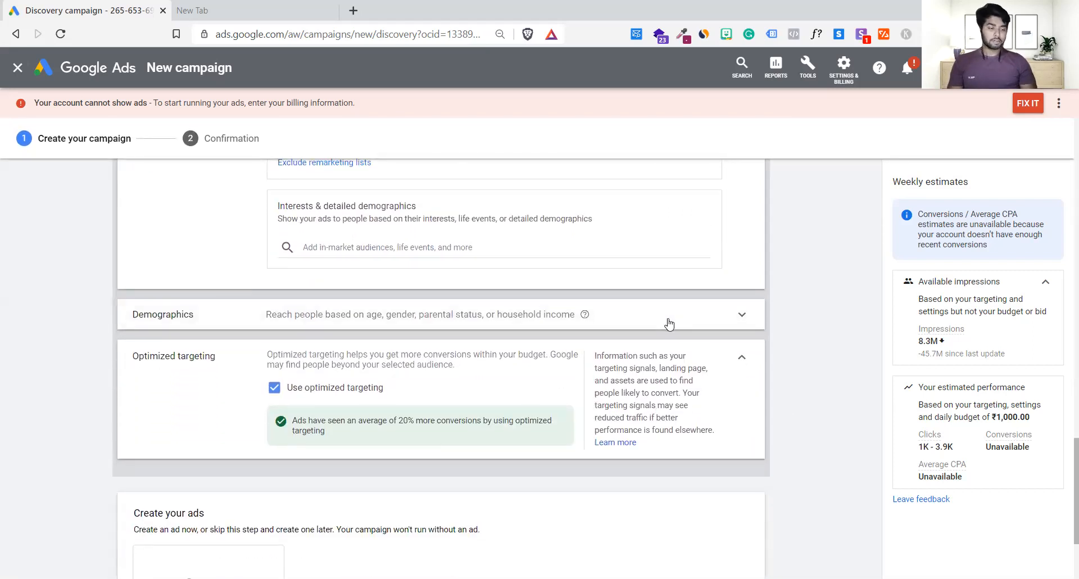
# Step: Limit the targeted demographics to males and exclude the 45 - 54, 55 - 64 and 65+ age groups
pyautogui.click(669, 323)
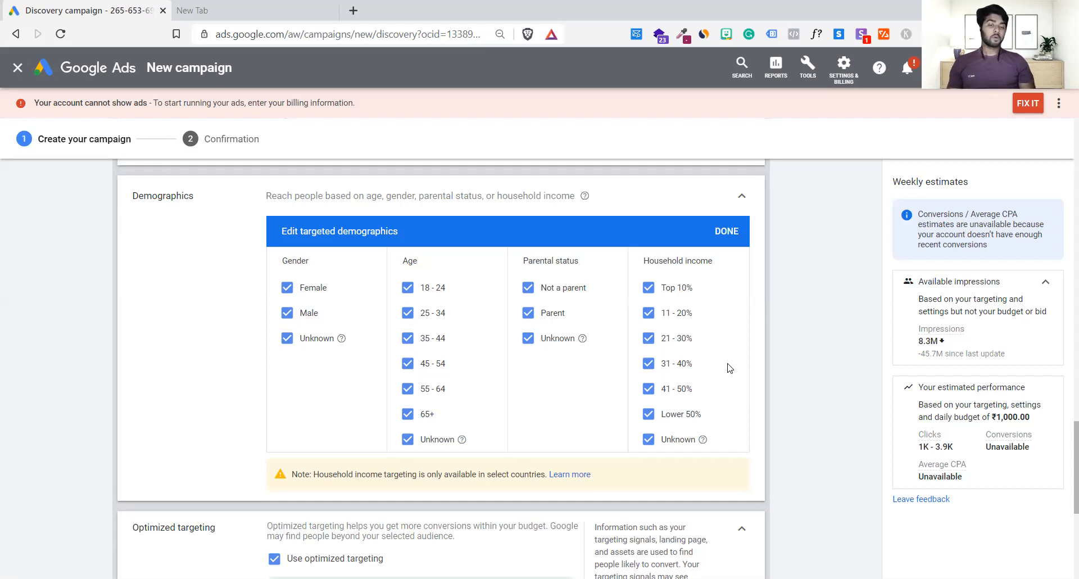
pyautogui.click(288, 288)
pyautogui.click(285, 341)
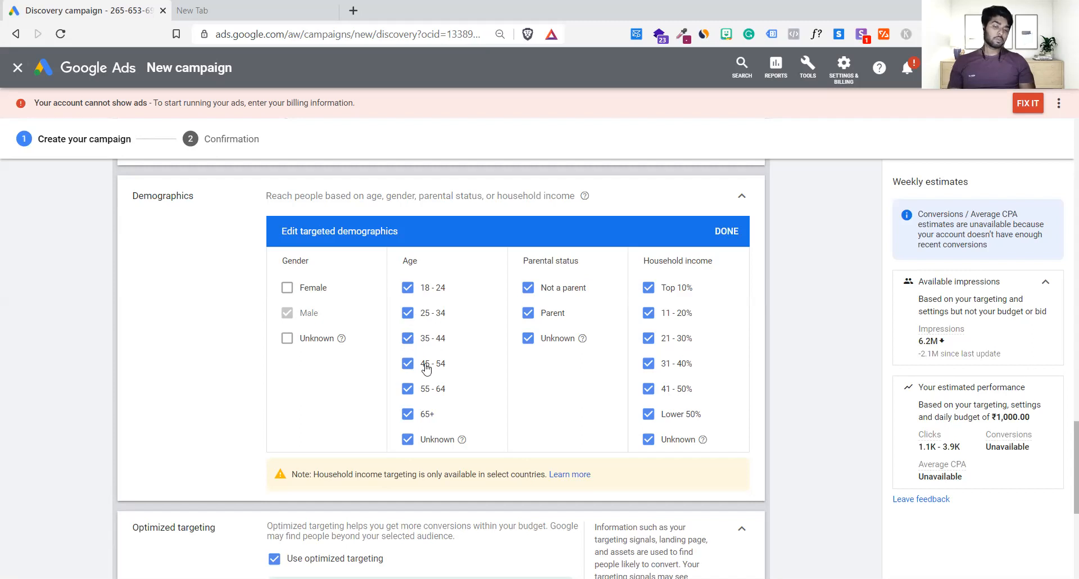
pyautogui.click(407, 364)
pyautogui.click(407, 388)
pyautogui.click(407, 414)
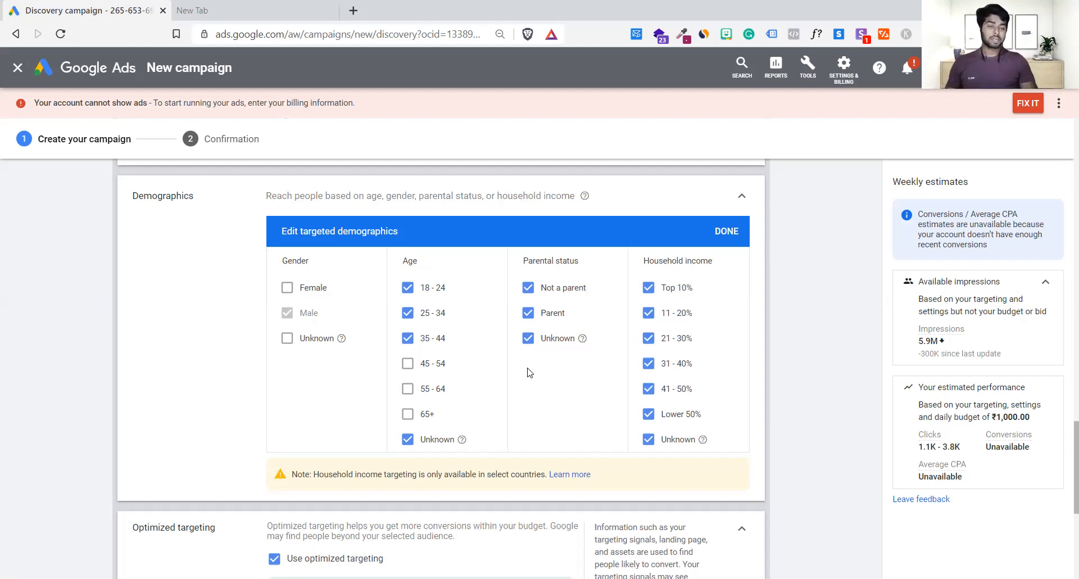
# Step: Turn off optimized targeting, read the note about its conversions, and turn it back on
pyautogui.scroll(-3, 562, 422)
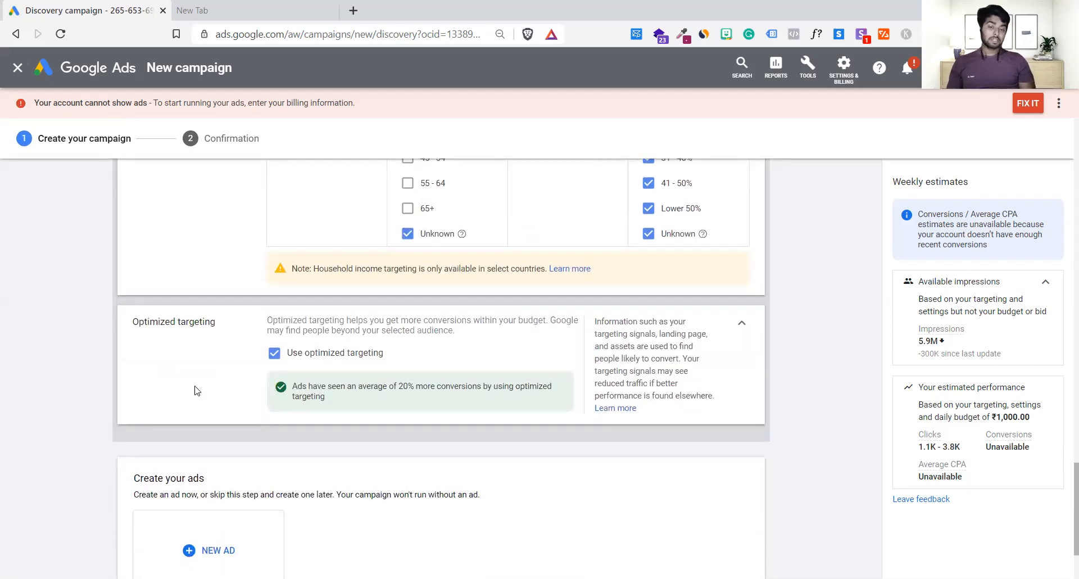
pyautogui.click(274, 354)
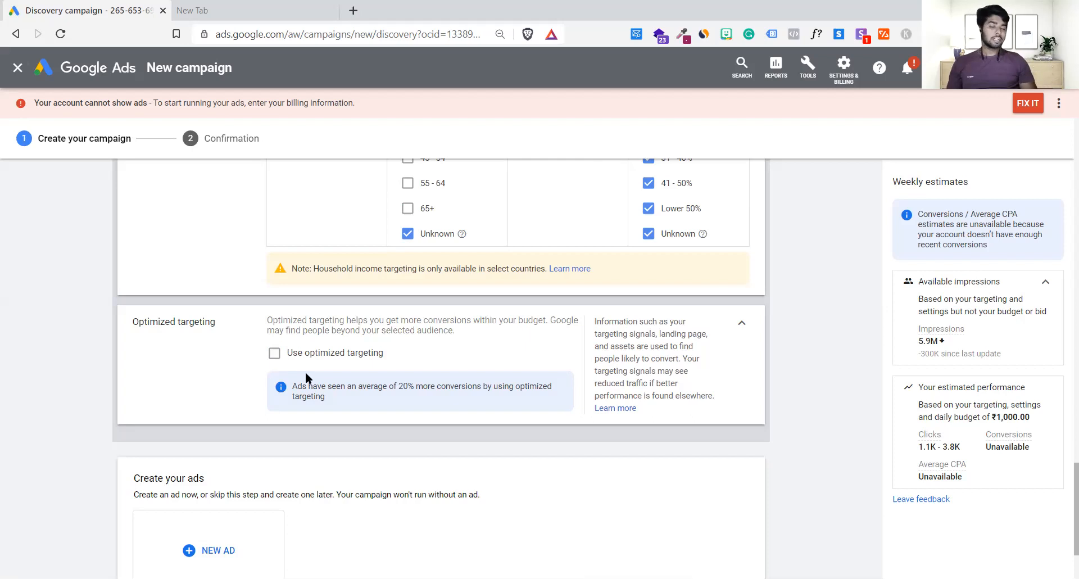
pyautogui.moveTo(313, 386); pyautogui.dragTo(440, 399)
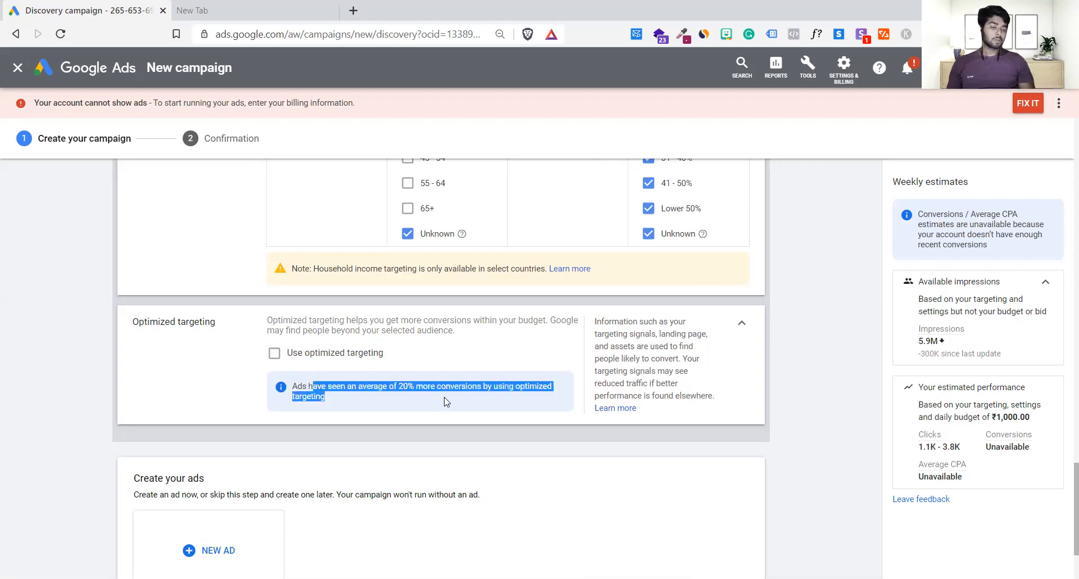
pyautogui.click(446, 401)
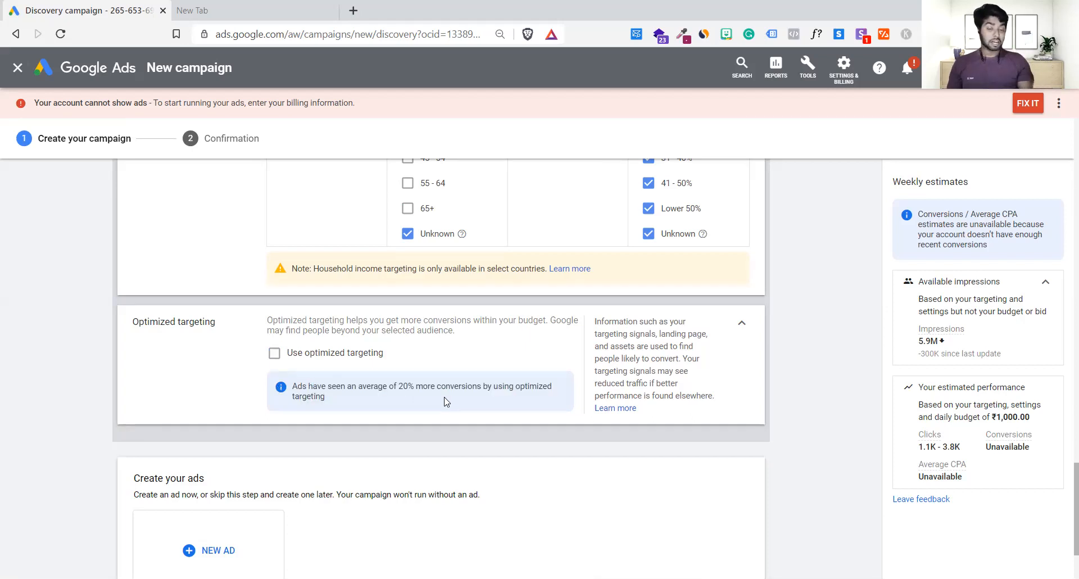
pyautogui.click(275, 354)
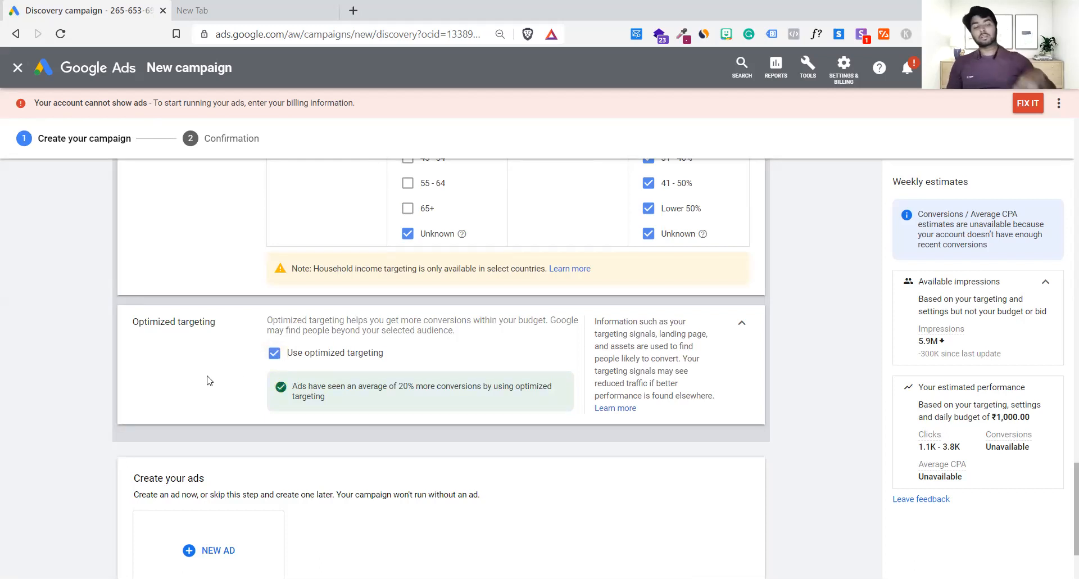
# Step: Review the details of the Sass Audience under custom audiences and return to the optimized targeting section
pyautogui.scroll(10, 207, 380)
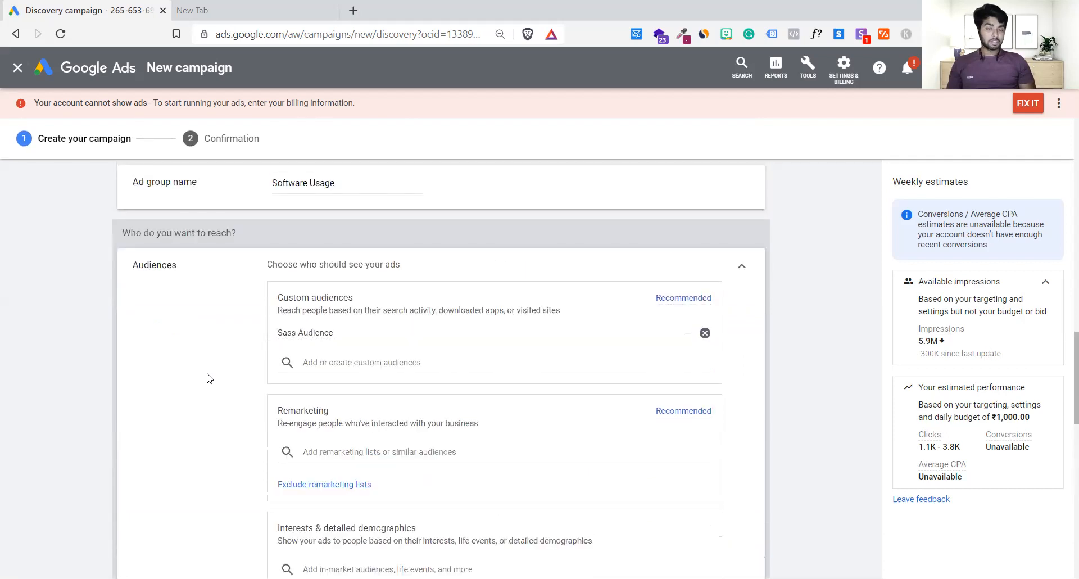
pyautogui.moveTo(307, 336)
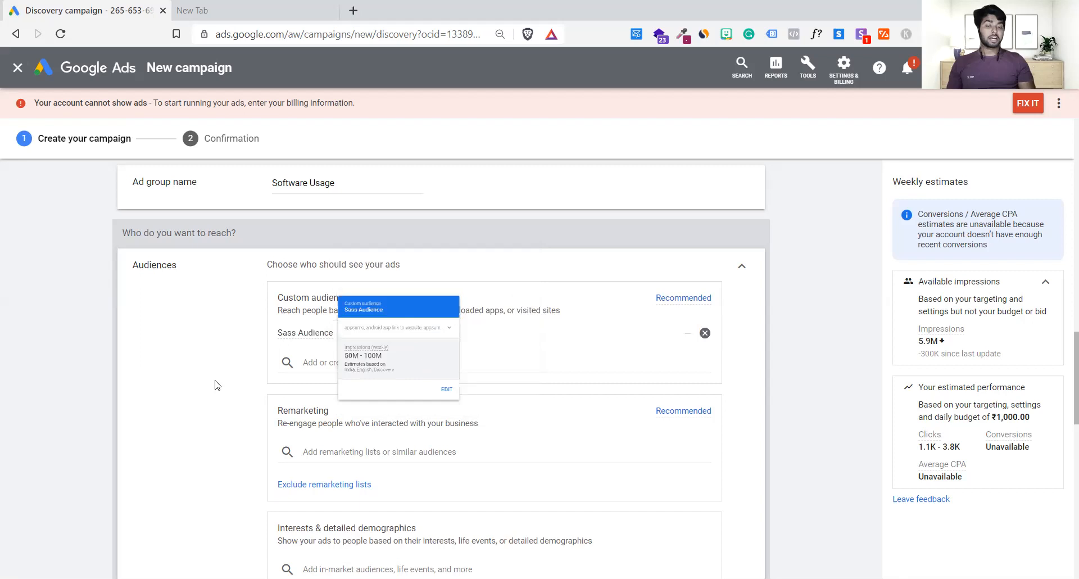
pyautogui.scroll(-5, 217, 360)
pyautogui.scroll(-5, 217, 385)
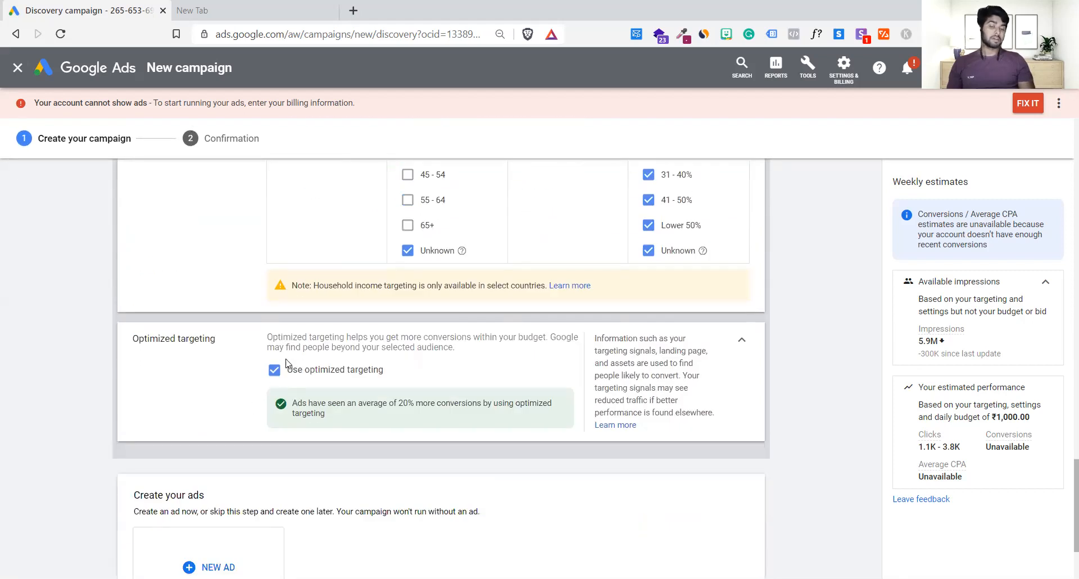
# Step: Toggle the use of optimized targeting off and on several times, leaving it enabled
pyautogui.click(274, 378)
pyautogui.click(275, 378)
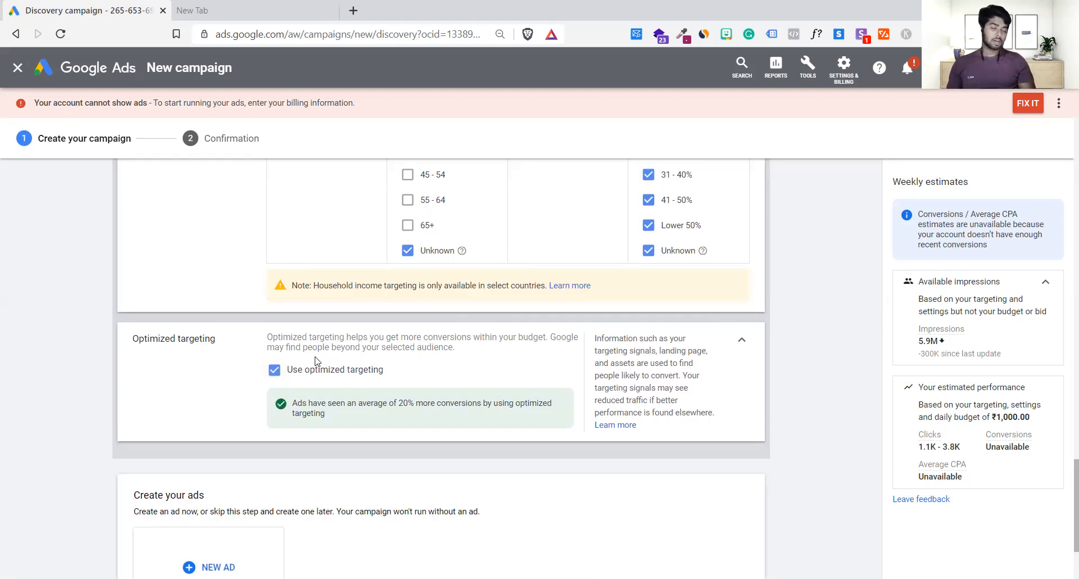
pyautogui.scroll(-1, 316, 361)
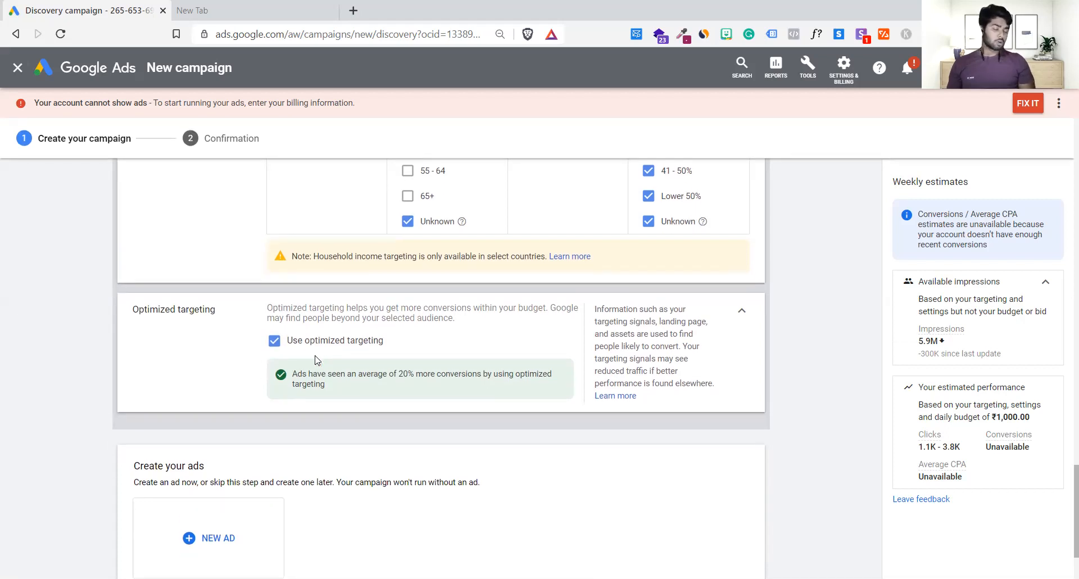
pyautogui.click(273, 341)
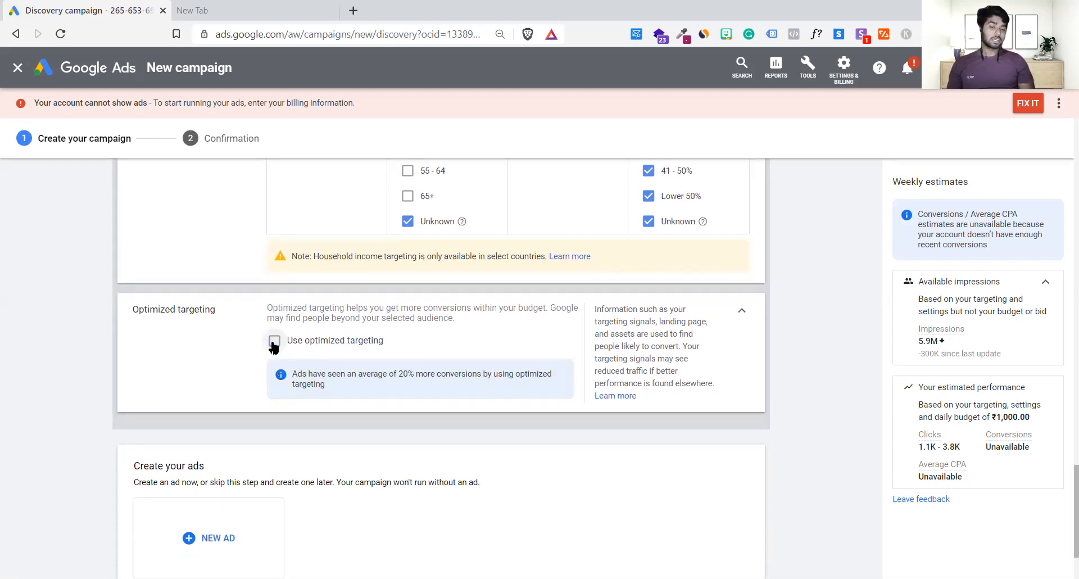
pyautogui.click(274, 342)
pyautogui.click(273, 342)
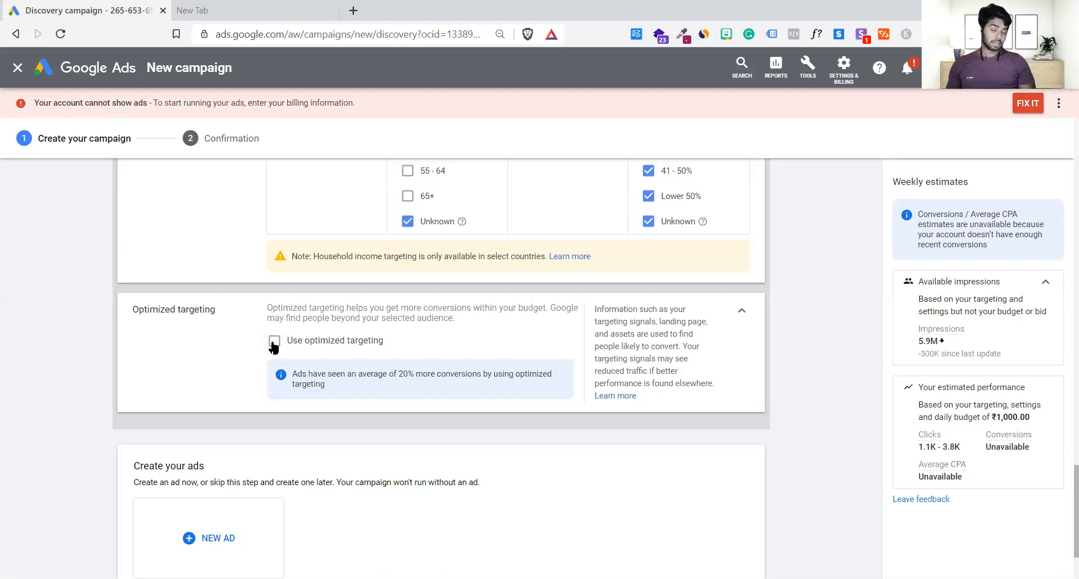
pyautogui.click(274, 341)
pyautogui.click(273, 341)
pyautogui.click(275, 342)
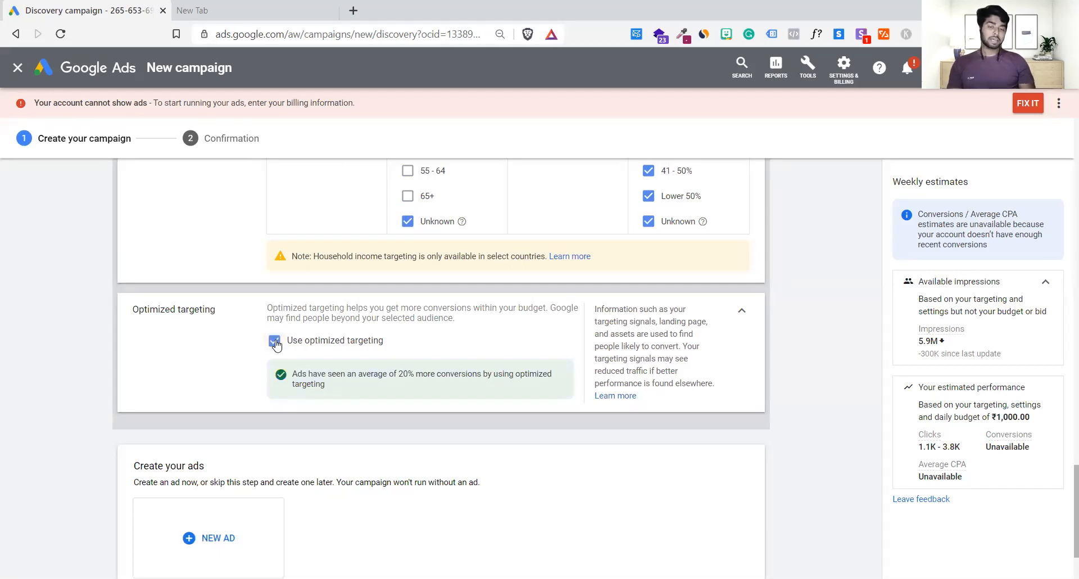
# Step: Start a new Discovery carousel ad and look over its empty fields and preview
pyautogui.scroll(-2, 325, 463)
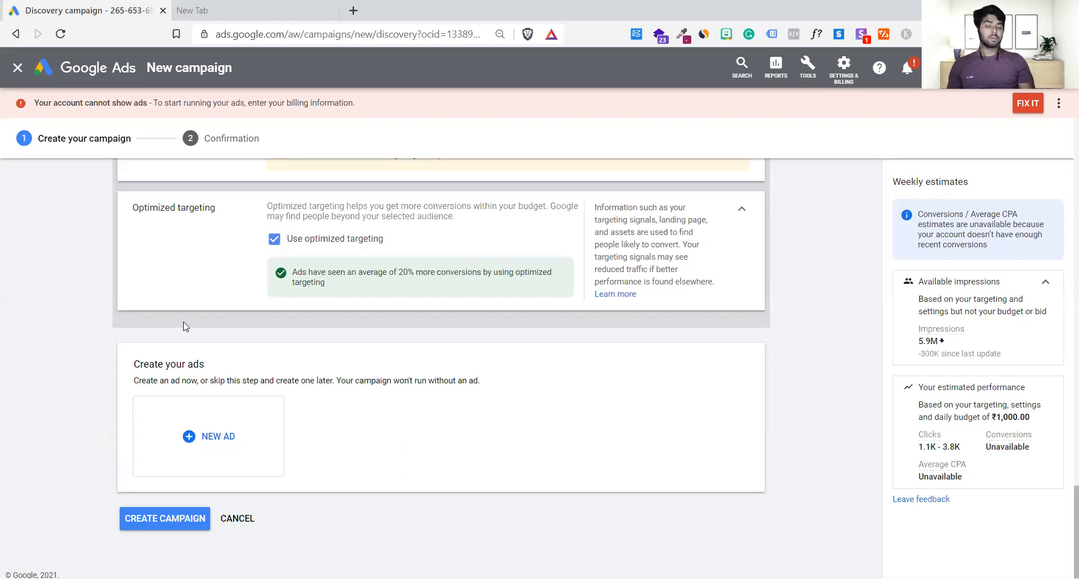
pyautogui.scroll(-1, 380, 342)
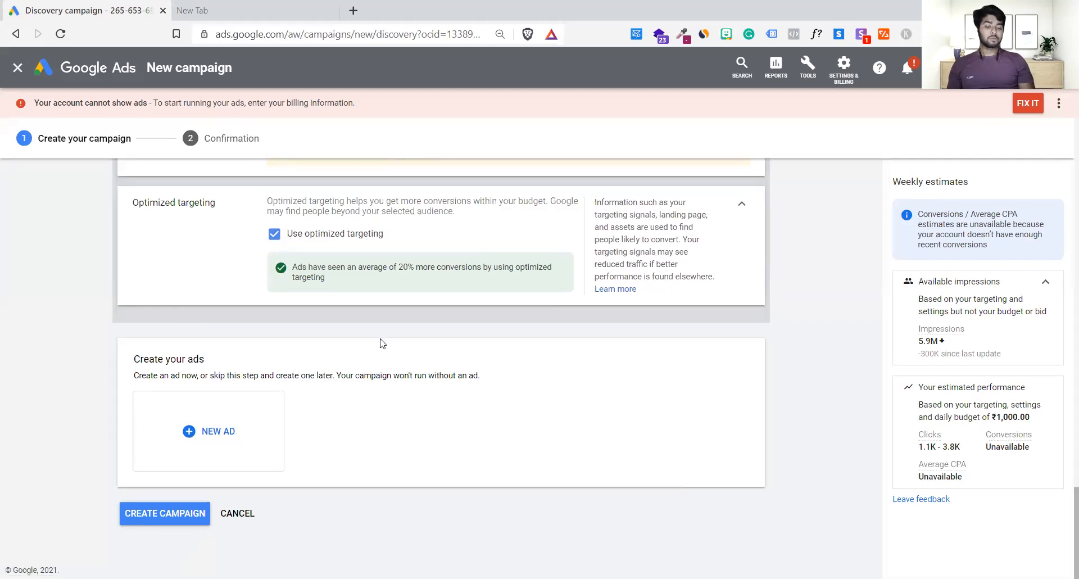
pyautogui.click(228, 419)
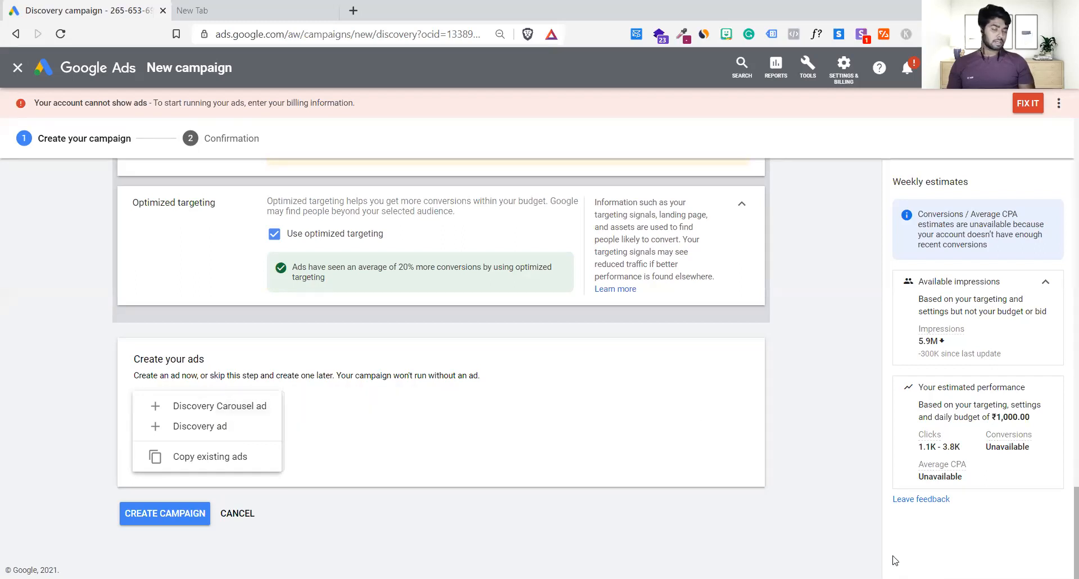
pyautogui.click(247, 407)
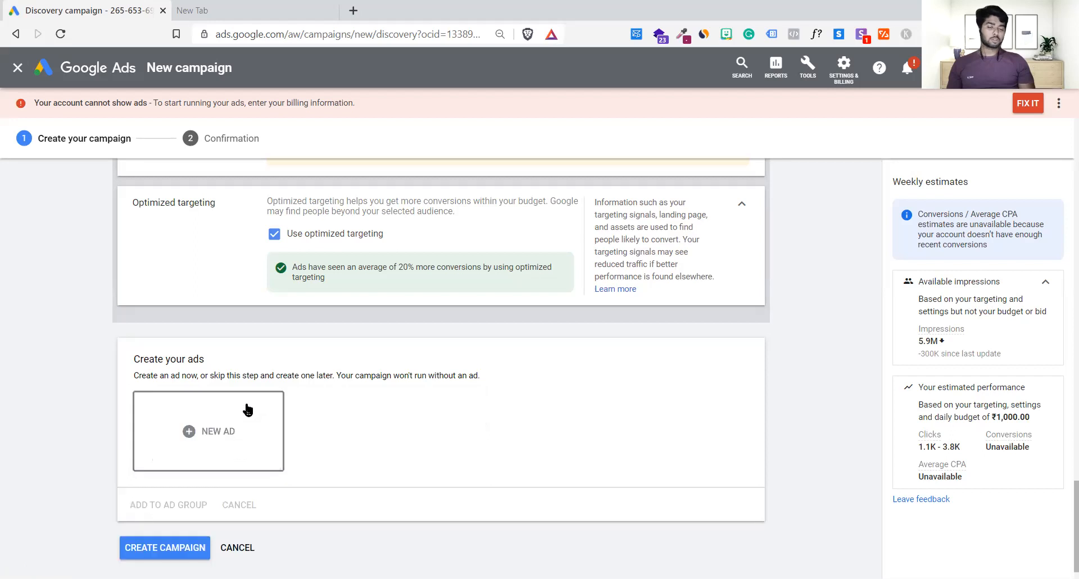
pyautogui.scroll(-4, 403, 440)
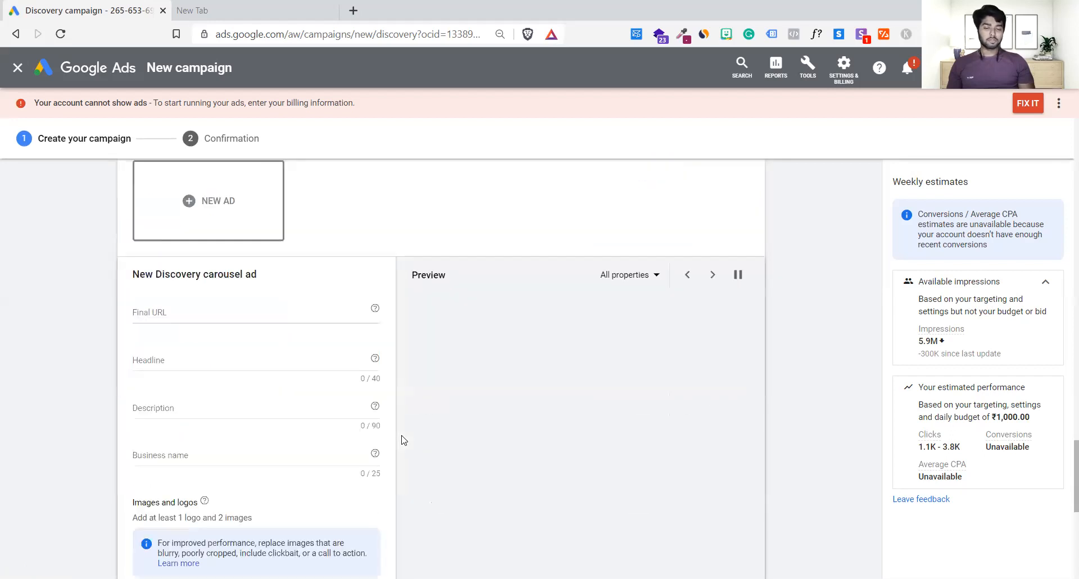
pyautogui.scroll(-1, 403, 440)
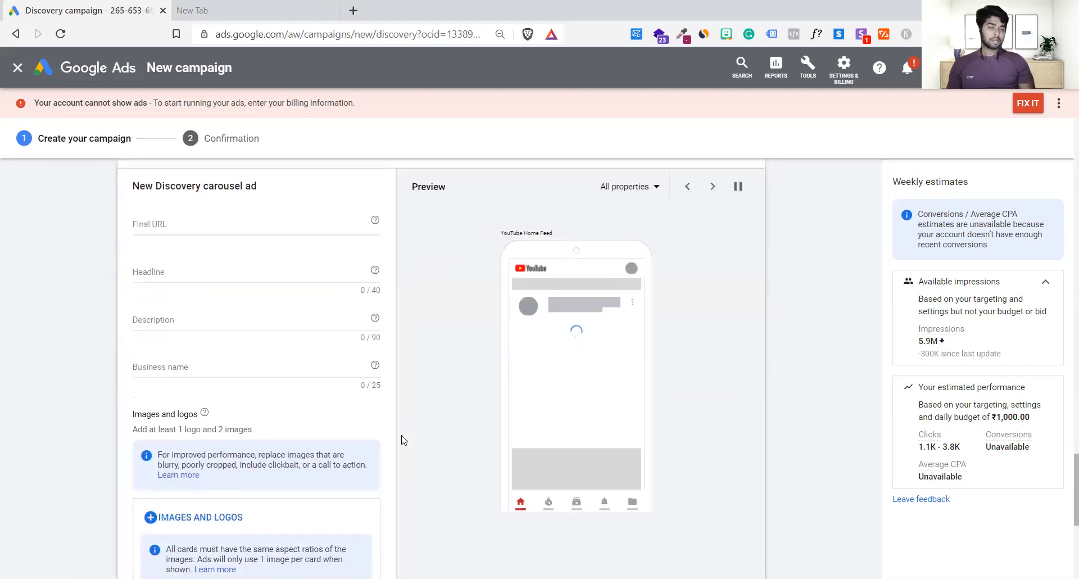
pyautogui.scroll(-1, 403, 440)
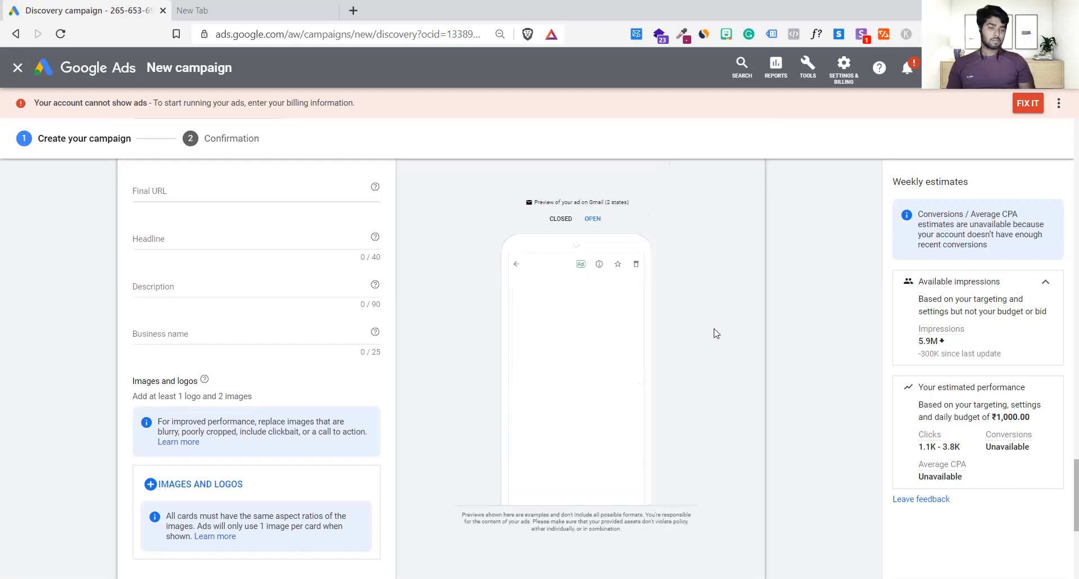
pyautogui.scroll(-1, 713, 332)
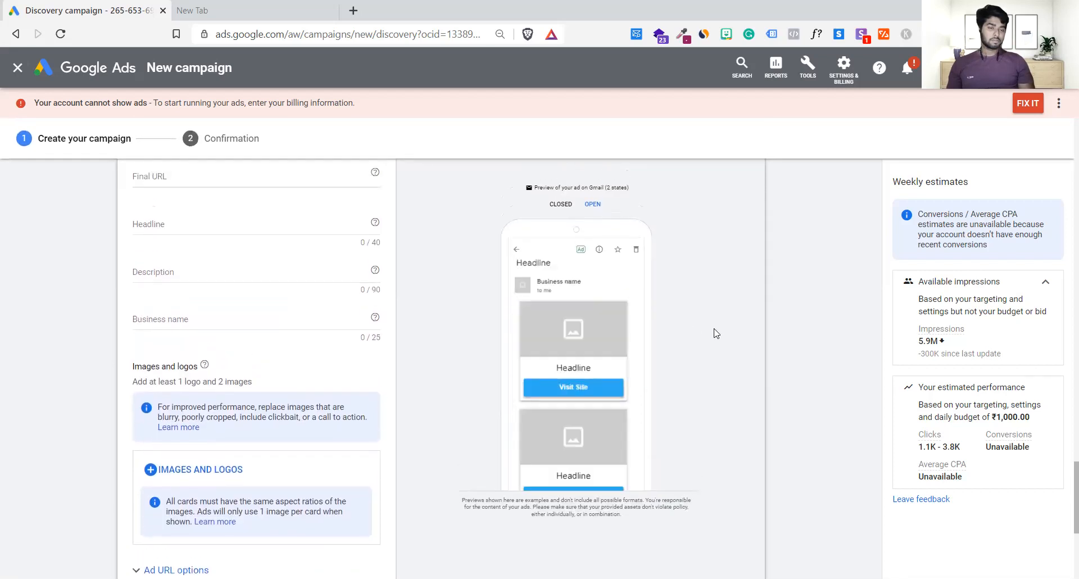
pyautogui.scroll(1, 716, 333)
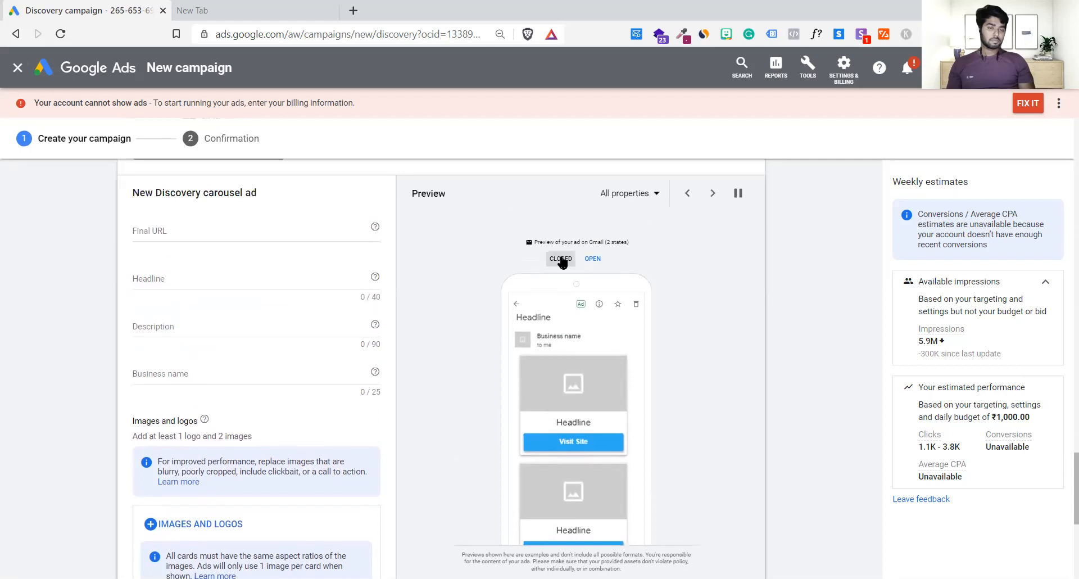
# Step: Switch the carousel ad preview to YouTube and examine how the ad appears in the home feed
pyautogui.click(634, 193)
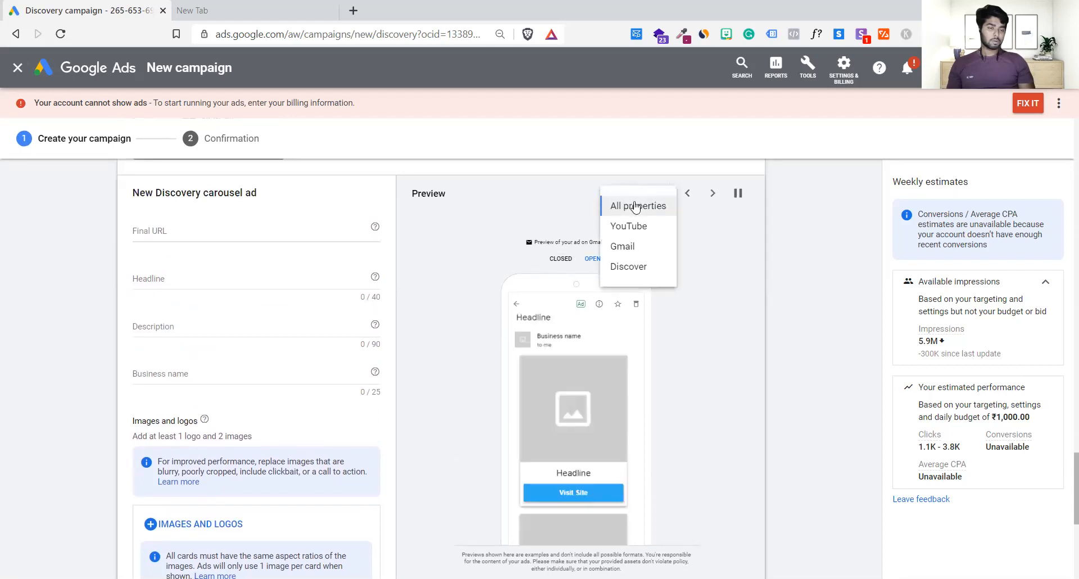
pyautogui.click(623, 224)
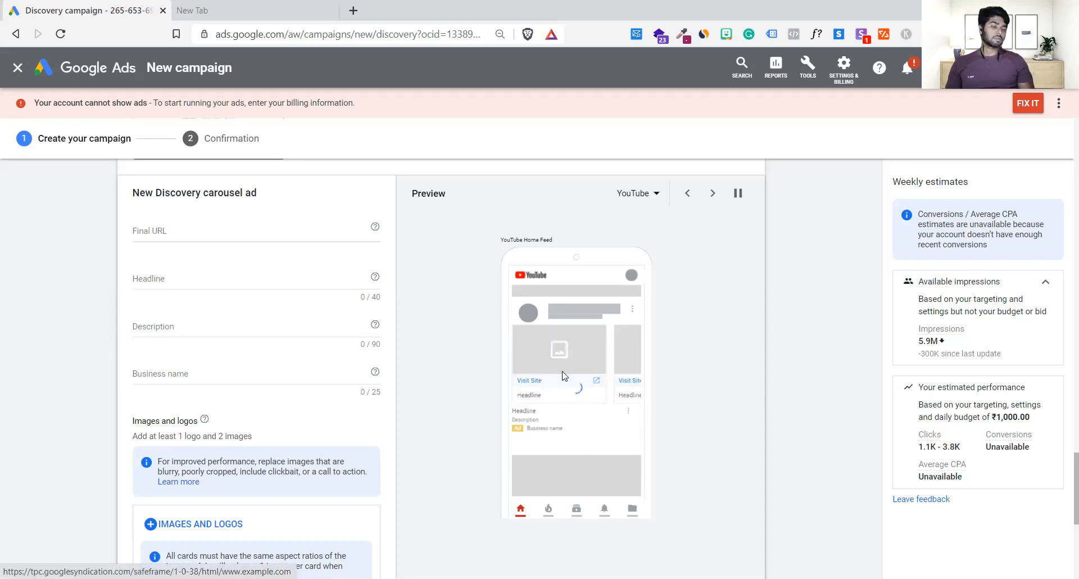
pyautogui.scroll(2, 738, 208)
pyautogui.scroll(-2, 737, 216)
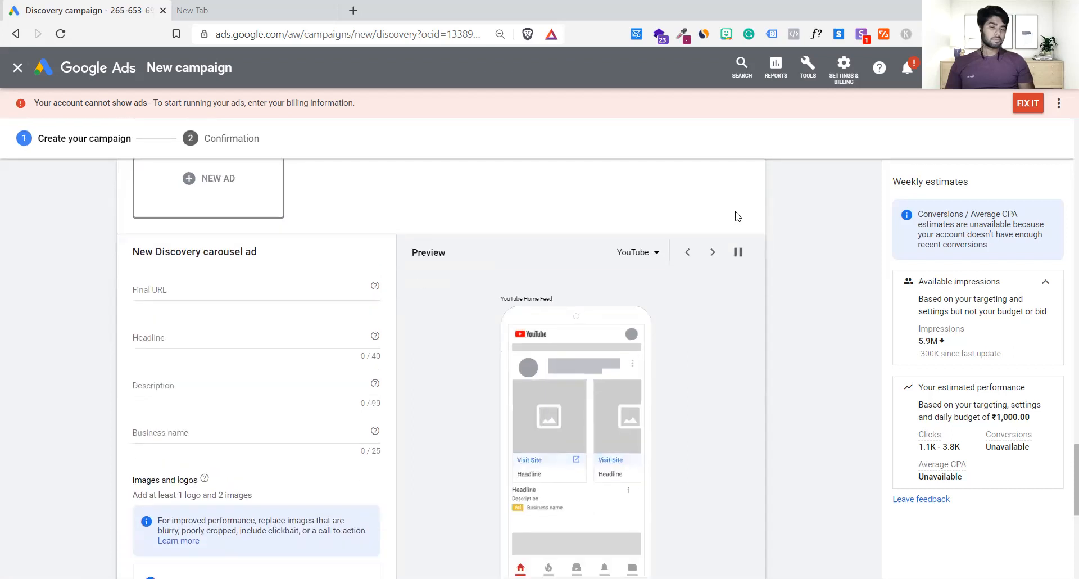
pyautogui.scroll(-1, 709, 292)
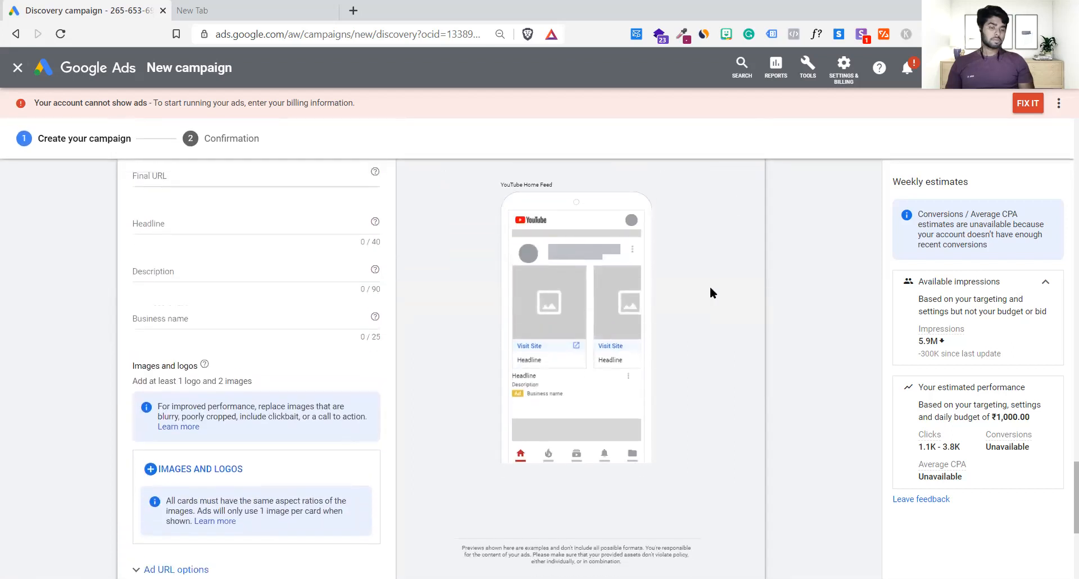
pyautogui.scroll(2, 709, 293)
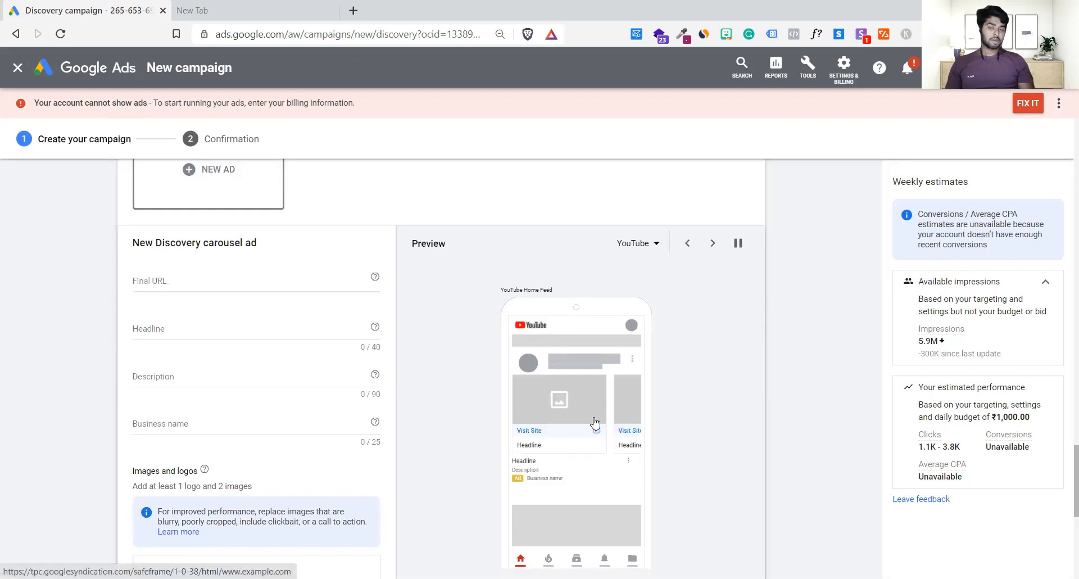
pyautogui.scroll(-1, 595, 422)
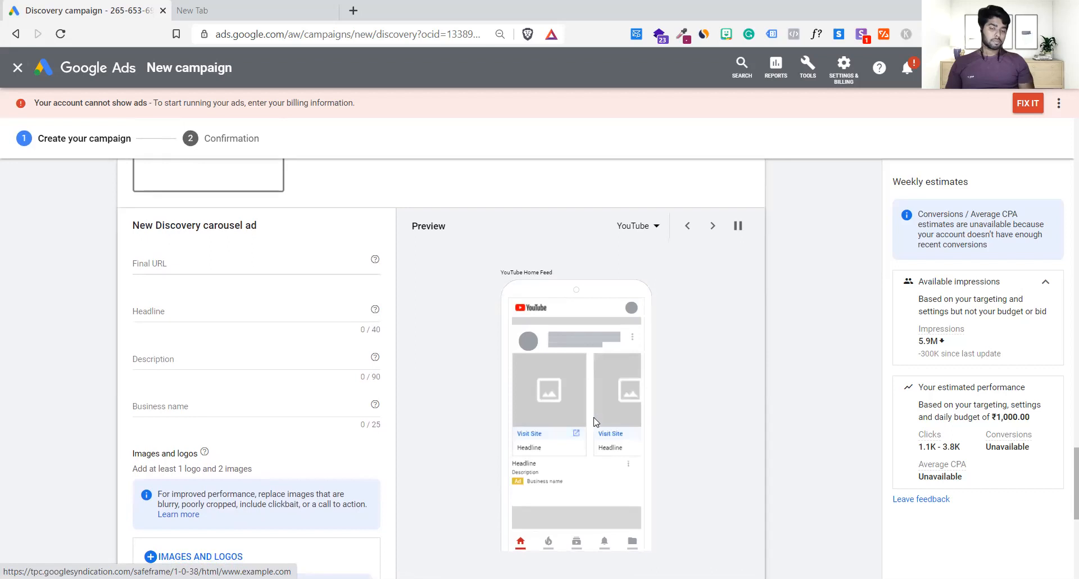
# Step: Switch the carousel ad preview to Discover, back to YouTube, and finally to all properties, examining how the ad appears in each
pyautogui.click(638, 226)
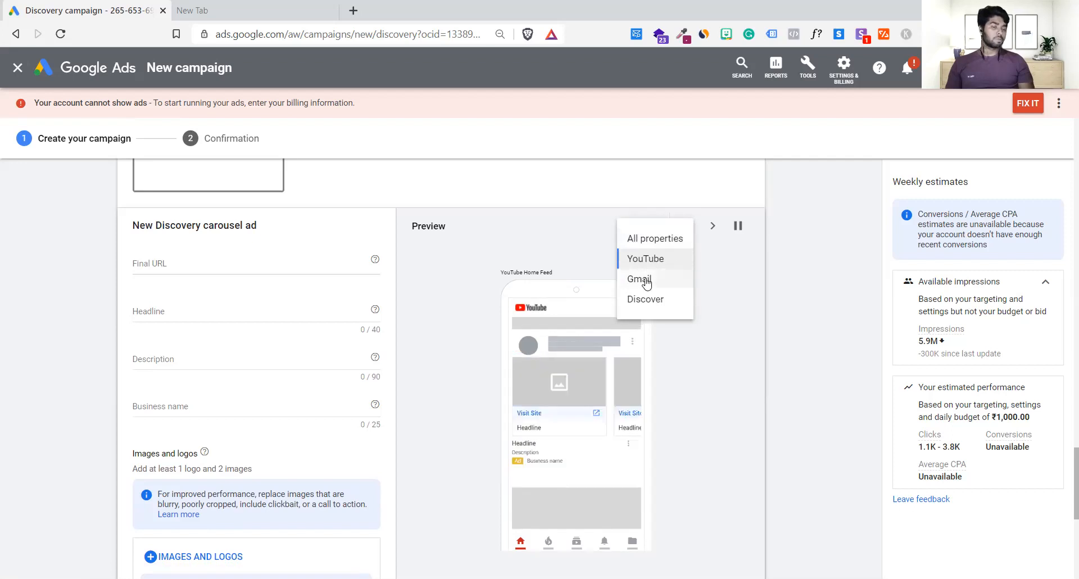
pyautogui.click(660, 302)
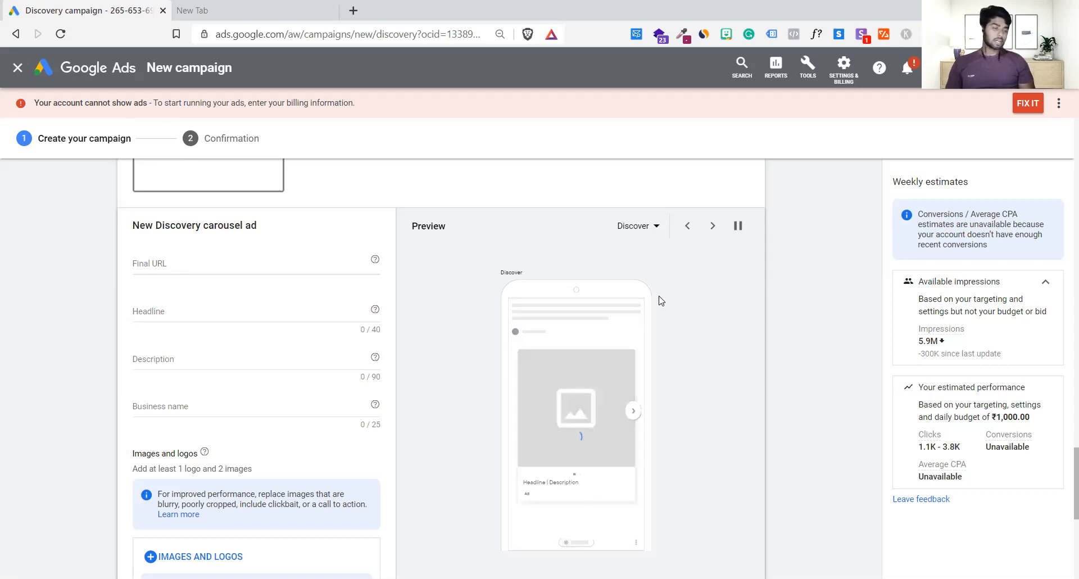
pyautogui.click(646, 226)
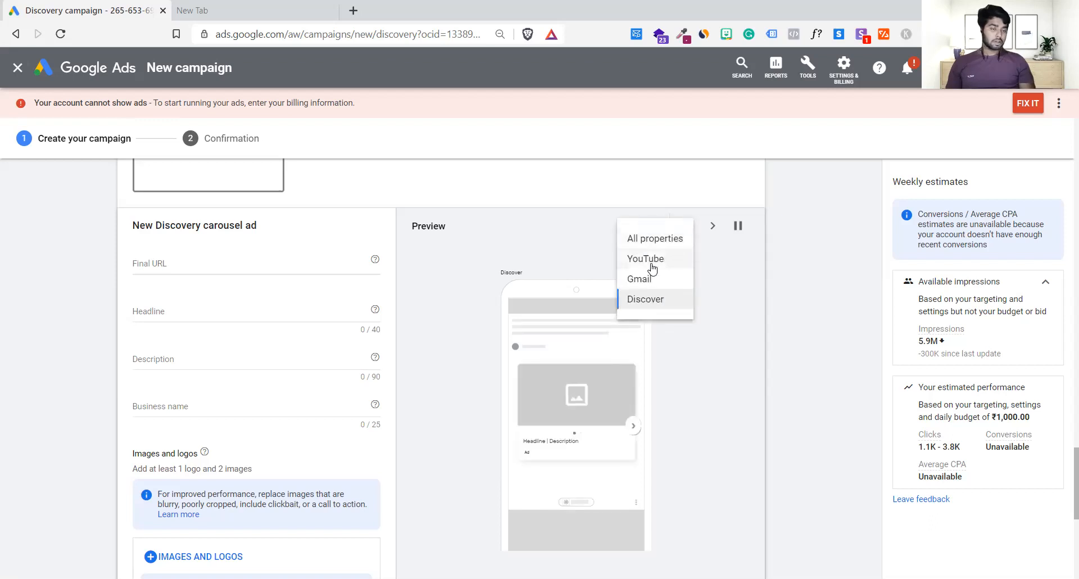
pyautogui.click(650, 262)
pyautogui.click(646, 224)
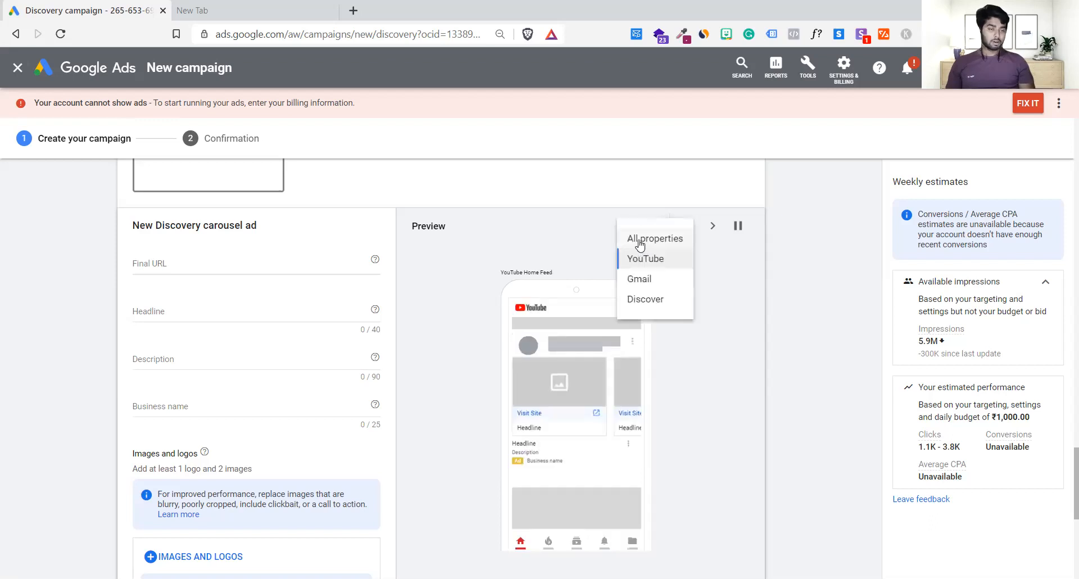
pyautogui.click(640, 239)
pyautogui.scroll(-1, 510, 336)
pyautogui.scroll(-1, 510, 336)
pyautogui.scroll(3, 510, 336)
pyautogui.scroll(2, 510, 336)
pyautogui.scroll(-4, 509, 336)
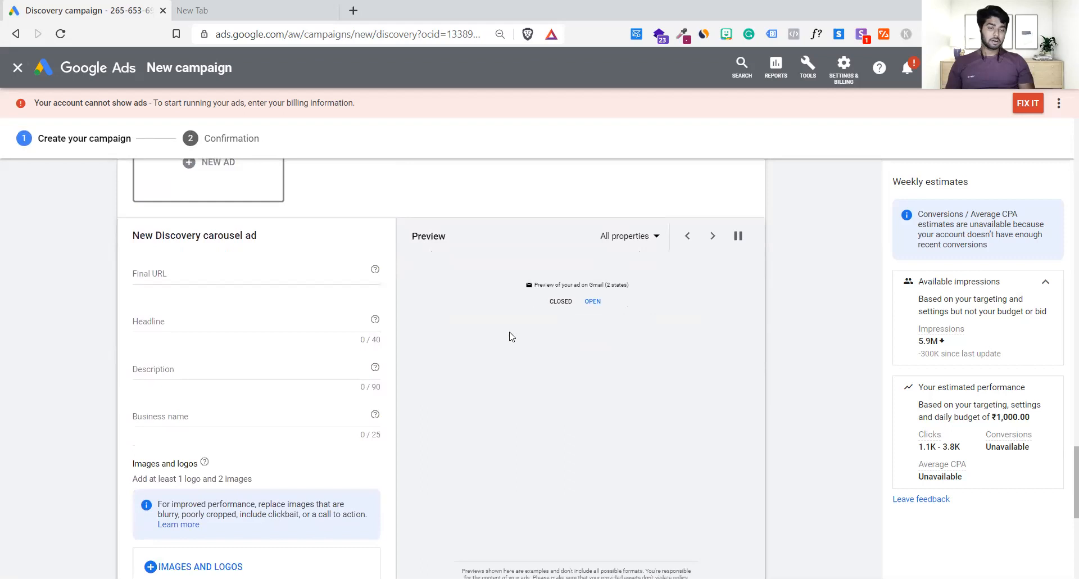
# Step: Look over the rest of the carousel ad form and discard the unfinished Discovery carousel ad
pyautogui.scroll(-4, 510, 332)
pyautogui.scroll(-3, 510, 329)
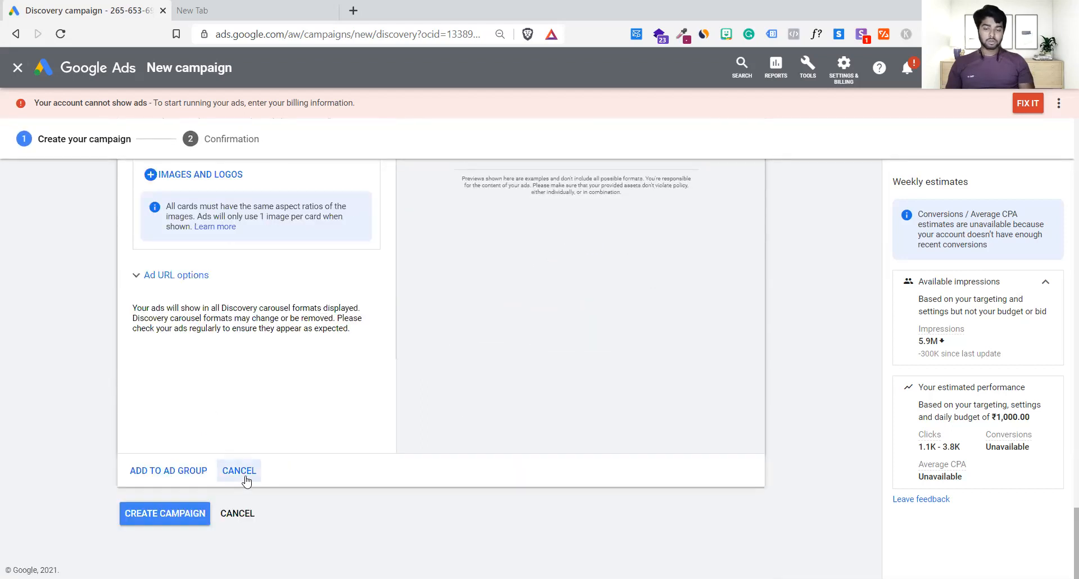
pyautogui.scroll(12, 246, 481)
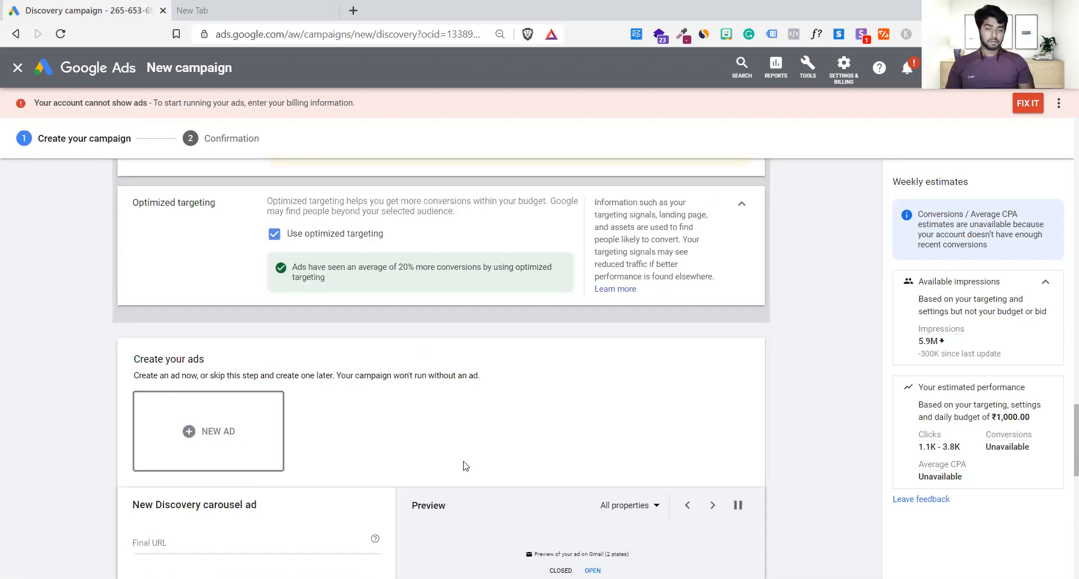
pyautogui.scroll(-10, 465, 465)
pyautogui.scroll(-2, 293, 394)
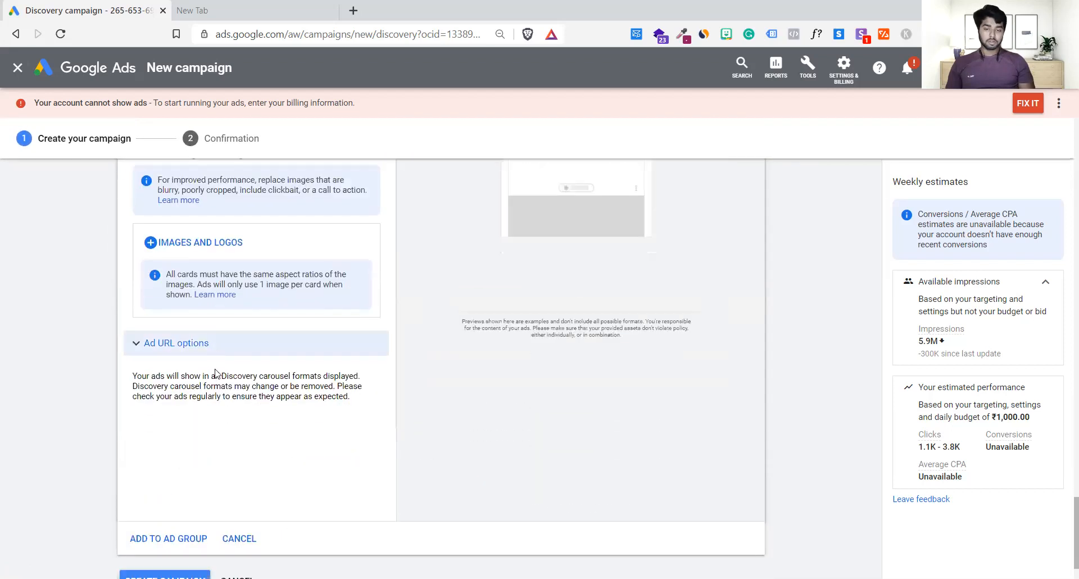
pyautogui.click(239, 469)
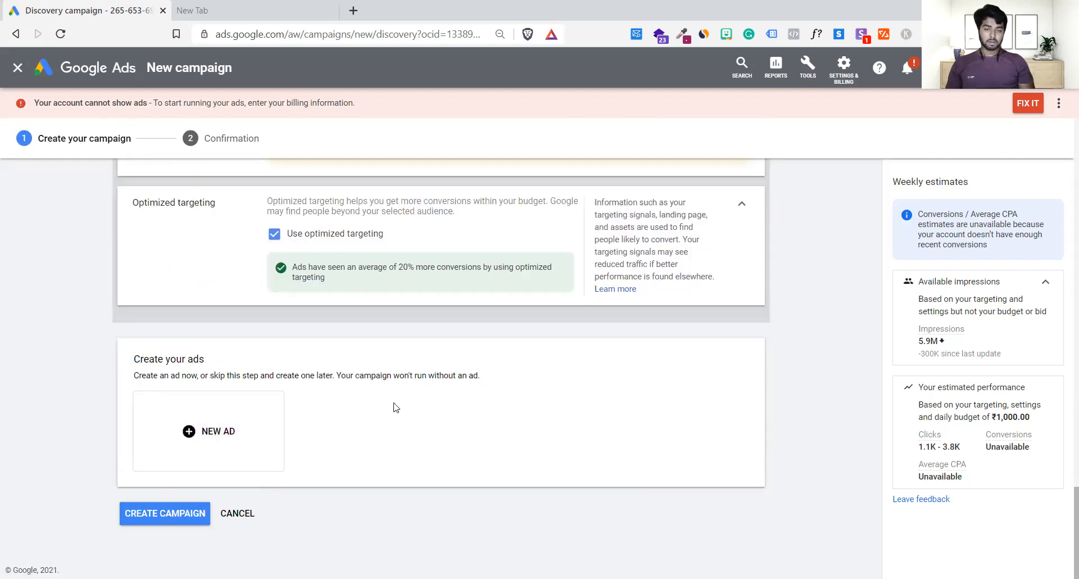
pyautogui.scroll(-1, 393, 407)
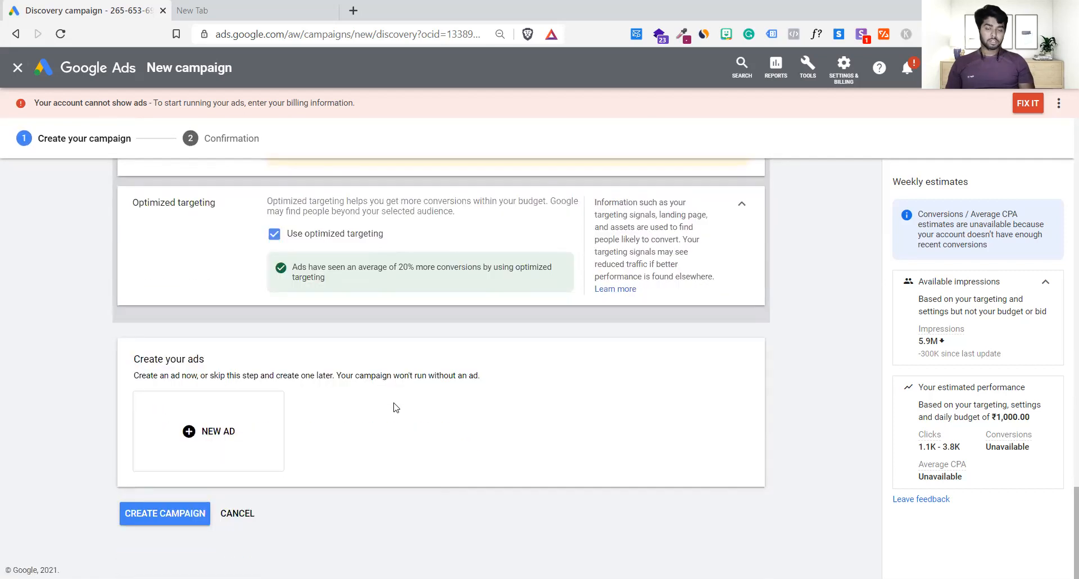
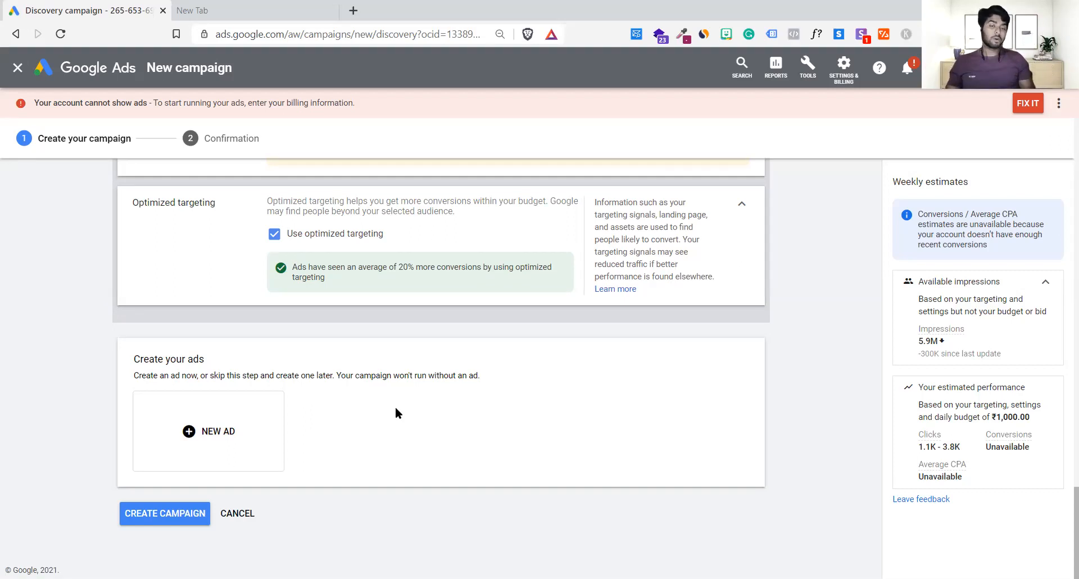
# Step: Start a new standard Discovery ad for the ad group and bring its empty form into view
pyautogui.click(256, 430)
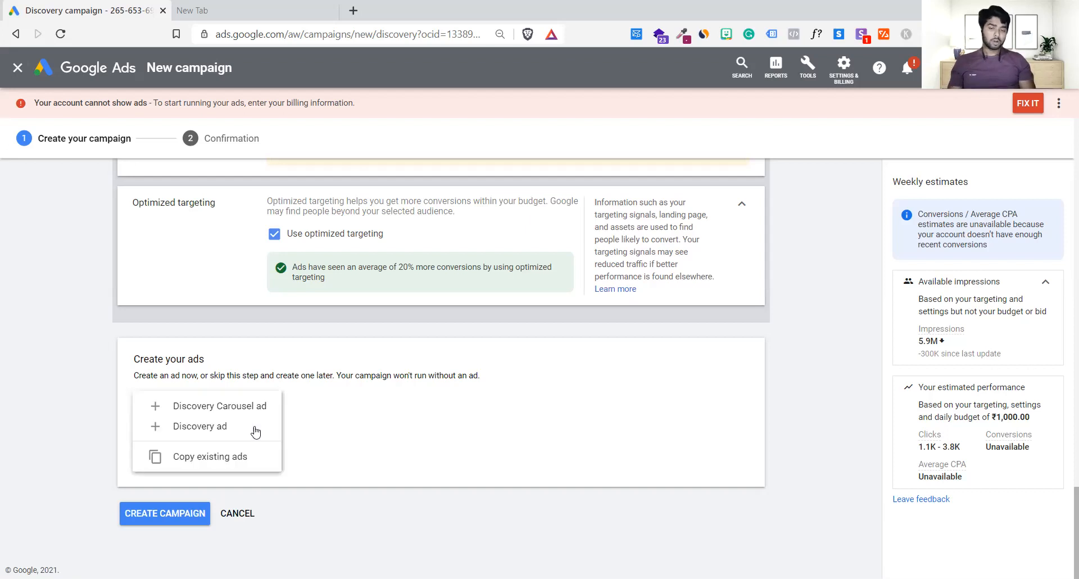
pyautogui.click(214, 432)
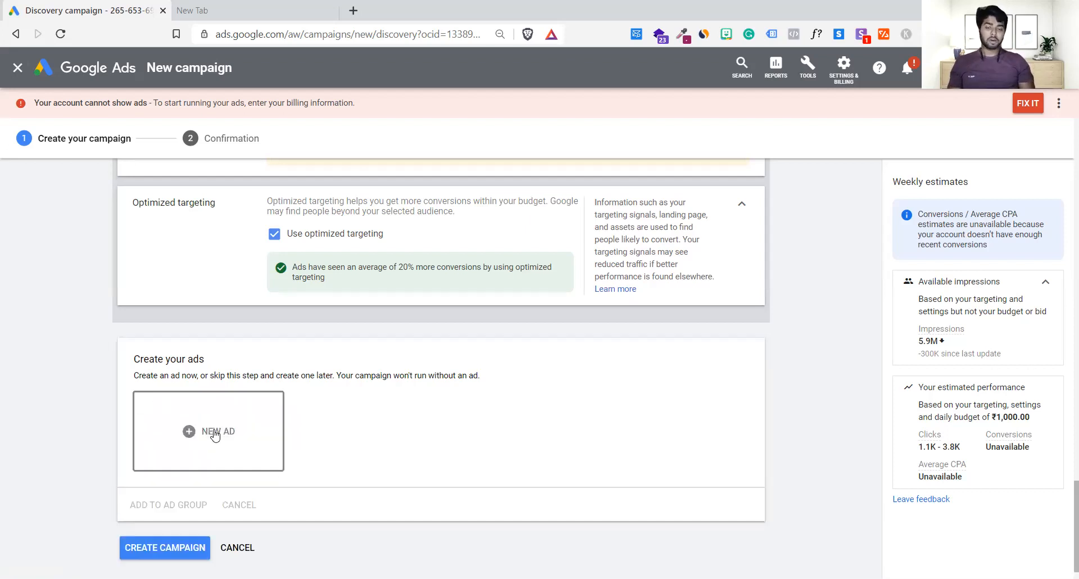
pyautogui.scroll(-4, 495, 428)
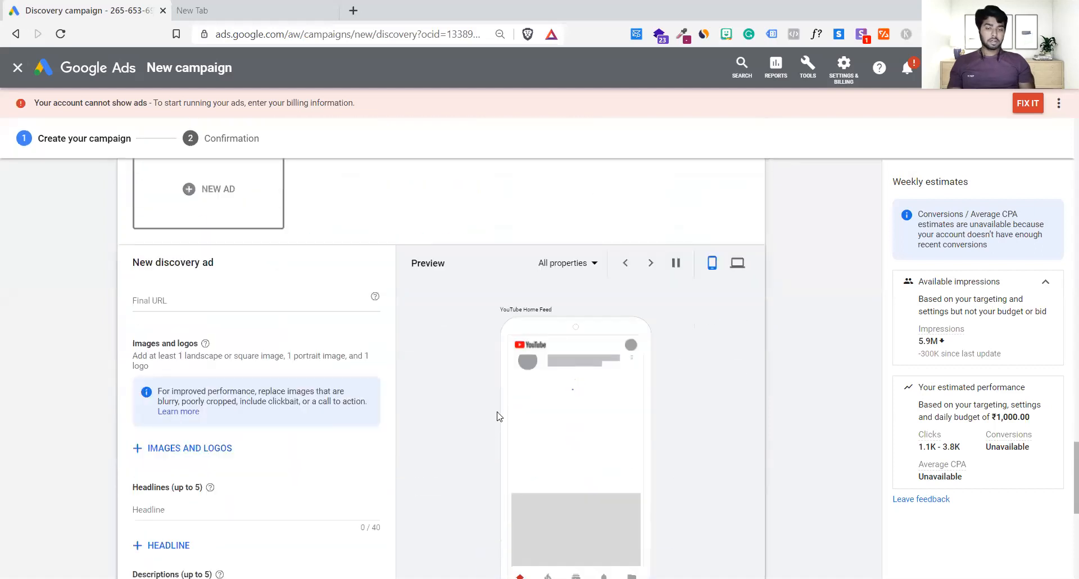
pyautogui.scroll(-2, 497, 416)
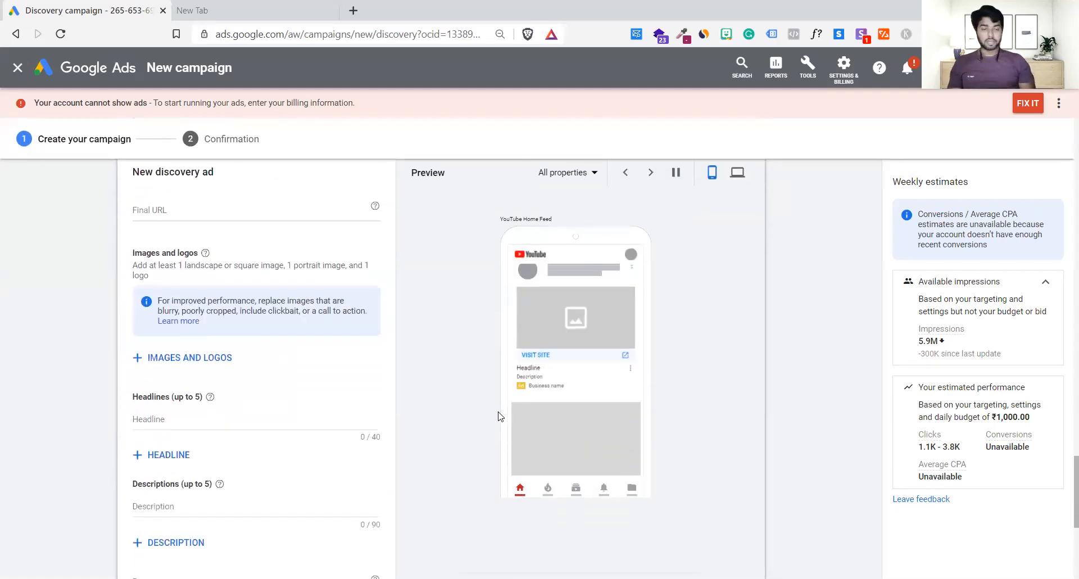
pyautogui.scroll(1, 322, 295)
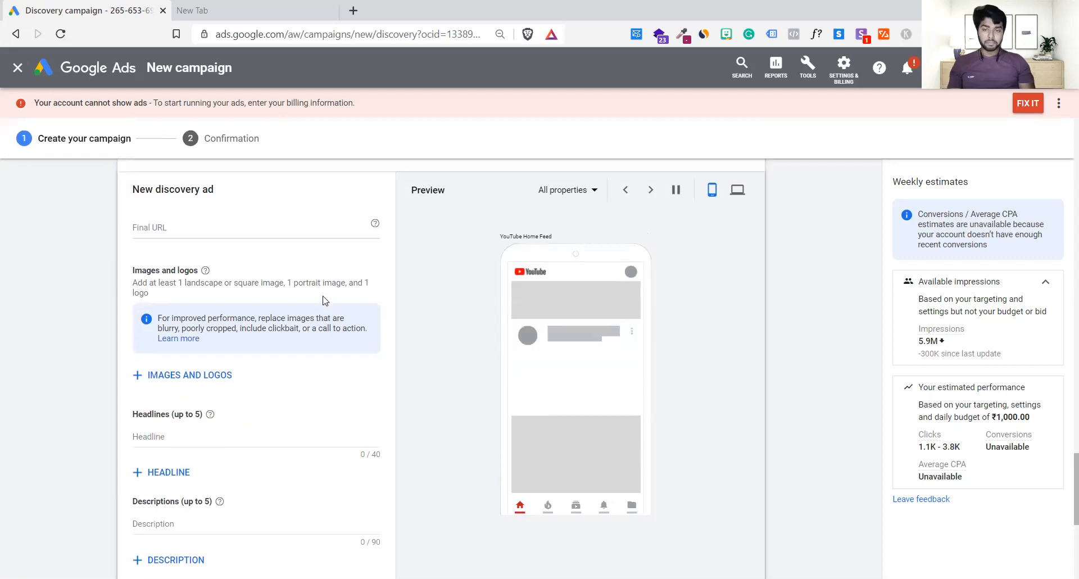
pyautogui.click(240, 232)
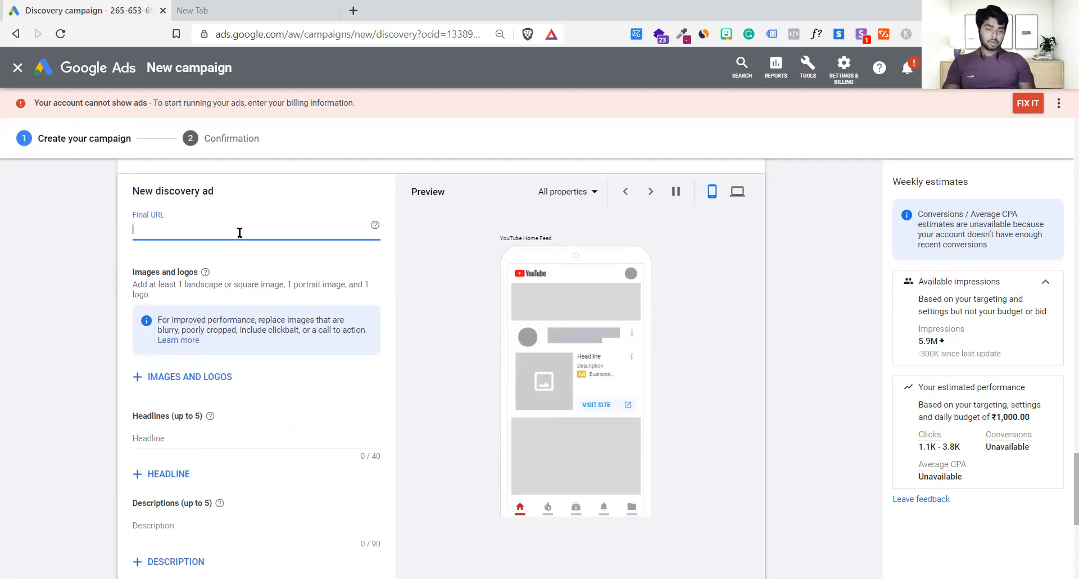
pyautogui.write('getset')
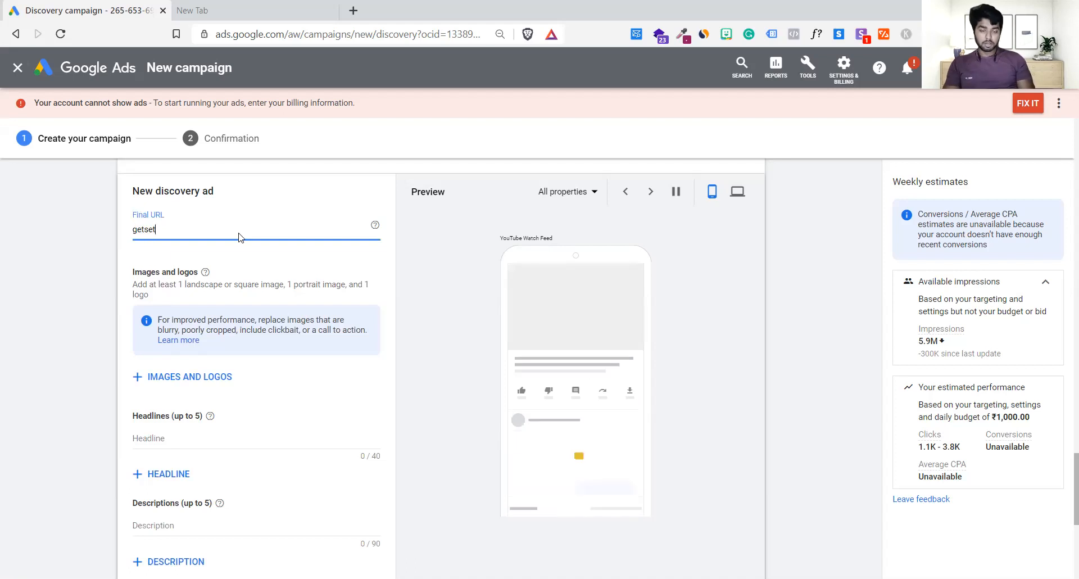
pyautogui.write('link.com')
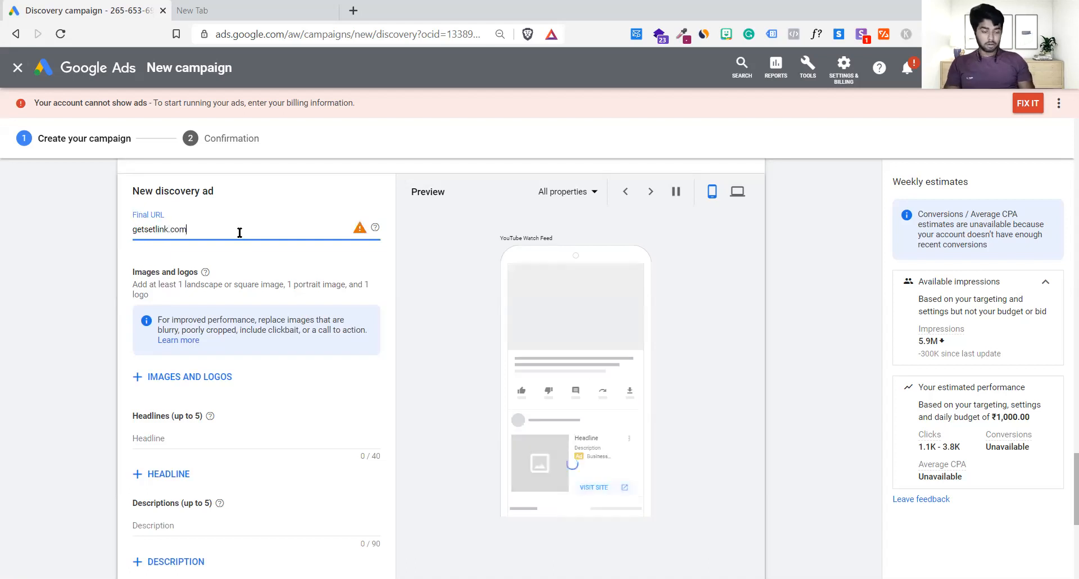
pyautogui.press('Left')
pyautogui.press('Left')
pyautogui.press('Left')
pyautogui.press('Left')
pyautogui.press('Left')
pyautogui.write('https://')
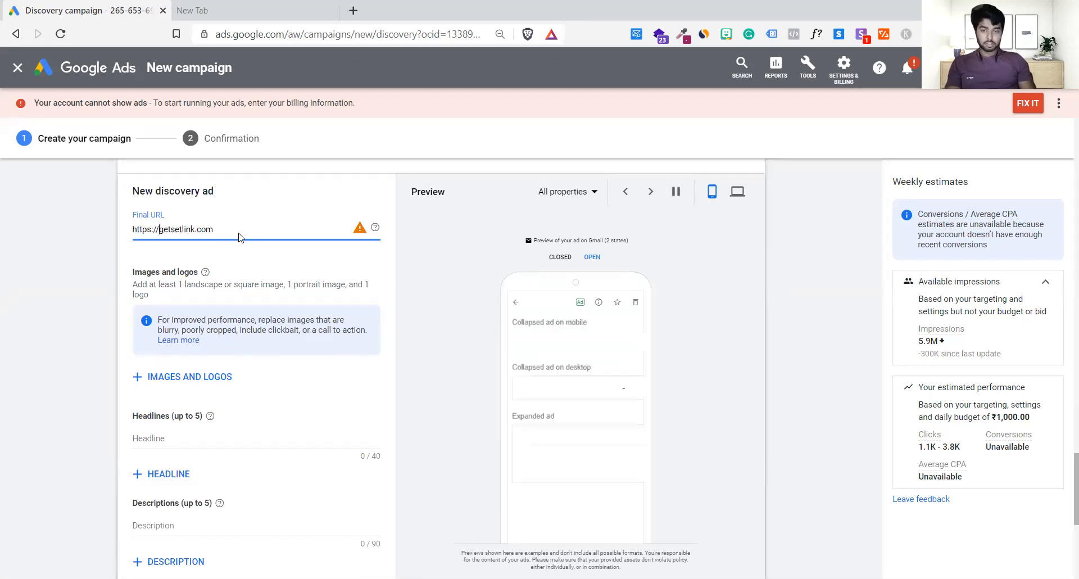
pyautogui.click(71, 297)
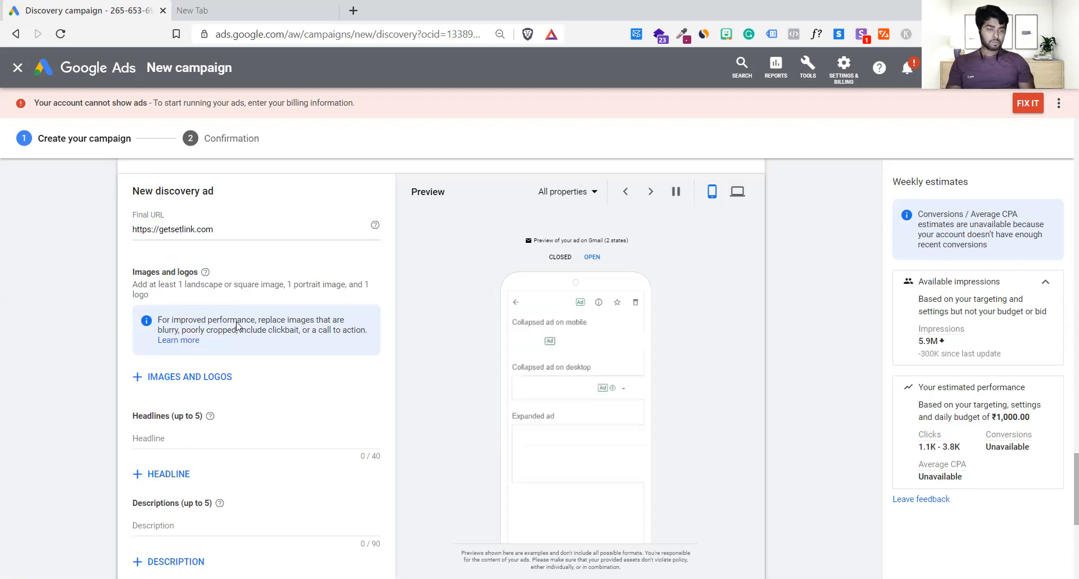
# Step: Add the 192 × 192 hexagonal link icon from the website scan as the ad's logo in 1:1 ratio
pyautogui.scroll(-2, 238, 326)
pyautogui.scroll(1, 239, 326)
pyautogui.click(259, 225)
pyautogui.hotkey('ctrl', 'a')
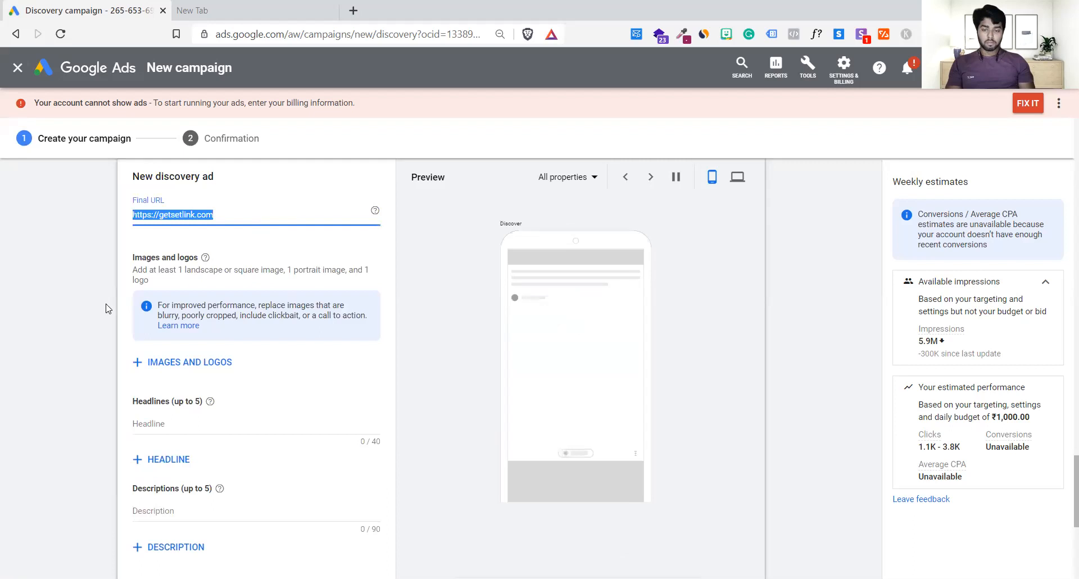
pyautogui.click(187, 361)
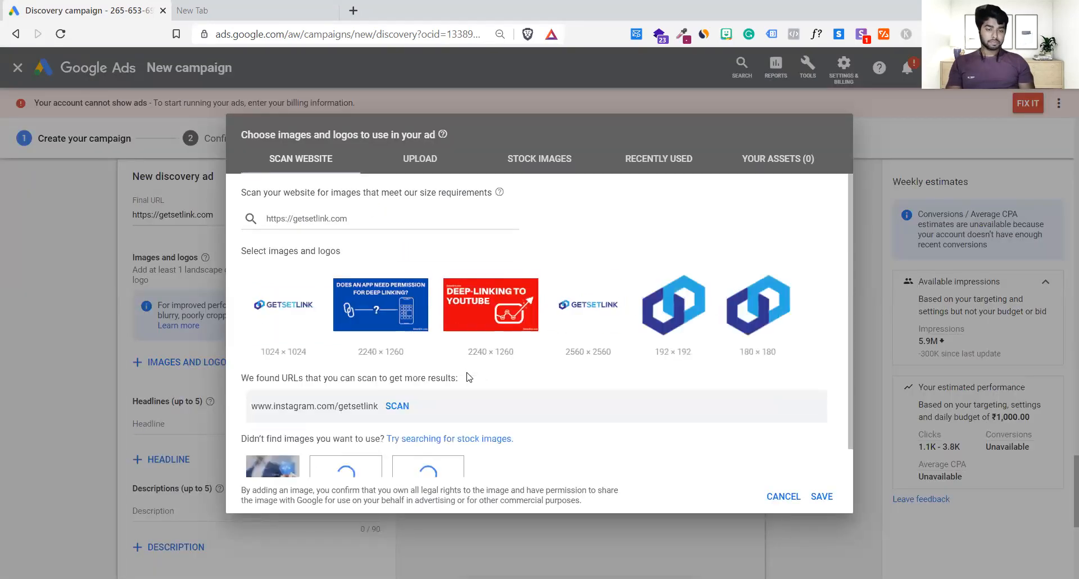
pyautogui.scroll(-1, 469, 377)
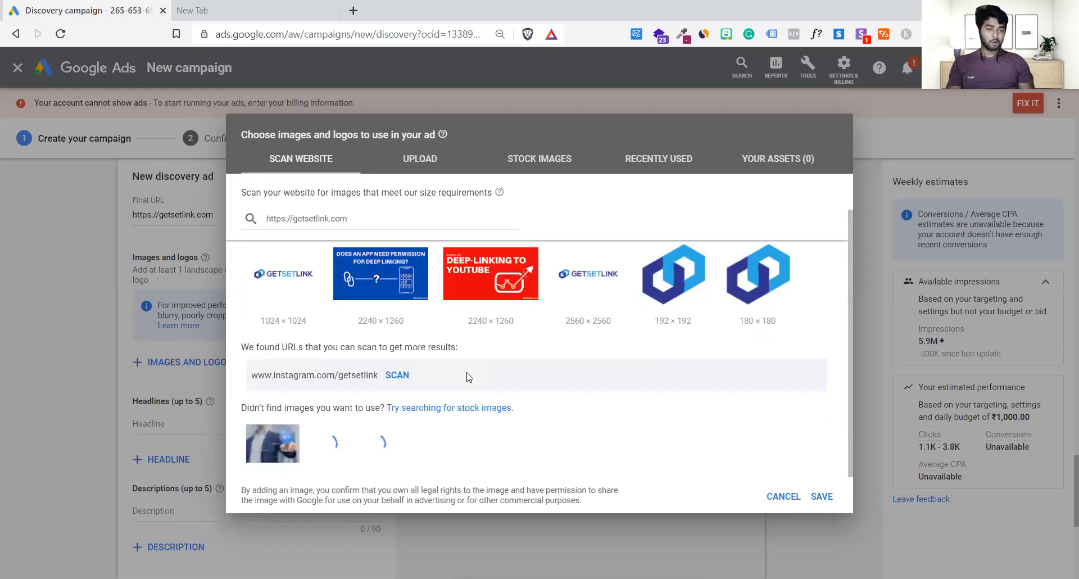
pyautogui.scroll(-1, 469, 377)
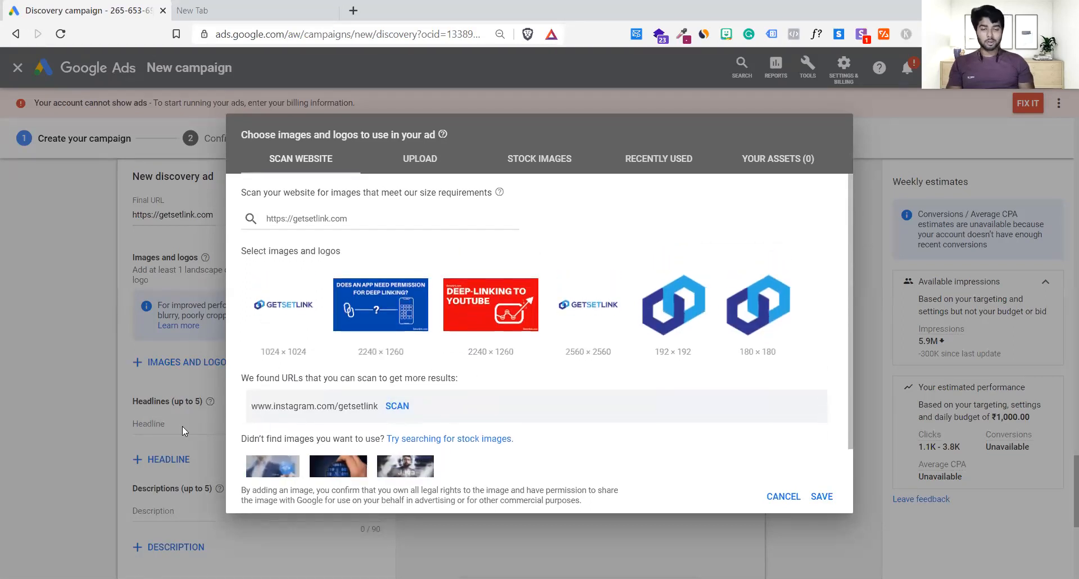
pyautogui.moveTo(458, 313)
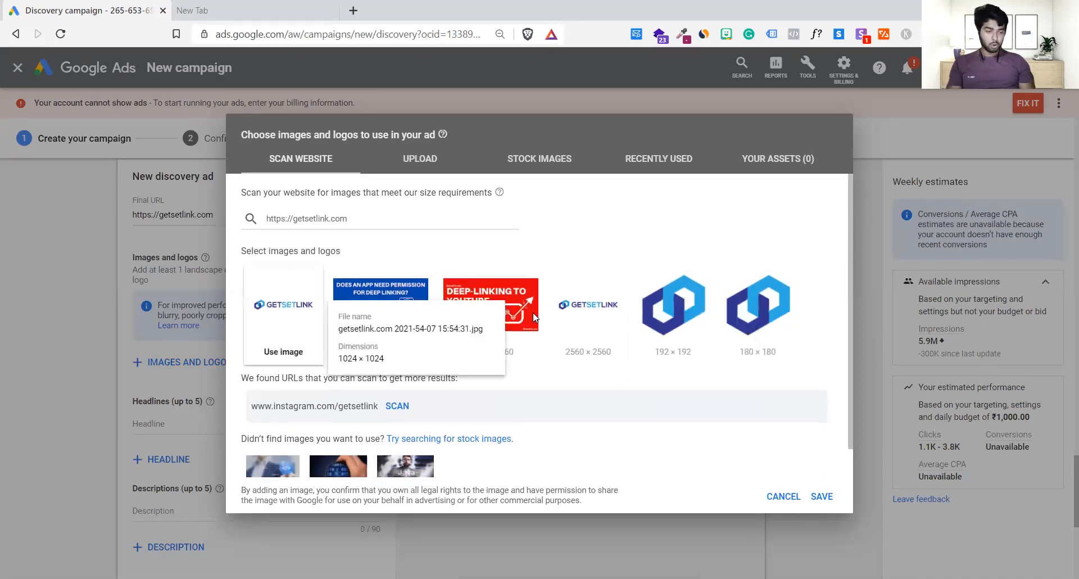
pyautogui.click(671, 319)
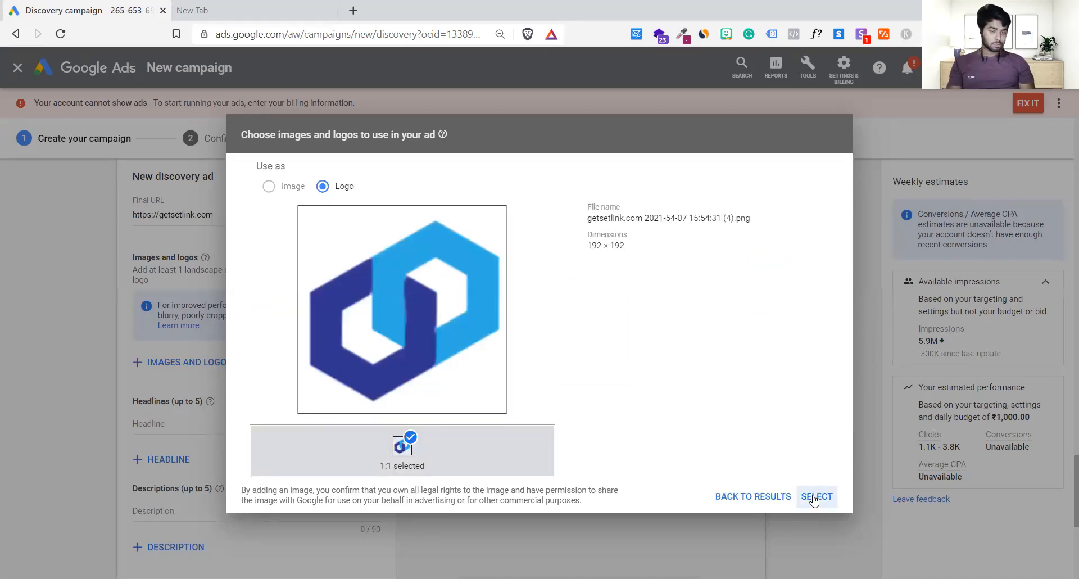
pyautogui.click(818, 496)
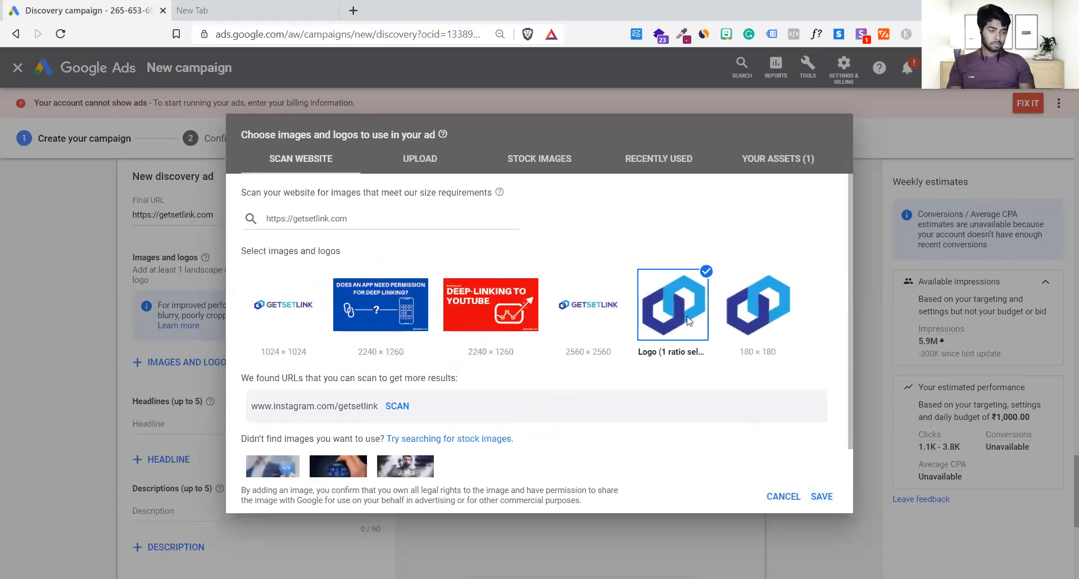
# Step: Add the 1024 × 1024 GETSETLINK image and the red "Deep-linking to YouTube" image in all three ratios and save the selection
pyautogui.click(283, 333)
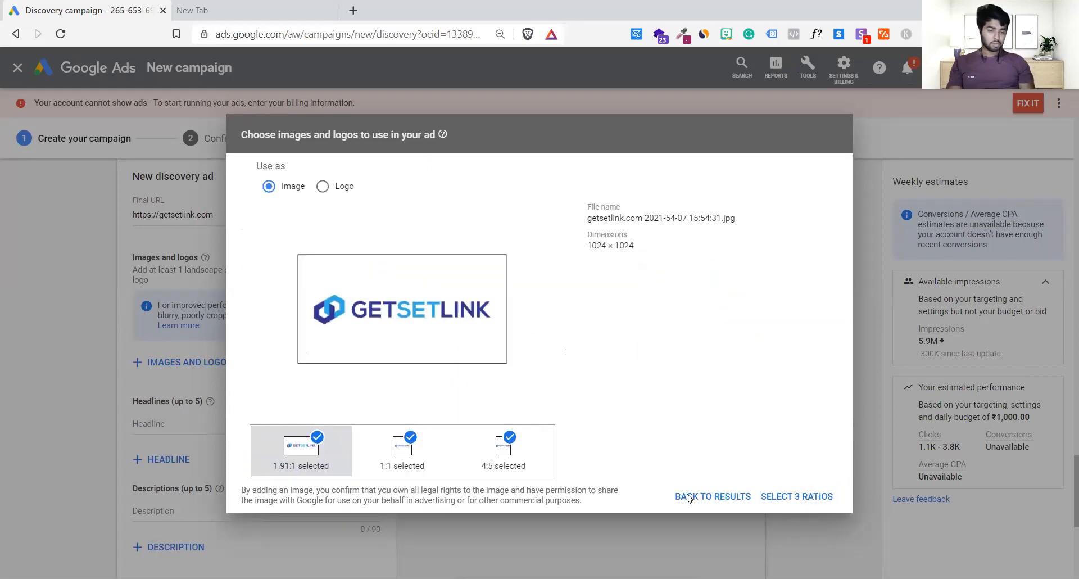
pyautogui.click(789, 502)
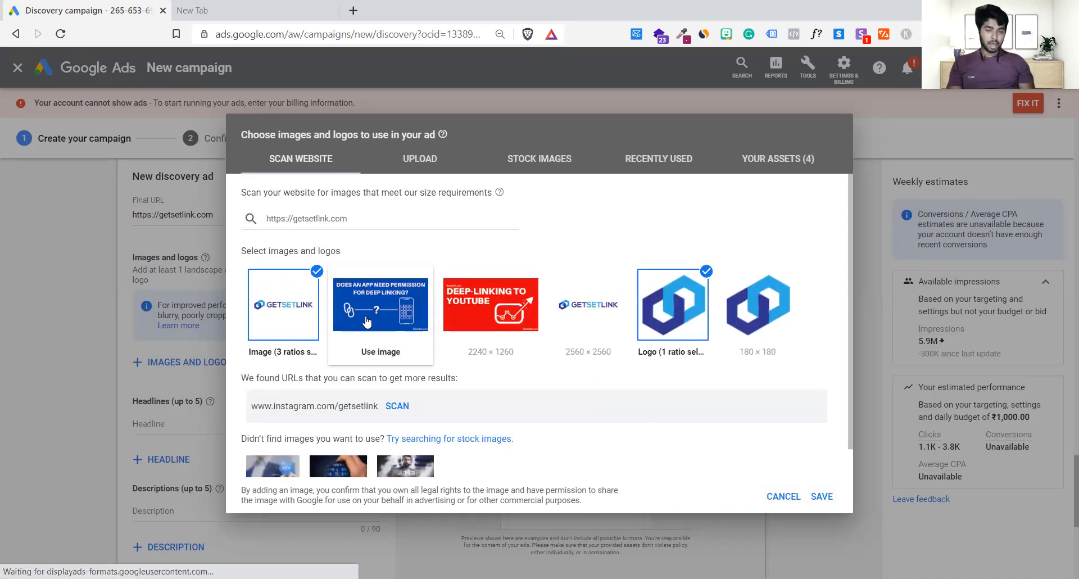
pyautogui.scroll(-1, 366, 321)
pyautogui.click(521, 303)
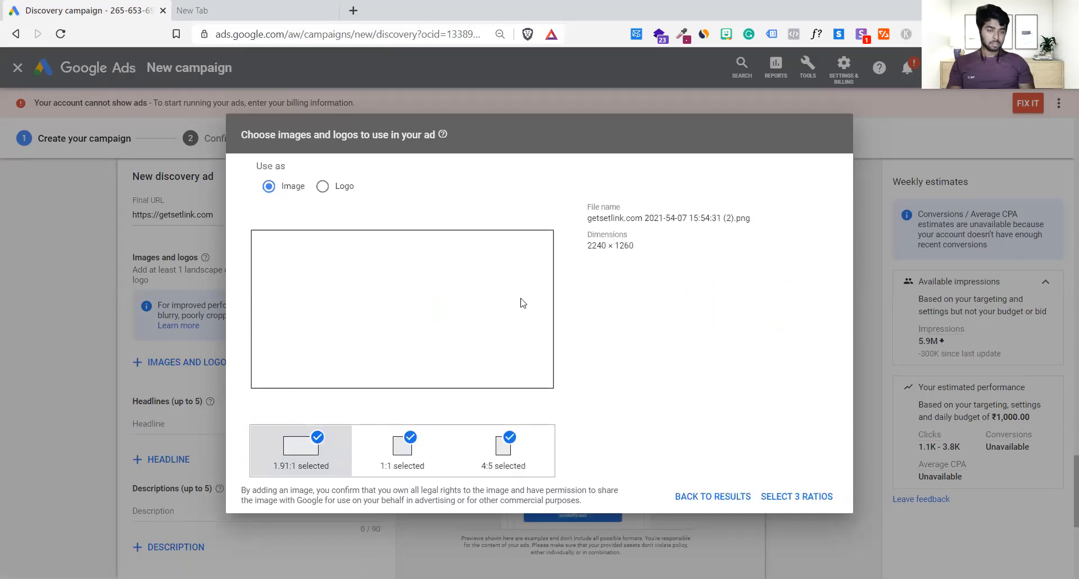
pyautogui.click(787, 502)
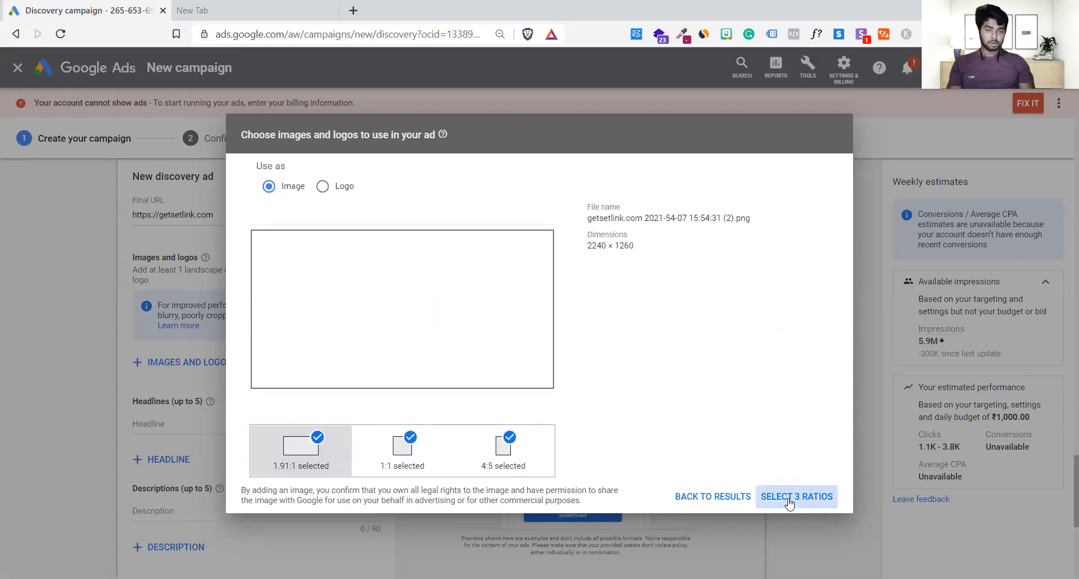
pyautogui.click(822, 496)
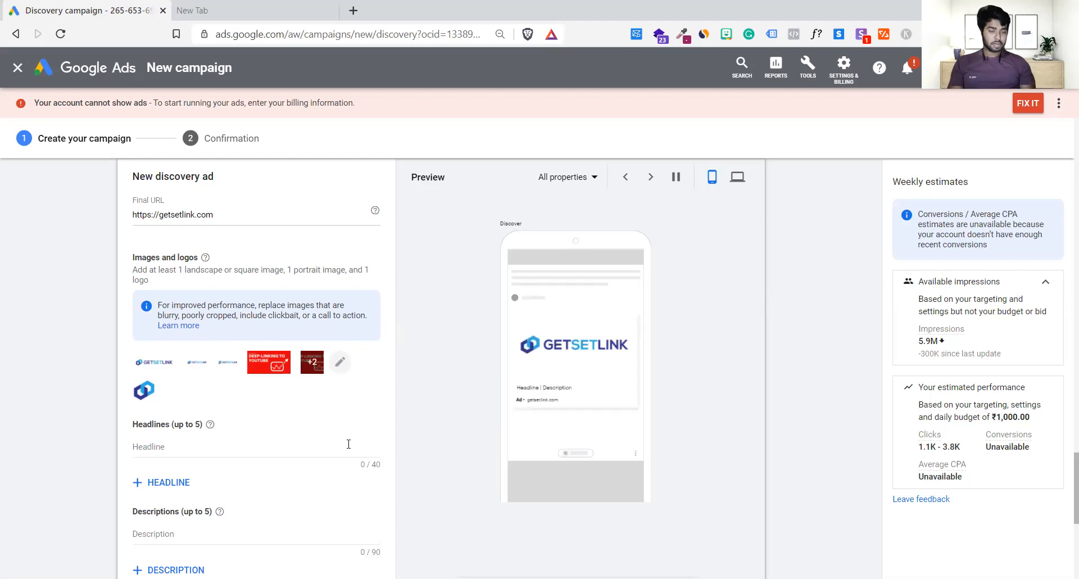
# Step: Preview the ad on desktop for Gmail and YouTube, and switch to the mobile YouTube preview
pyautogui.click(581, 185)
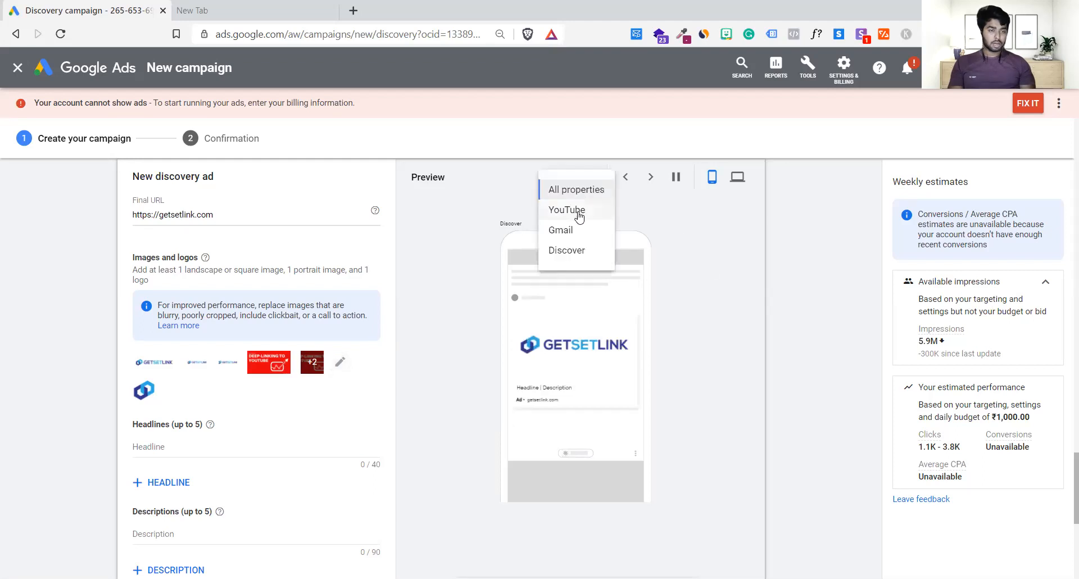
pyautogui.click(732, 177)
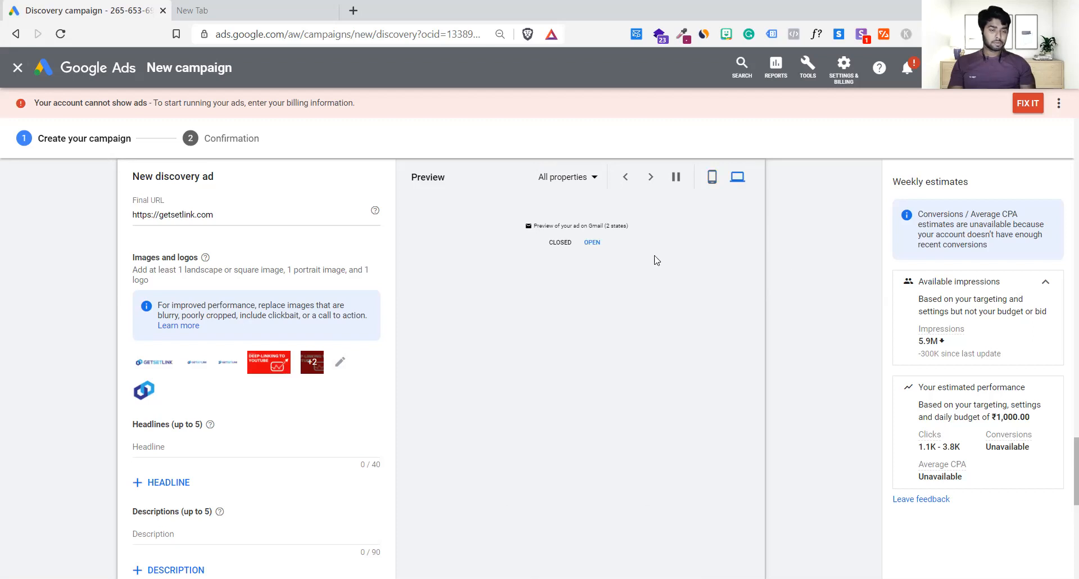
pyautogui.click(593, 243)
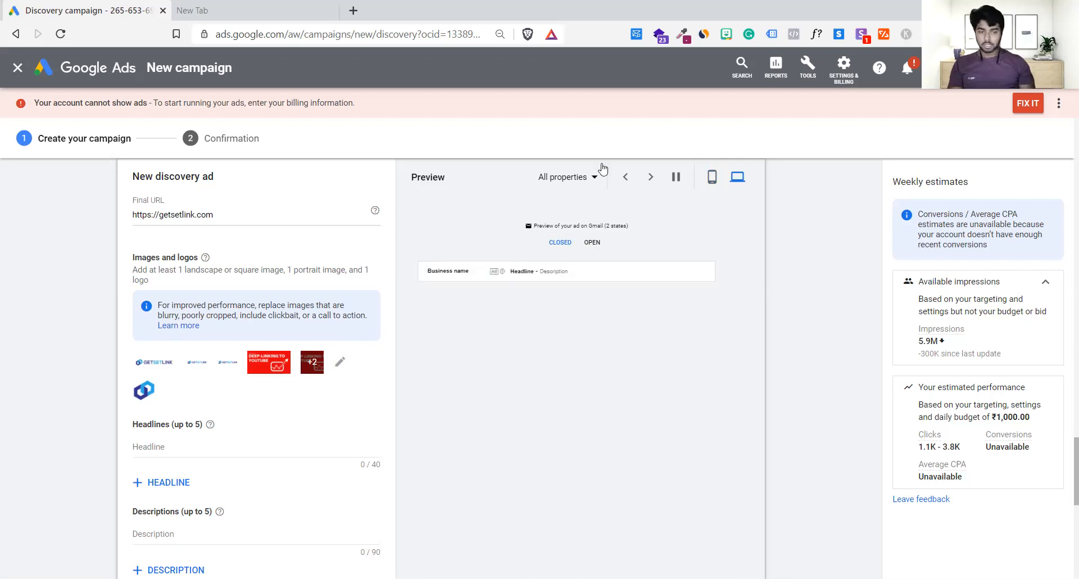
pyautogui.click(593, 178)
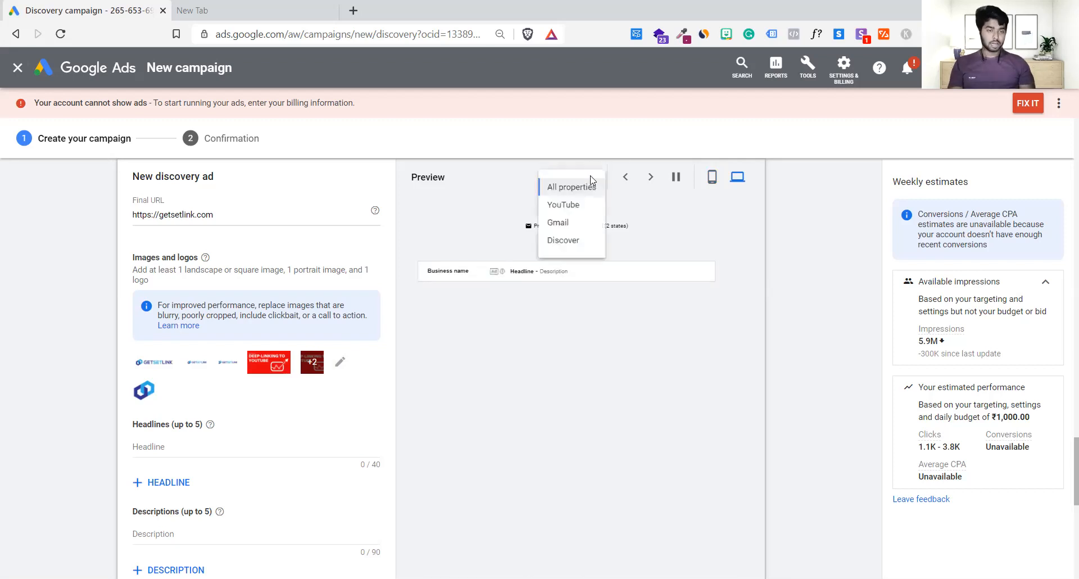
pyautogui.click(568, 210)
pyautogui.scroll(-2, 289, 458)
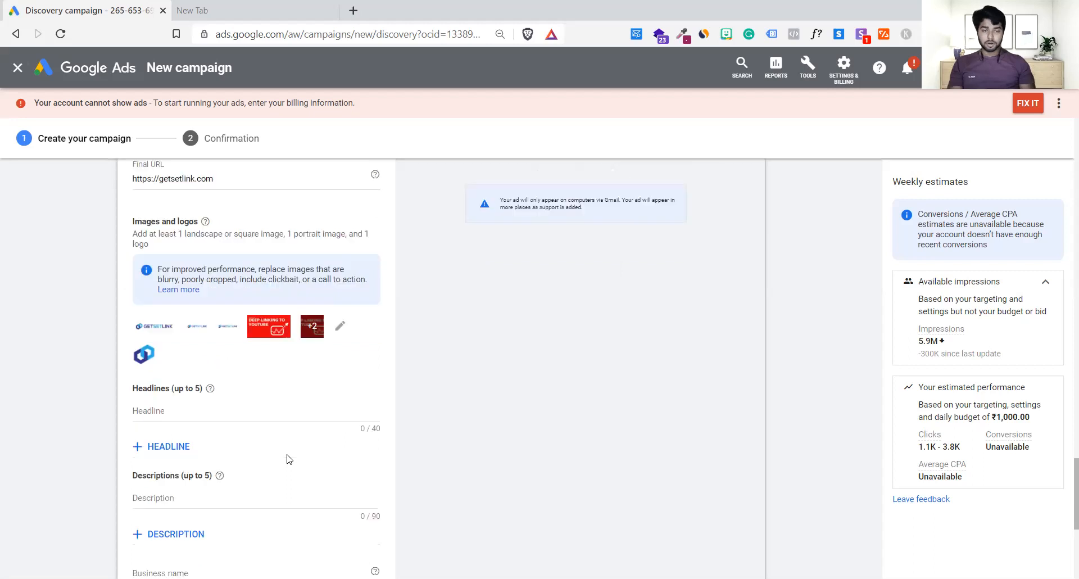
pyautogui.scroll(2, 289, 458)
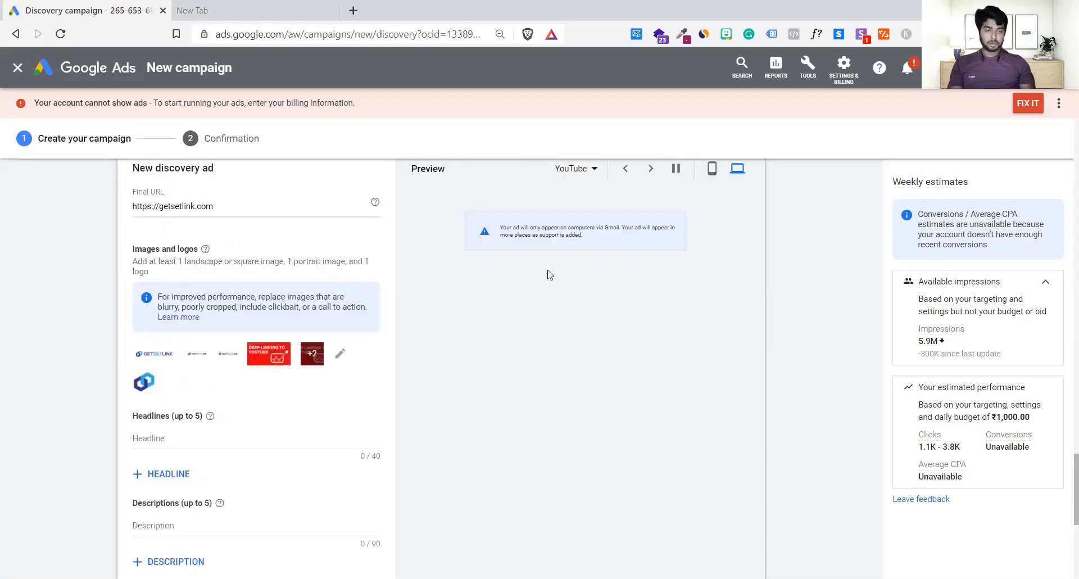
pyautogui.click(711, 168)
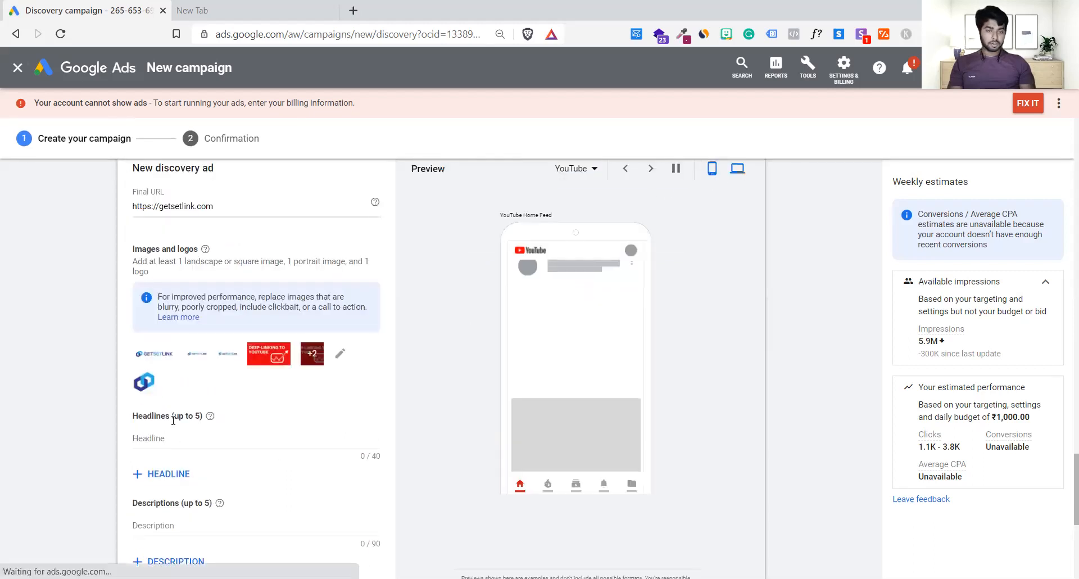
# Step: Enter "Increase more traffic with deeplinks" as the ad's first headline
pyautogui.click(215, 442)
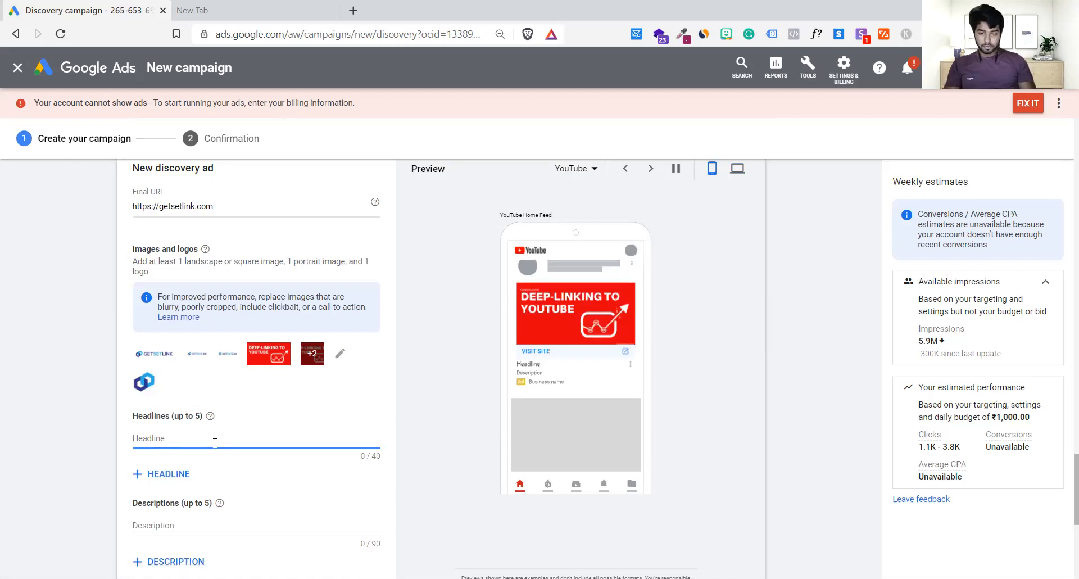
pyautogui.write('Increase mo')
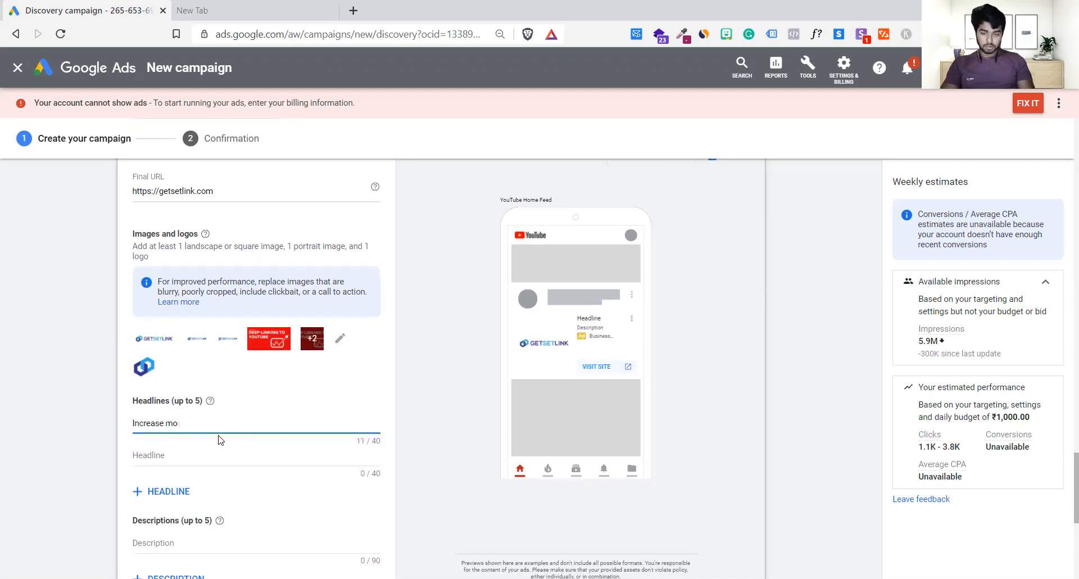
pyautogui.write('re trafd')
pyautogui.press('BackSpace')
pyautogui.press('BackSpace')
pyautogui.press('BackSpace')
pyautogui.write('f')
pyautogui.press('BackSpace')
pyautogui.write('a')
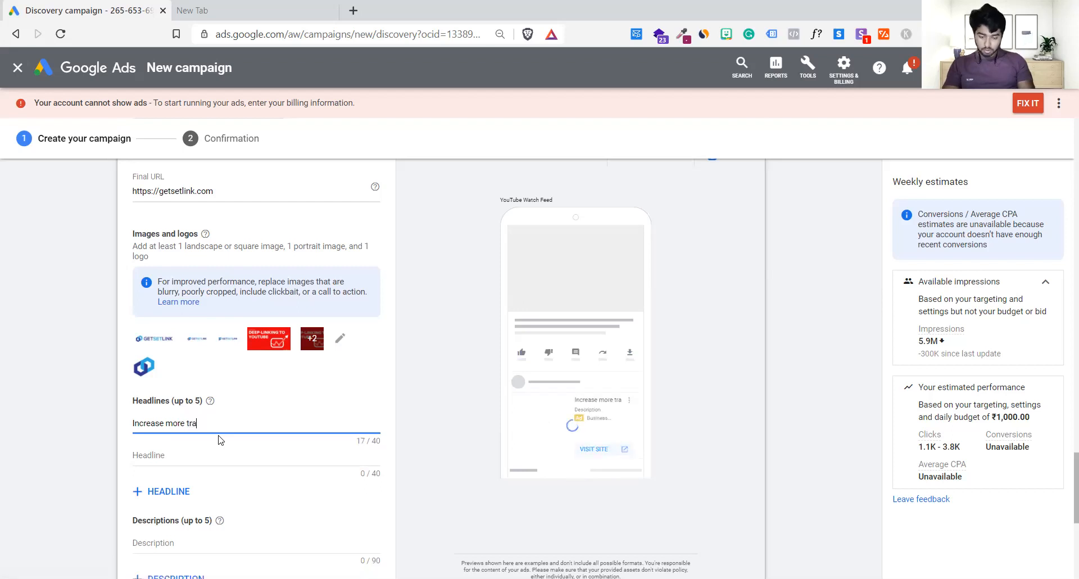
pyautogui.write('ffic')
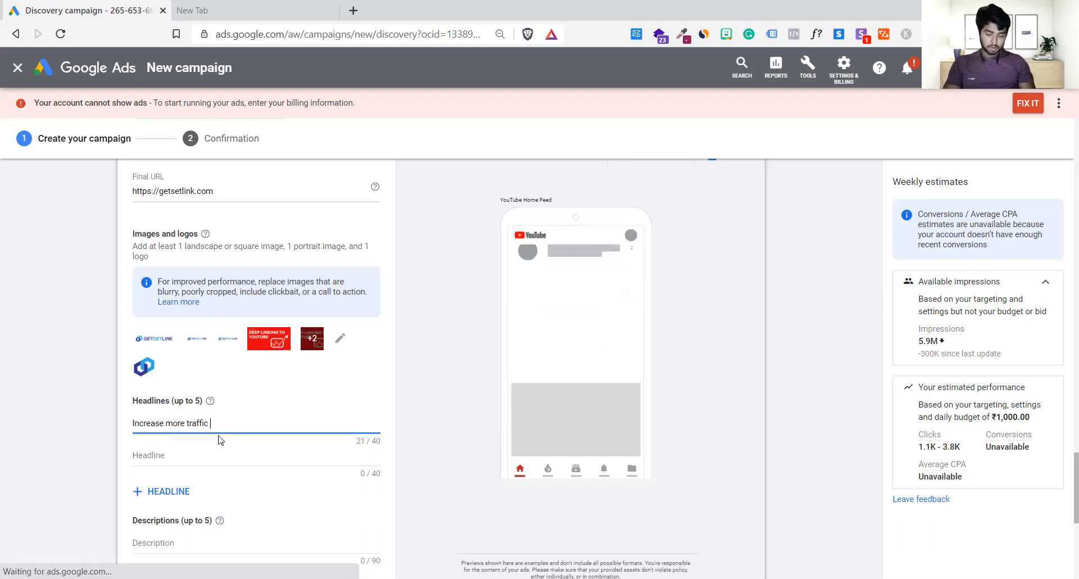
pyautogui.write(' wit h')
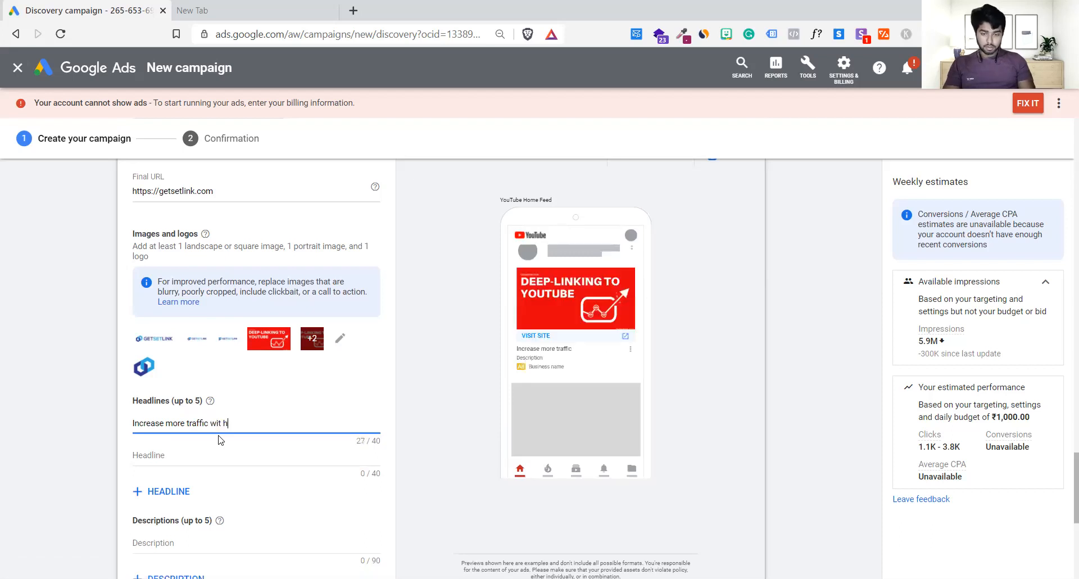
pyautogui.press('BackSpace')
pyautogui.press('BackSpace')
pyautogui.press('BackSpace')
pyautogui.write('th')
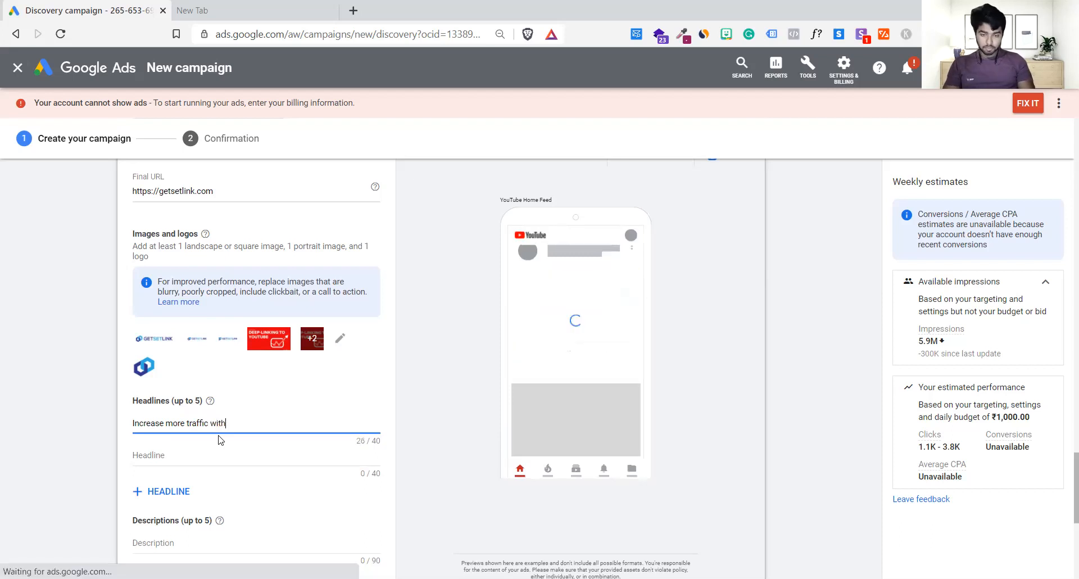
pyautogui.write(' deeplinks')
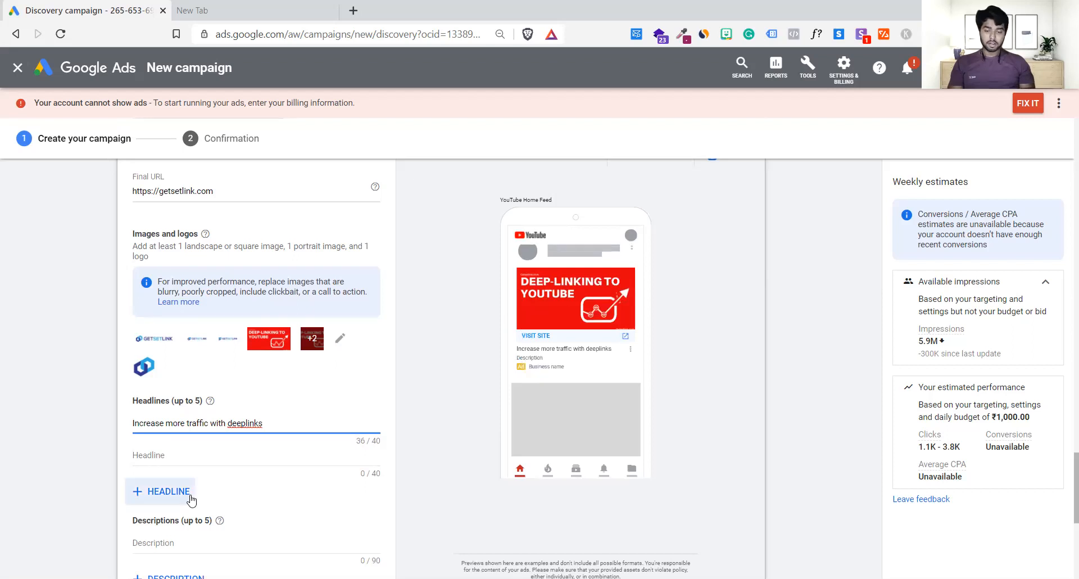
# Step: Enter "Helps to enhance UX and conversions" as the ad's first description, correcting its spelling and capitalisation
pyautogui.scroll(-2, 213, 454)
pyautogui.click(213, 451)
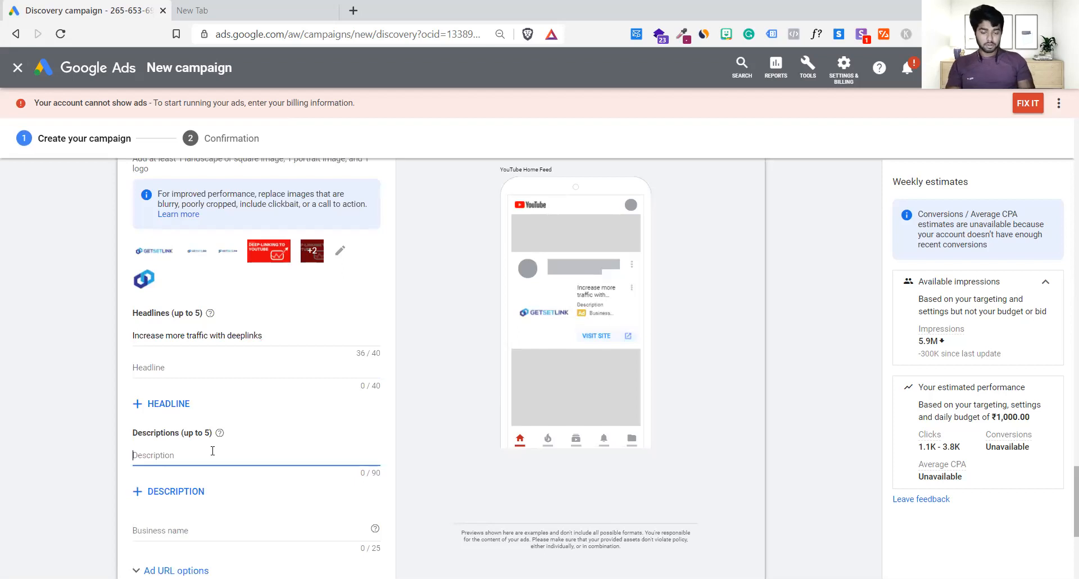
pyautogui.write('hek')
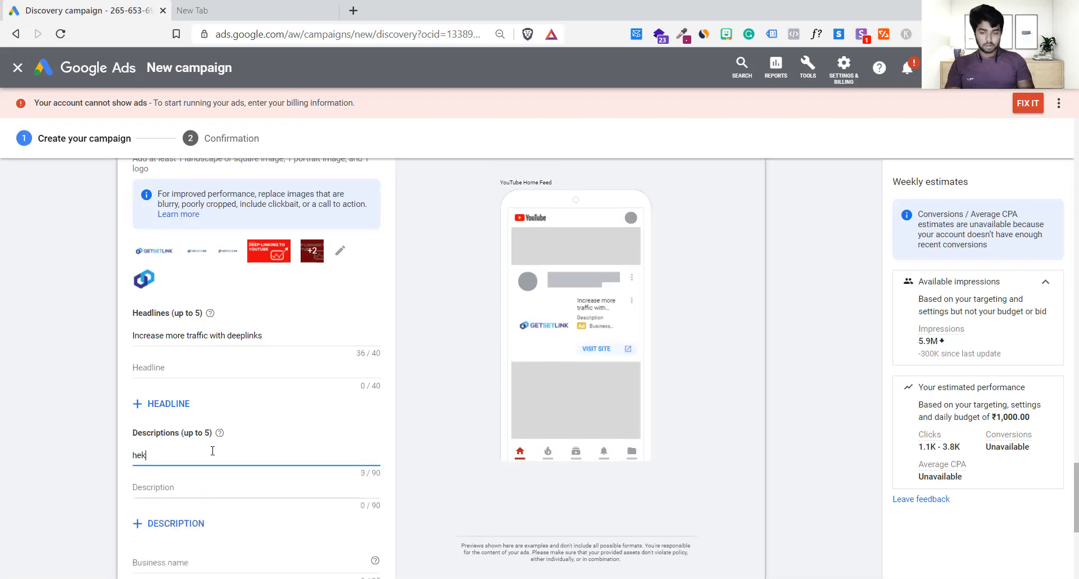
pyautogui.press('BackSpace')
pyautogui.write('lps t')
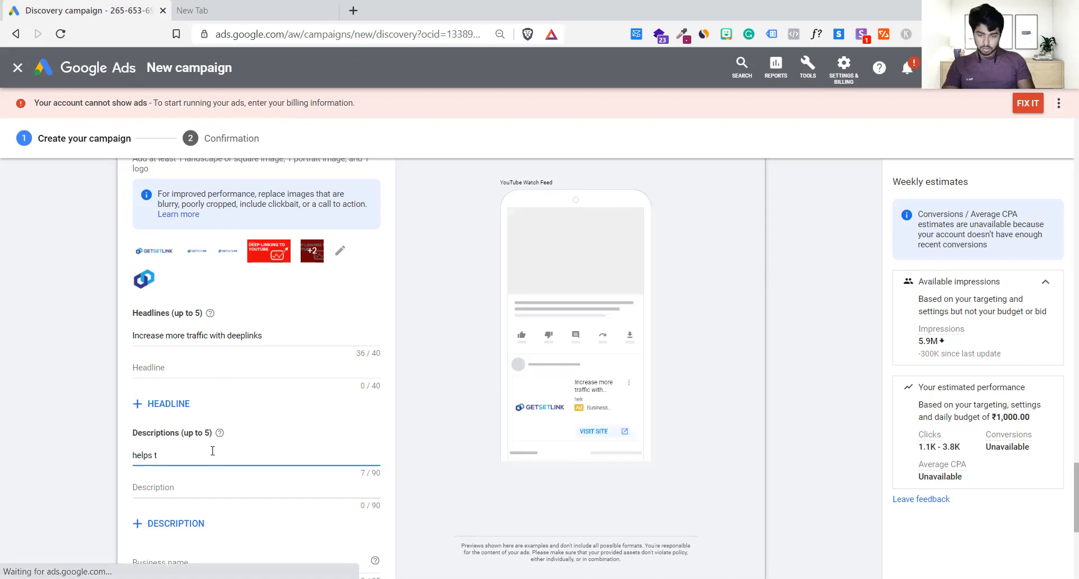
pyautogui.write('o enhanace ')
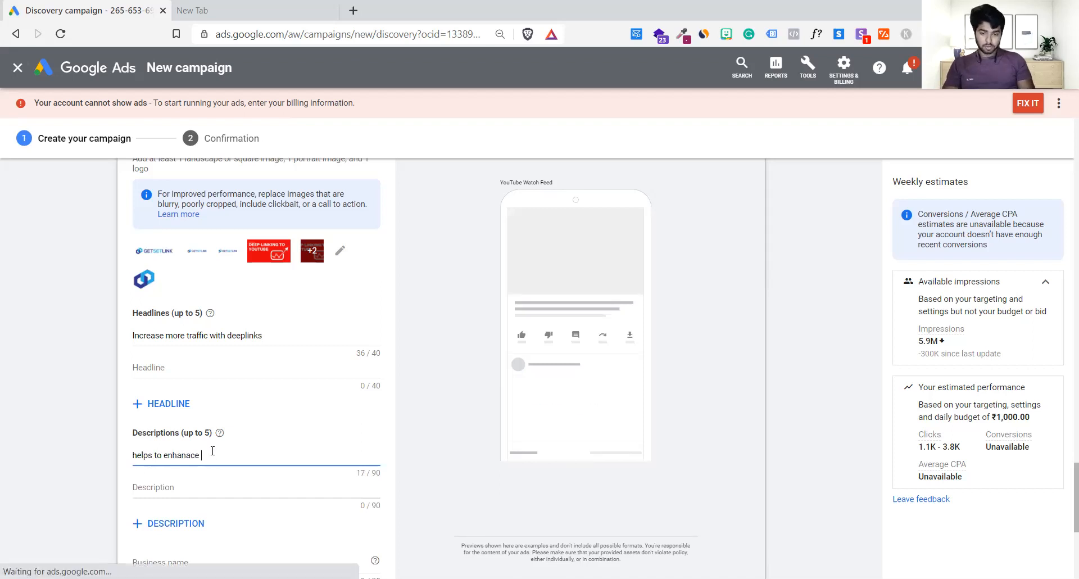
pyautogui.write('UX')
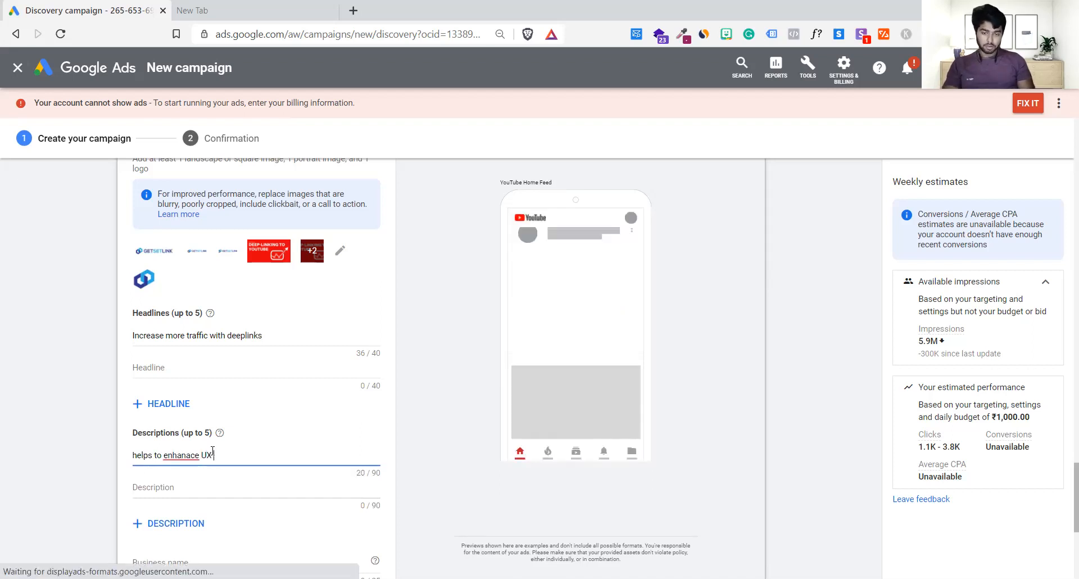
pyautogui.click(185, 455)
pyautogui.click(204, 369)
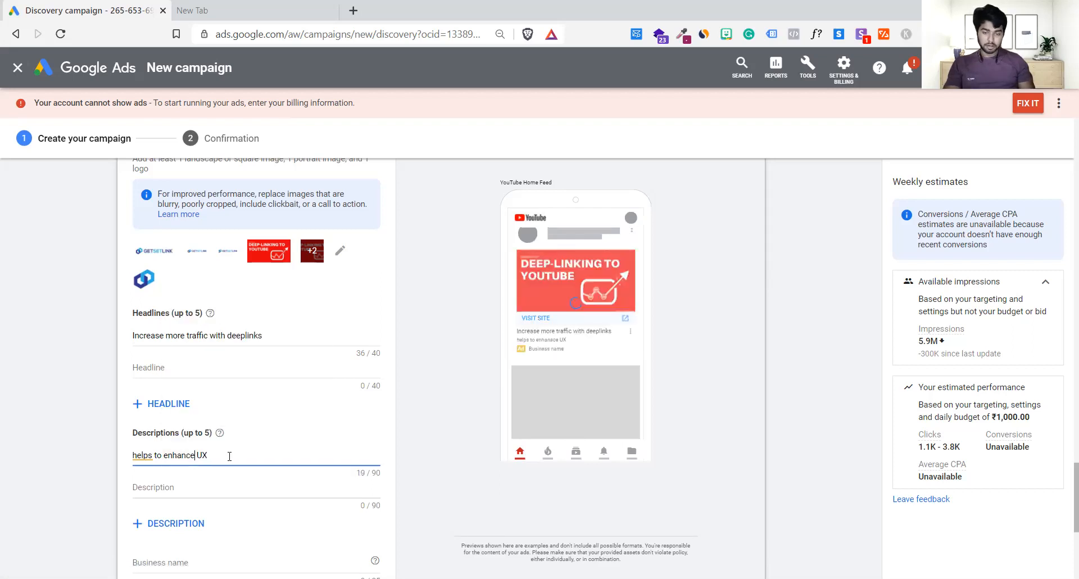
pyautogui.click(229, 456)
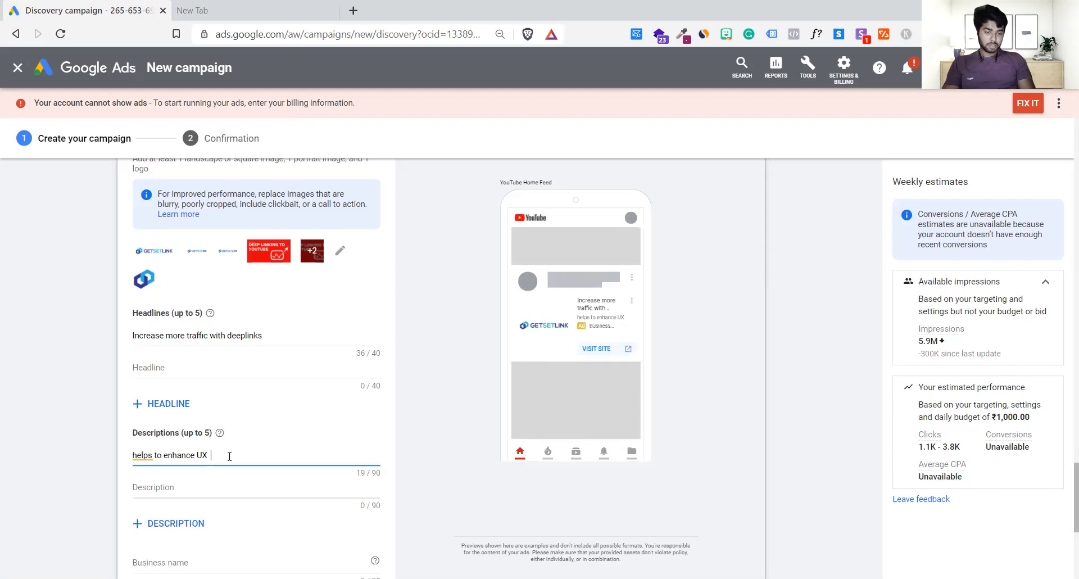
pyautogui.write('and to')
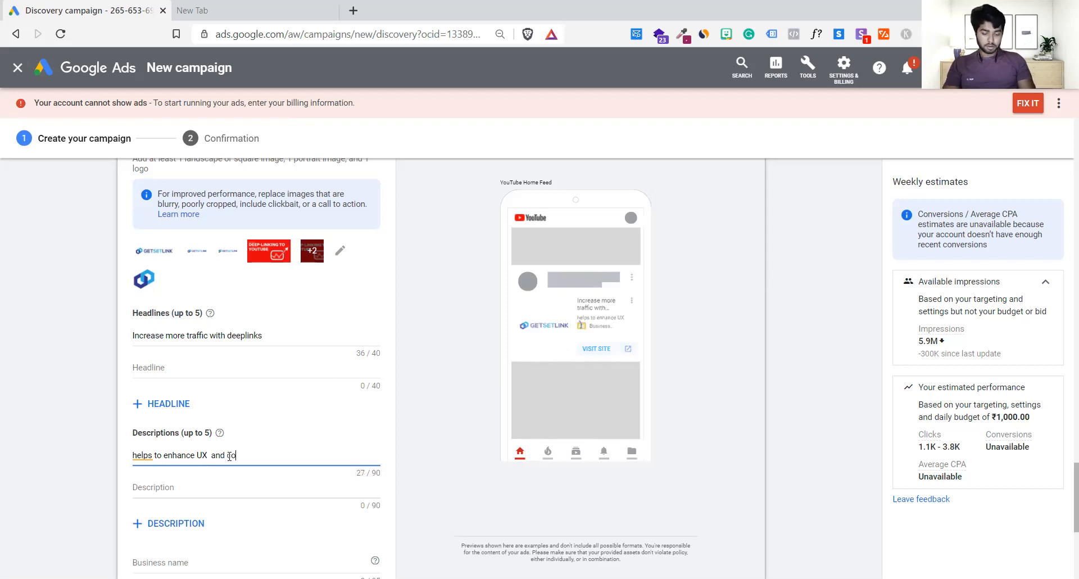
pyautogui.write('nversions')
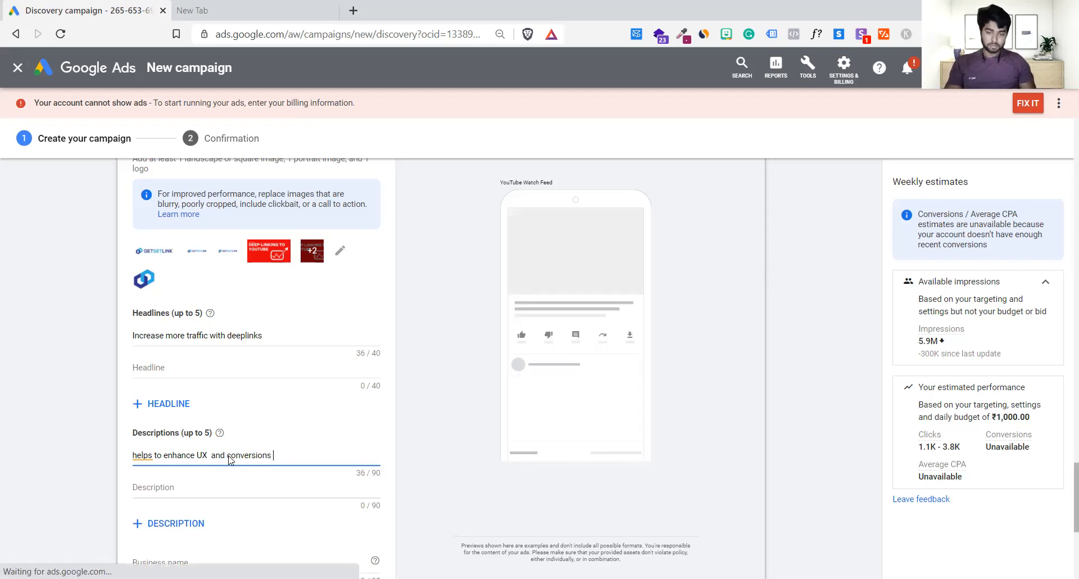
pyautogui.click(142, 456)
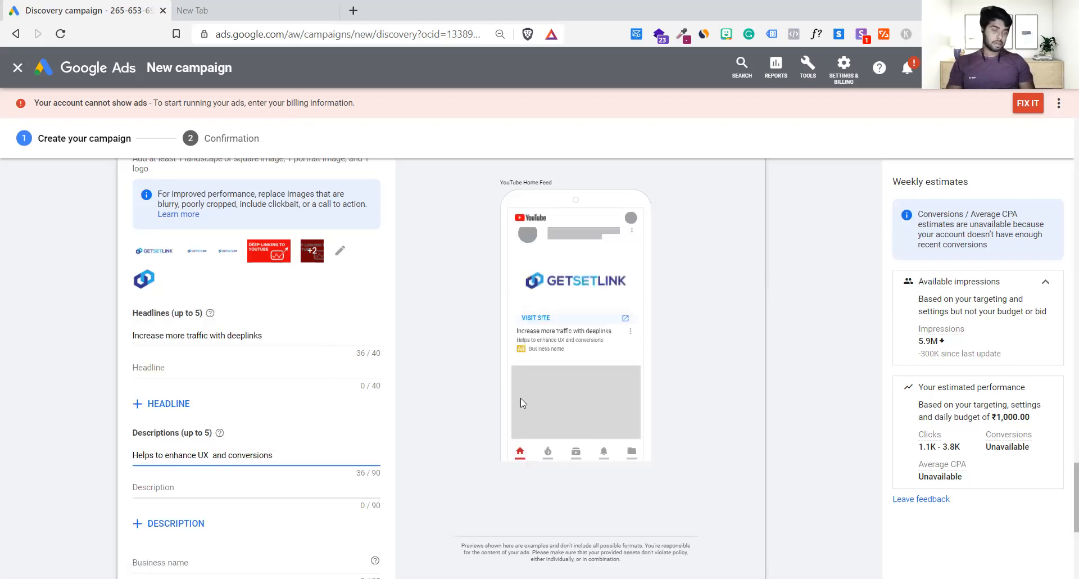
# Step: Enter "Getsetlink" as the ad's business name
pyautogui.scroll(1, 321, 413)
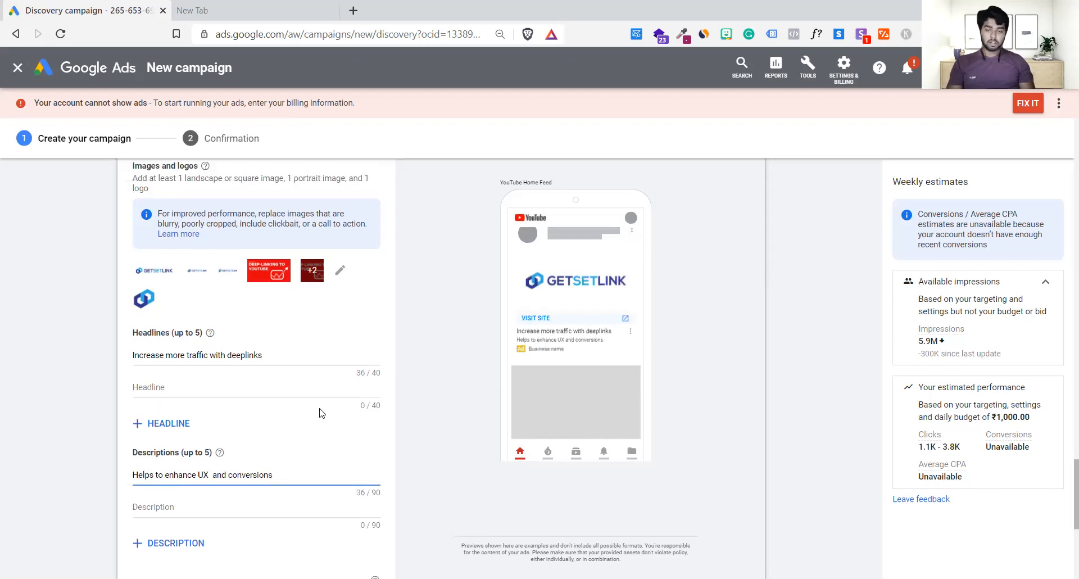
pyautogui.scroll(-5, 322, 413)
pyautogui.click(164, 318)
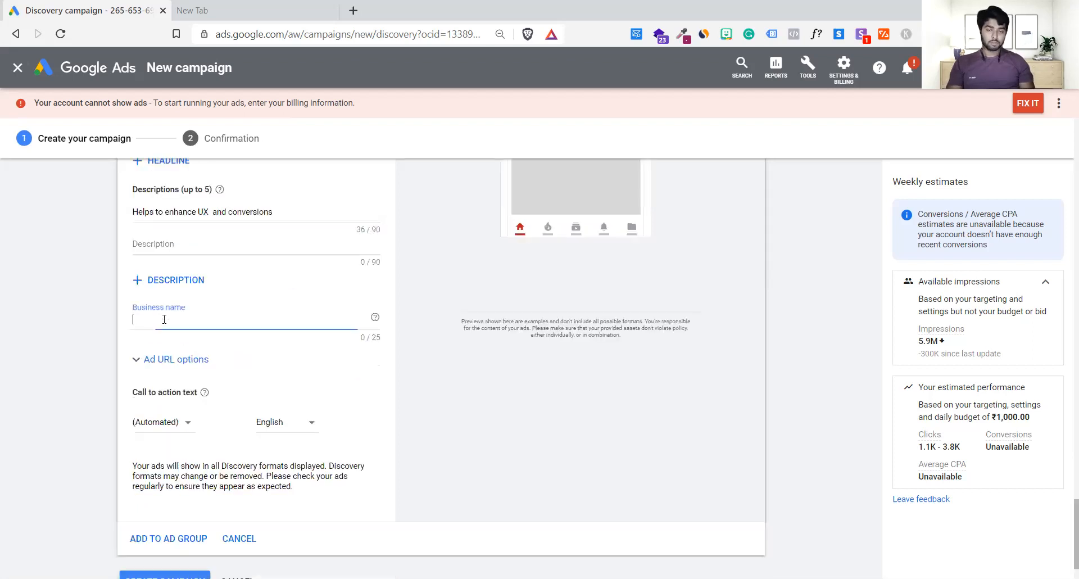
pyautogui.write('Getset')
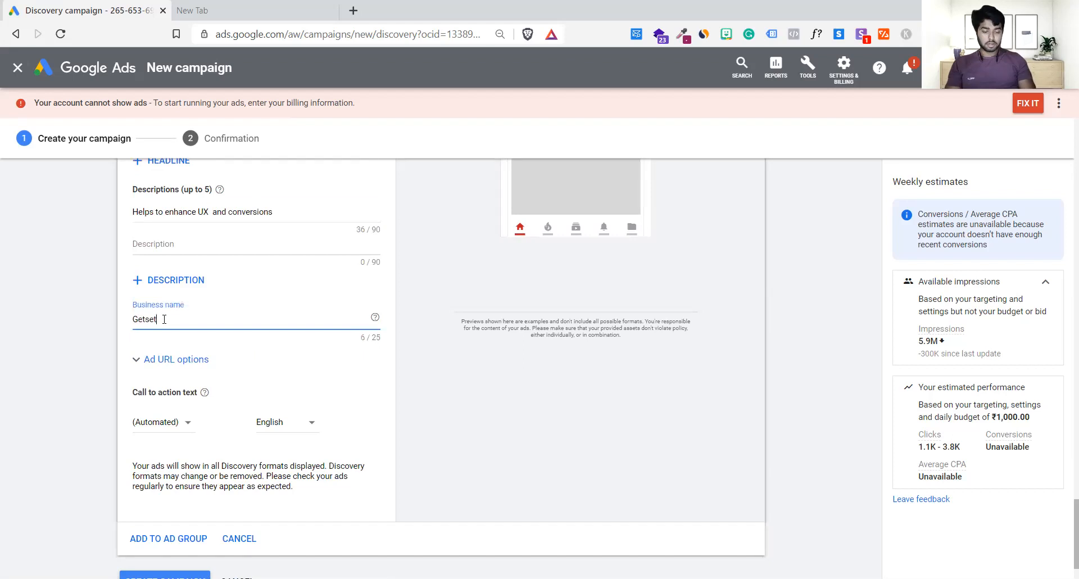
pyautogui.write('link')
pyautogui.click(489, 429)
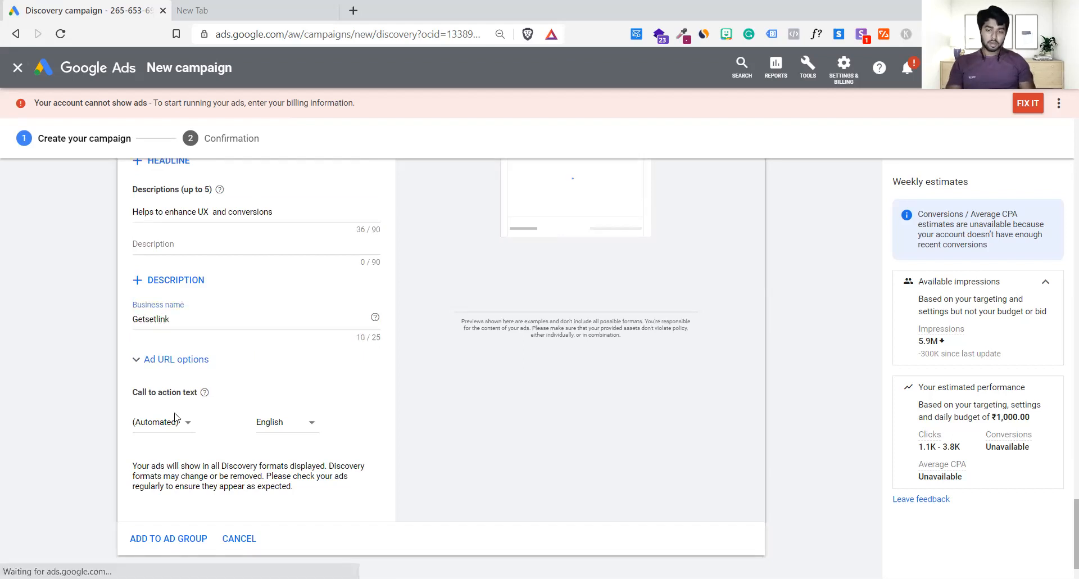
# Step: Review the available call-to-action texts and compare the ad's YouTube preview on desktop and mobile
pyautogui.scroll(-1, 175, 404)
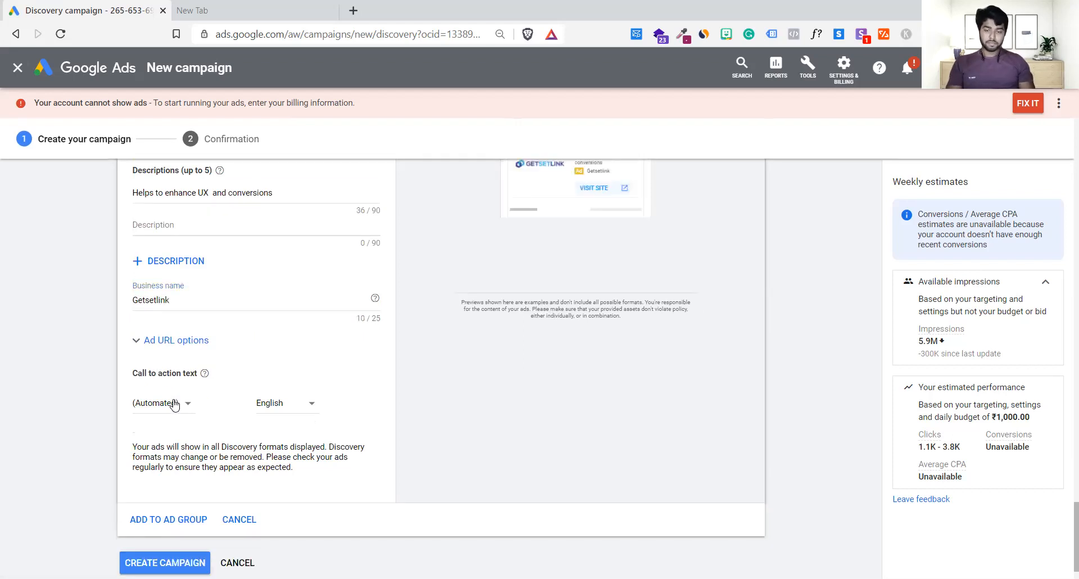
pyautogui.click(174, 404)
pyautogui.click(585, 419)
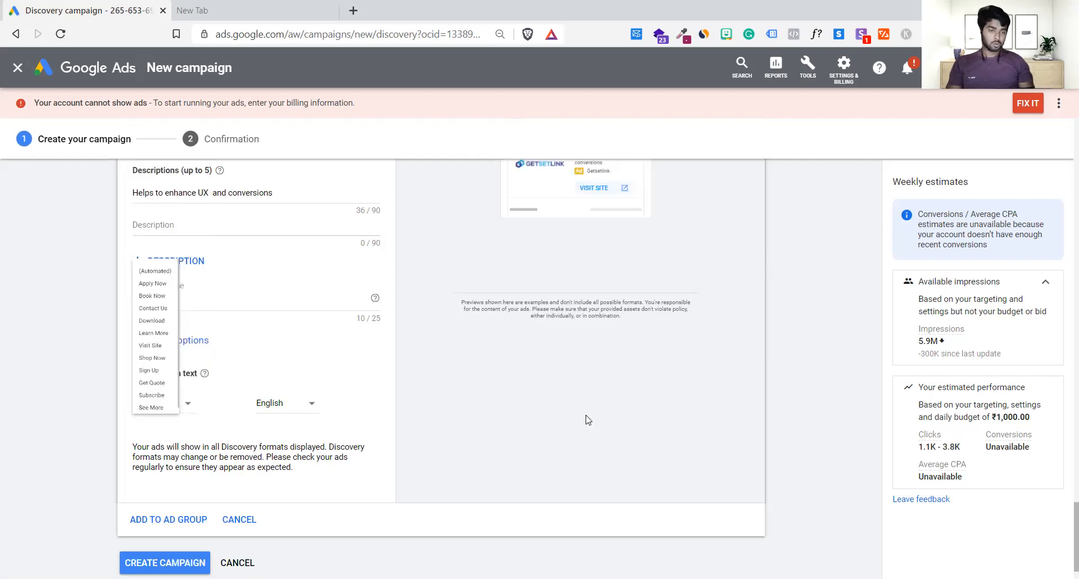
pyautogui.scroll(2, 587, 420)
pyautogui.scroll(3, 586, 420)
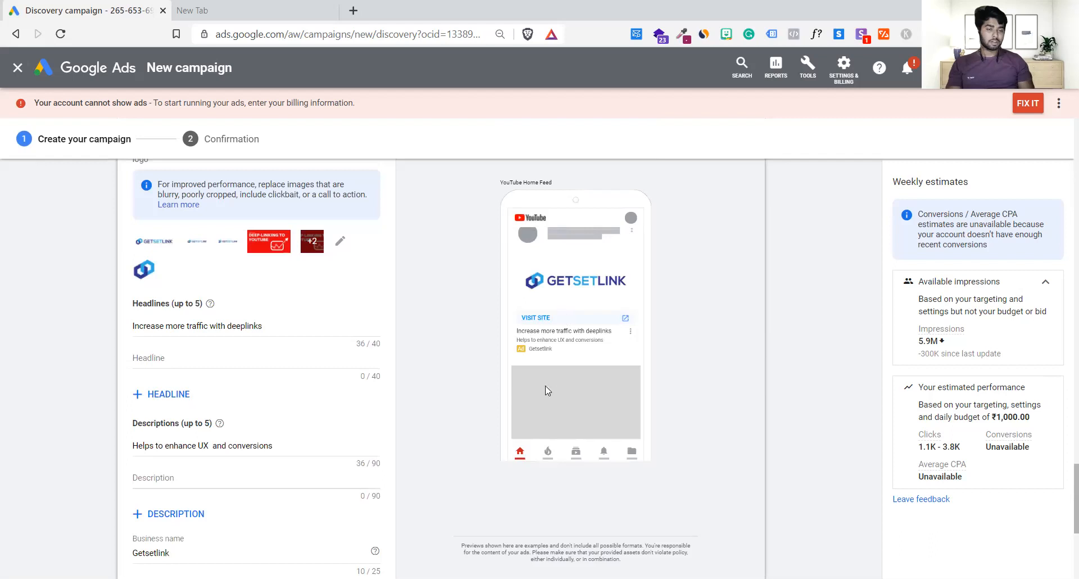
pyautogui.scroll(2, 660, 309)
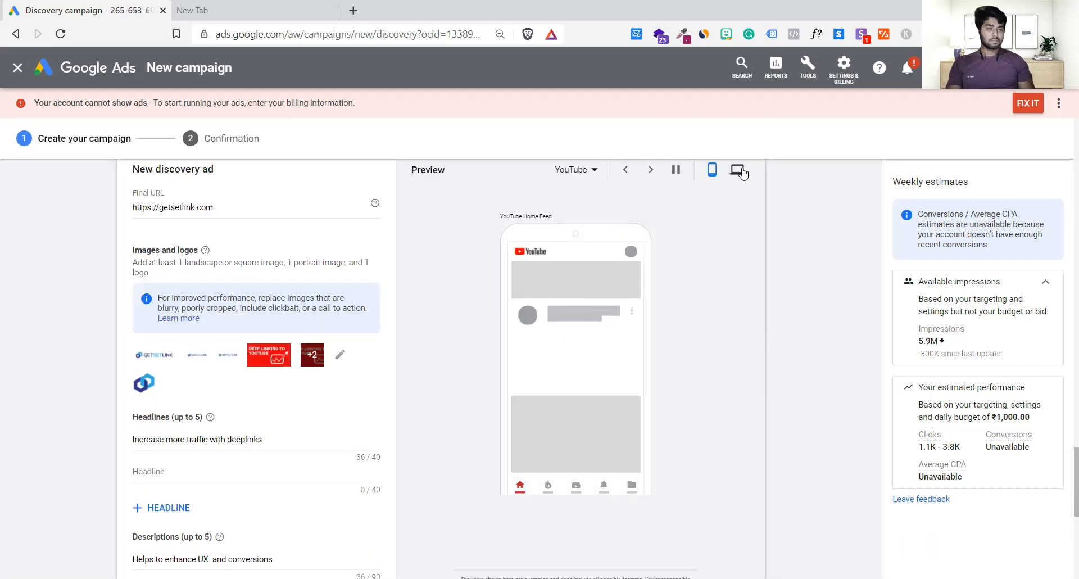
pyautogui.click(739, 171)
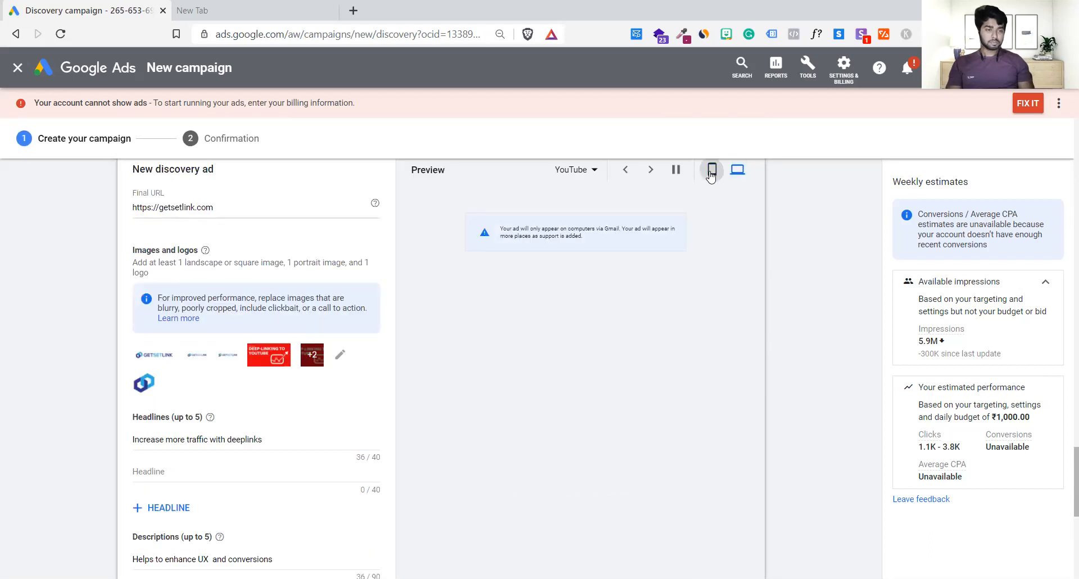
pyautogui.click(712, 169)
# Step: Set the ad's call to action text to Visit Site
pyautogui.scroll(-6, 347, 407)
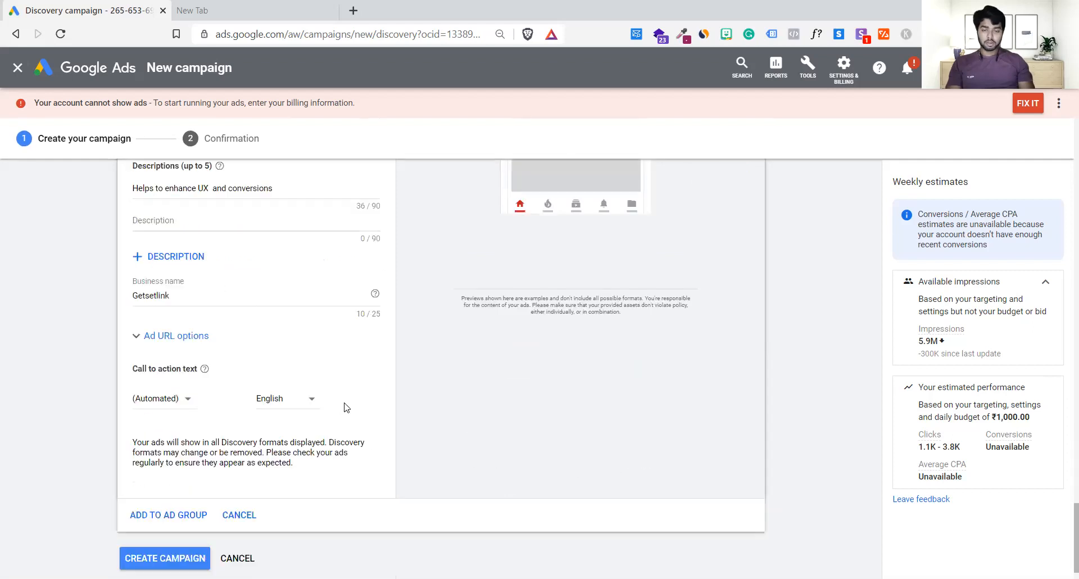
pyautogui.click(179, 412)
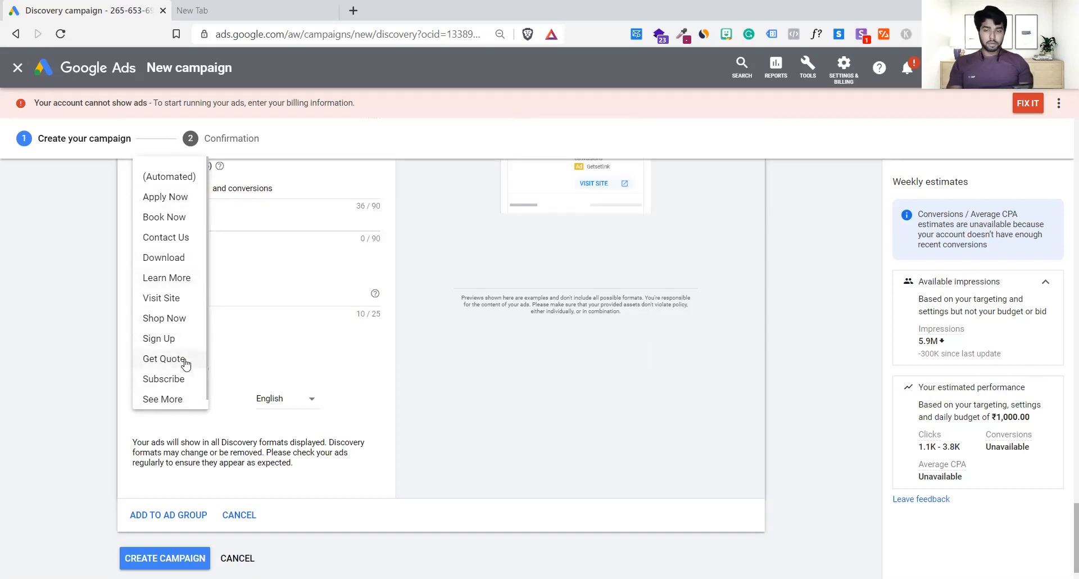
pyautogui.click(188, 303)
# Step: Switch the mobile ad preview from YouTube to all properties
pyautogui.scroll(3, 555, 377)
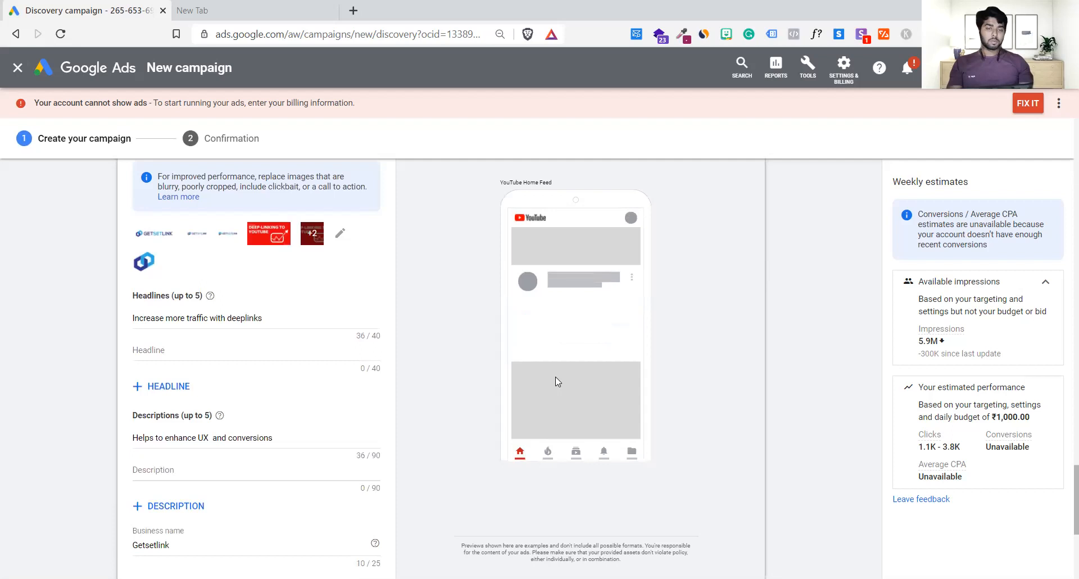
pyautogui.scroll(3, 556, 377)
pyautogui.click(578, 216)
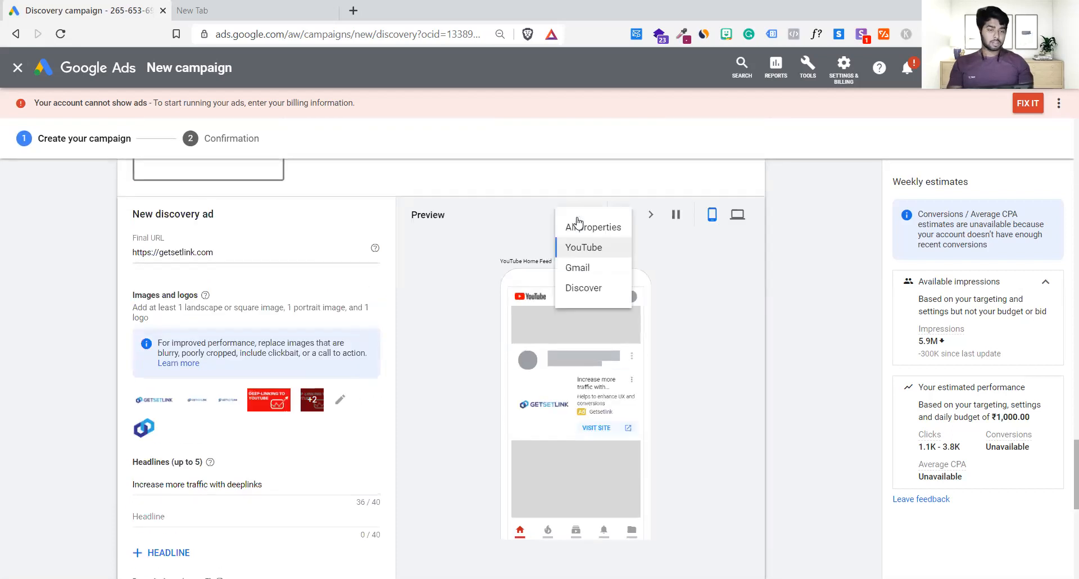
pyautogui.click(594, 223)
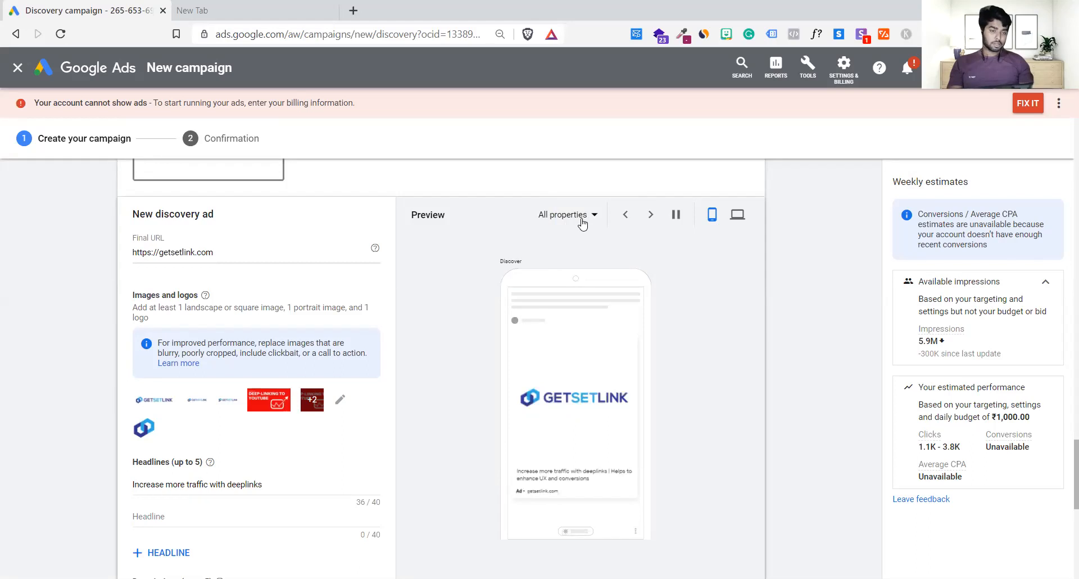
# Step: Examine the enlarged mobile previews of the ad for Discover, YouTube Home Feed, YouTube Watch Feed and Gmail
pyautogui.moveTo(485, 260); pyautogui.dragTo(528, 266)
pyautogui.hotkey('ctrl', '+')
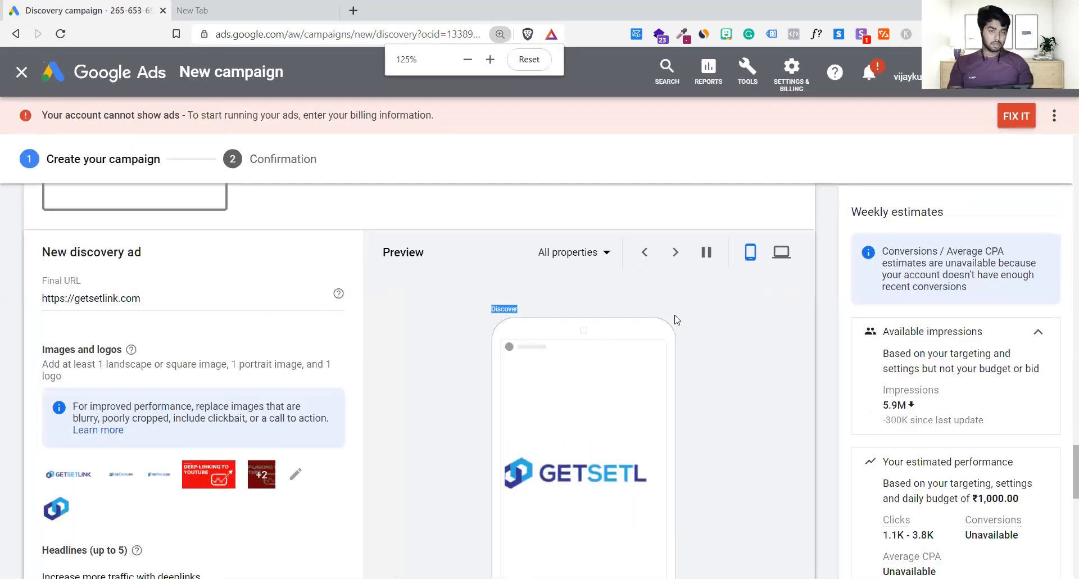
pyautogui.hotkey('ctrl', '+')
pyautogui.scroll(1, 677, 320)
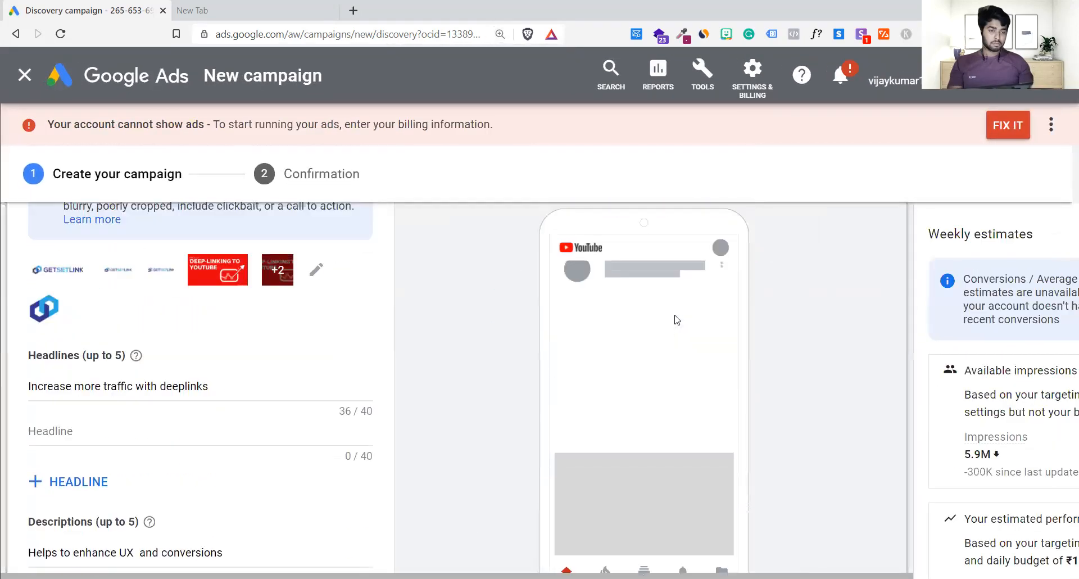
pyautogui.hotkey('ctrl', '-')
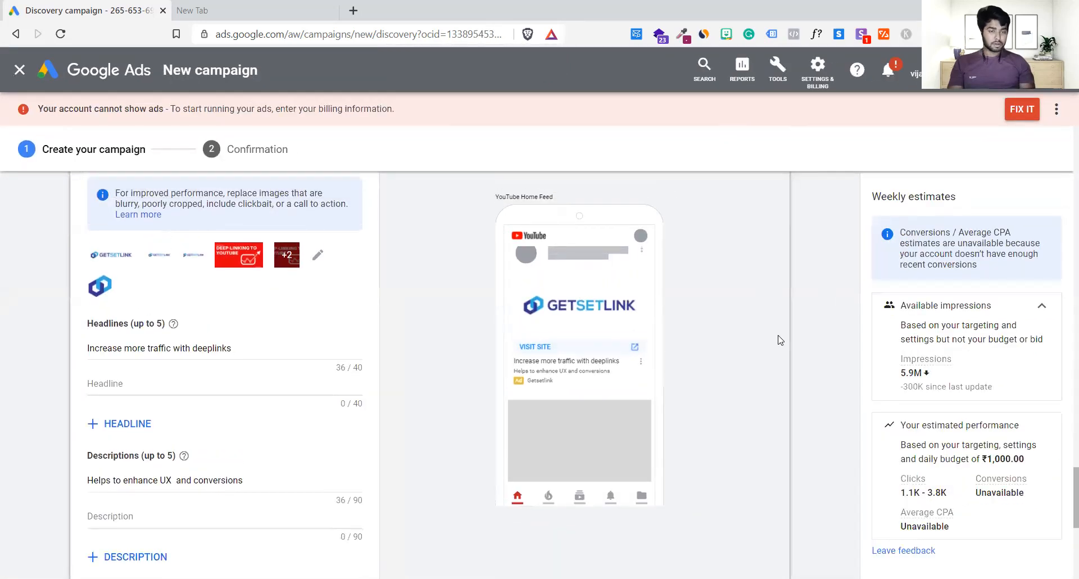
pyautogui.scroll(1, 779, 339)
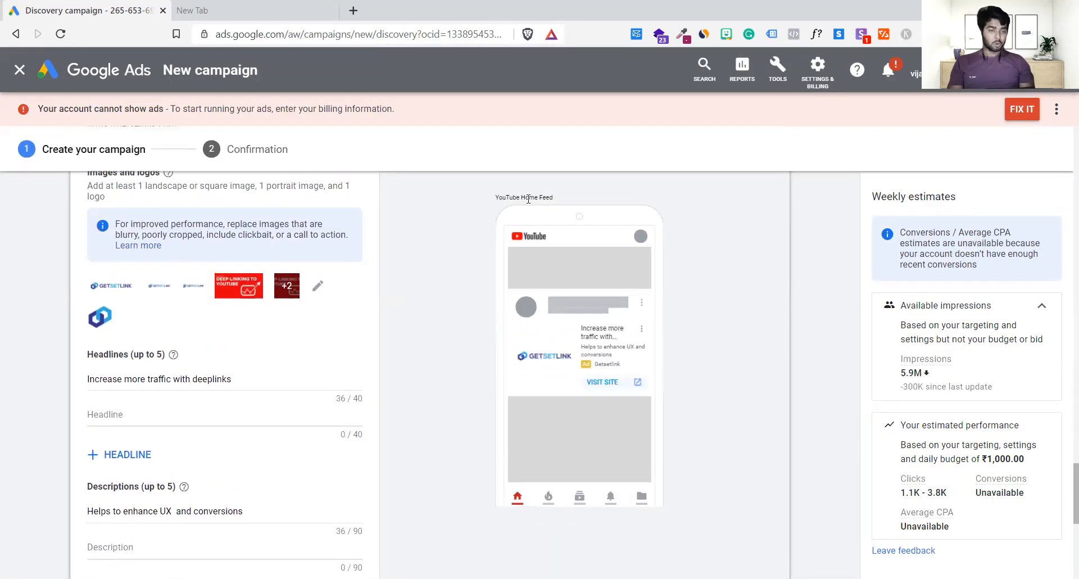
pyautogui.moveTo(496, 197); pyautogui.dragTo(559, 200)
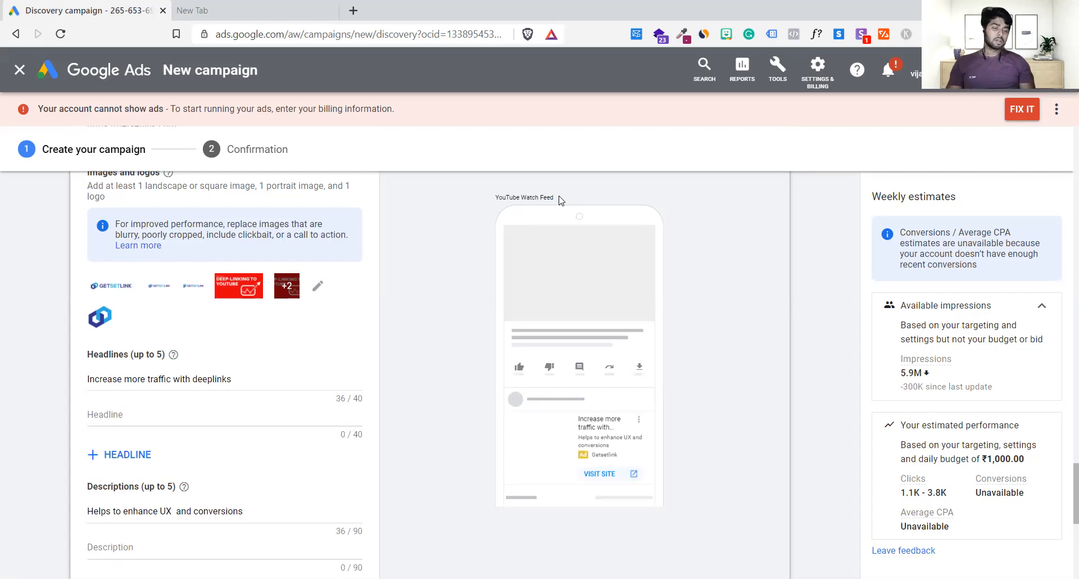
pyautogui.tripleClick(484, 192)
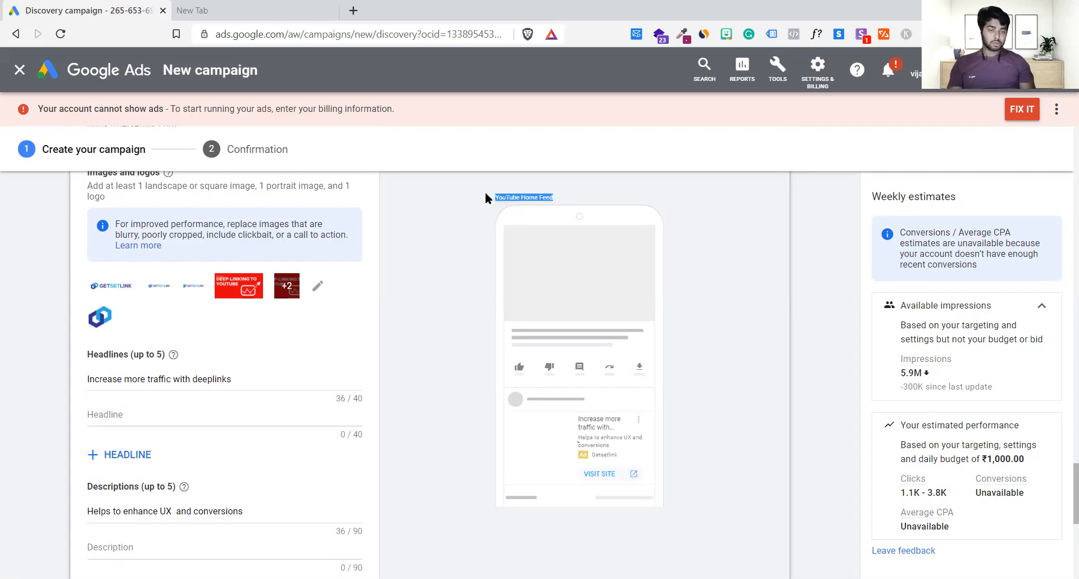
pyautogui.moveTo(485, 192); pyautogui.dragTo(558, 201)
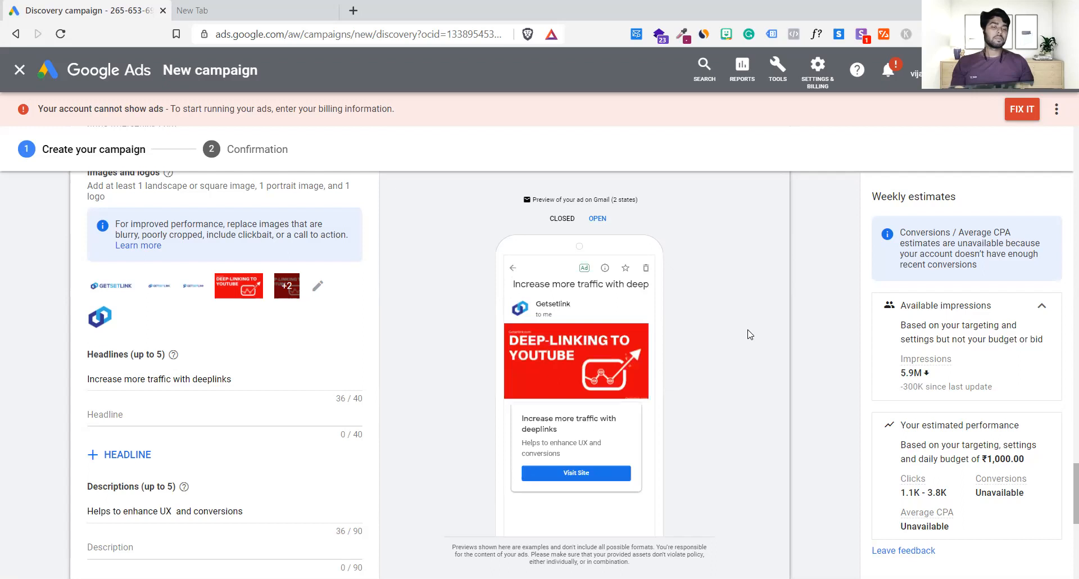
pyautogui.rightClick(751, 334)
pyautogui.click(777, 293)
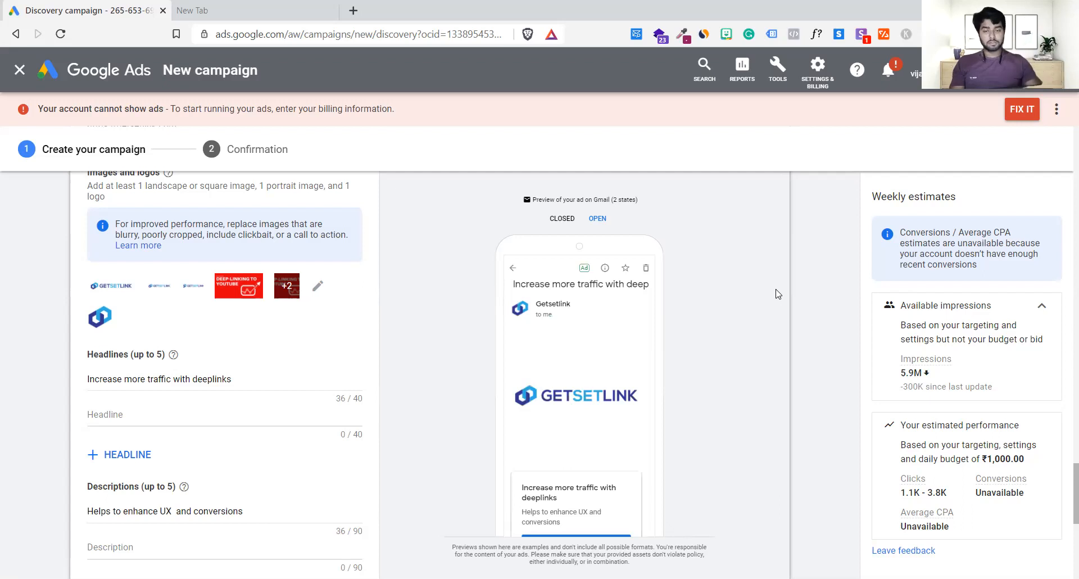
# Step: Check which properties the mobile ad preview can be limited to, keeping all properties selected
pyautogui.scroll(-1, 777, 293)
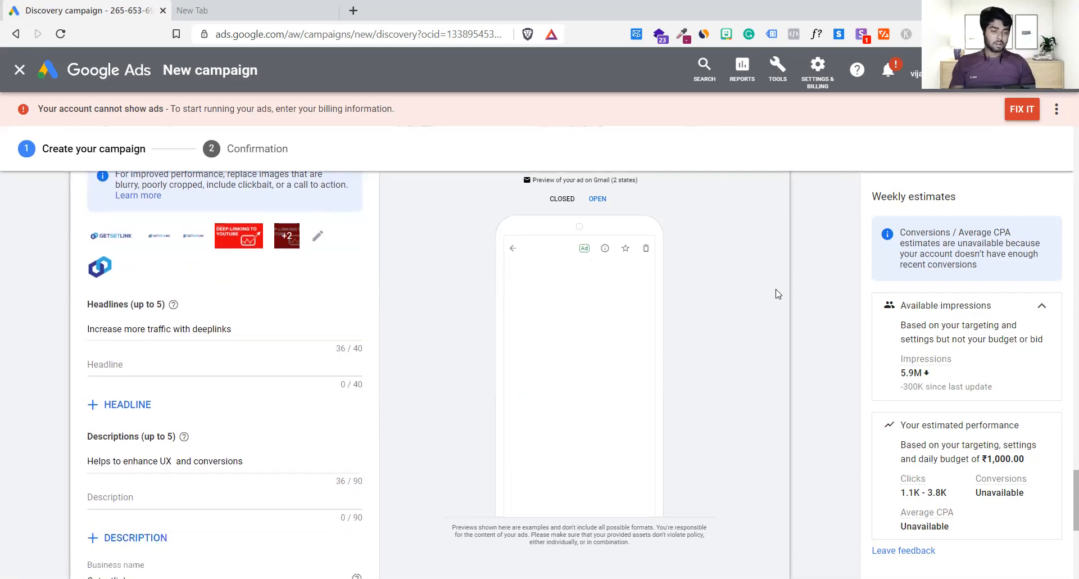
pyautogui.scroll(3, 777, 293)
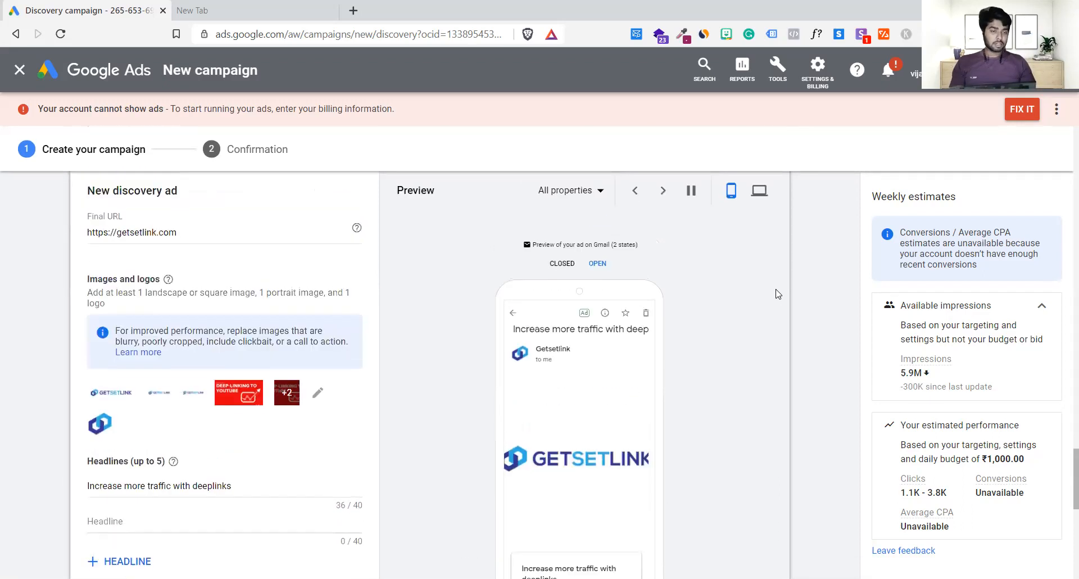
pyautogui.click(596, 197)
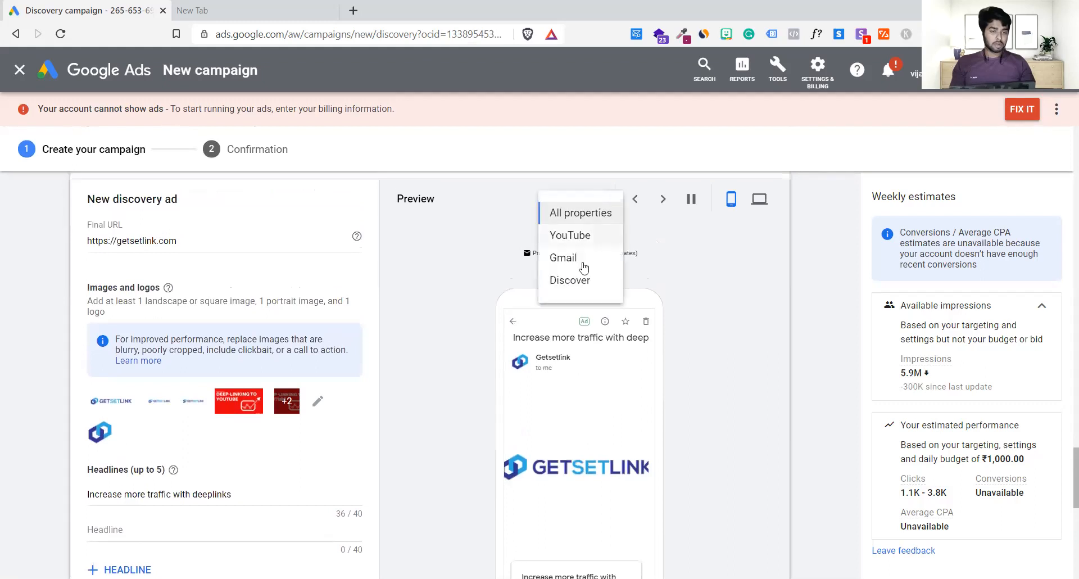
pyautogui.click(731, 301)
# Step: Add the finished Getsetlink discovery ad to the ad group
pyautogui.scroll(-3, 732, 301)
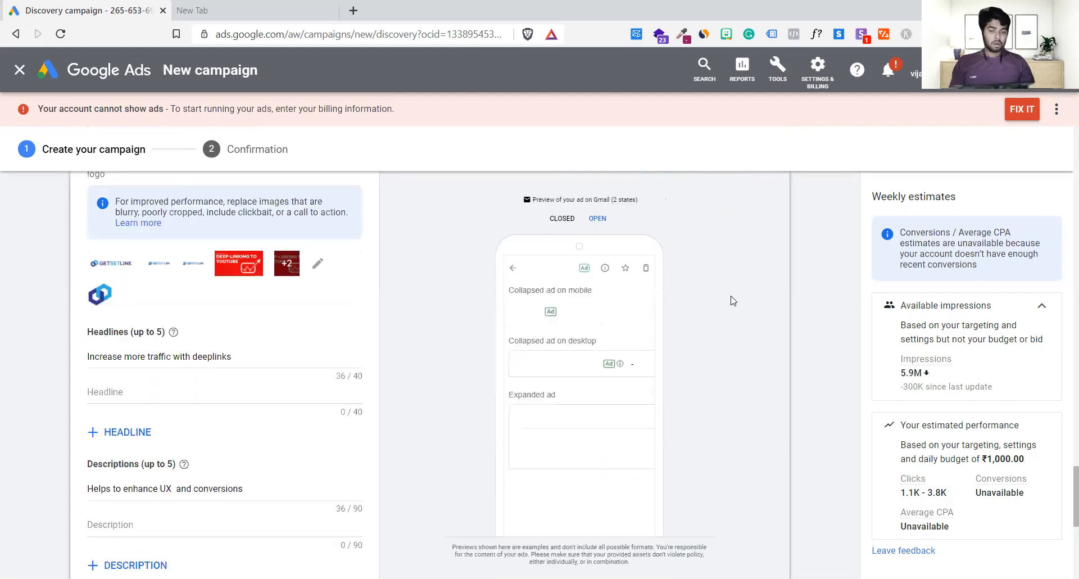
pyautogui.scroll(-4, 732, 300)
pyautogui.scroll(-2, 732, 300)
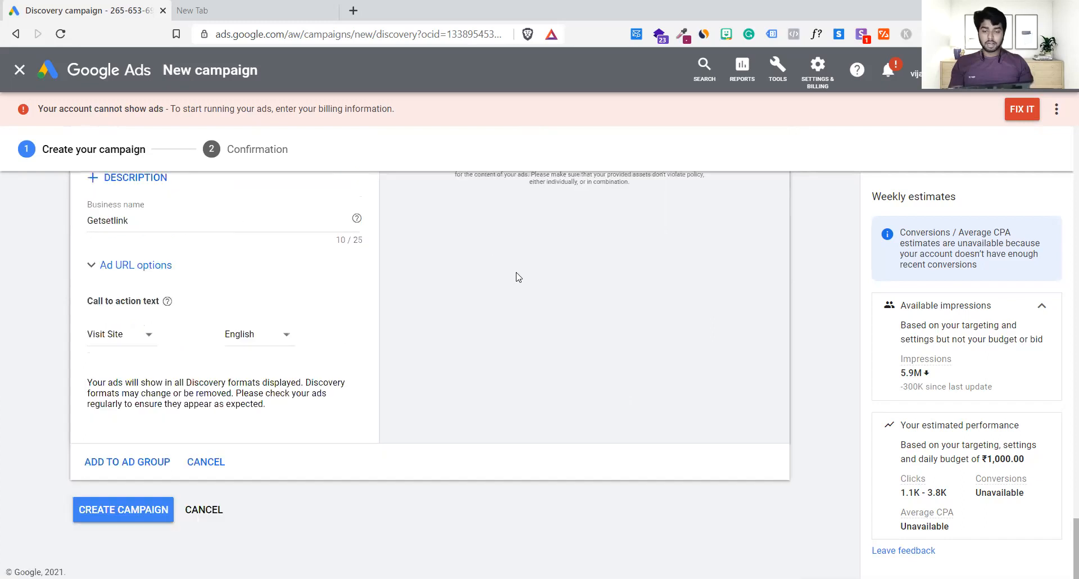
pyautogui.click(119, 462)
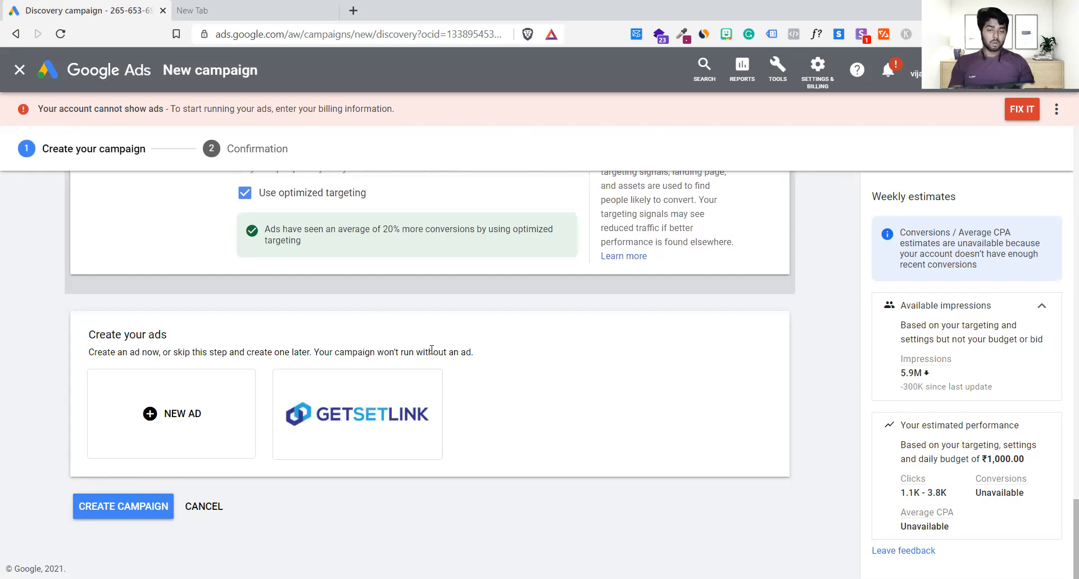
# Step: Check the Getsetlink ad in the list of created ads and create the discovery campaign
pyautogui.moveTo(364, 429)
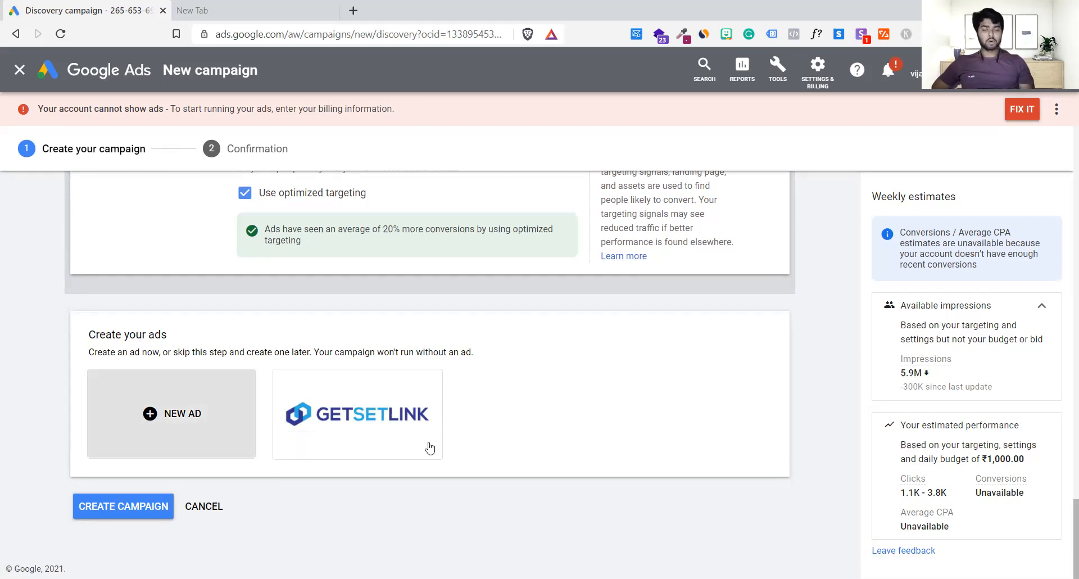
pyautogui.scroll(2, 506, 419)
pyautogui.scroll(-3, 506, 420)
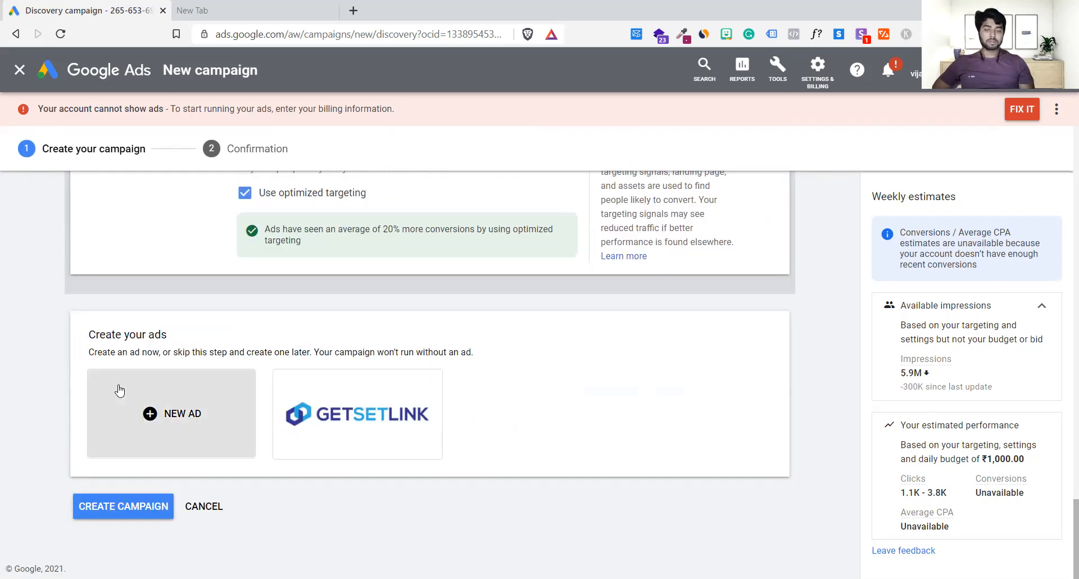
pyautogui.moveTo(326, 412)
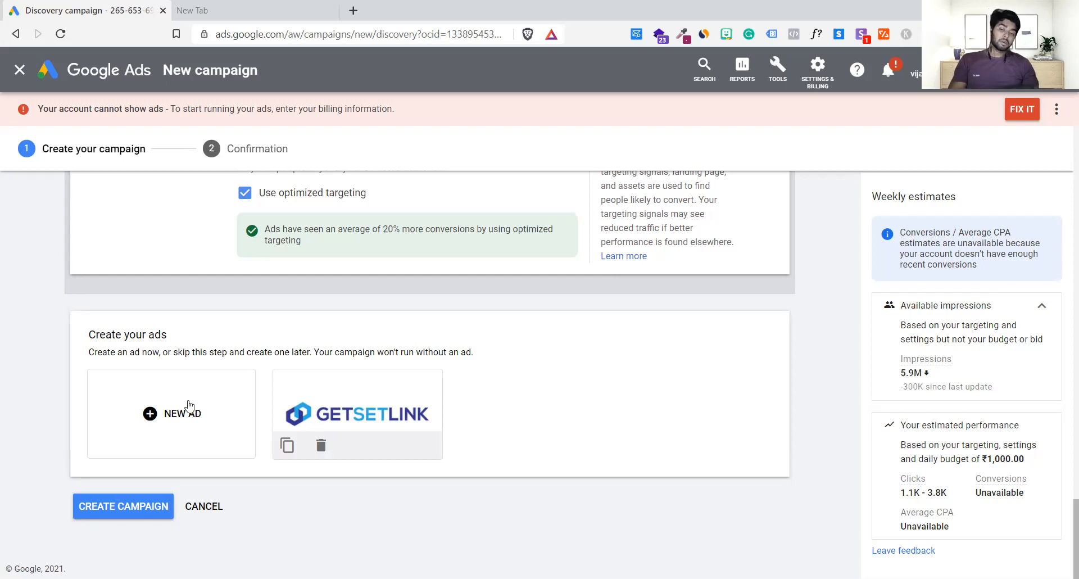
pyautogui.click(125, 505)
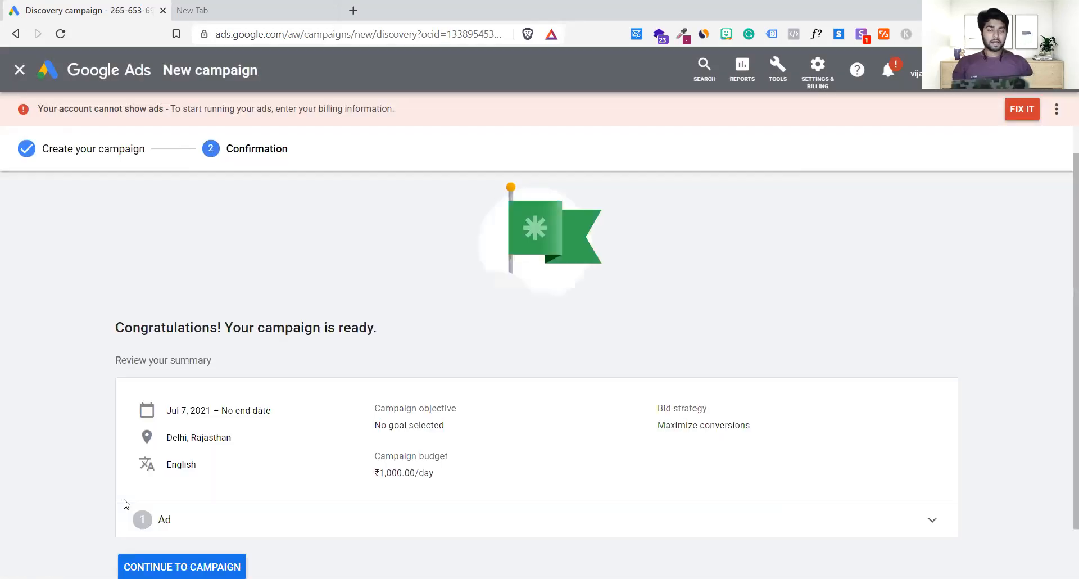
# Step: Review the new campaign's summary on the confirmation page and continue to the campaign
pyautogui.scroll(-1, 551, 399)
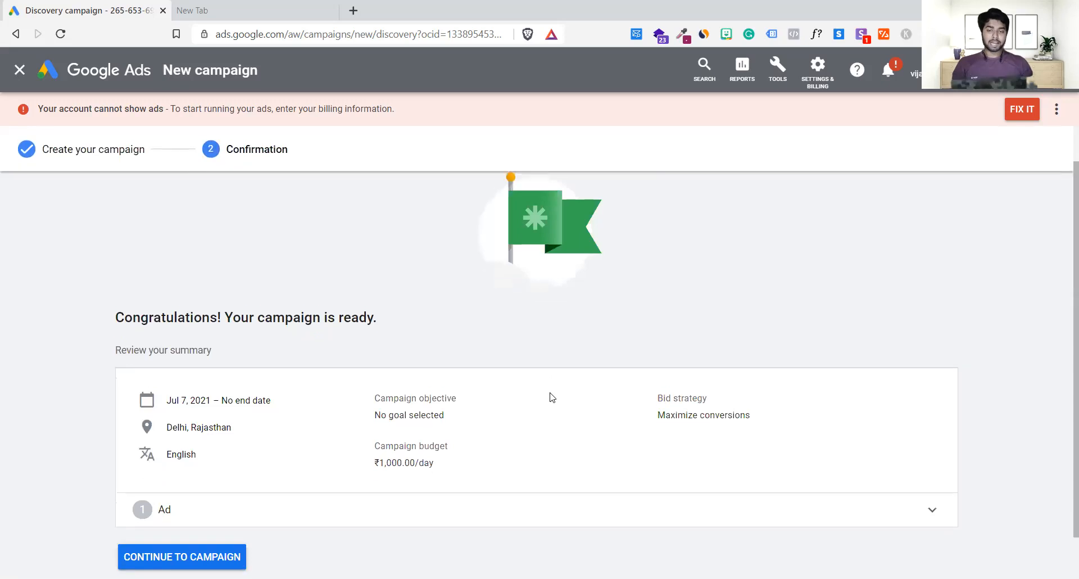
pyautogui.scroll(-1, 551, 397)
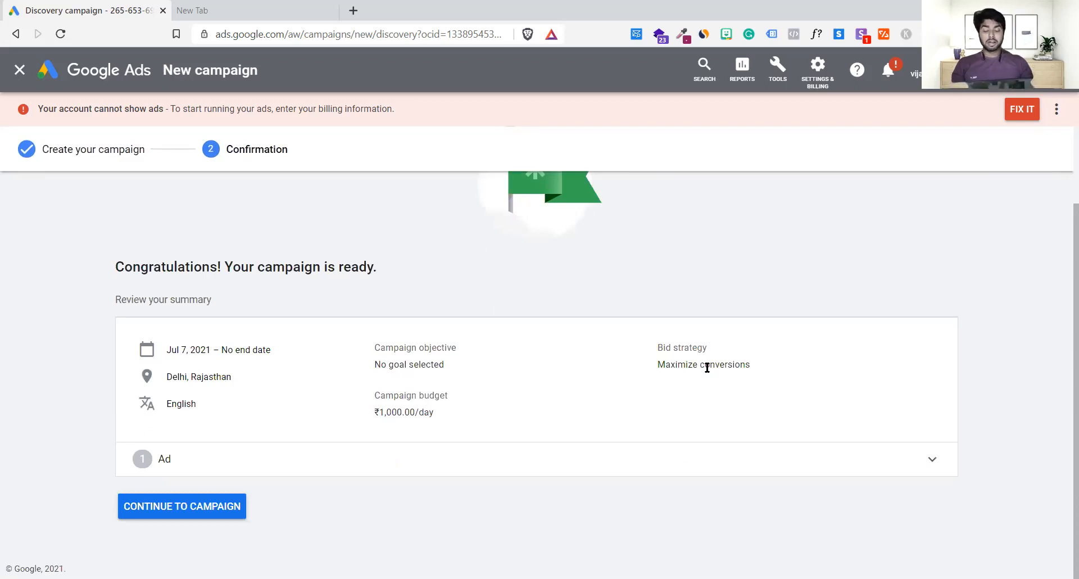
pyautogui.scroll(2, 707, 368)
pyautogui.scroll(-2, 707, 368)
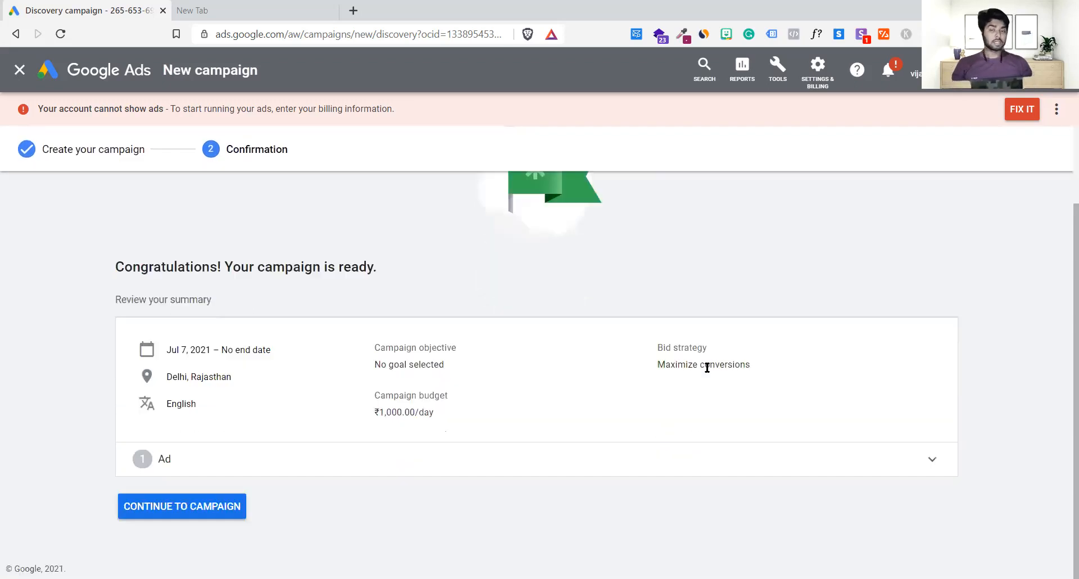
pyautogui.click(245, 499)
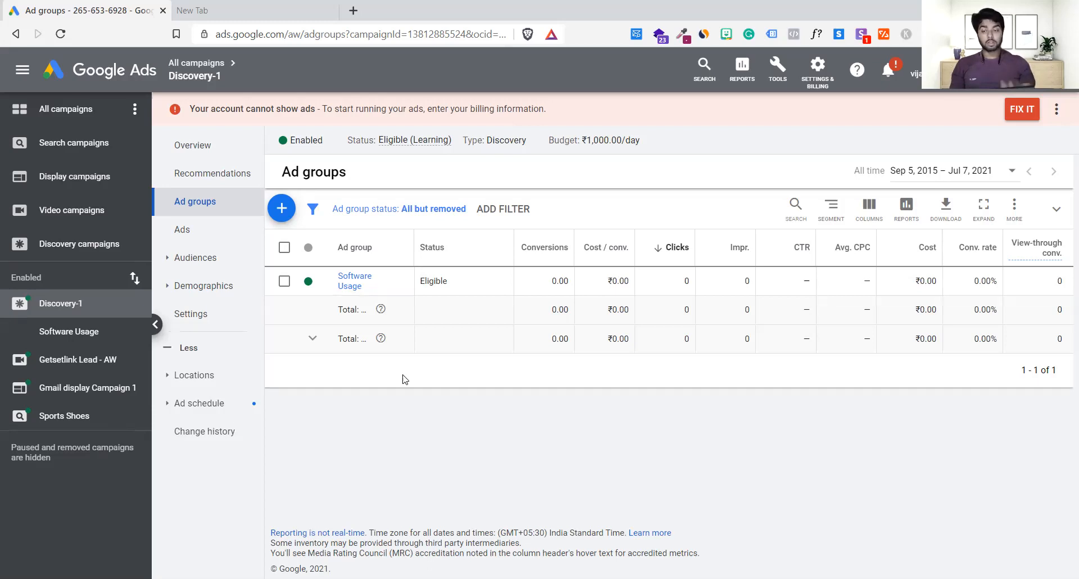
# Step: Open the Discovery-1 campaign's overview and add Avg. CPC and Cost to its performance chart
pyautogui.click(185, 148)
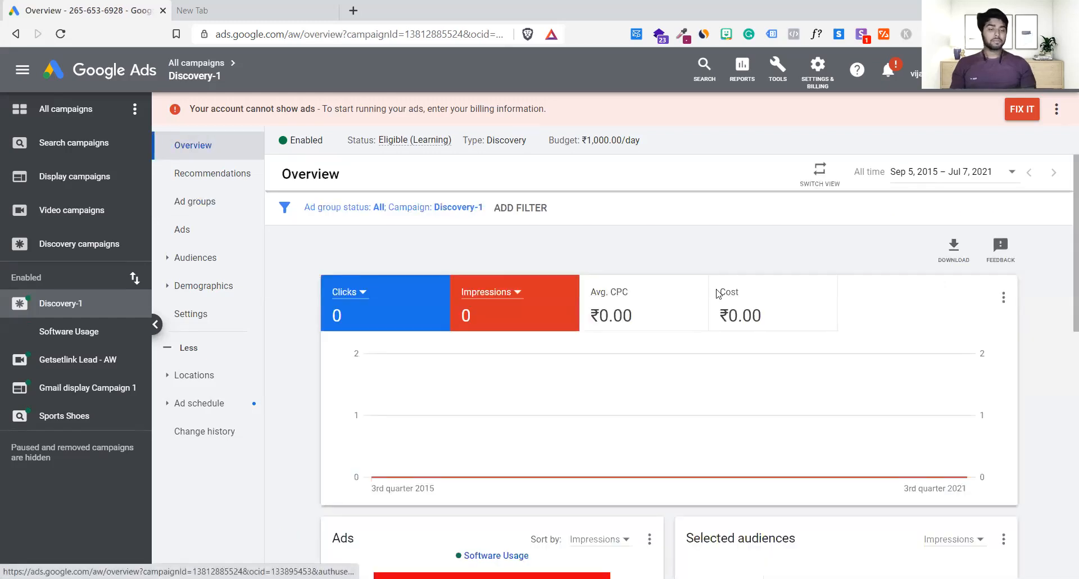
pyautogui.click(738, 330)
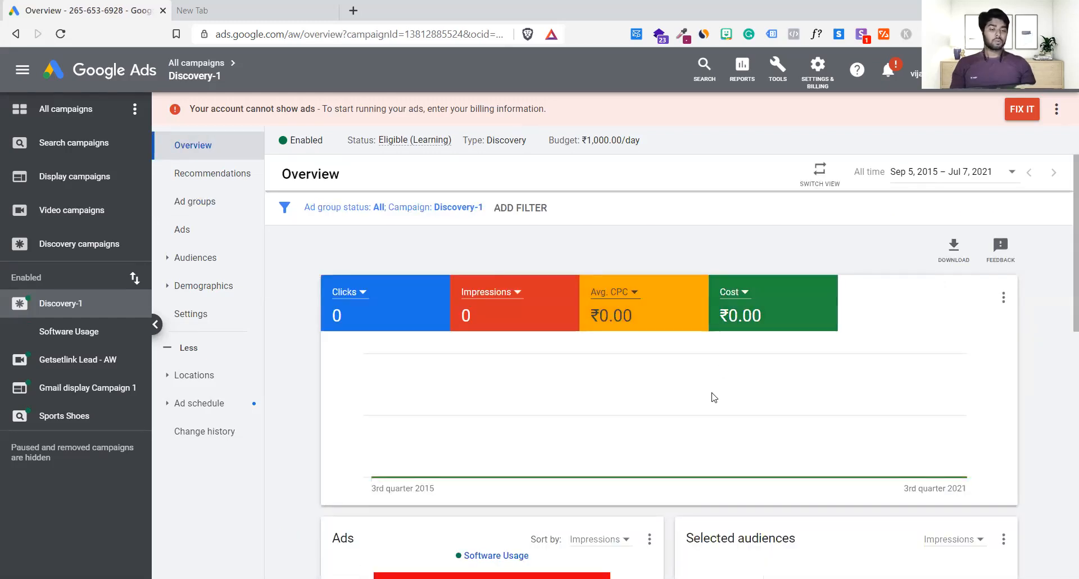
# Step: Examine the ads, selected audiences and locations summaries in the Discovery-1 campaign overview
pyautogui.scroll(-4, 713, 398)
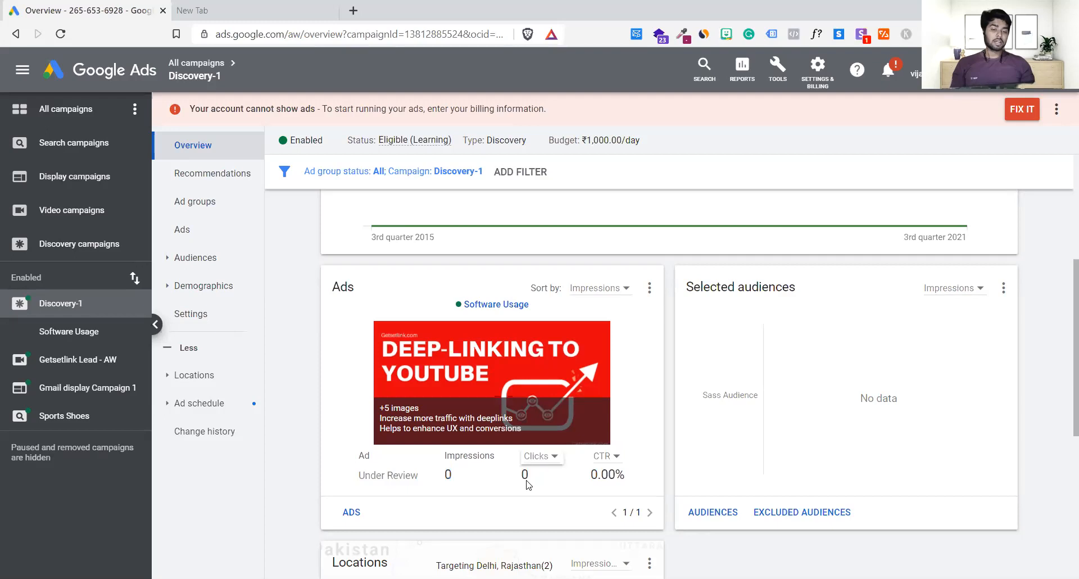
pyautogui.moveTo(586, 477); pyautogui.dragTo(628, 480)
pyautogui.click(629, 480)
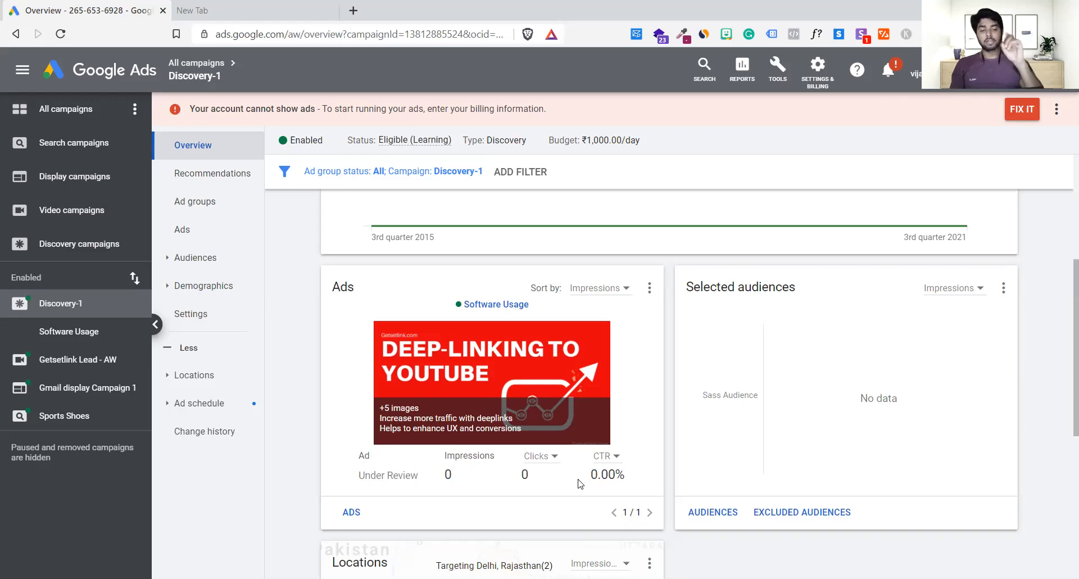
pyautogui.scroll(-1, 581, 482)
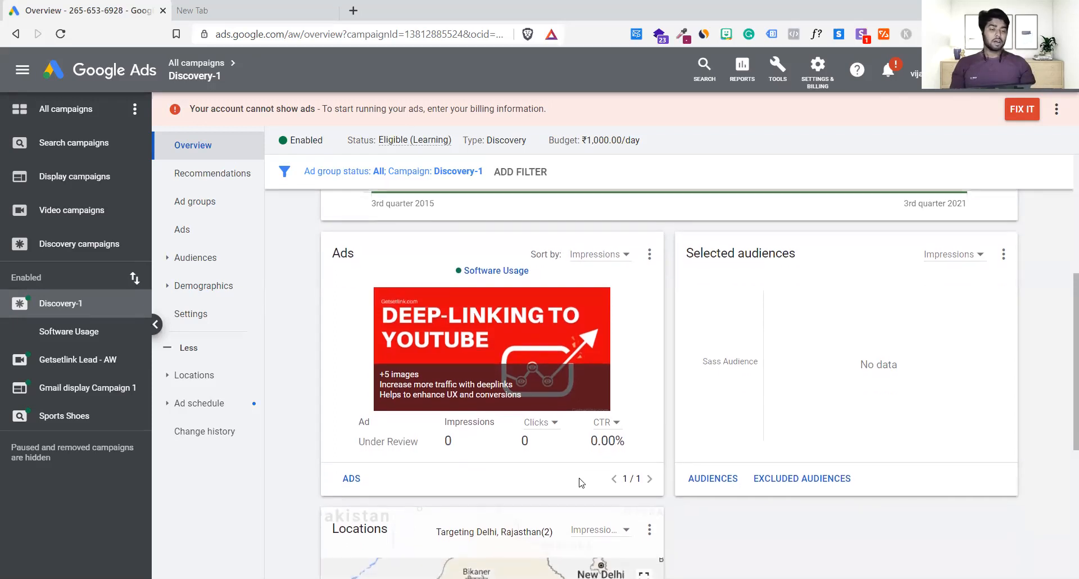
pyautogui.scroll(-1, 580, 482)
pyautogui.scroll(-2, 650, 477)
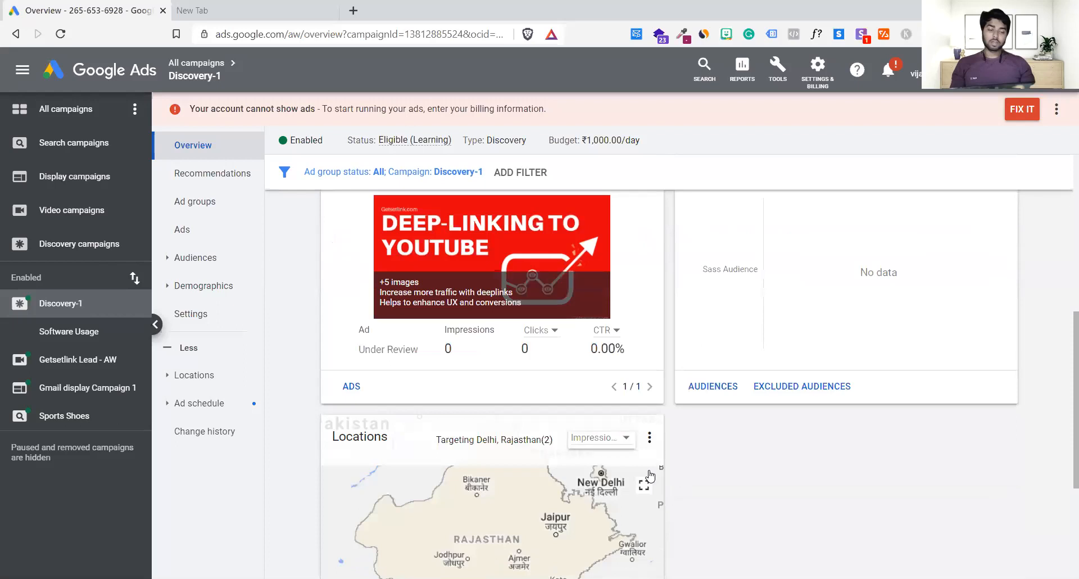
pyautogui.scroll(-3, 650, 477)
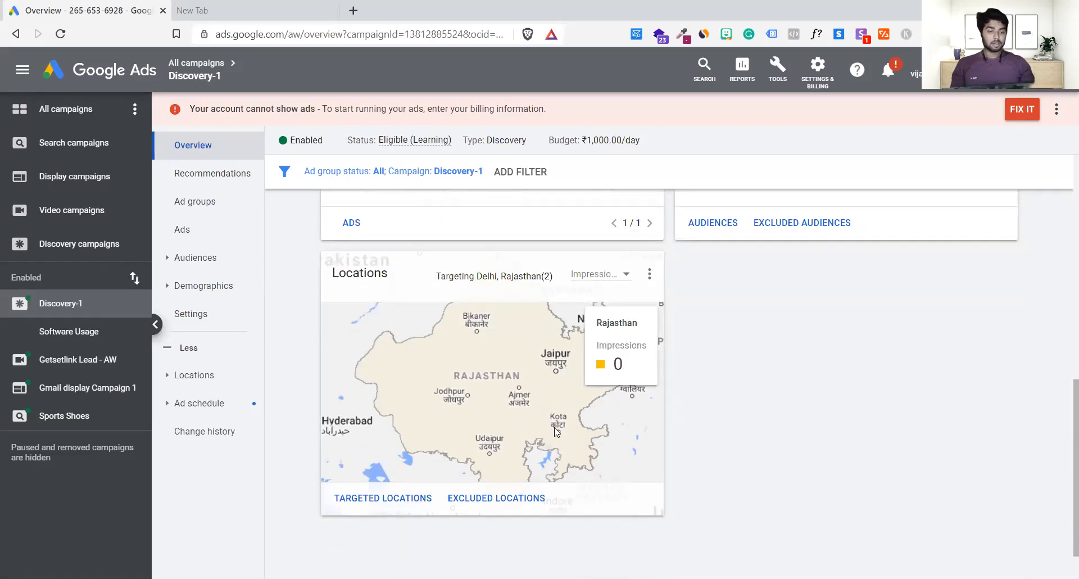
pyautogui.scroll(5, 694, 447)
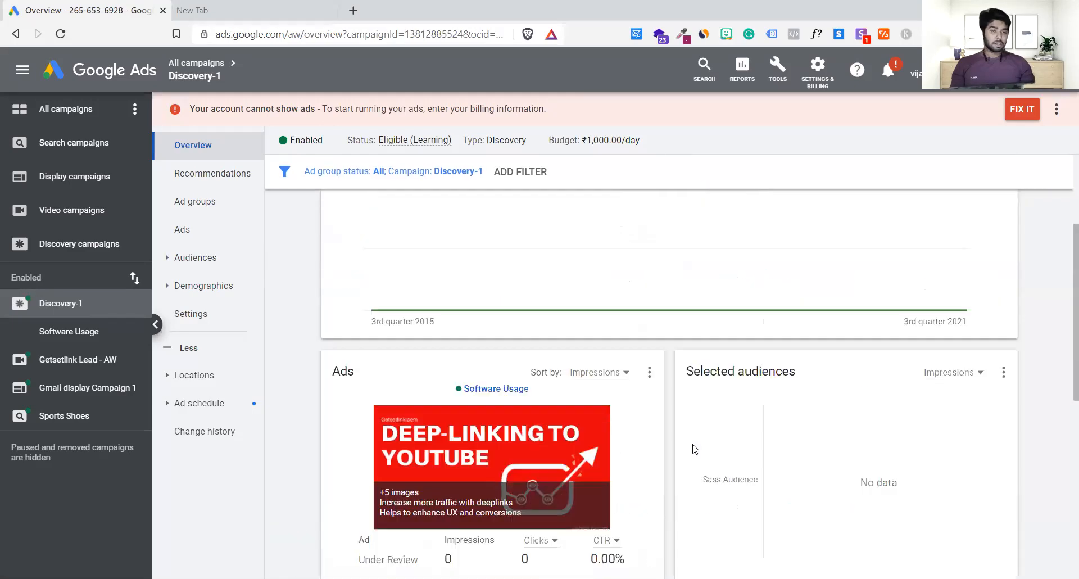
pyautogui.scroll(2, 694, 447)
pyautogui.scroll(-3, 745, 494)
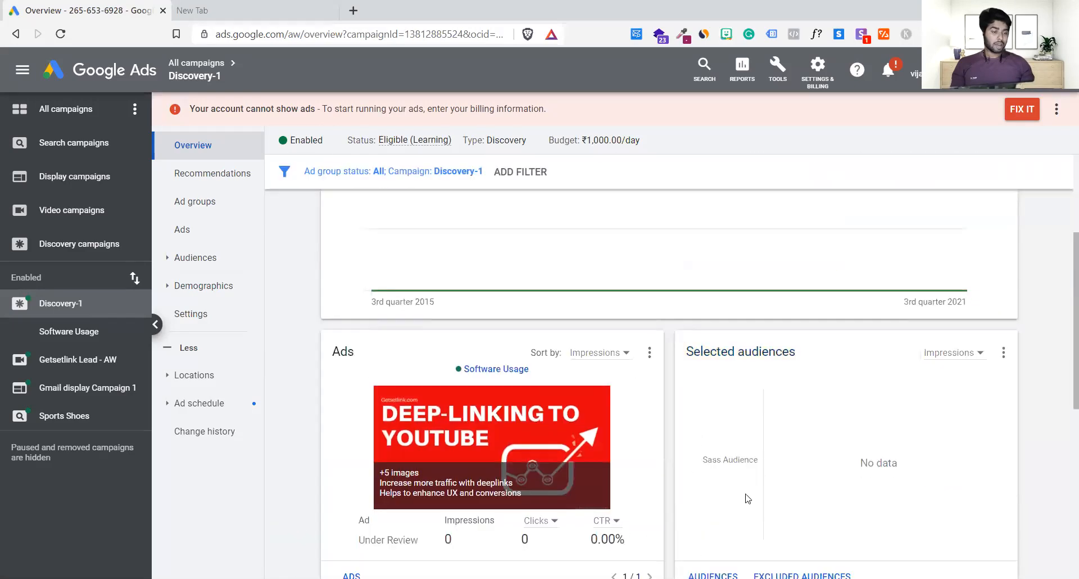
pyautogui.scroll(-3, 754, 453)
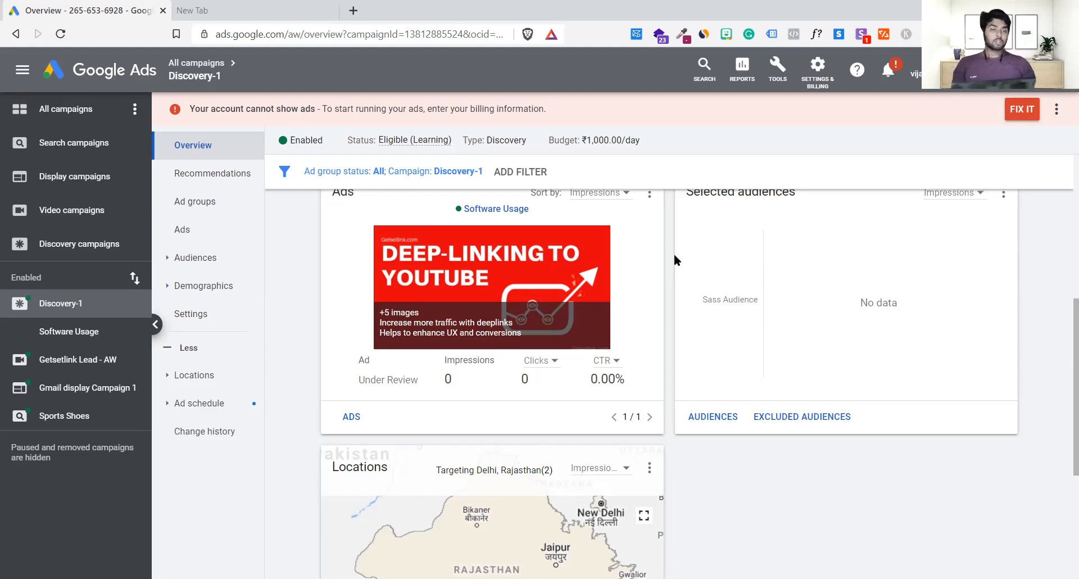
pyautogui.scroll(4, 674, 259)
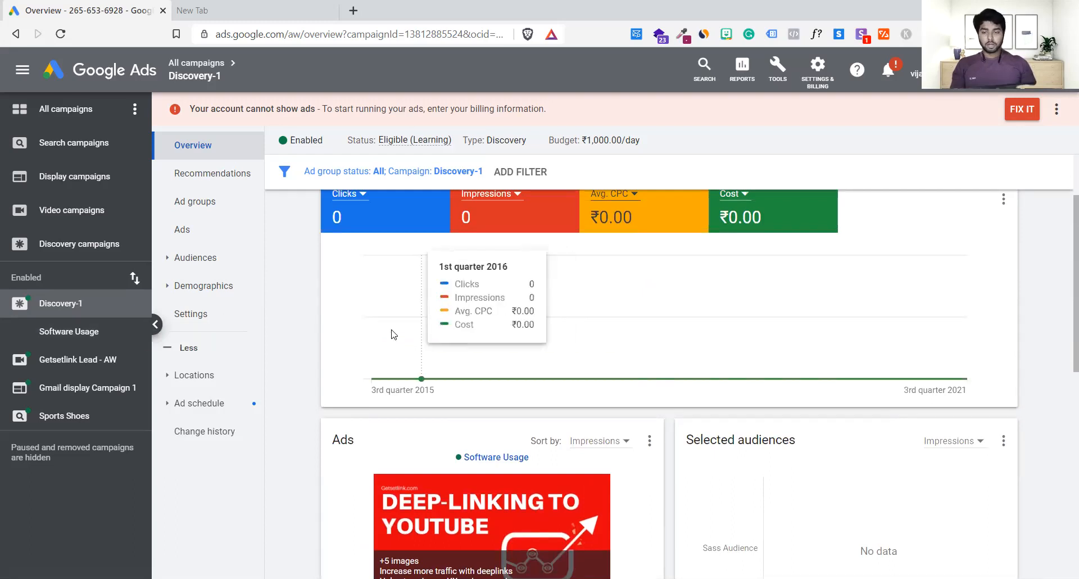
# Step: Review the overview, audiences and settings of the Software Usage ad group
pyautogui.click(67, 331)
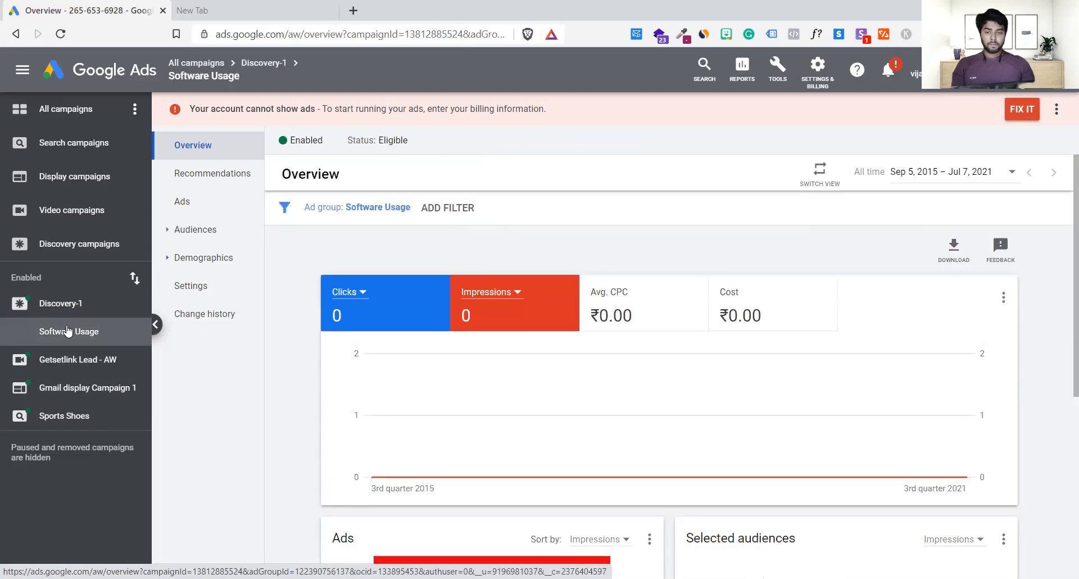
pyautogui.click(219, 258)
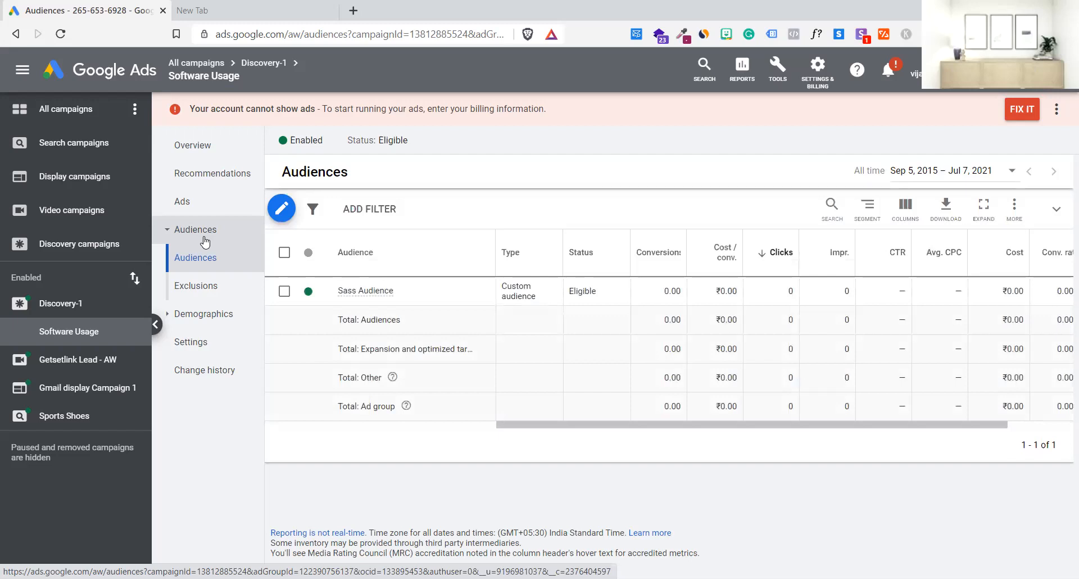
pyautogui.click(194, 286)
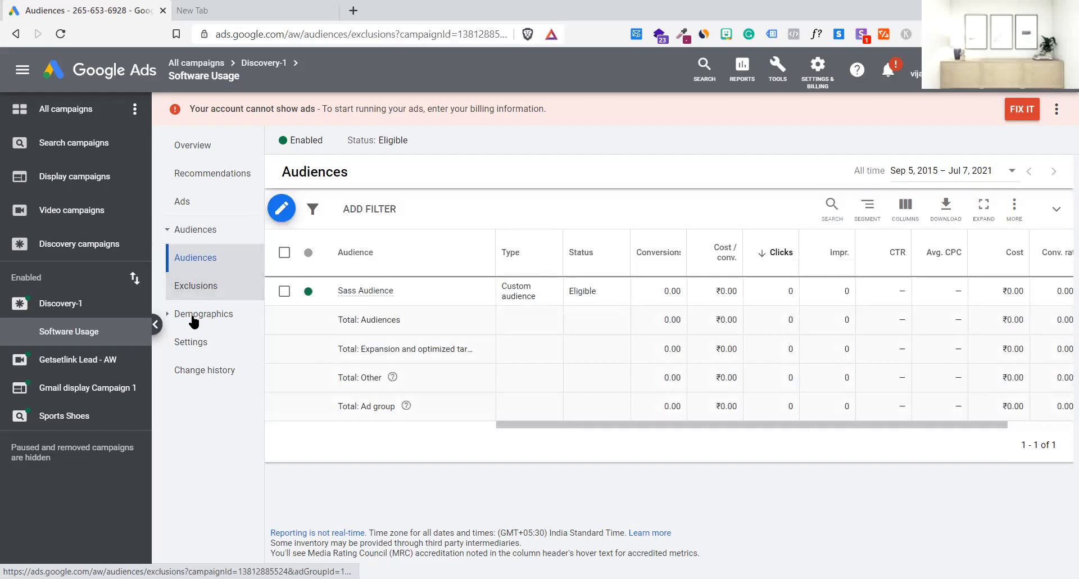
pyautogui.click(217, 343)
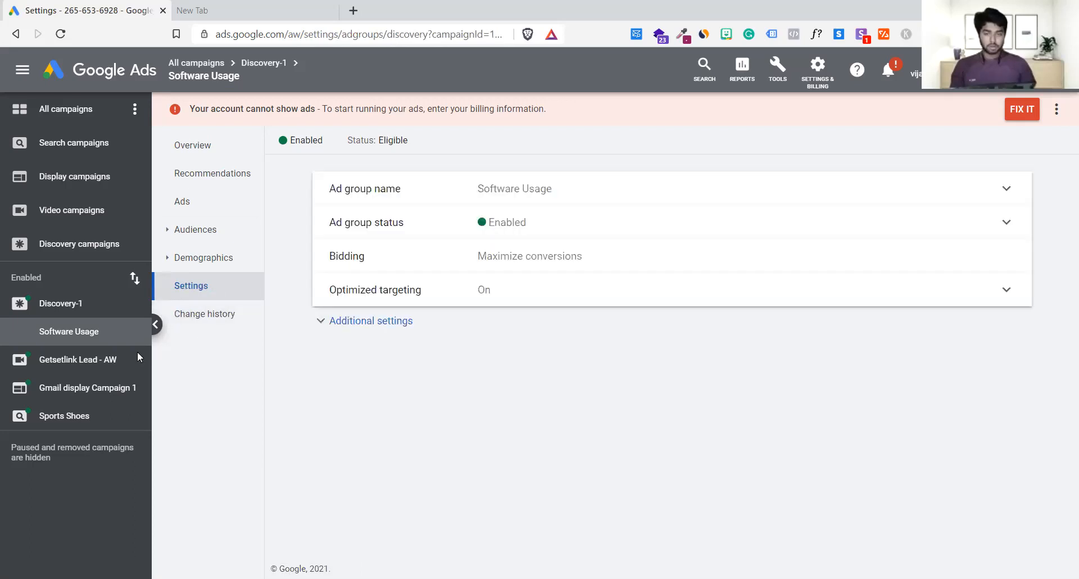
# Step: Return to the Discovery-1 campaign and look through its available Ad schedule and Demographics subsections
pyautogui.click(59, 311)
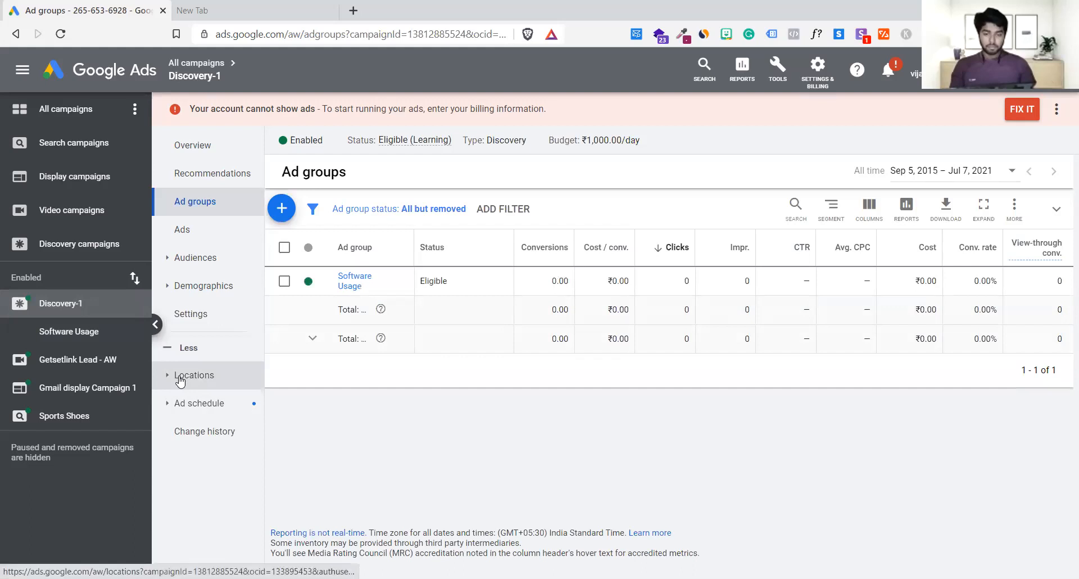
pyautogui.click(166, 407)
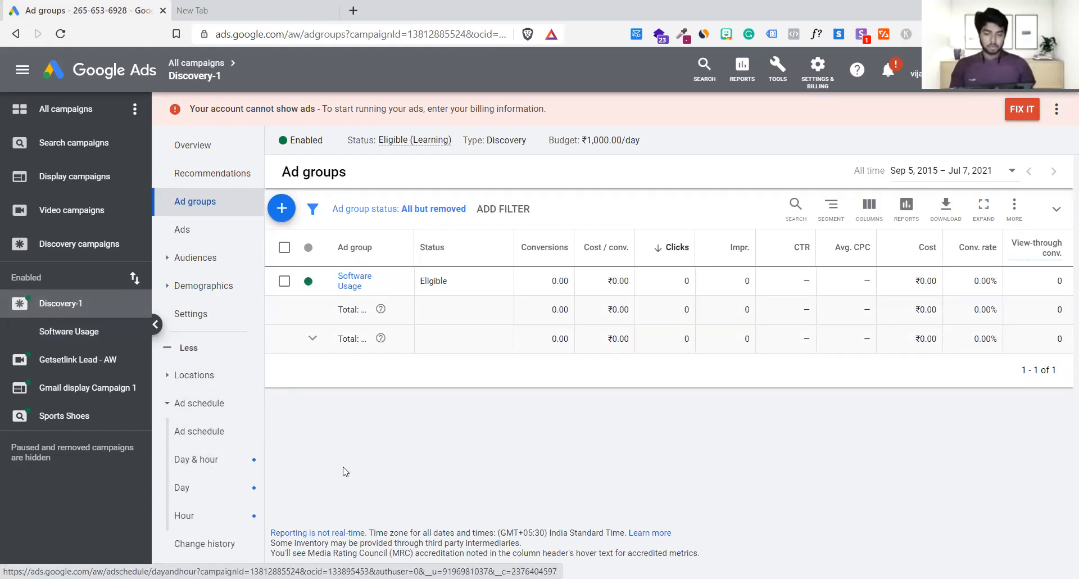
pyautogui.click(171, 285)
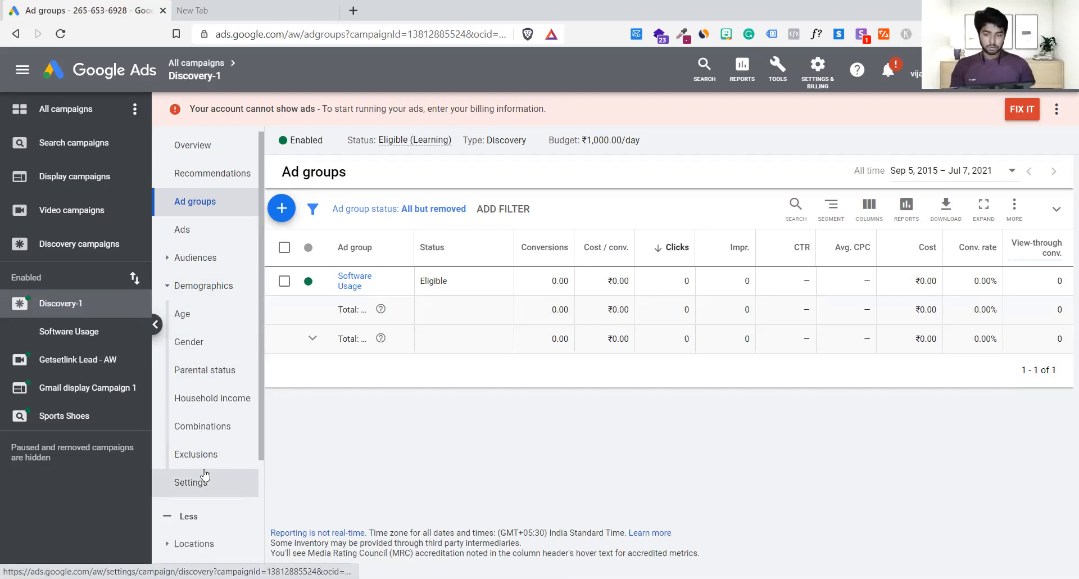
pyautogui.scroll(-3, 208, 475)
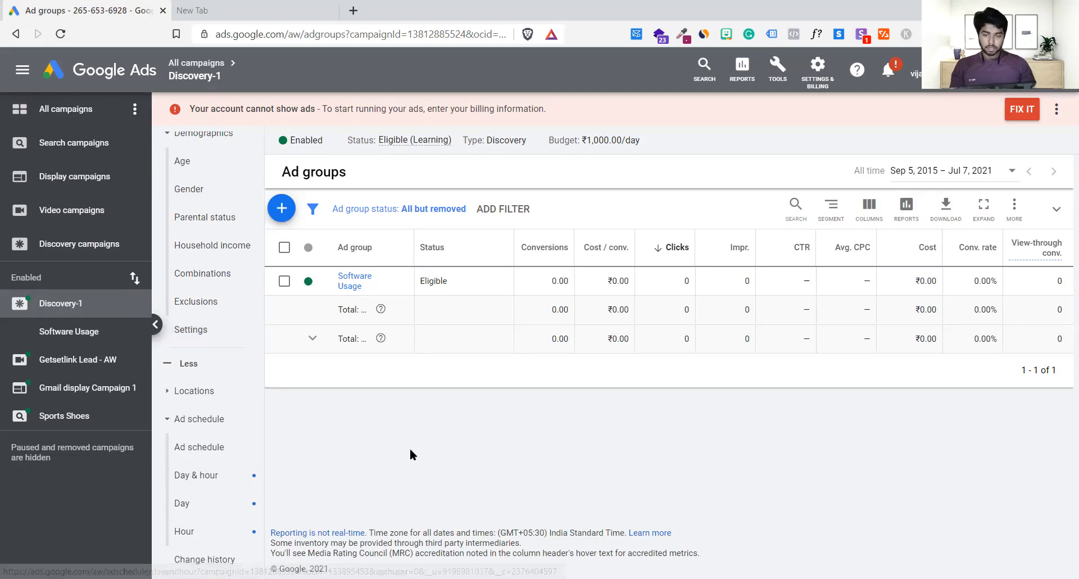
pyautogui.hotkey('ctrl', '-')
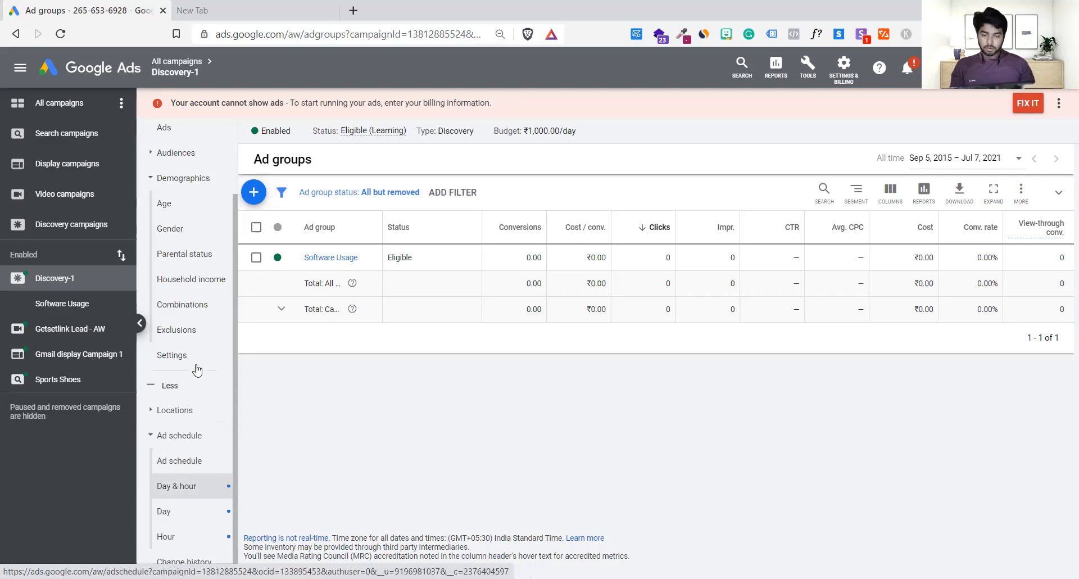
pyautogui.scroll(3, 196, 368)
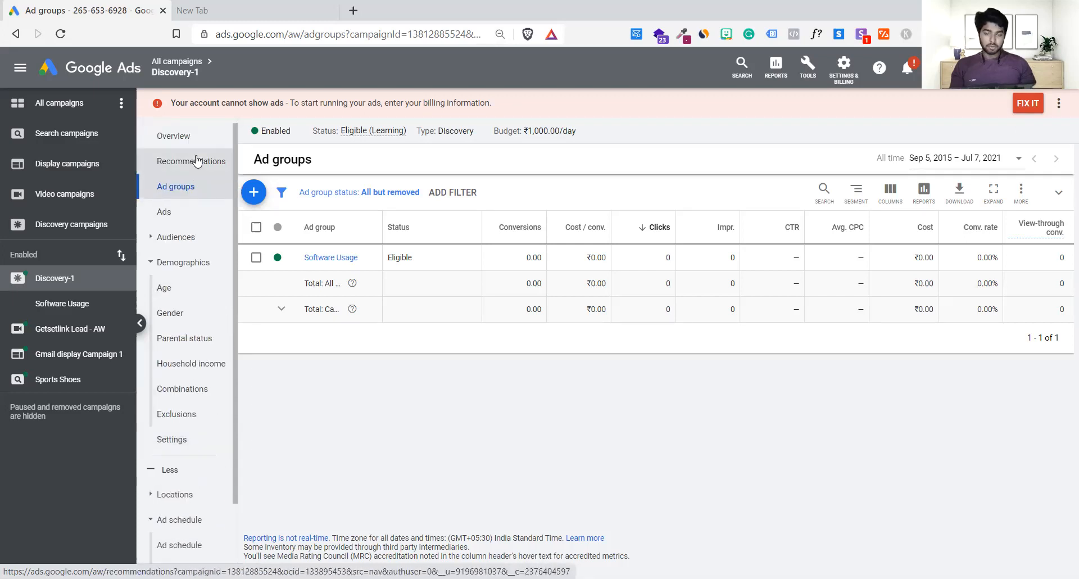
# Step: Review the Discovery-1 campaign's audiences, targeted locations, full campaign settings including the additional ones, and ad schedule
pyautogui.click(195, 236)
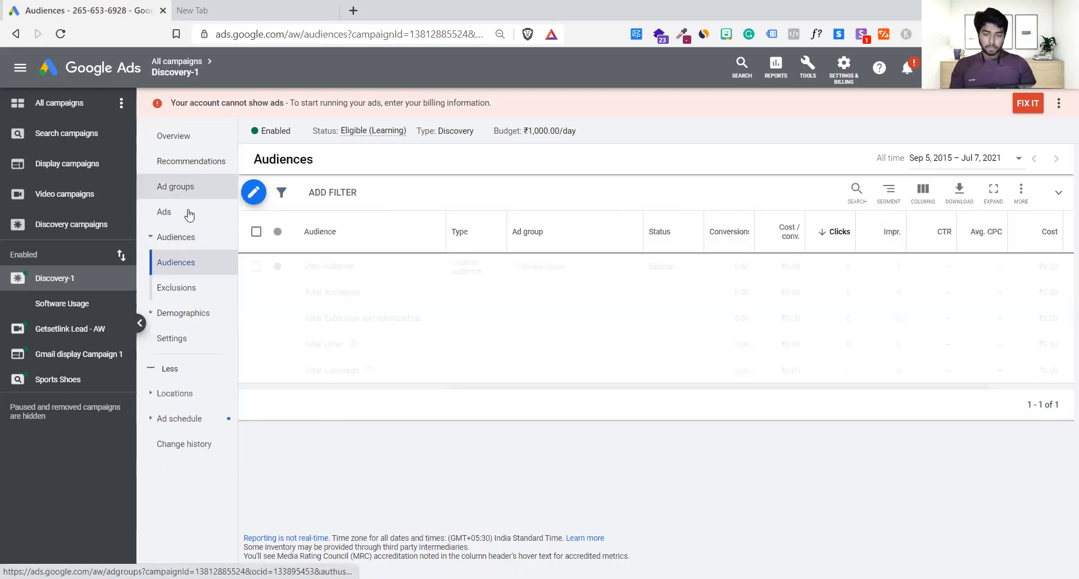
pyautogui.click(201, 391)
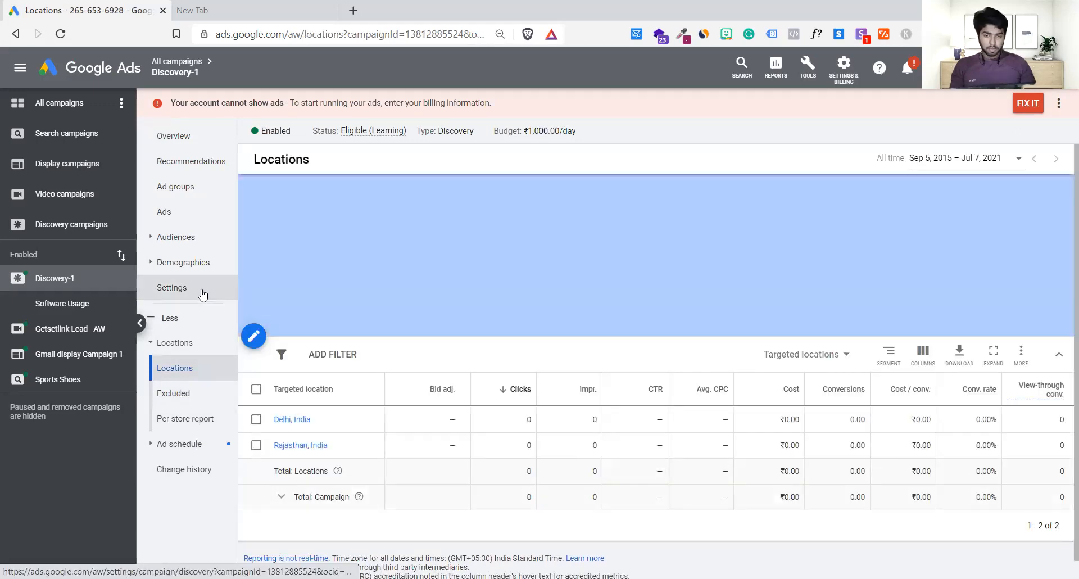
pyautogui.click(203, 292)
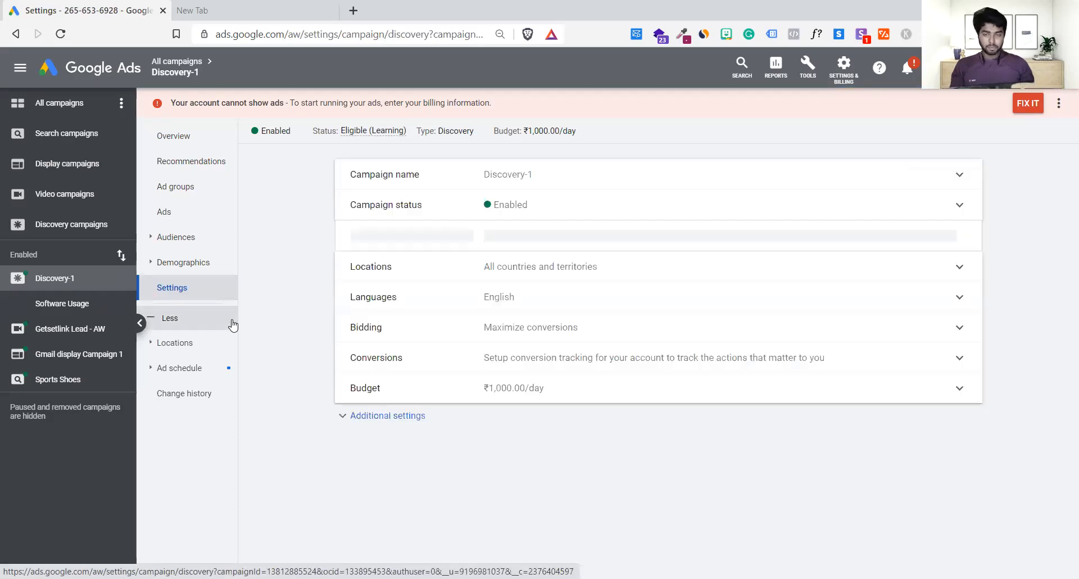
pyautogui.click(368, 415)
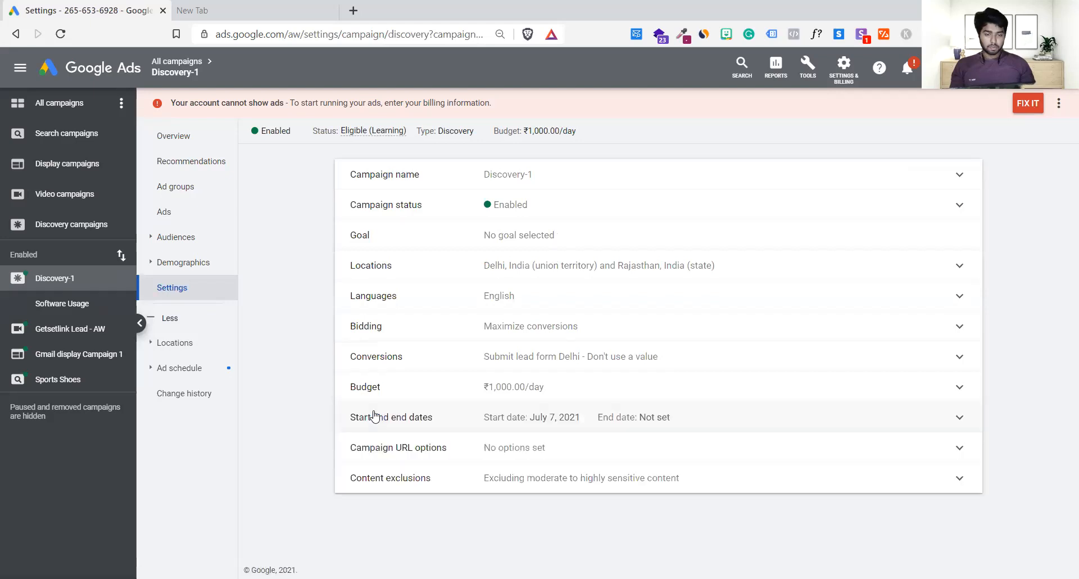
pyautogui.click(169, 368)
pyautogui.click(165, 394)
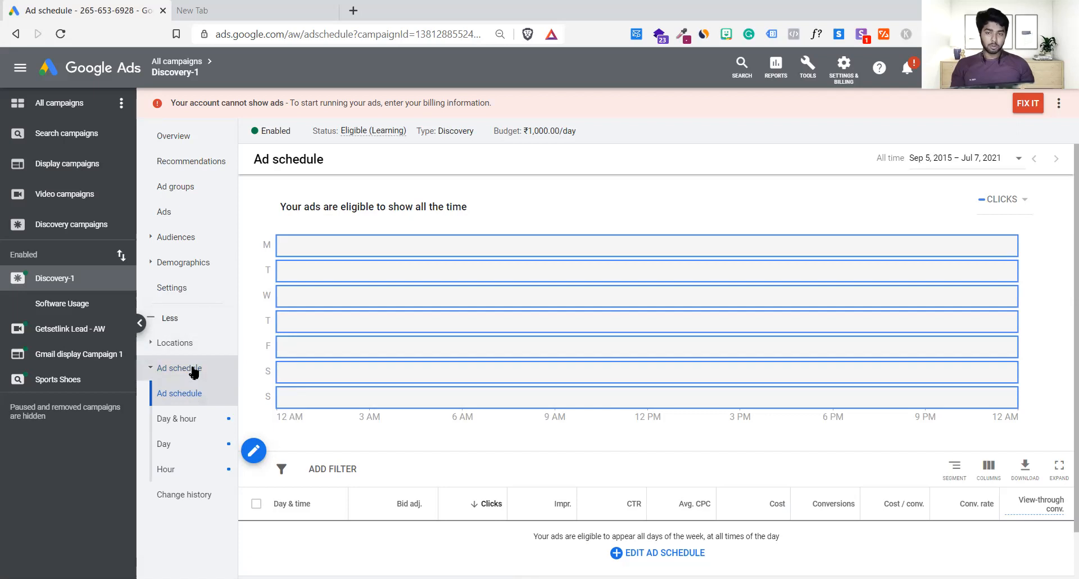
# Step: Check the ad schedule and devices sections of the Sports Shoes search campaign for comparison
pyautogui.click(53, 375)
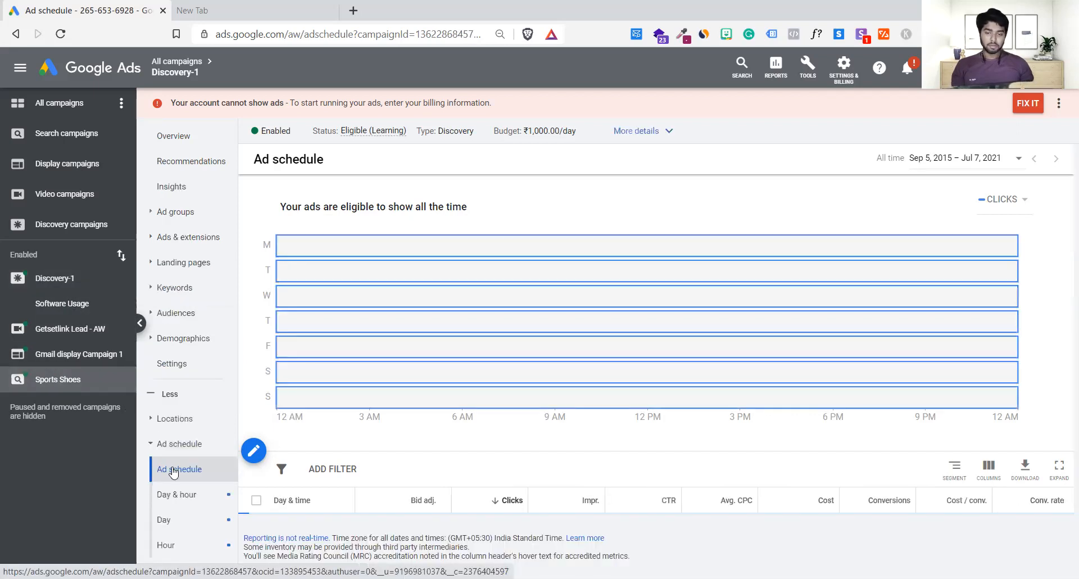
pyautogui.scroll(-2, 174, 475)
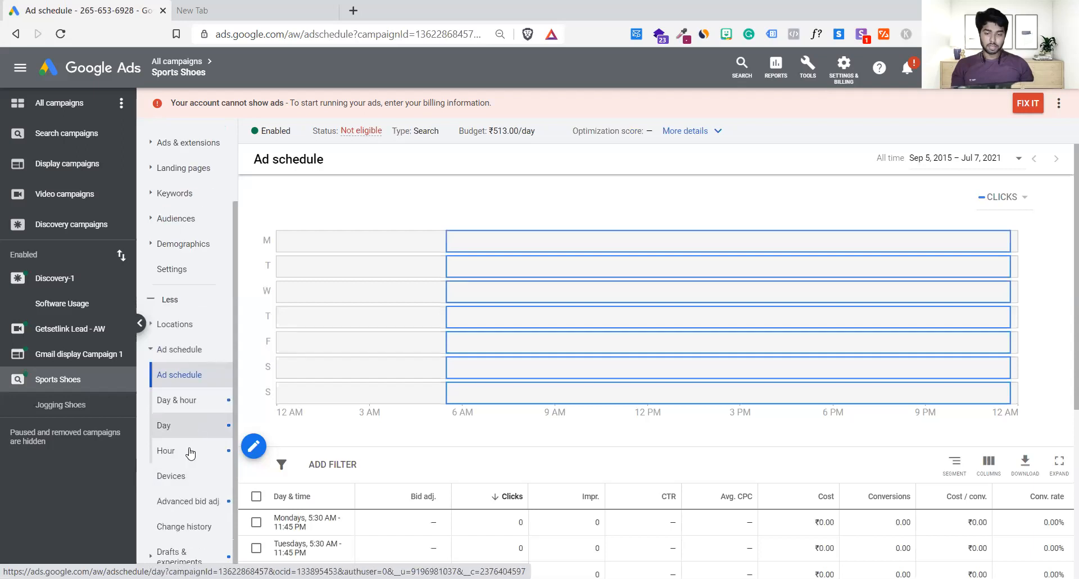
pyautogui.click(173, 481)
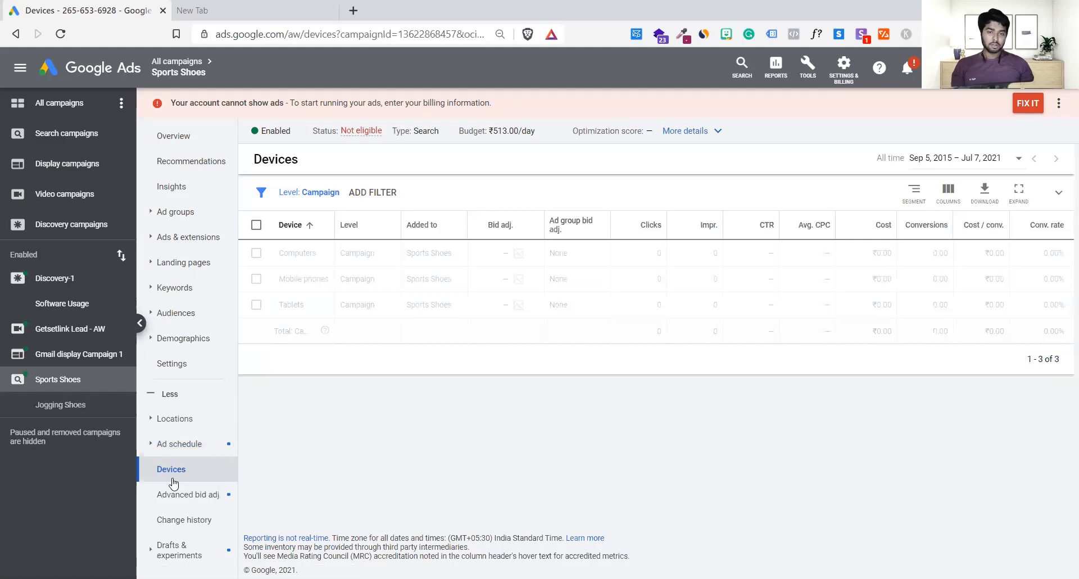
# Step: Return to the Discovery-1 campaign's ads and open the Getsetlink discovery ad in the editor
pyautogui.click(40, 288)
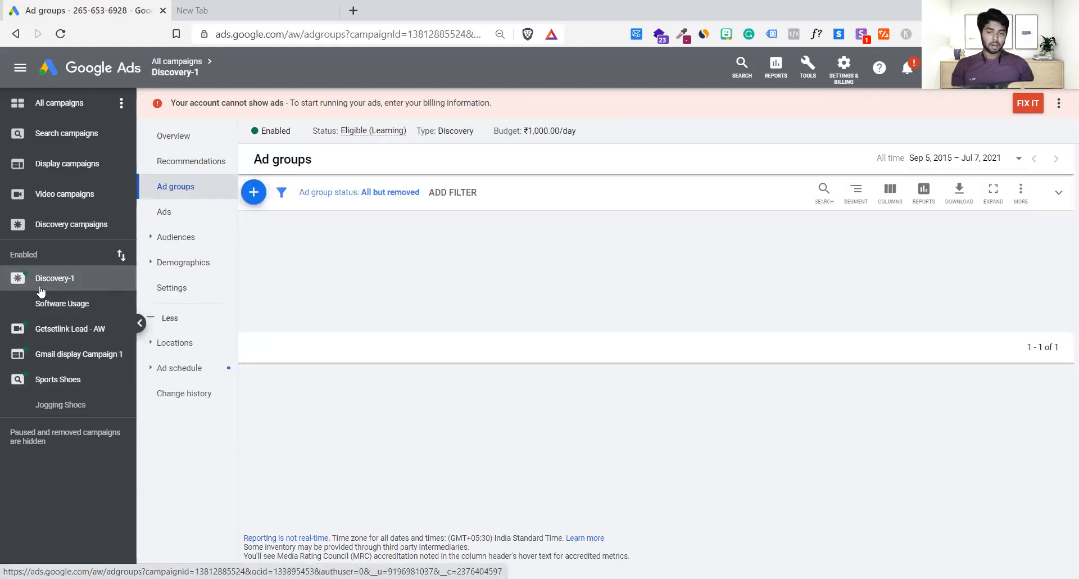
pyautogui.click(196, 219)
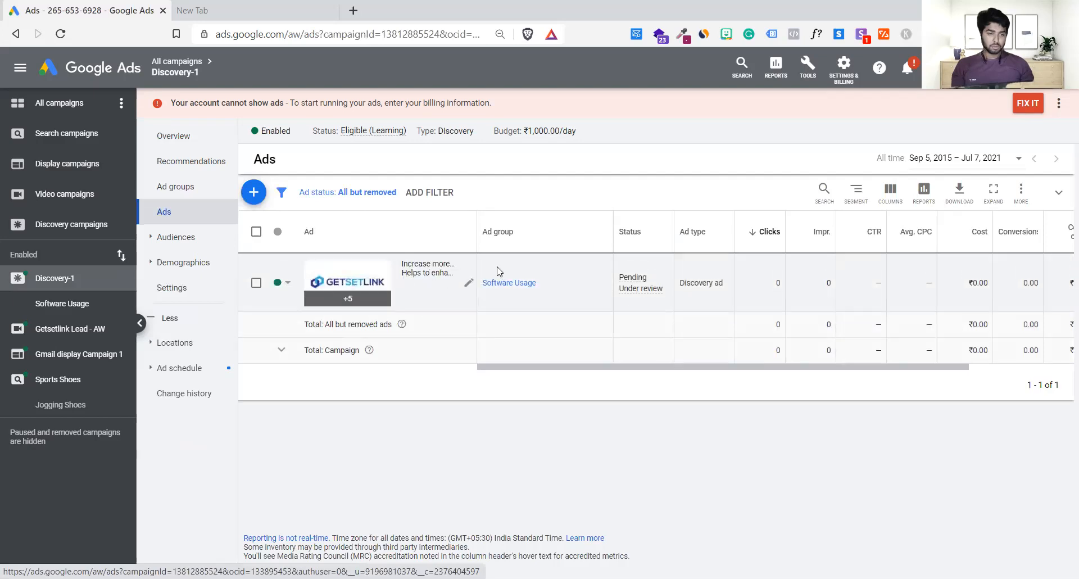
pyautogui.click(423, 271)
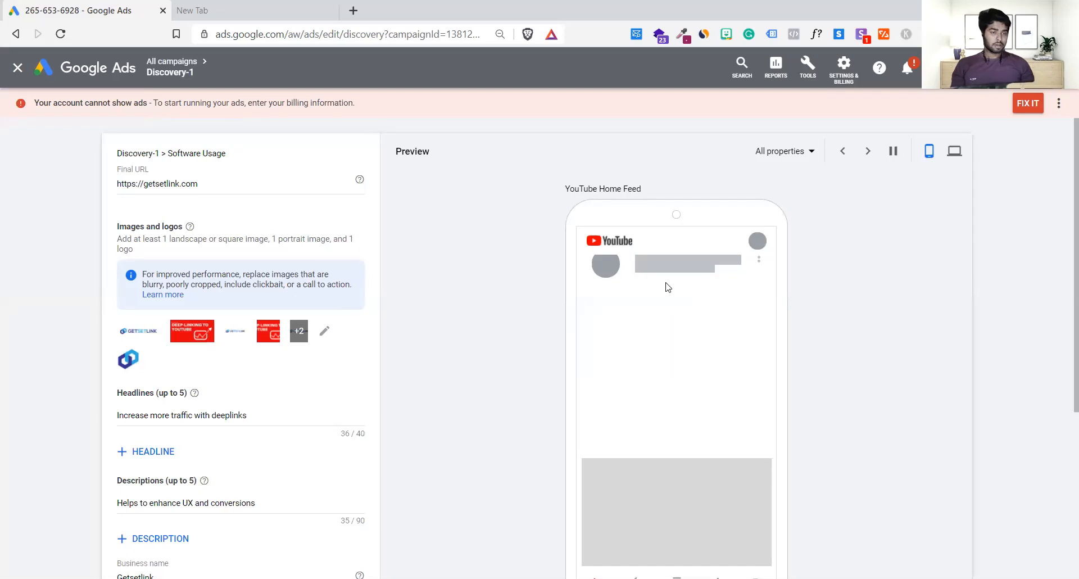
# Step: Preview the Getsetlink ad on desktop and step through its Gmail image variations
pyautogui.click(958, 157)
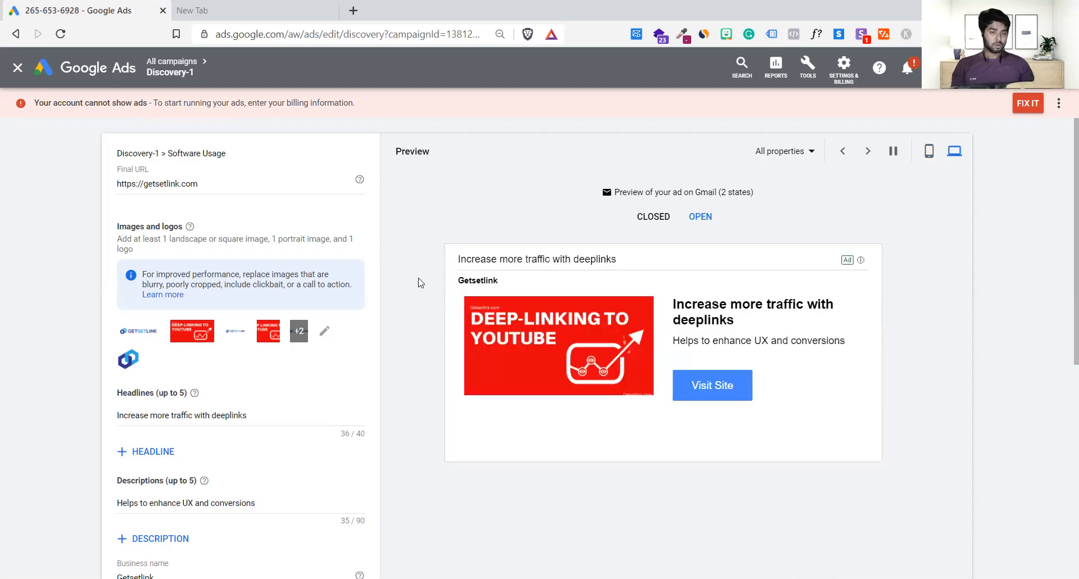
pyautogui.click(874, 157)
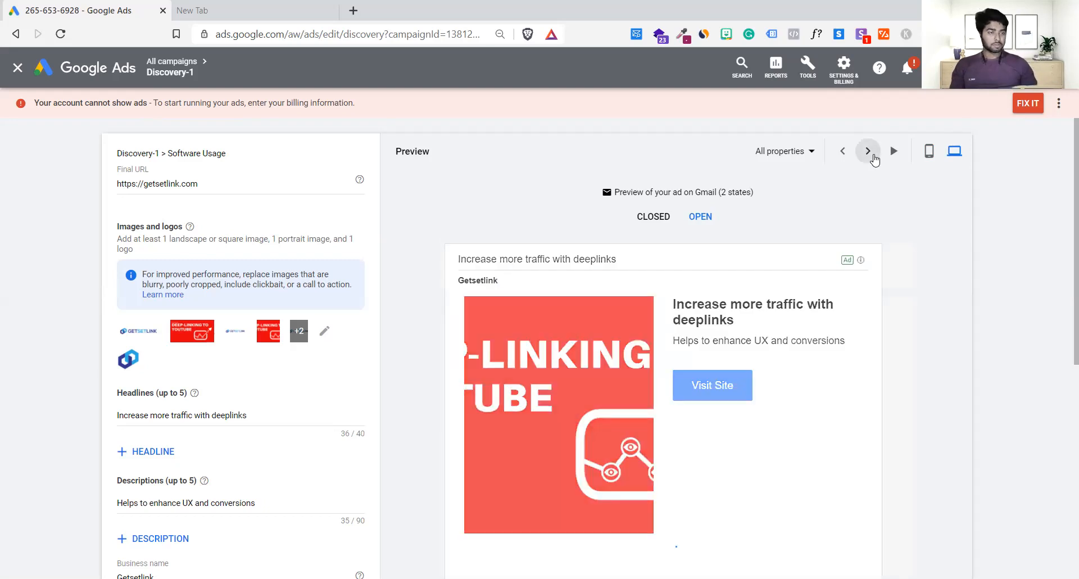
pyautogui.click(875, 159)
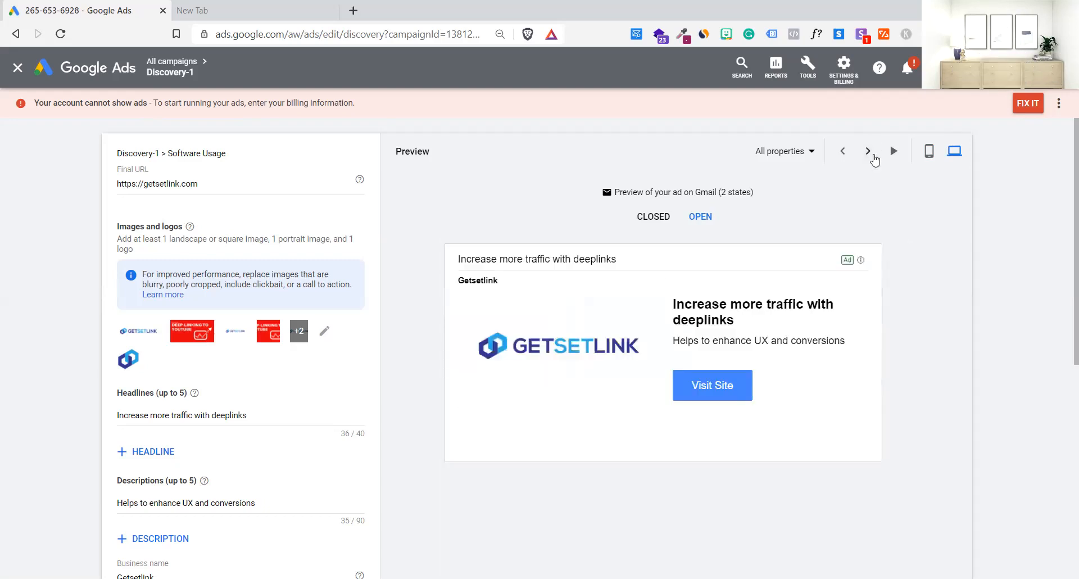
pyautogui.click(875, 159)
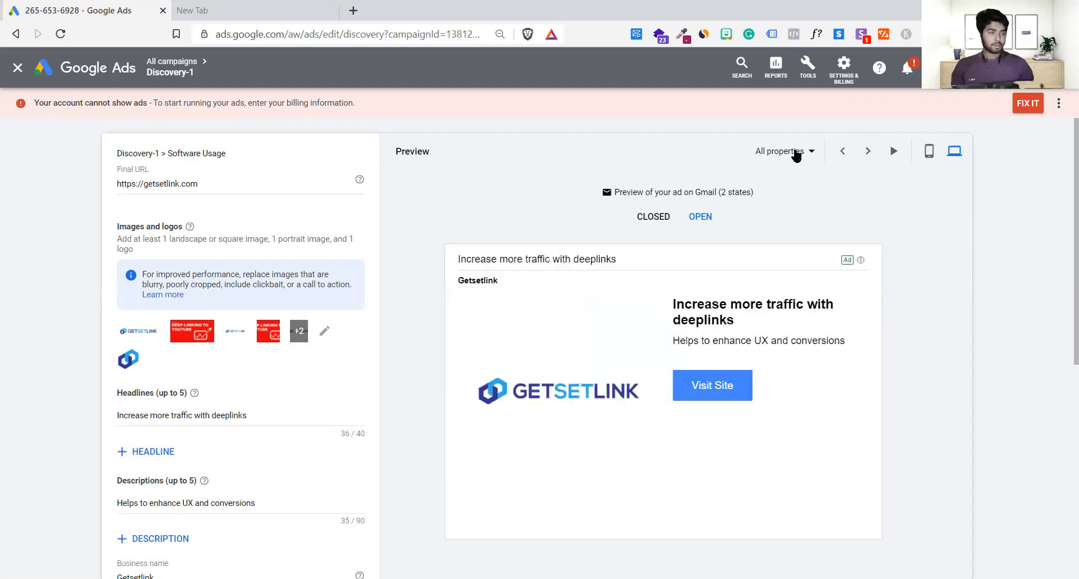
# Step: Preview the ad for YouTube on desktop, then on mobile
pyautogui.click(795, 152)
pyautogui.click(787, 184)
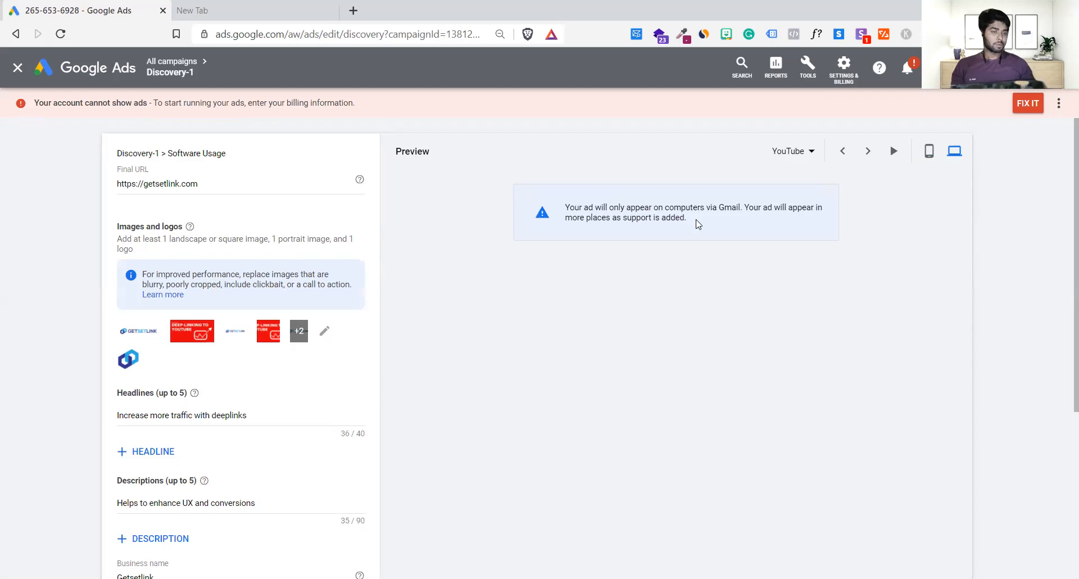
pyautogui.moveTo(697, 223); pyautogui.dragTo(613, 217)
pyautogui.click(613, 217)
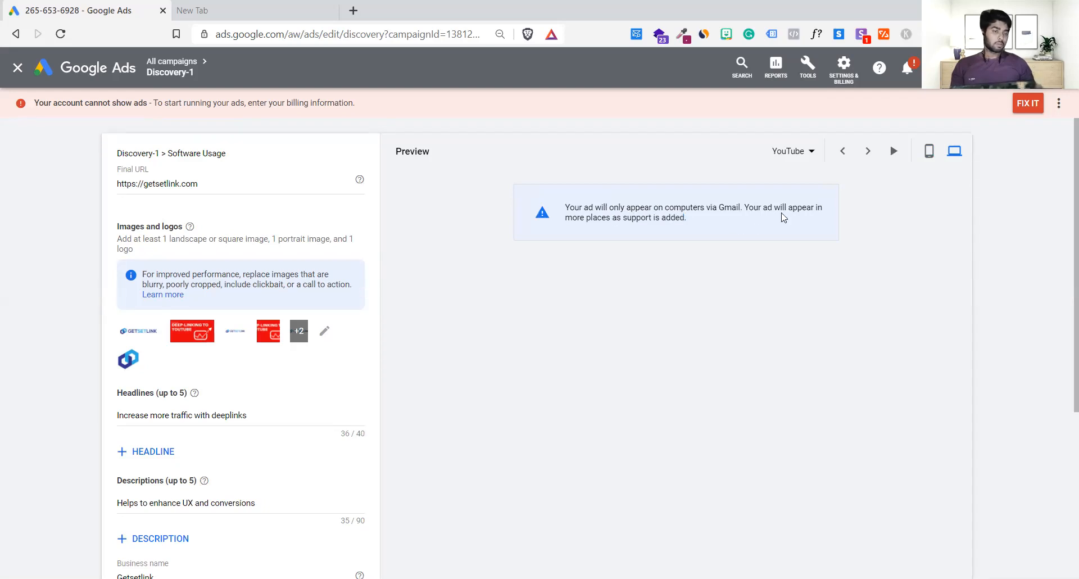
pyautogui.click(785, 151)
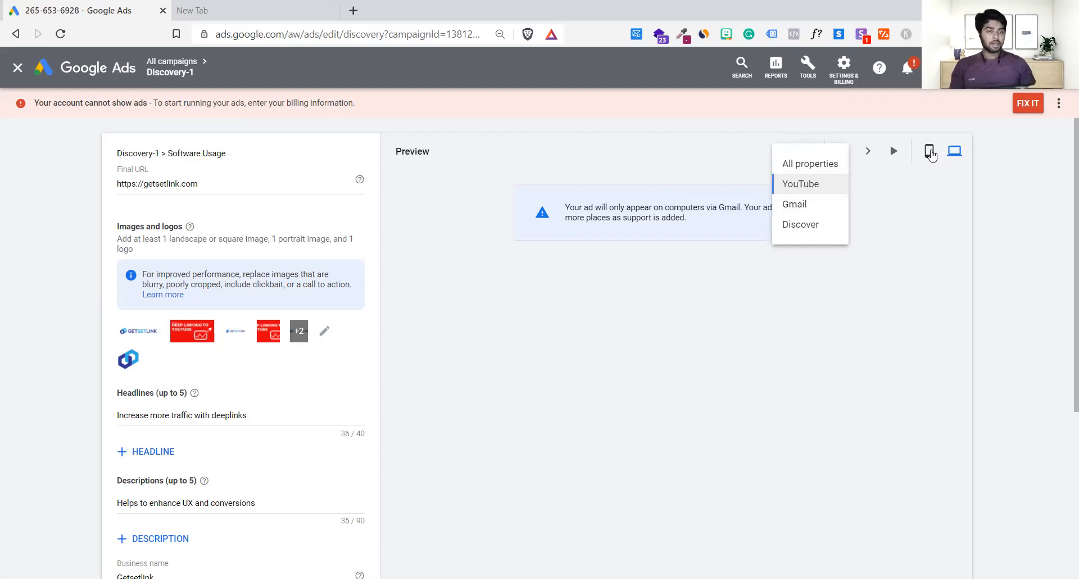
pyautogui.click(929, 151)
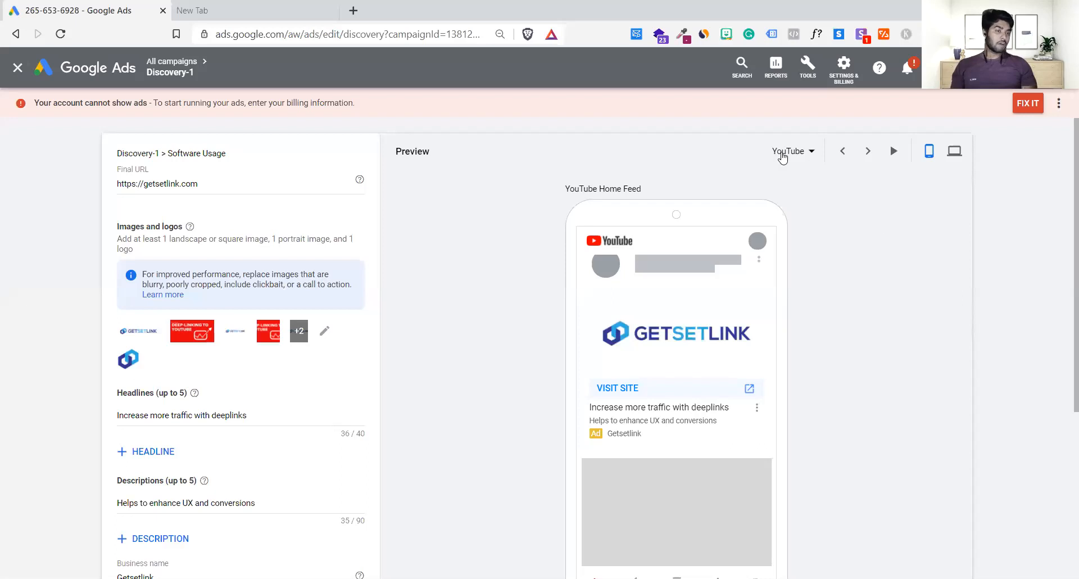
# Step: Change the mobile ad preview to the Discover property and examine how the ad is laid out
pyautogui.click(787, 152)
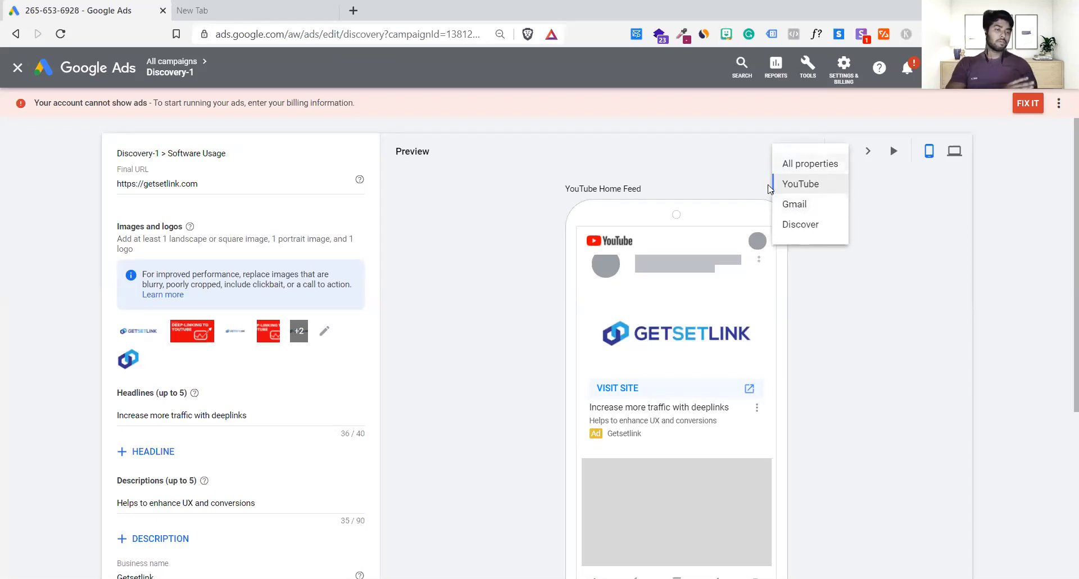
pyautogui.click(733, 176)
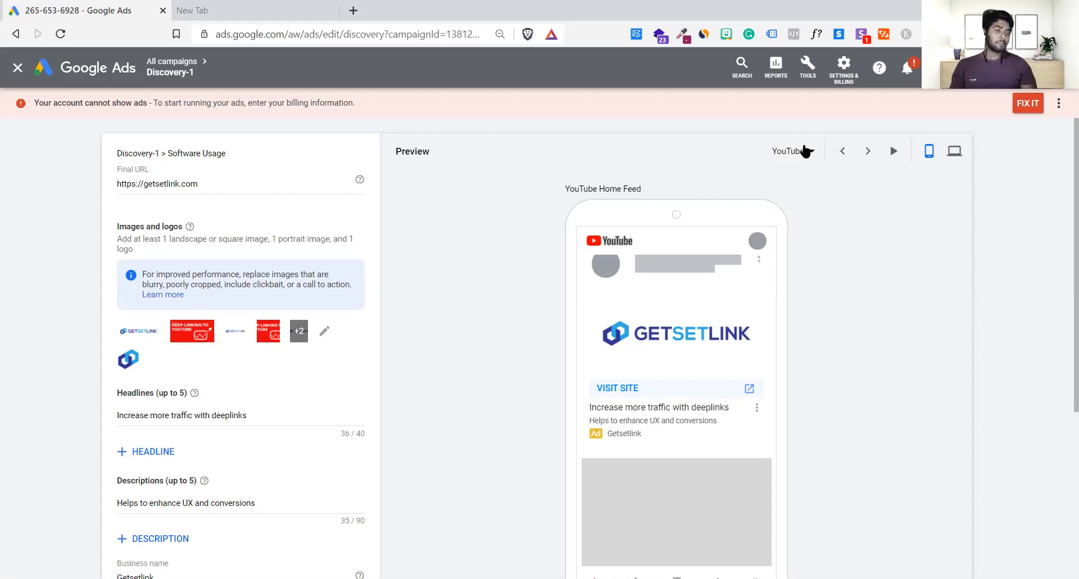
pyautogui.click(802, 151)
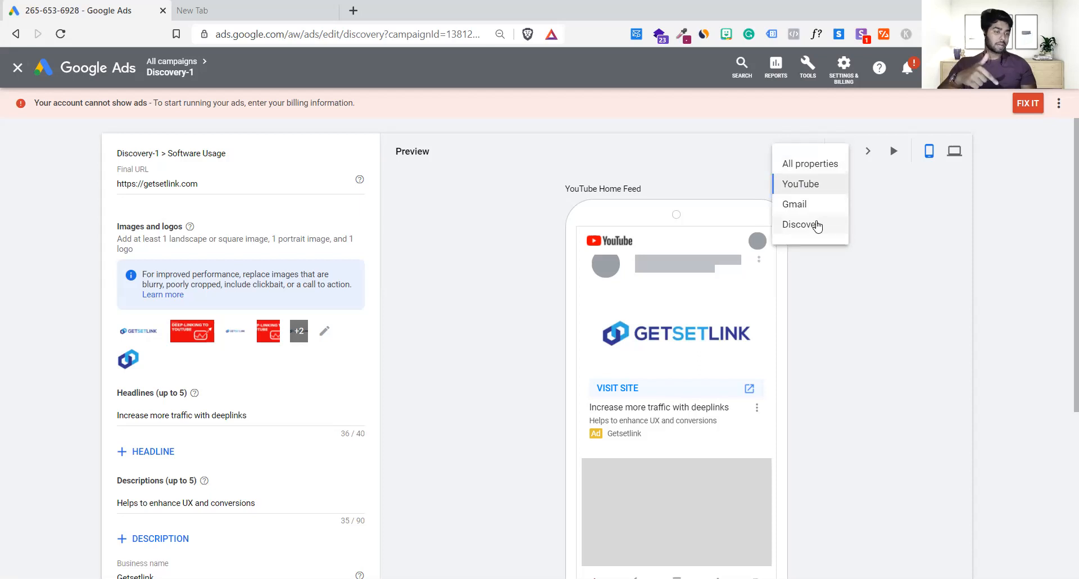
pyautogui.click(817, 227)
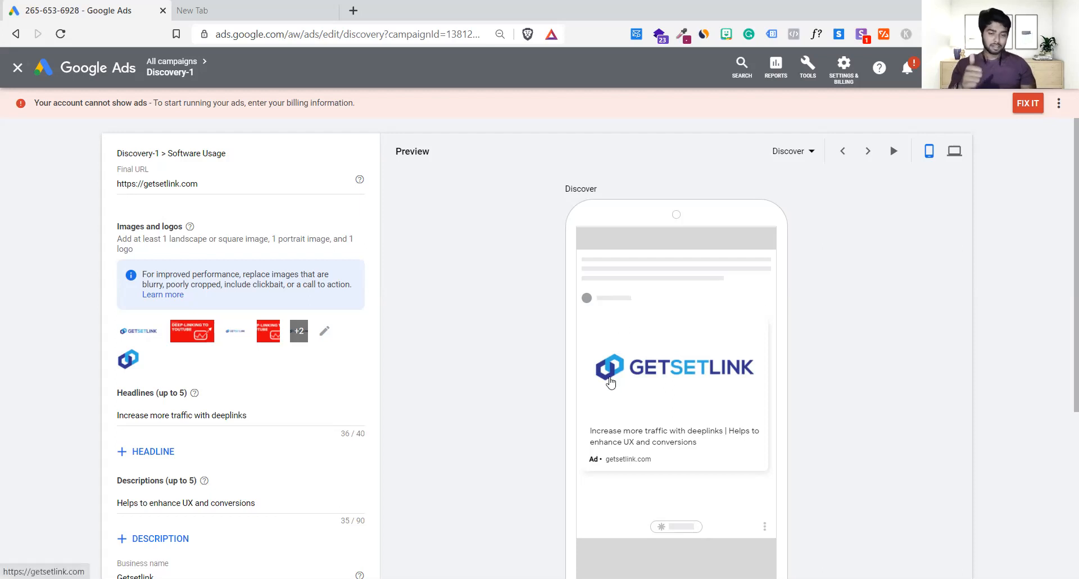
pyautogui.scroll(-3, 611, 383)
pyautogui.scroll(3, 610, 382)
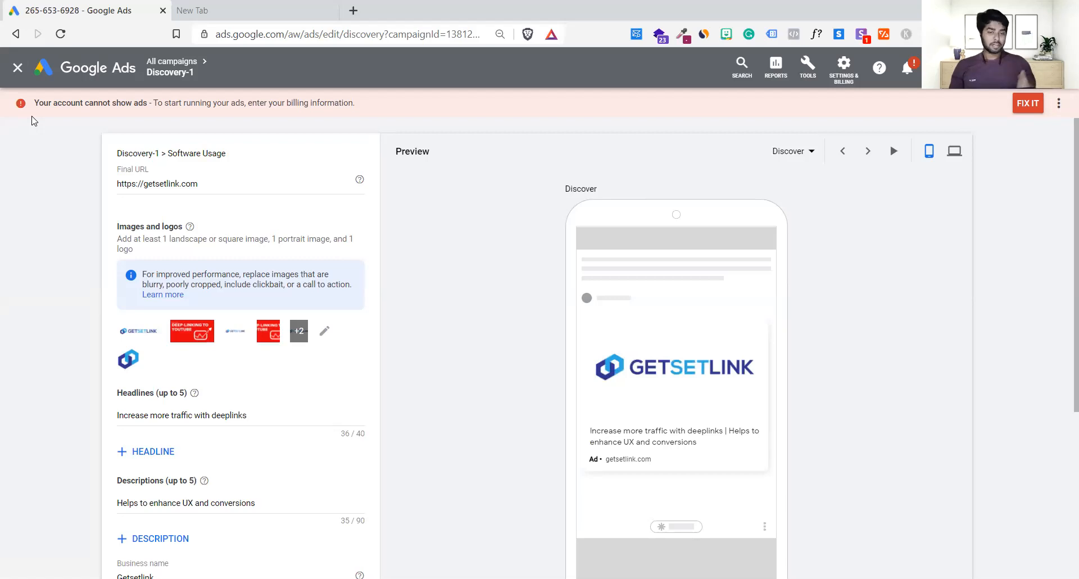
# Step: Close the ad editor, check the Software Usage ad group's ads, and return to the Discovery-1 campaign overview
pyautogui.click(17, 69)
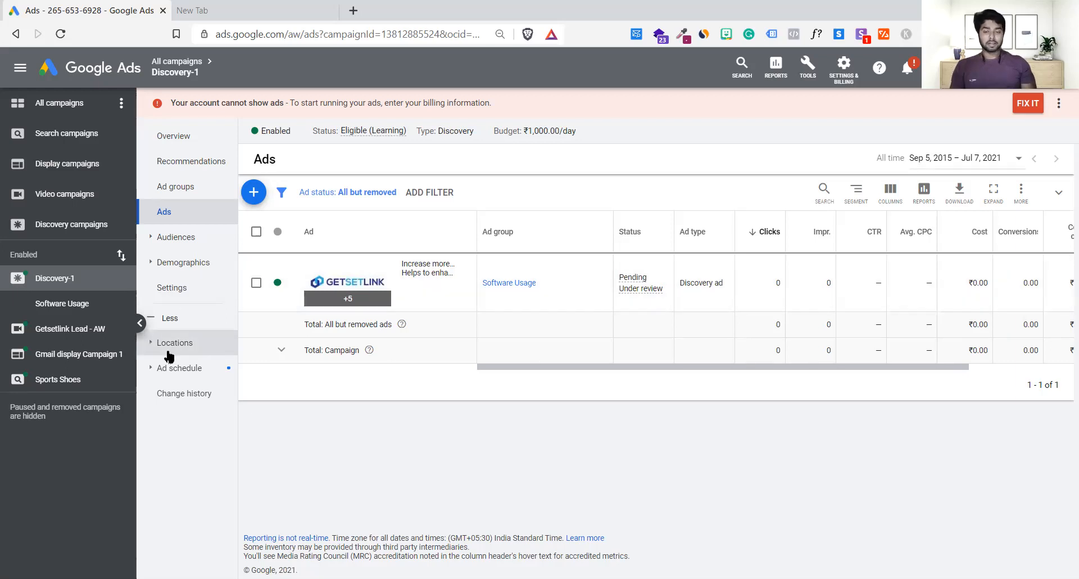
pyautogui.click(89, 311)
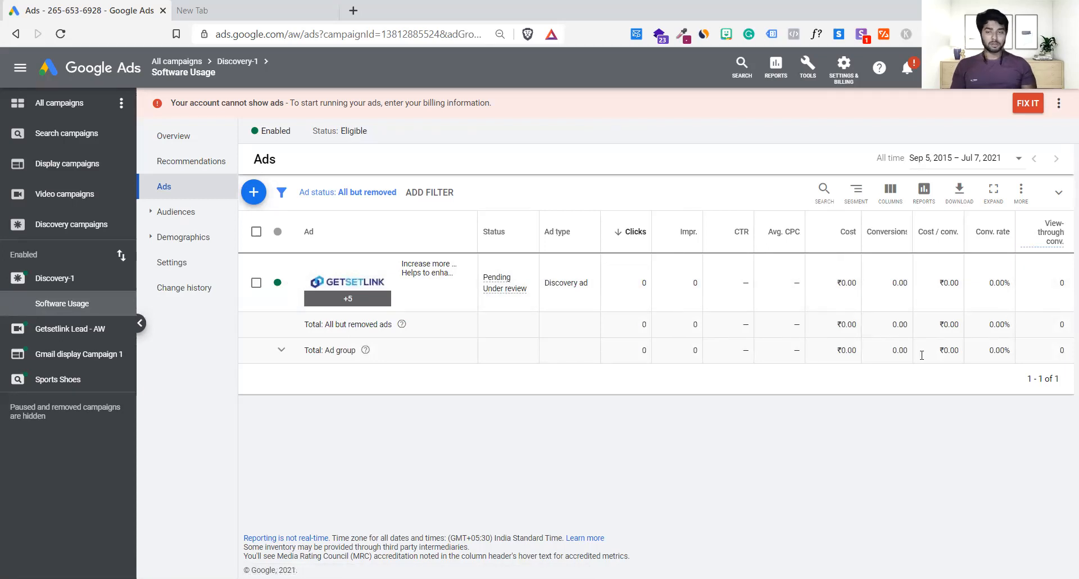
pyautogui.click(50, 277)
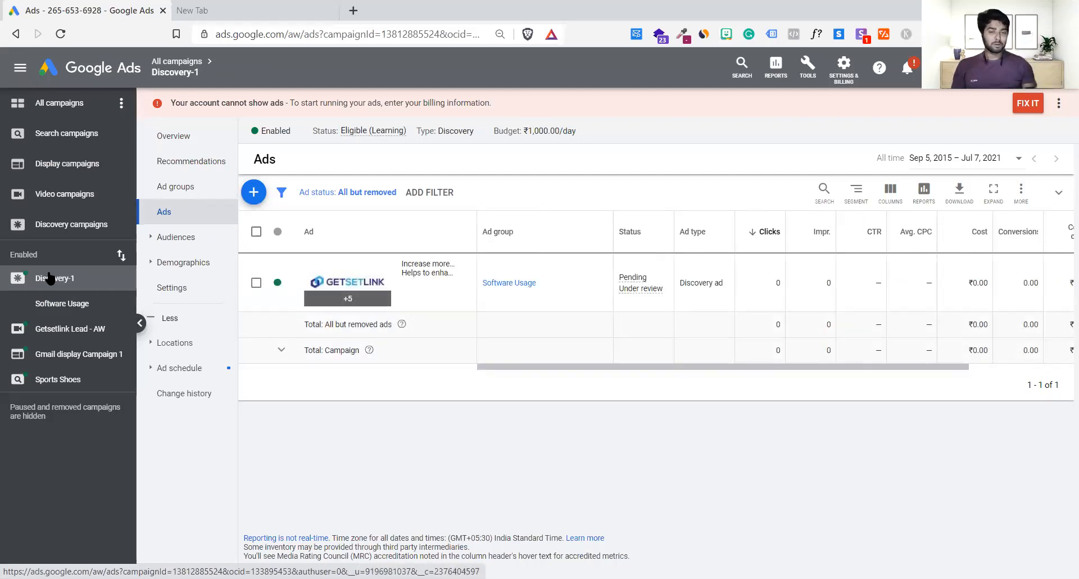
pyautogui.click(197, 151)
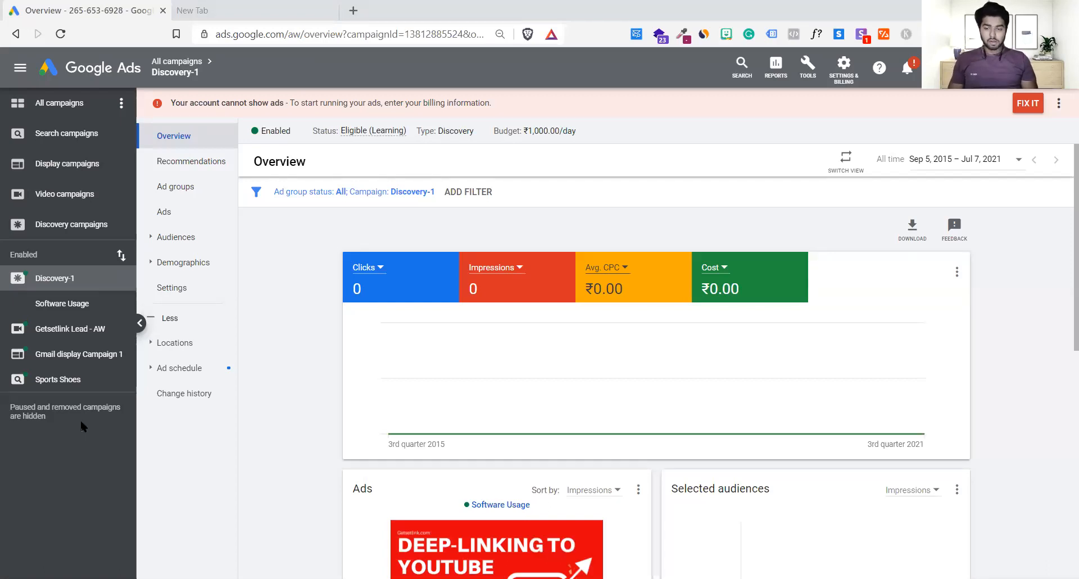
# Step: Examine the ads, locations and day & hour summaries in the Sports Shoes campaign overview
pyautogui.click(65, 381)
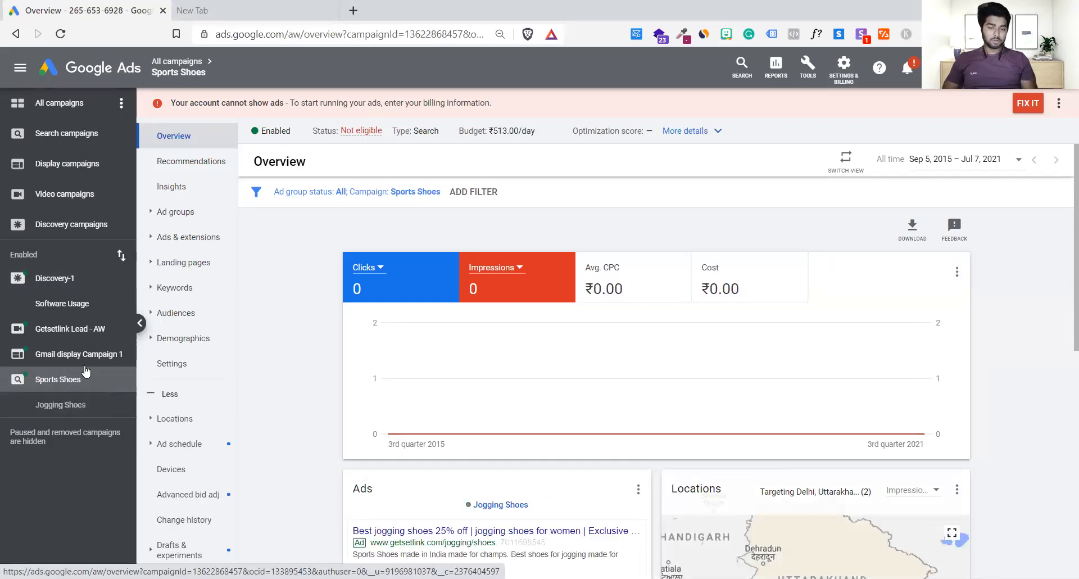
pyautogui.scroll(-4, 402, 429)
pyautogui.scroll(-1, 403, 429)
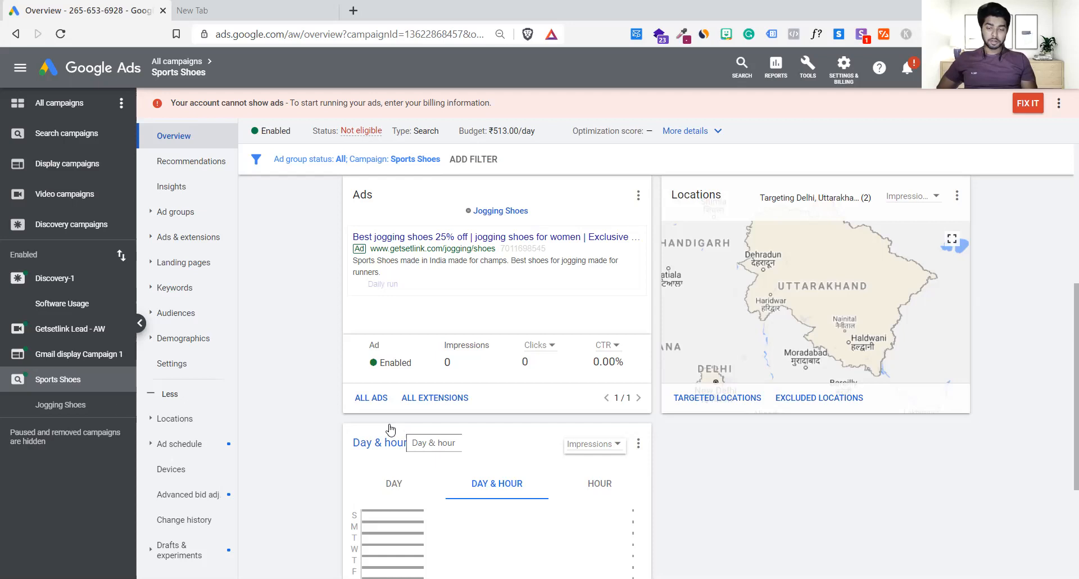
# Step: Widen the Device column in the Sports Shoes campaign's devices table and check the edit options for Computers
pyautogui.click(157, 475)
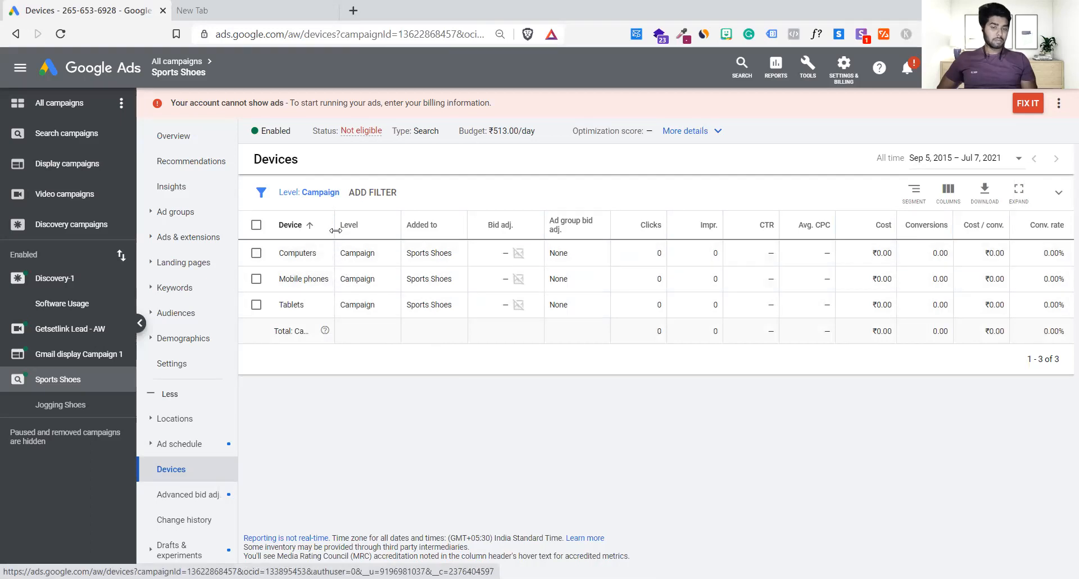
pyautogui.moveTo(335, 230); pyautogui.dragTo(385, 232)
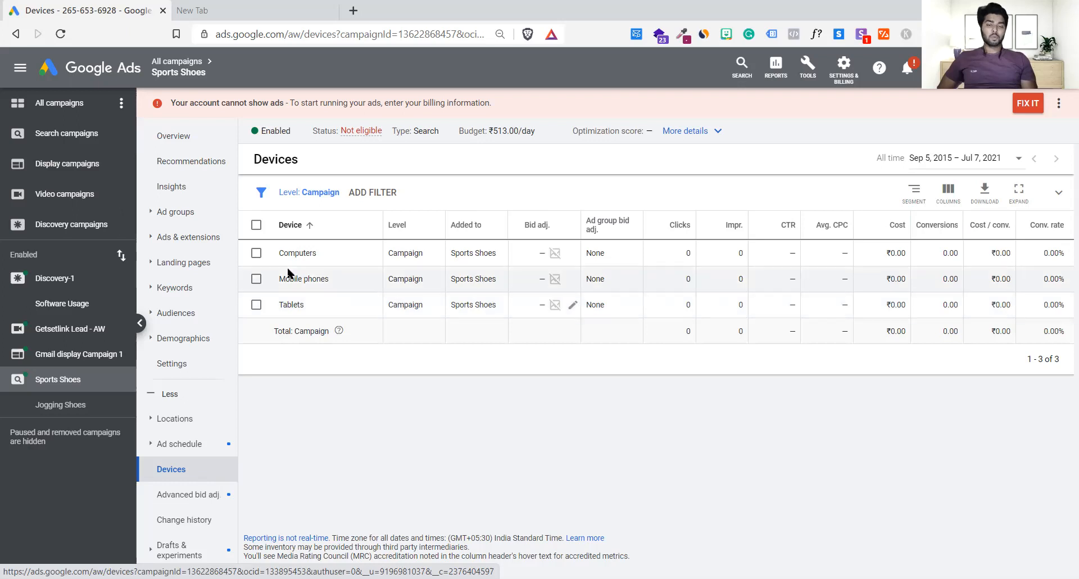
pyautogui.click(260, 254)
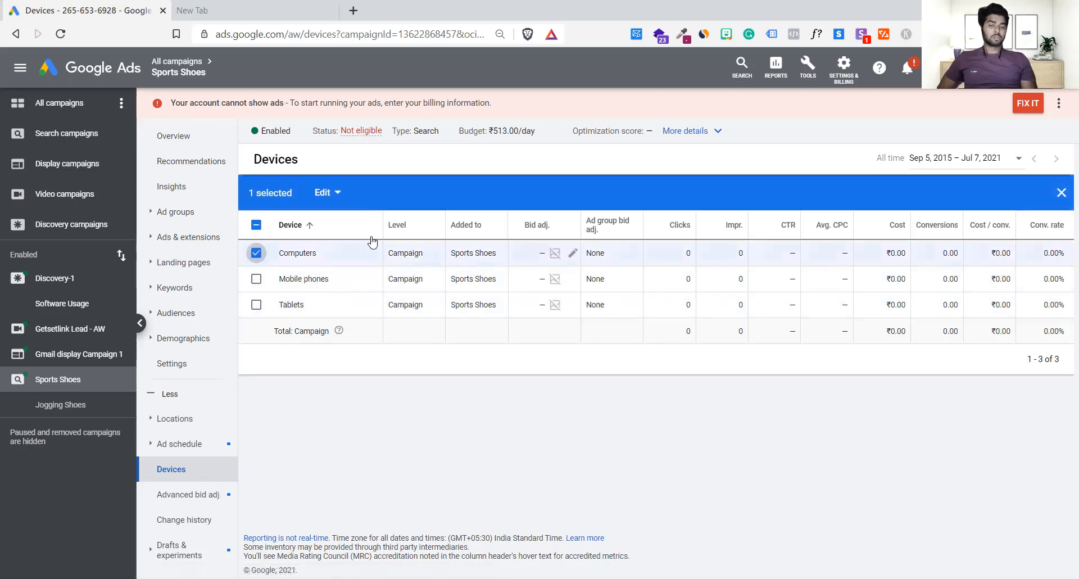
pyautogui.click(331, 193)
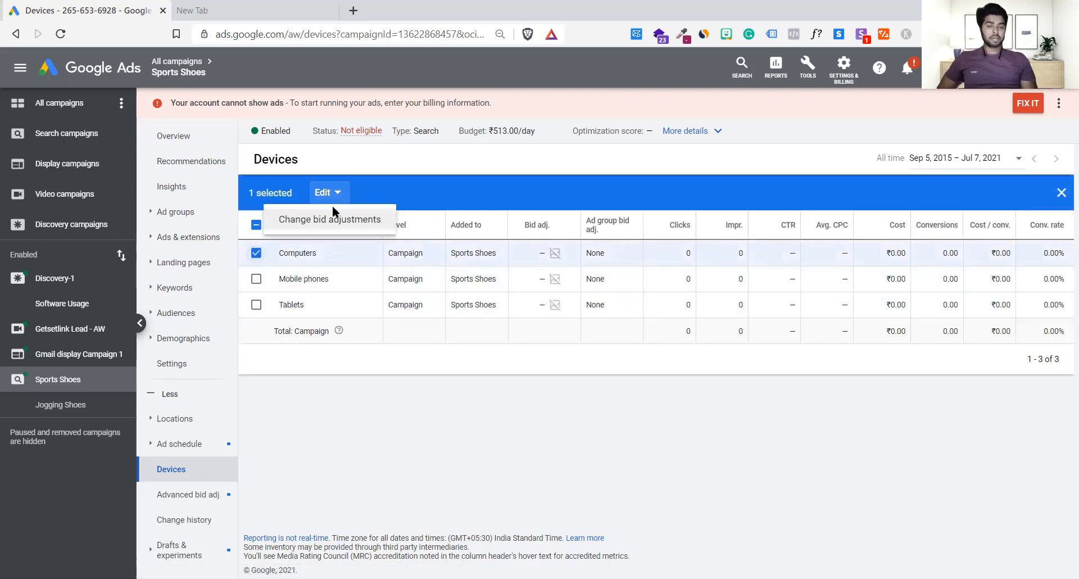
pyautogui.click(386, 399)
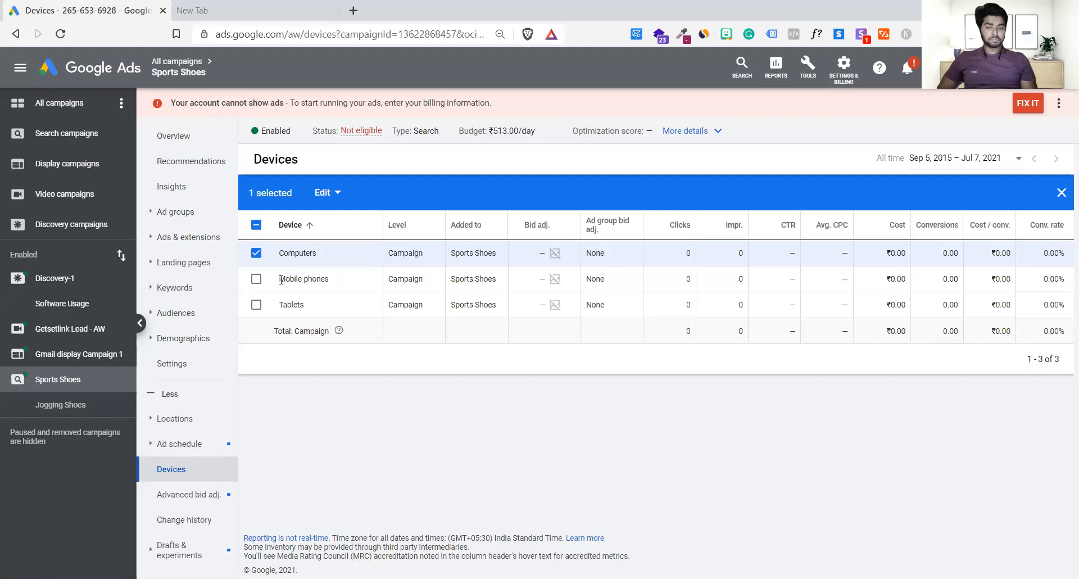
# Step: Deselect Computers and save a 50% bid increase for Mobile phones in the Sports Shoes campaign
pyautogui.click(256, 253)
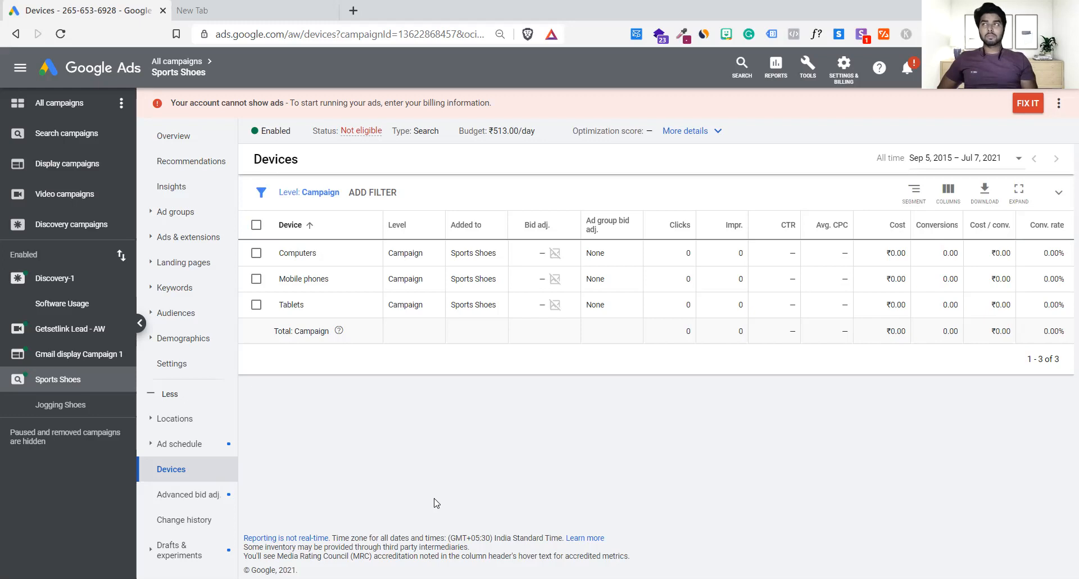
pyautogui.moveTo(545, 240)
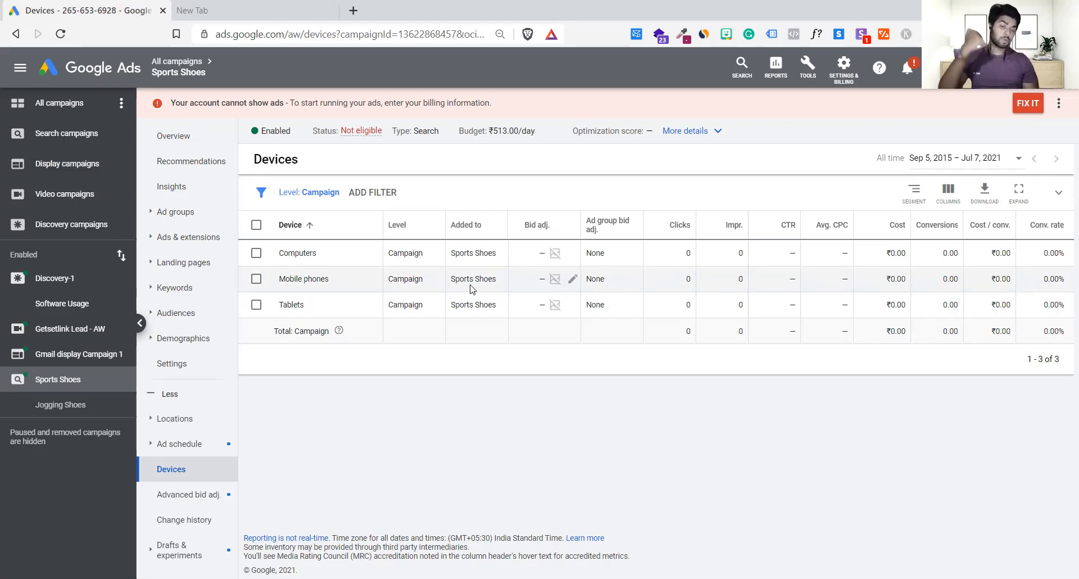
pyautogui.click(573, 279)
pyautogui.write('50')
pyautogui.moveTo(560, 336); pyautogui.dragTo(590, 336)
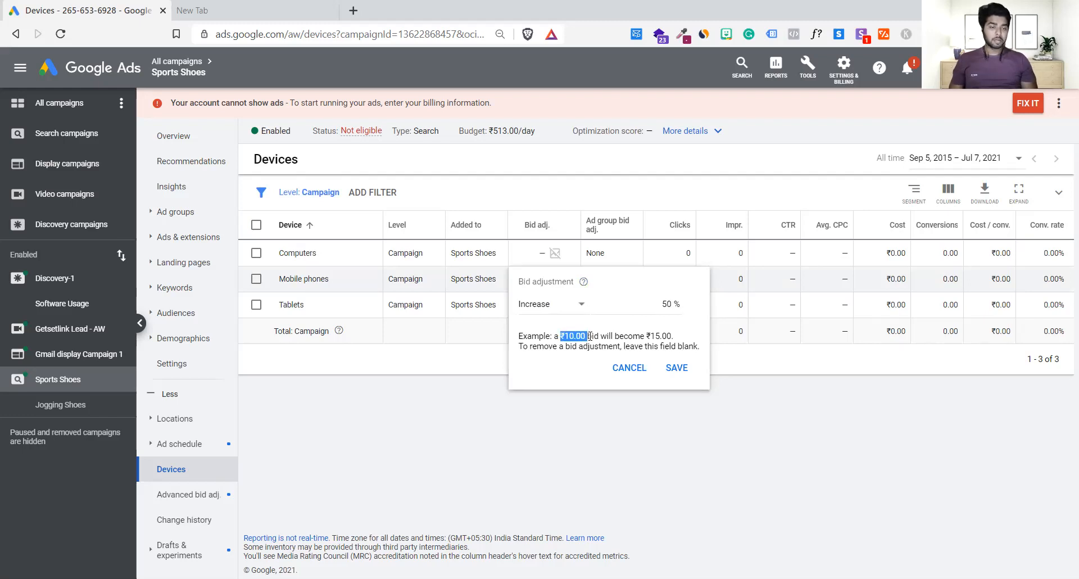
pyautogui.moveTo(677, 336); pyautogui.dragTo(649, 336)
pyautogui.click(677, 367)
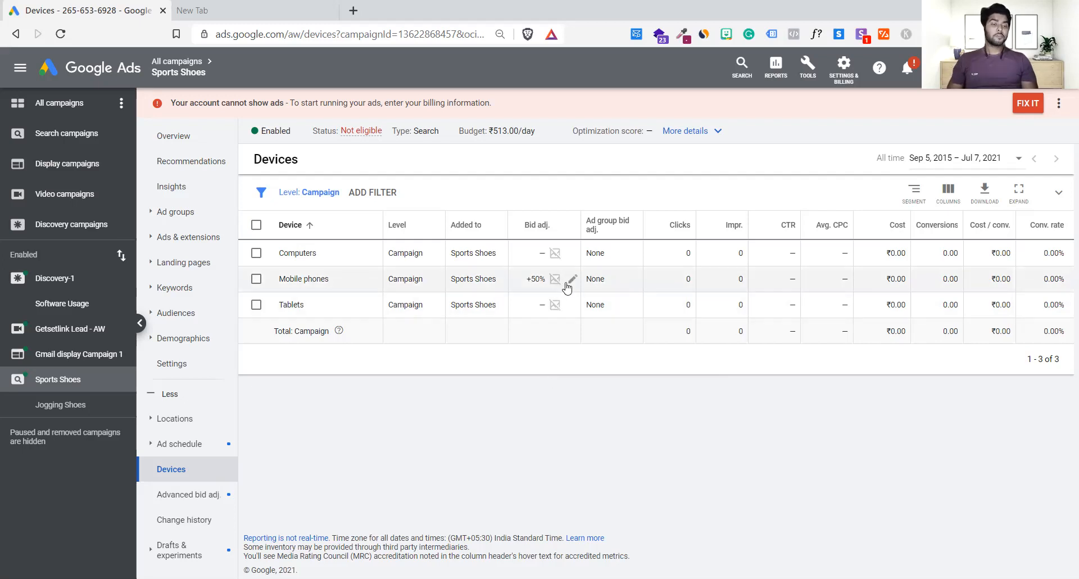
# Step: Set the Sports Shoes campaign's Mobile phones bid adjustment to a 100% increase and save it
pyautogui.click(573, 280)
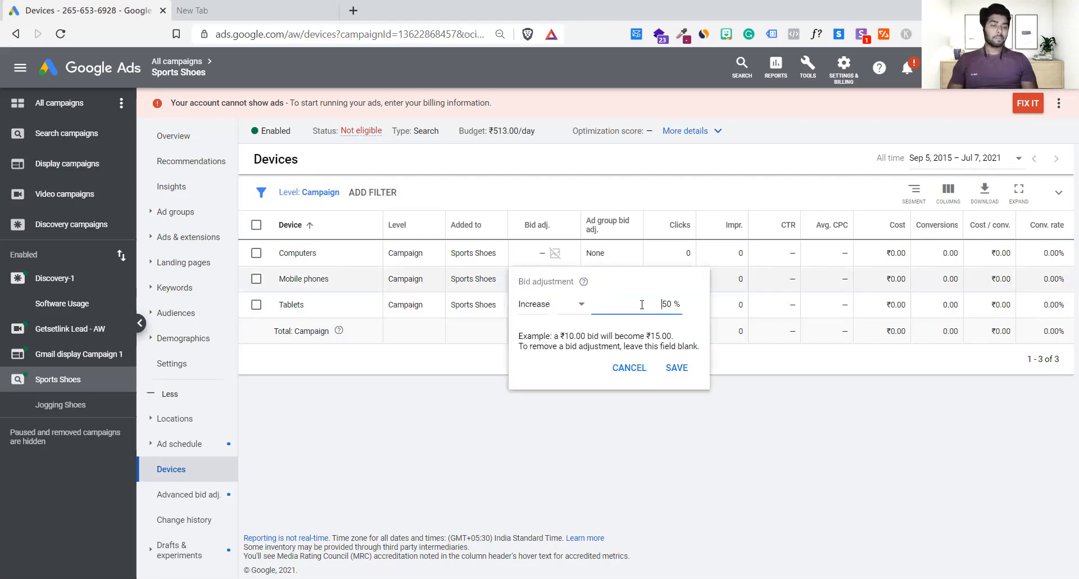
pyautogui.click(722, 305)
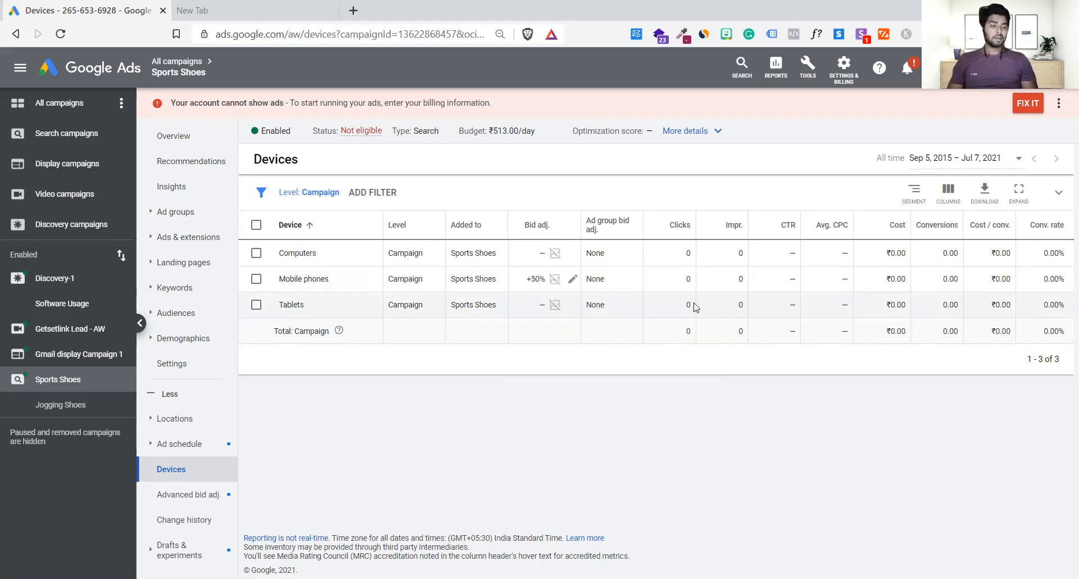
pyautogui.click(572, 281)
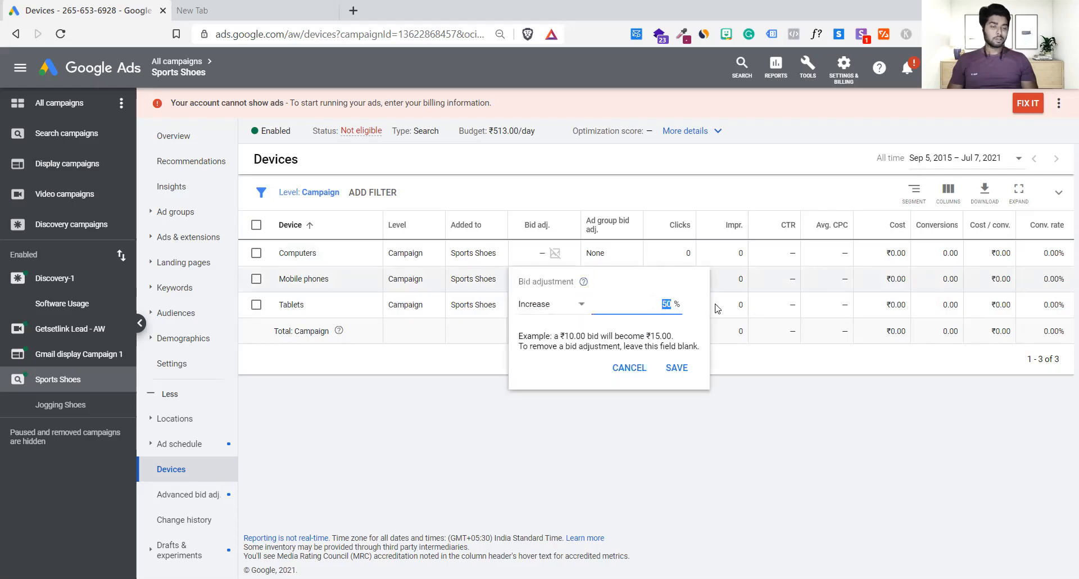
pyautogui.write('100')
pyautogui.click(677, 368)
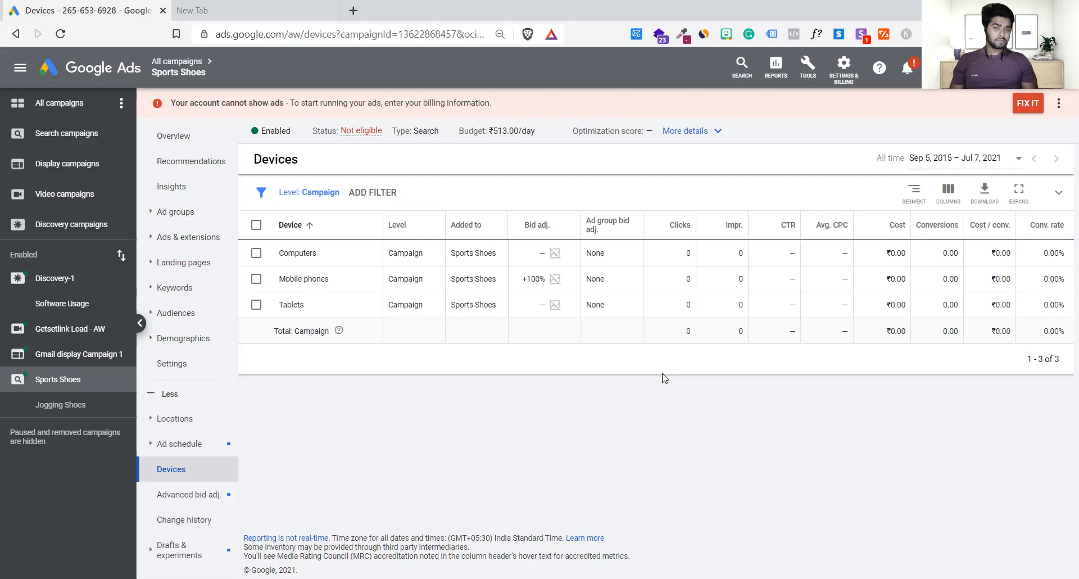
pyautogui.click(257, 279)
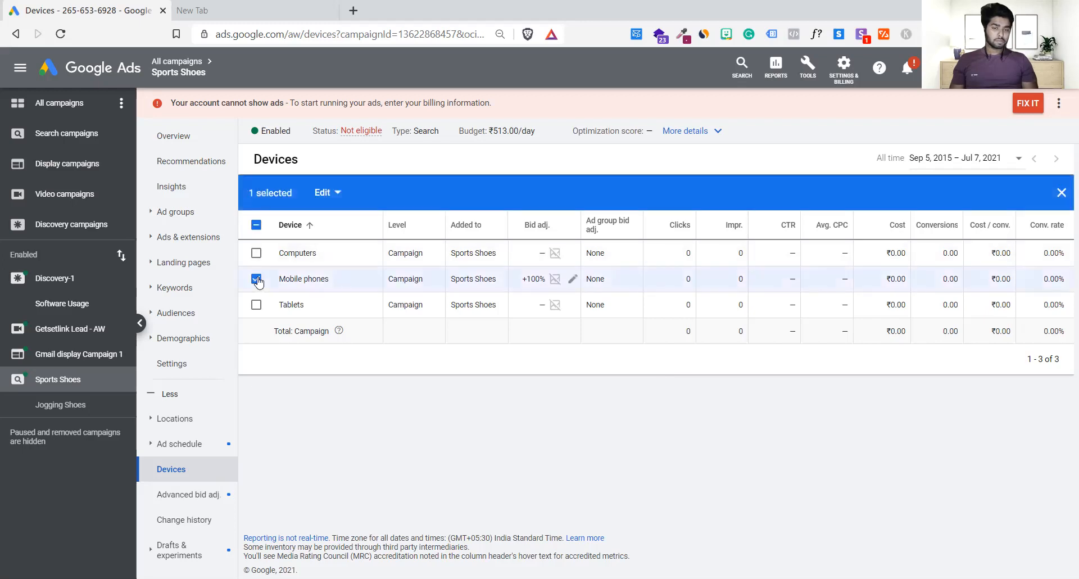
pyautogui.click(256, 279)
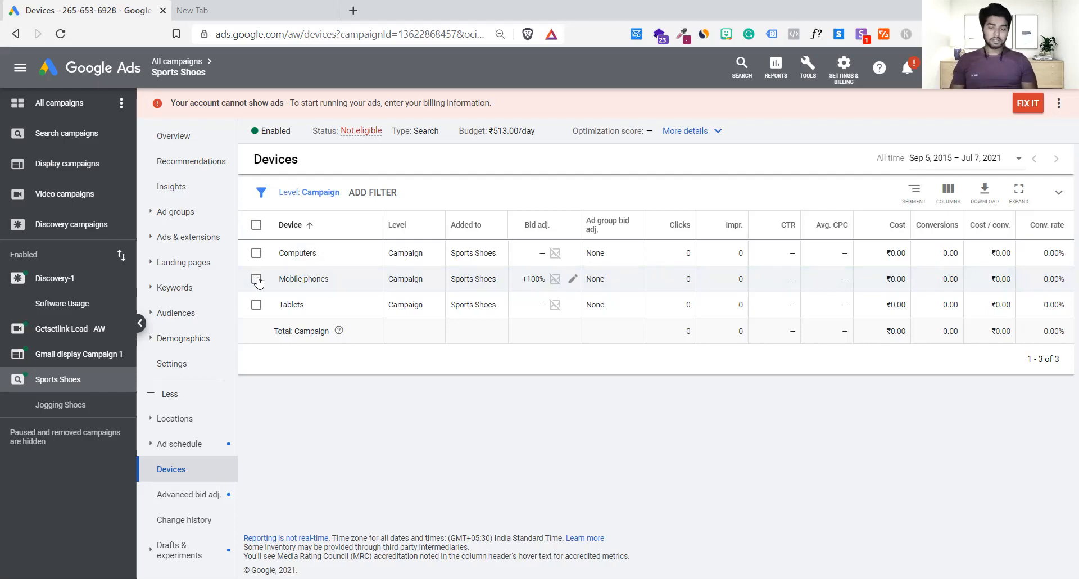
# Step: Set the Mobile phones bid adjustment of the Jogging Shoes ad group to a 60% increase and save it
pyautogui.click(66, 404)
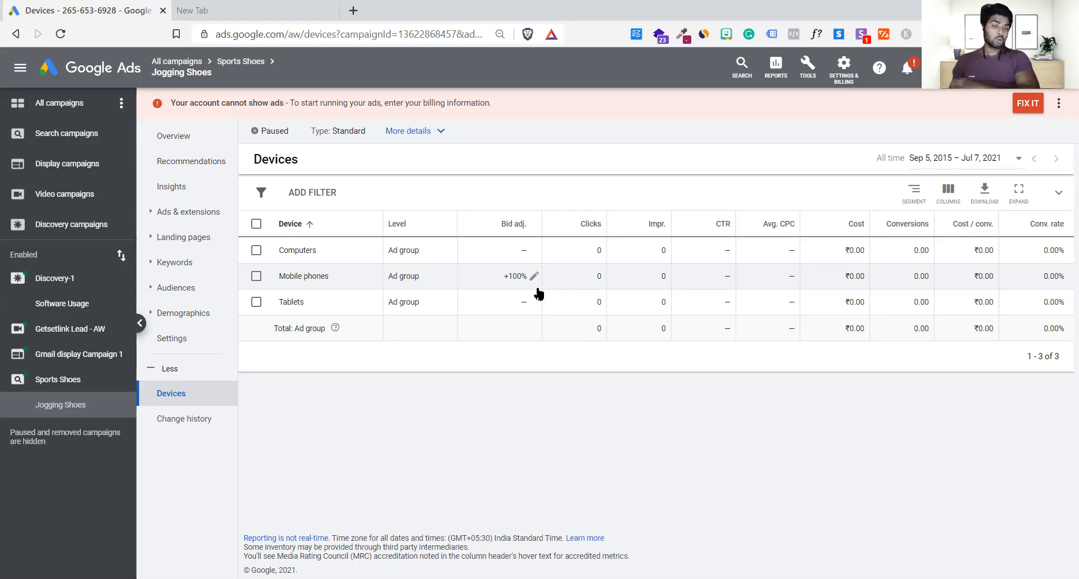
pyautogui.click(256, 276)
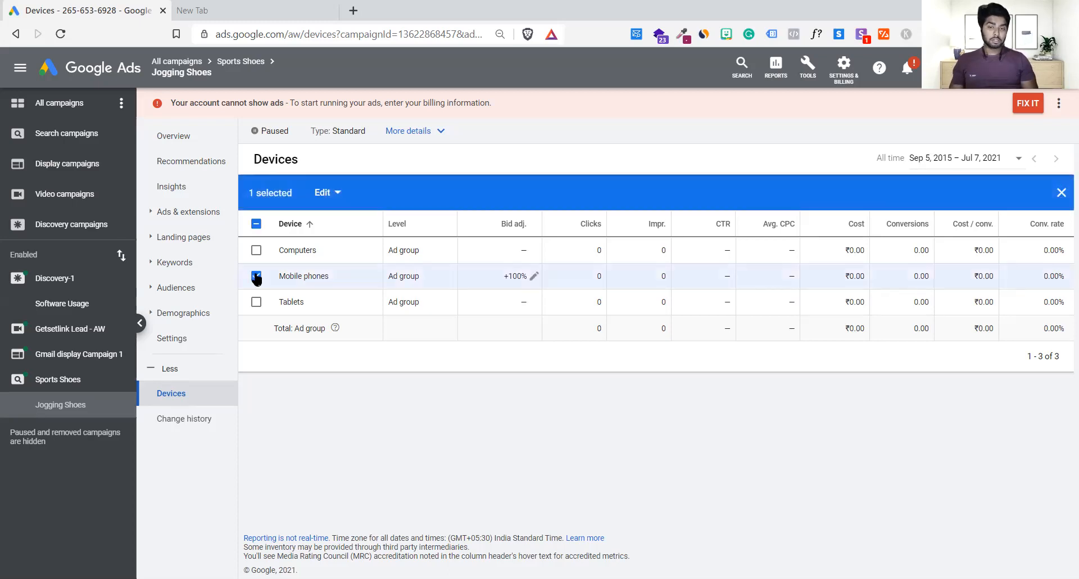
pyautogui.click(534, 278)
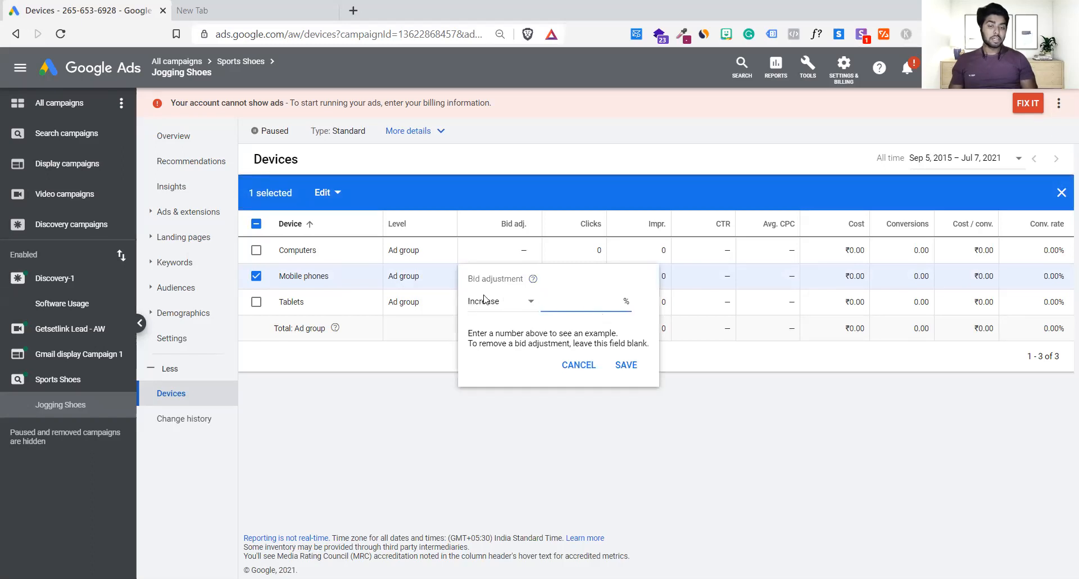
pyautogui.write('100')
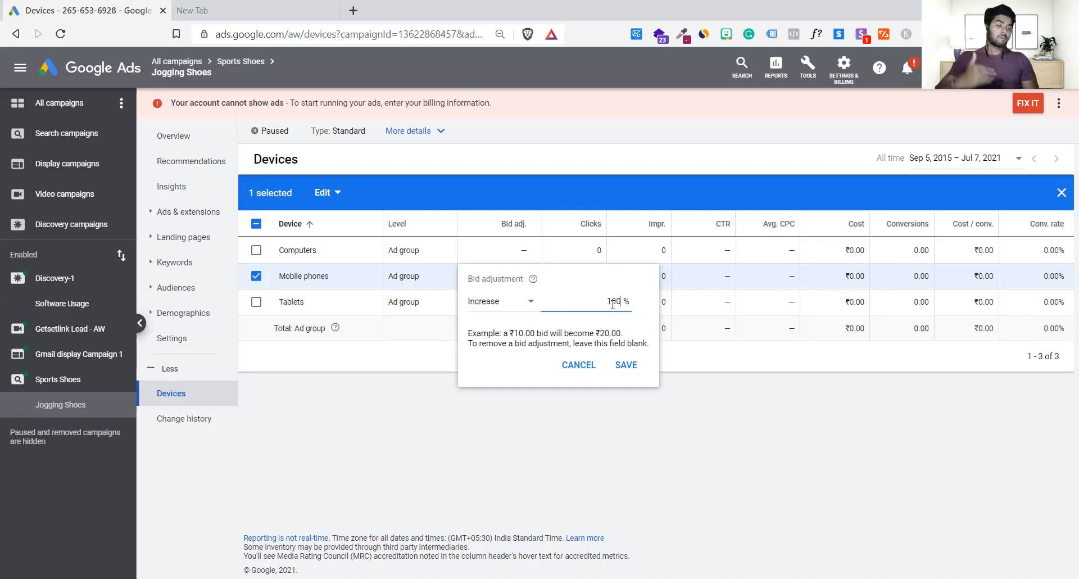
pyautogui.doubleClick(612, 304)
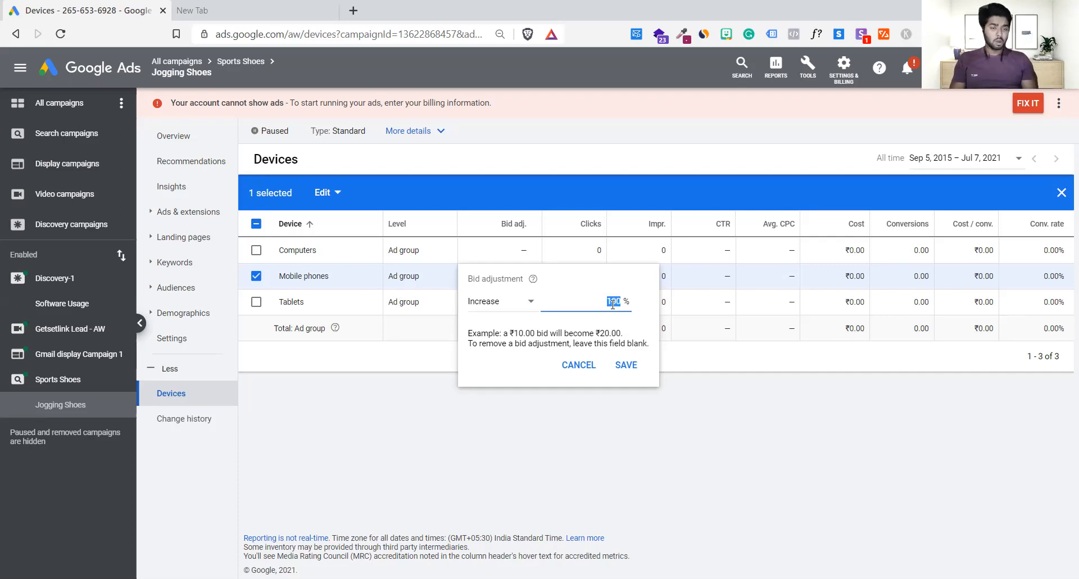
pyautogui.press('BackSpace')
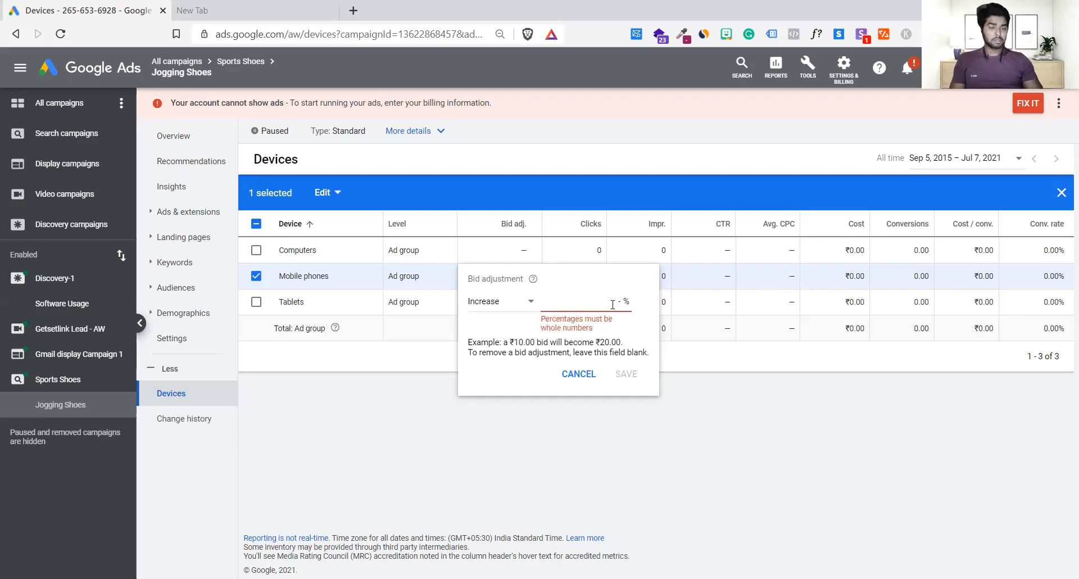
pyautogui.press('BackSpace')
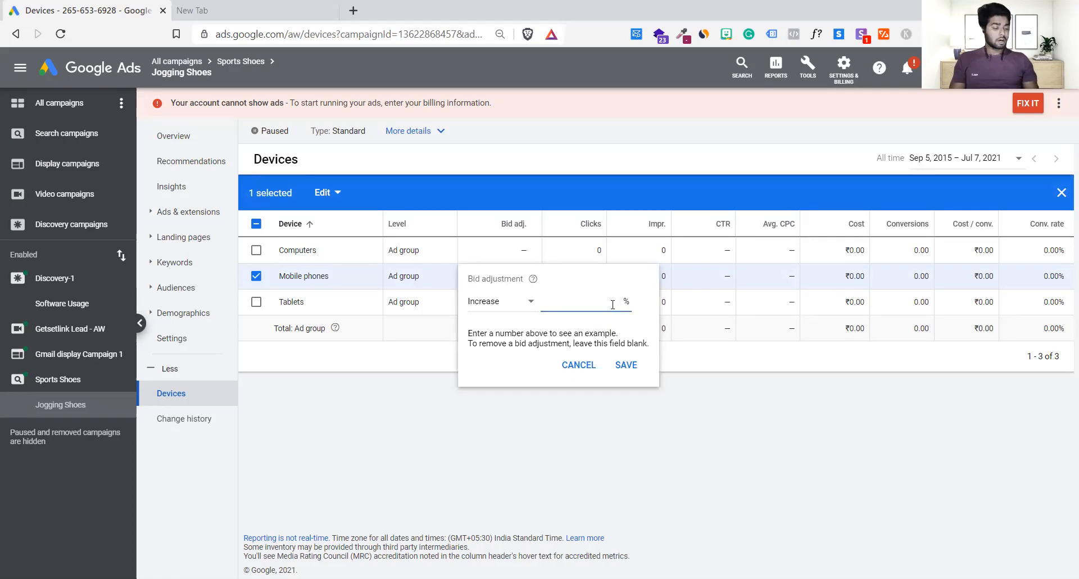
pyautogui.write('60')
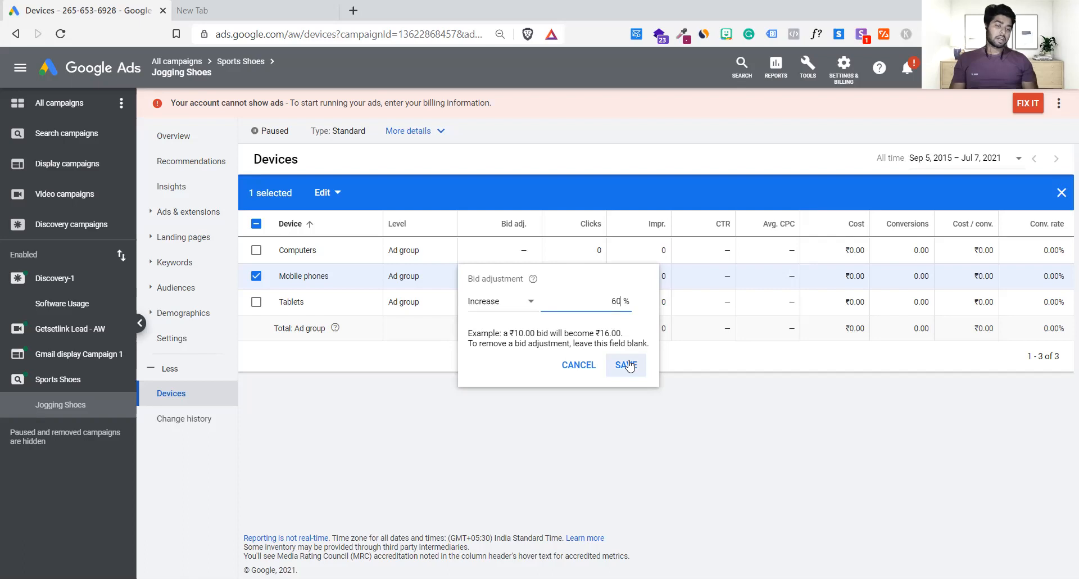
pyautogui.click(628, 365)
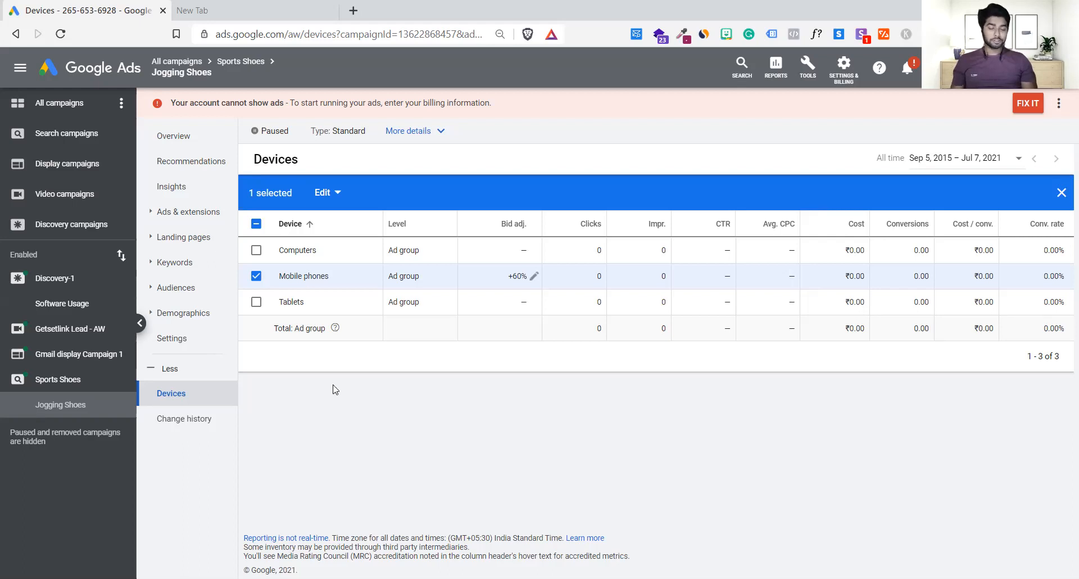
# Step: Check the overview of all campaigns and open the Audience manager from the shared library
pyautogui.click(48, 120)
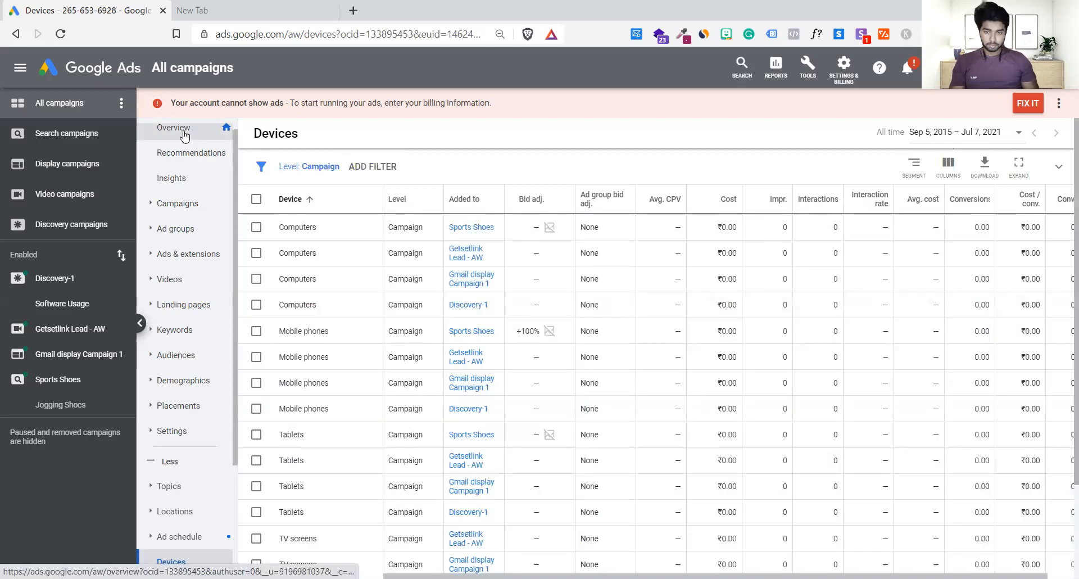
pyautogui.click(181, 132)
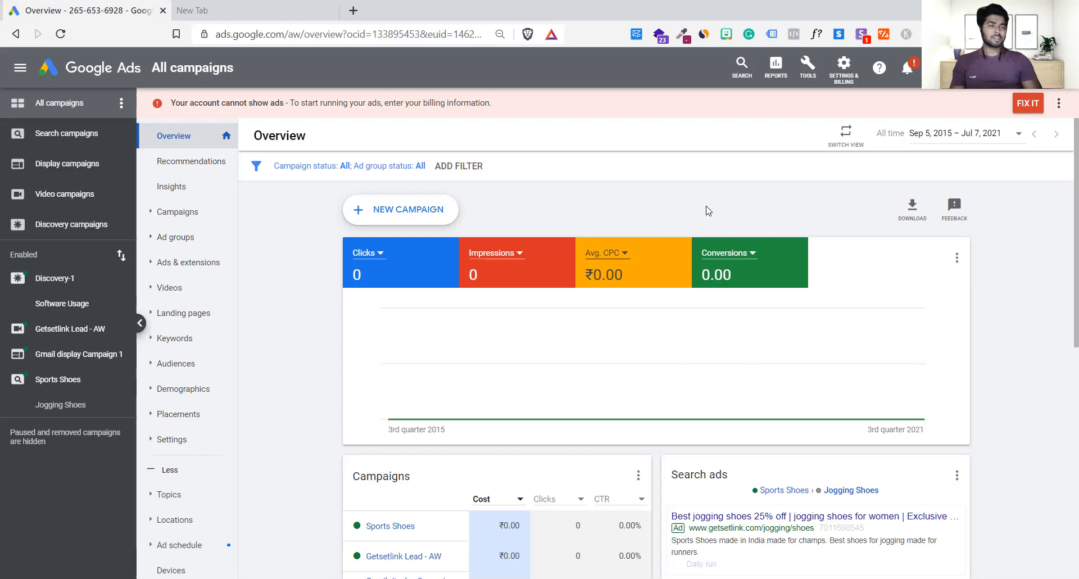
pyautogui.click(807, 67)
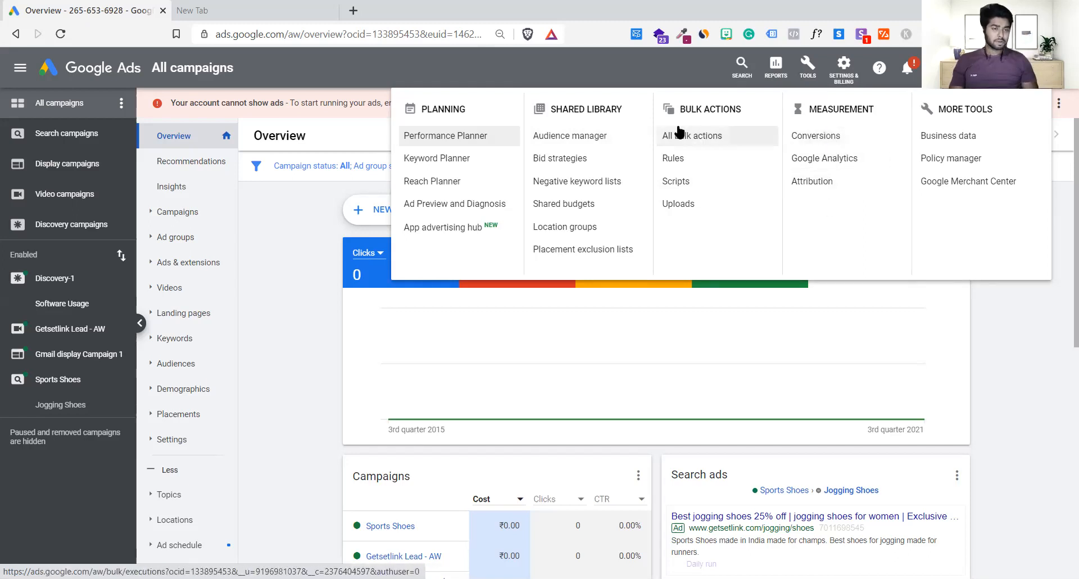
pyautogui.click(586, 139)
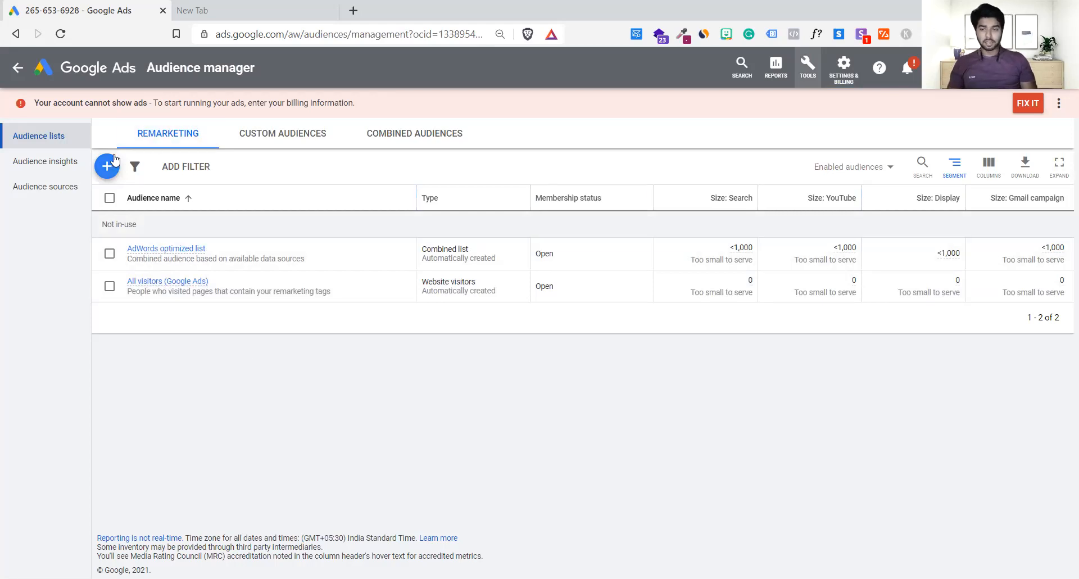
# Step: Look through the audience sources, insights and custom audiences, and check the new custom audience form without creating one
pyautogui.click(45, 187)
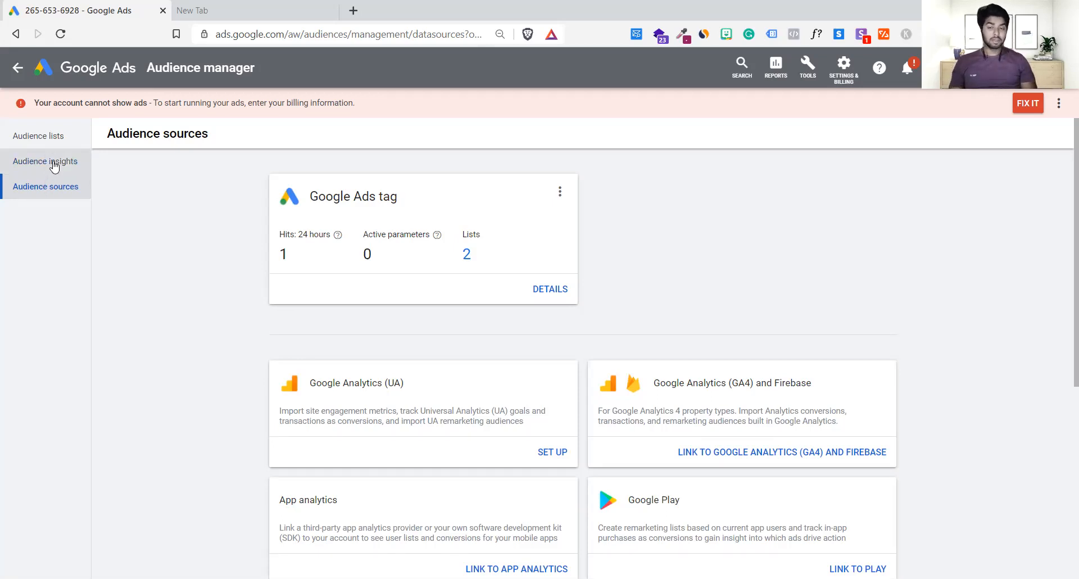
pyautogui.click(54, 166)
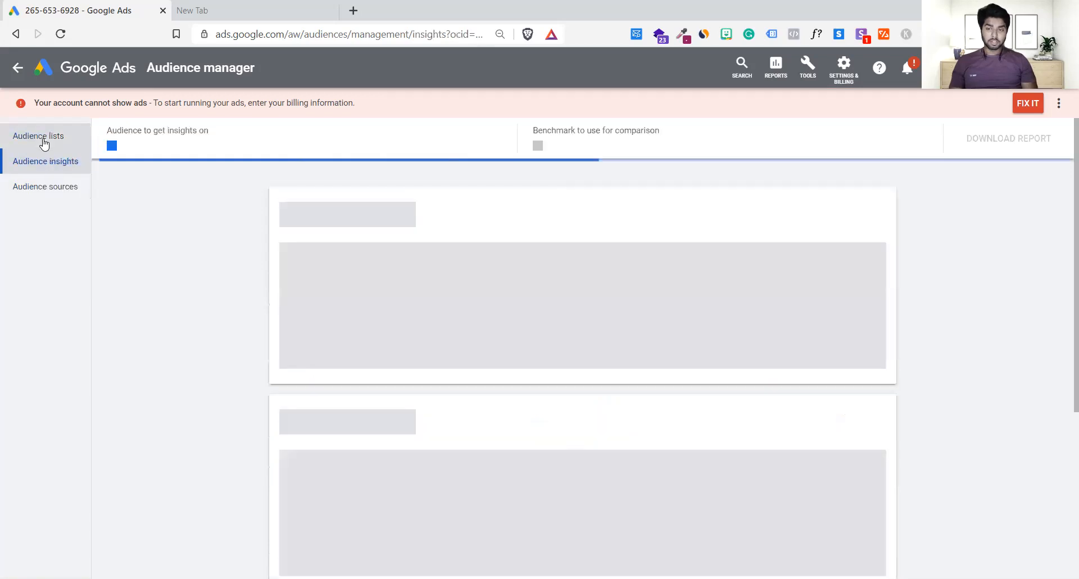
pyautogui.click(44, 144)
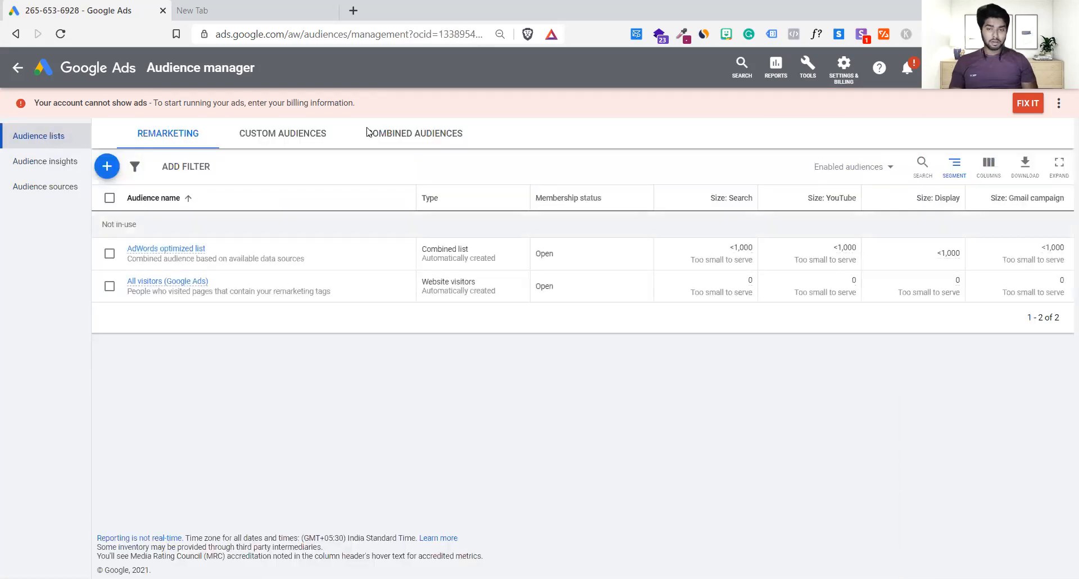
pyautogui.click(320, 142)
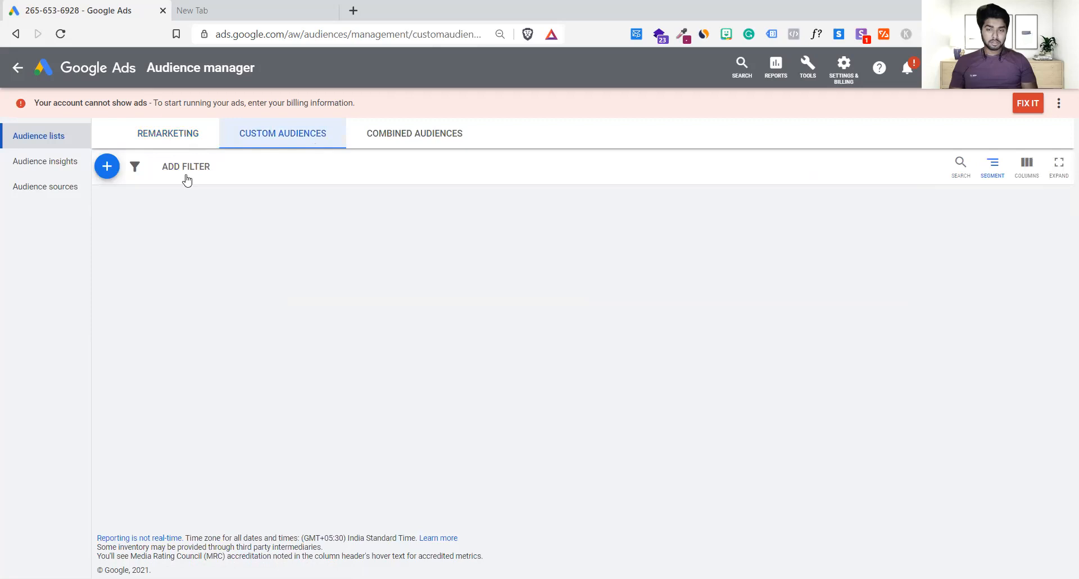
pyautogui.click(106, 167)
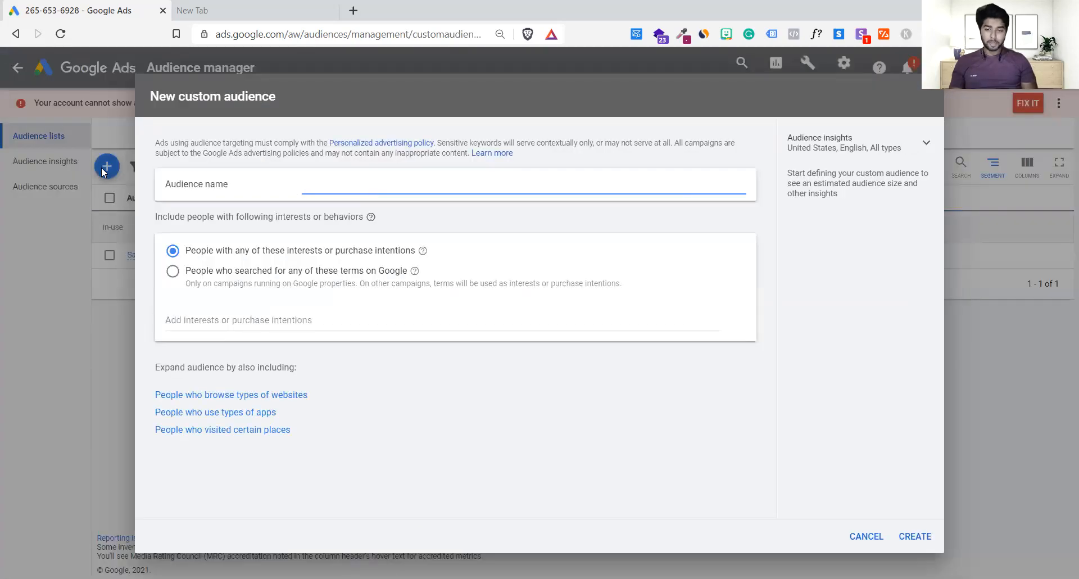
pyautogui.click(879, 536)
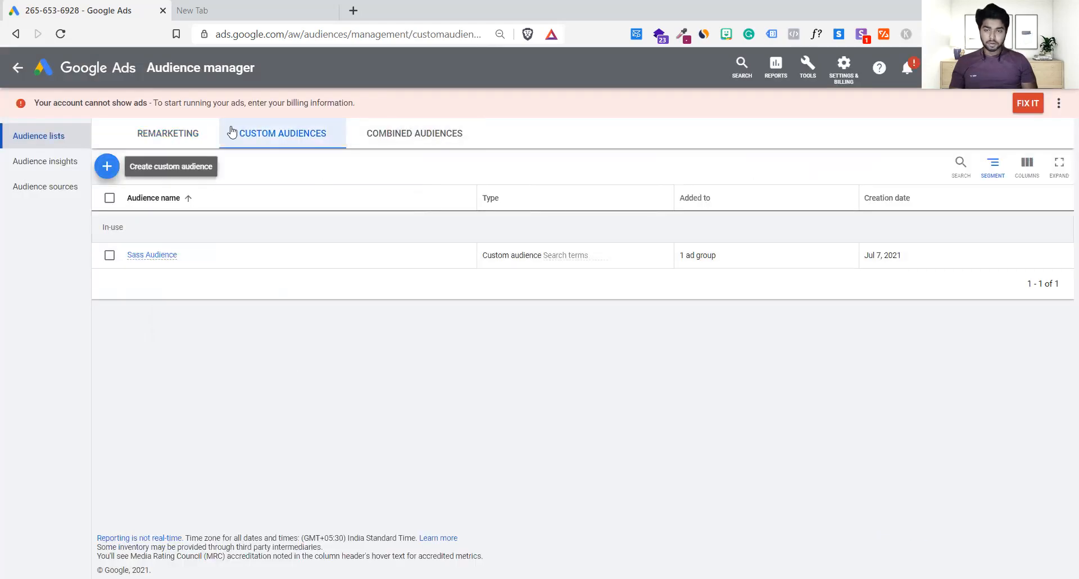
# Step: Examine the audience sources that can be linked to the account, from the Google Ads tag down to Zapier
pyautogui.click(56, 191)
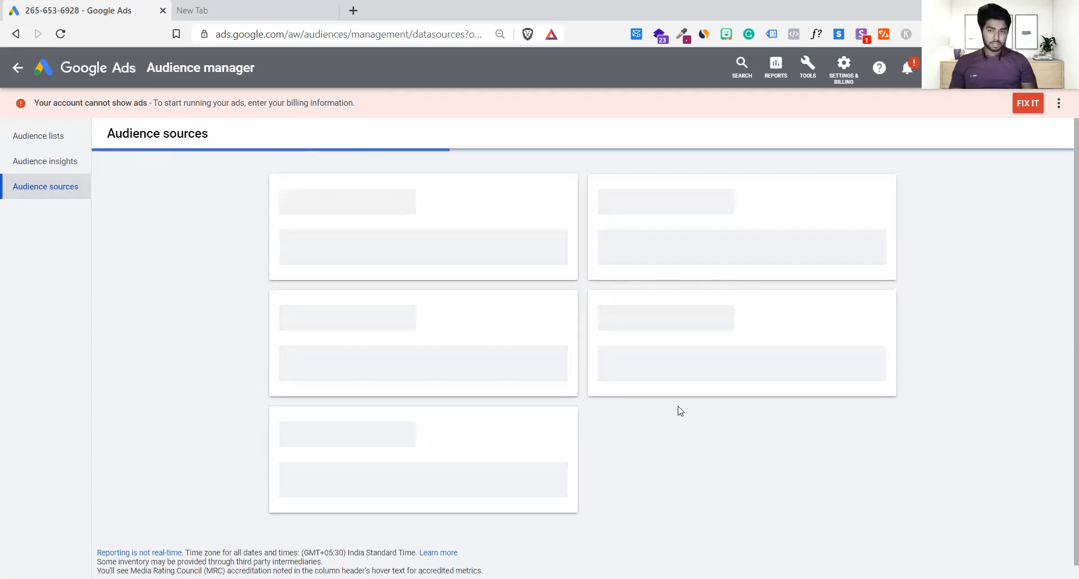
pyautogui.scroll(-6, 680, 410)
pyautogui.scroll(-2, 680, 411)
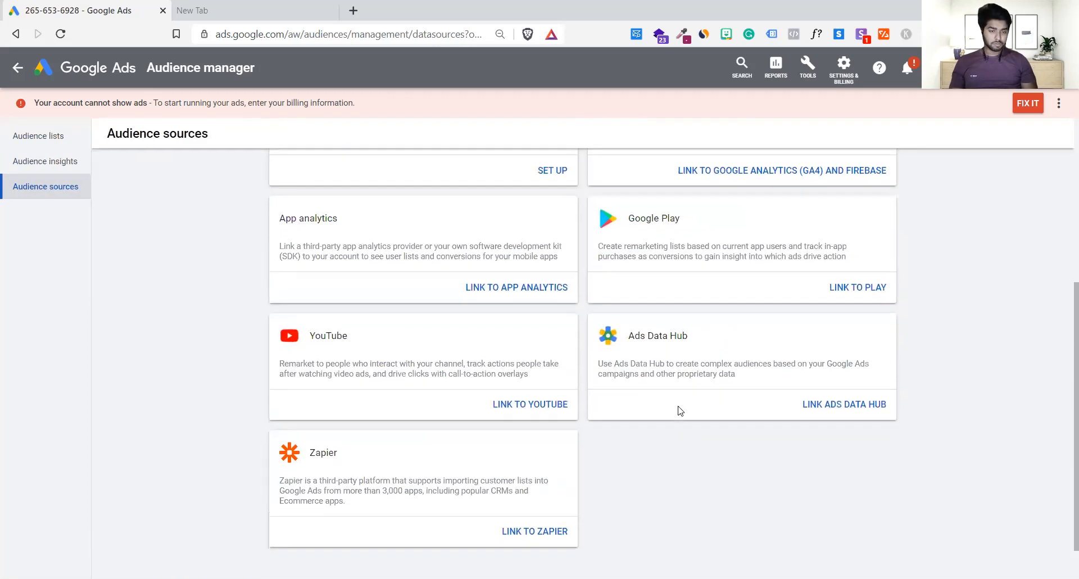
pyautogui.scroll(4, 680, 411)
pyautogui.scroll(3, 679, 411)
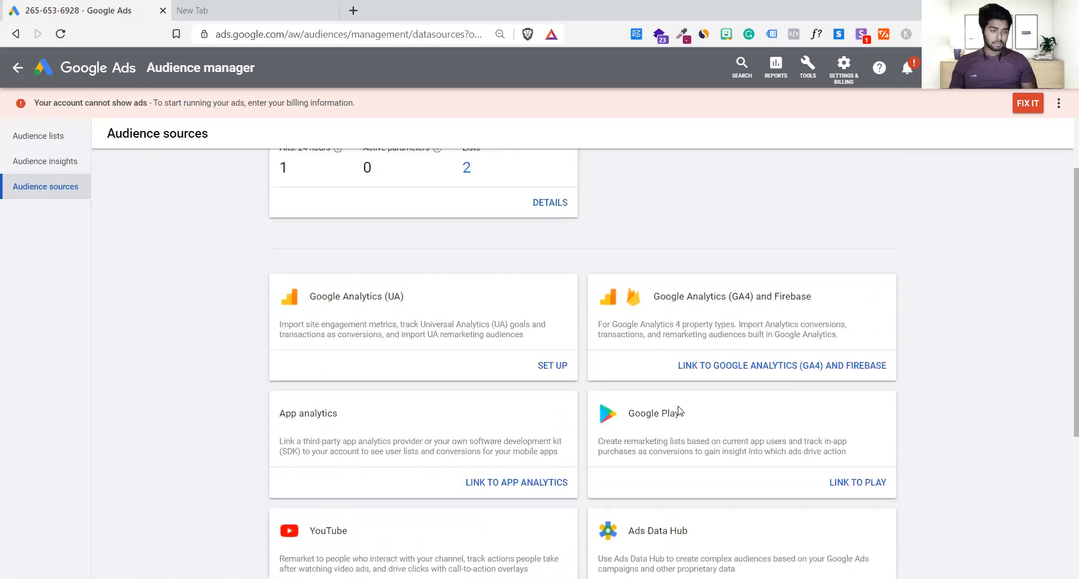
pyautogui.scroll(-5, 678, 406)
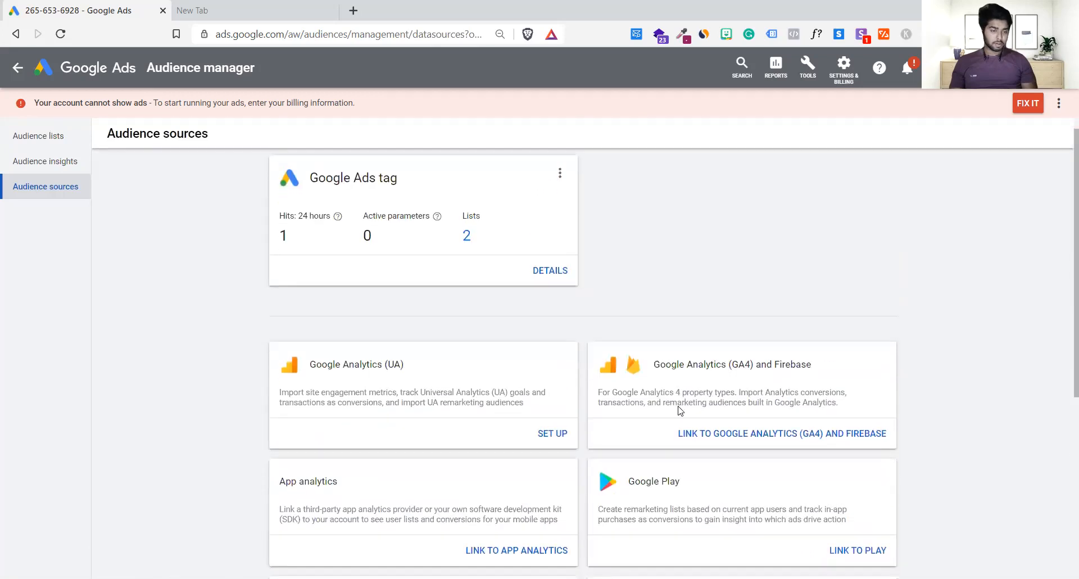
pyautogui.scroll(-2, 678, 406)
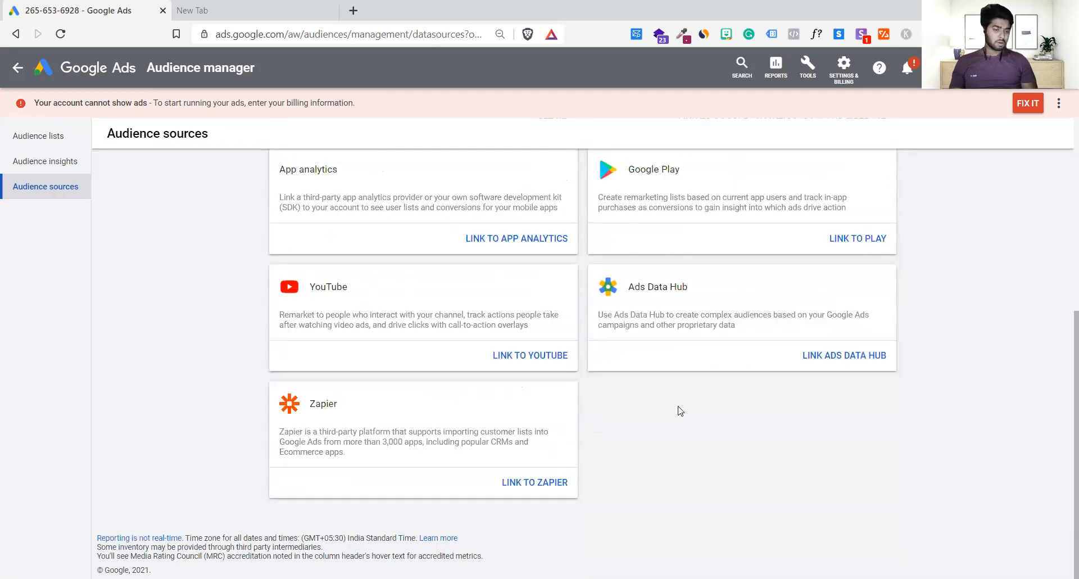
pyautogui.scroll(5, 680, 413)
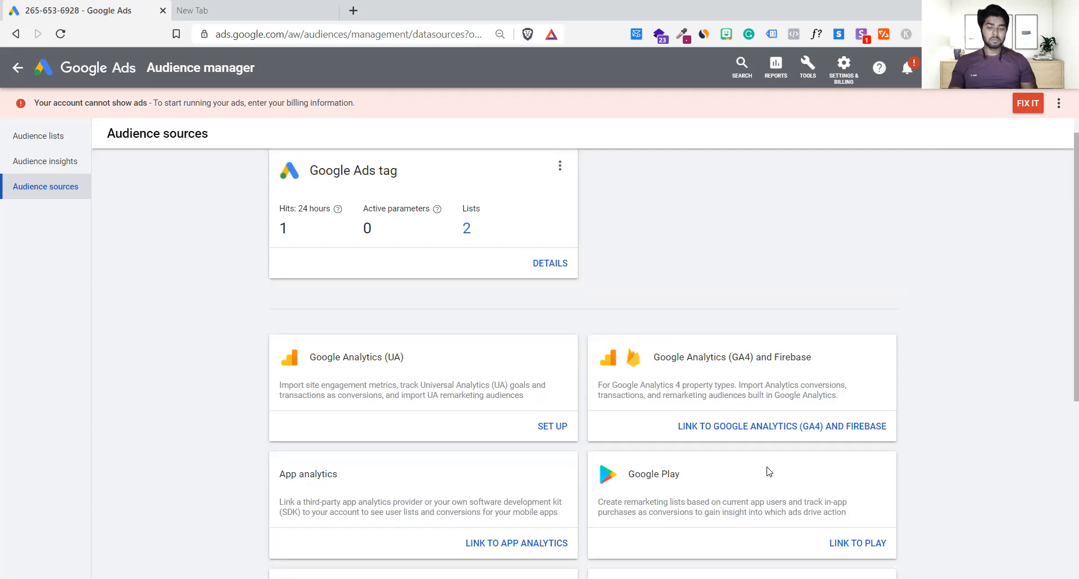
# Step: Try to create a customer list in the remarketing audience lists and open the help on the Customer Match policies
pyautogui.click(48, 139)
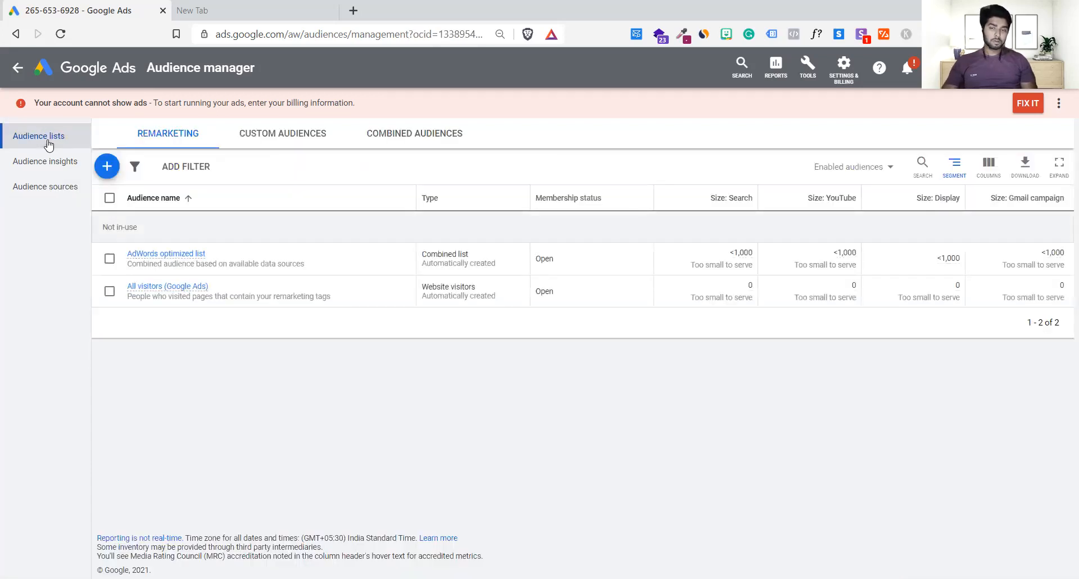
pyautogui.click(105, 167)
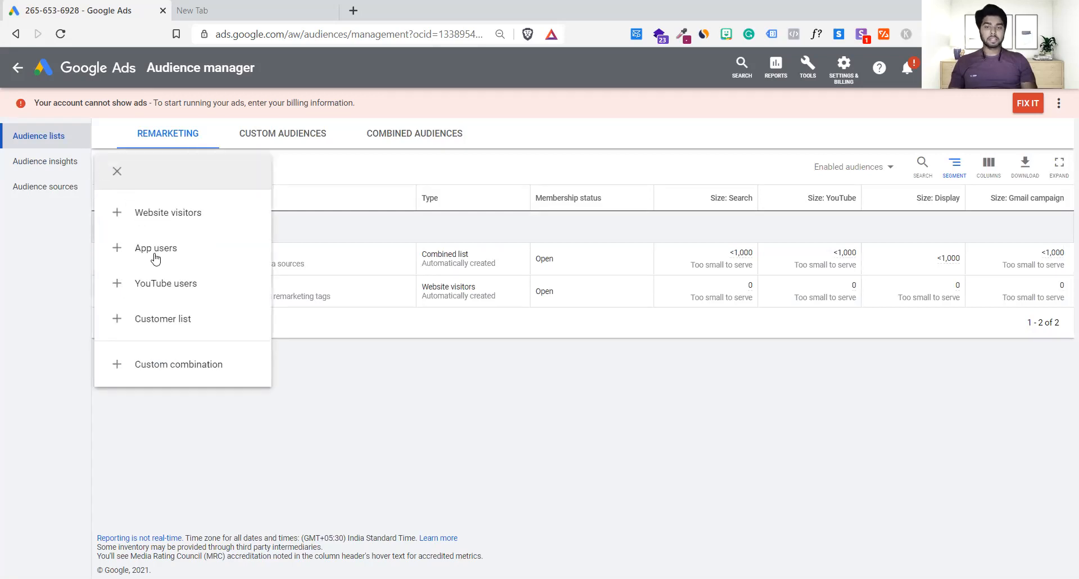
pyautogui.click(173, 324)
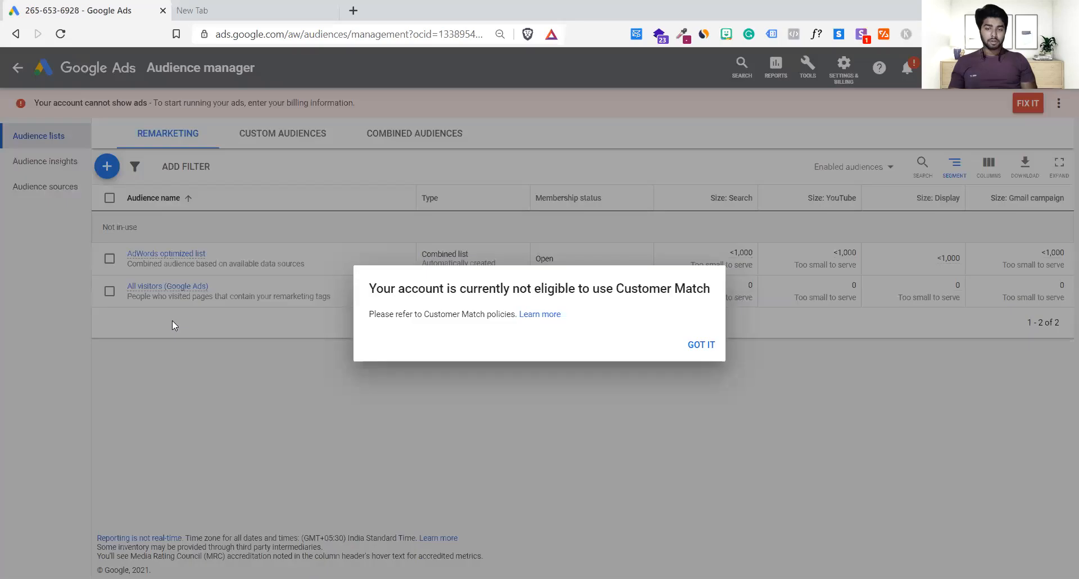
pyautogui.moveTo(378, 289); pyautogui.dragTo(541, 316)
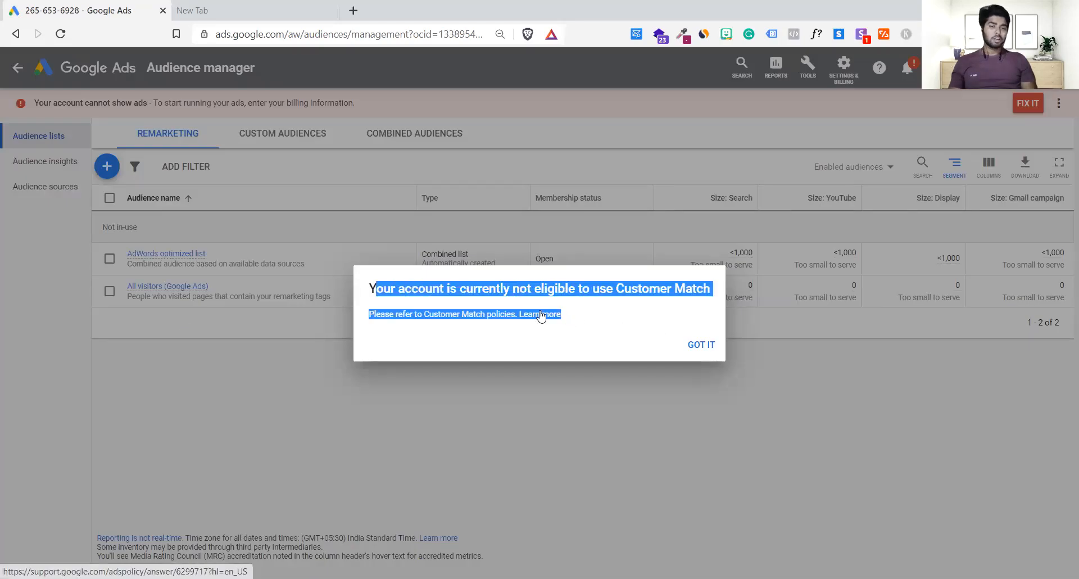
pyautogui.click(540, 314)
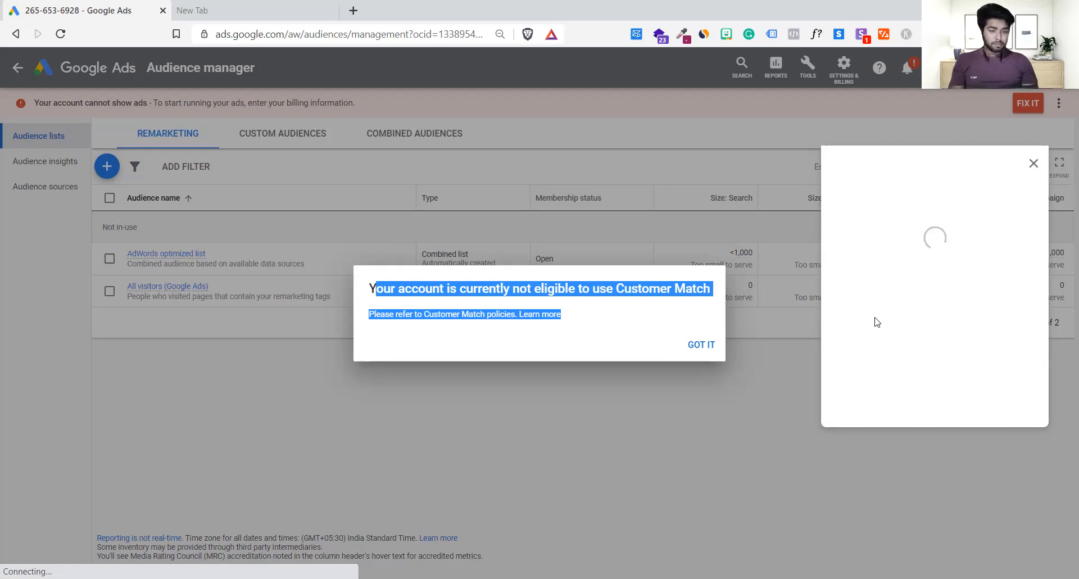
pyautogui.click(918, 299)
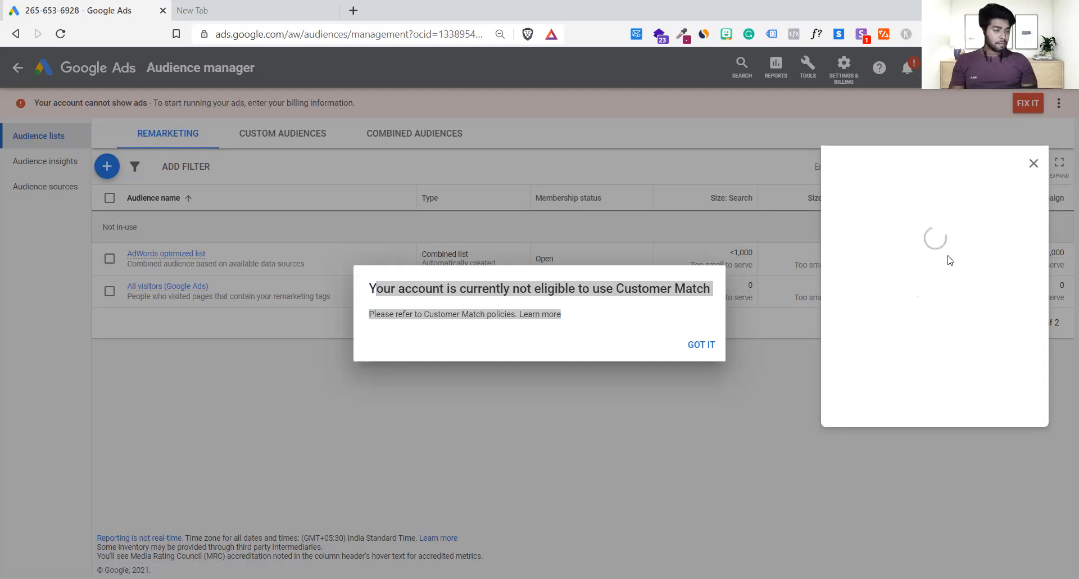
# Step: Read the Customer Match policy, from account requirements and customer data collection to compliance, and close the help and the eligibility notice
pyautogui.scroll(-6, 926, 329)
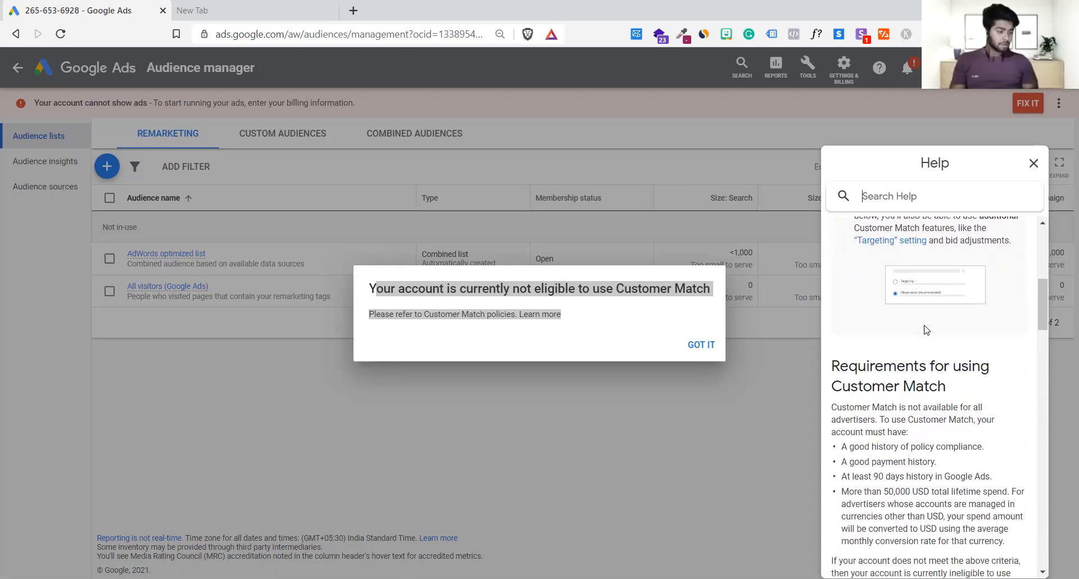
pyautogui.scroll(-2, 925, 332)
pyautogui.moveTo(885, 383); pyautogui.dragTo(932, 384)
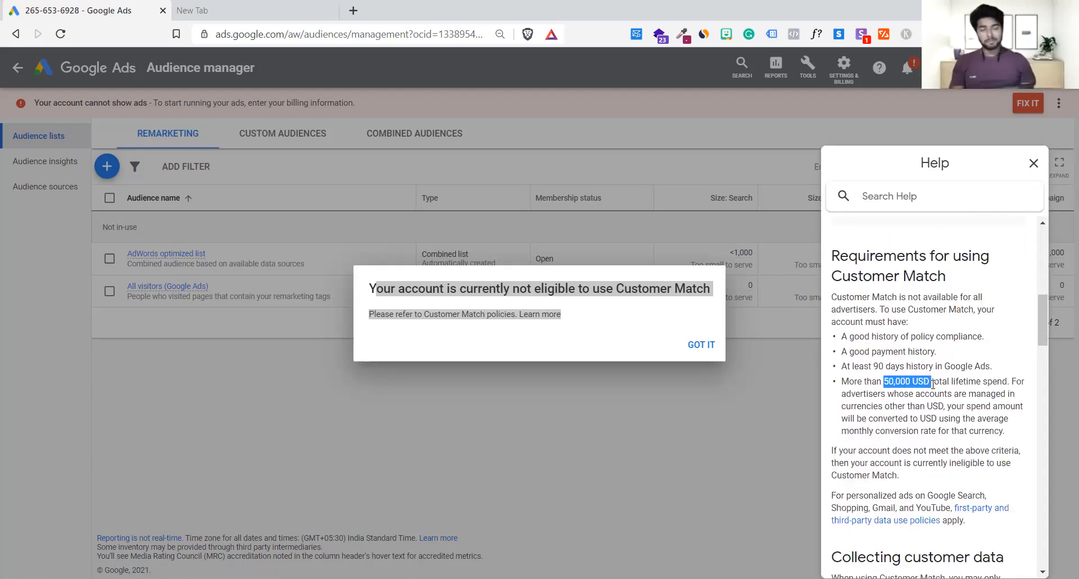
pyautogui.scroll(-1, 933, 385)
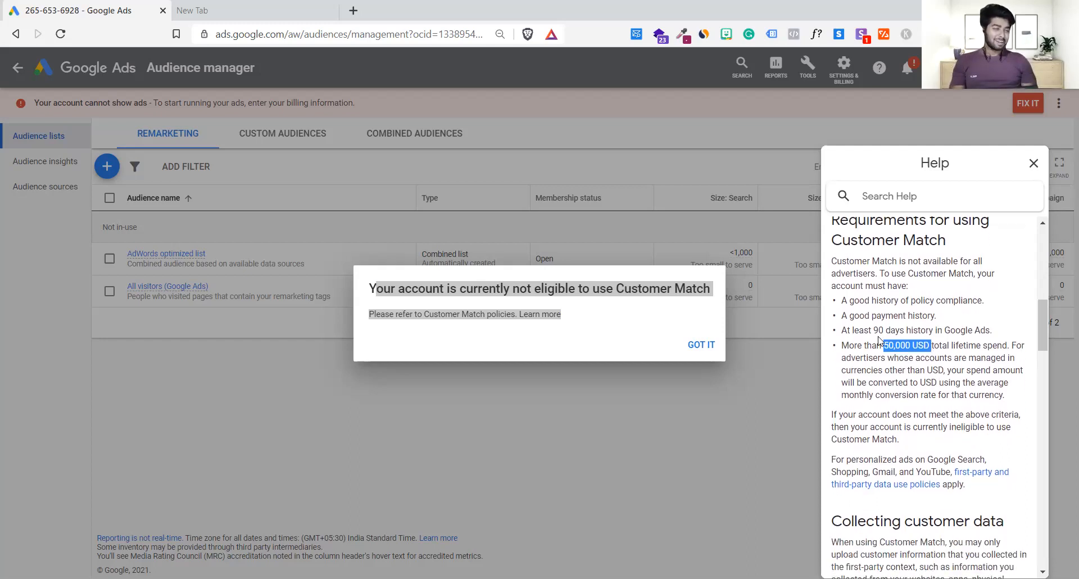
pyautogui.moveTo(874, 330); pyautogui.dragTo(914, 344)
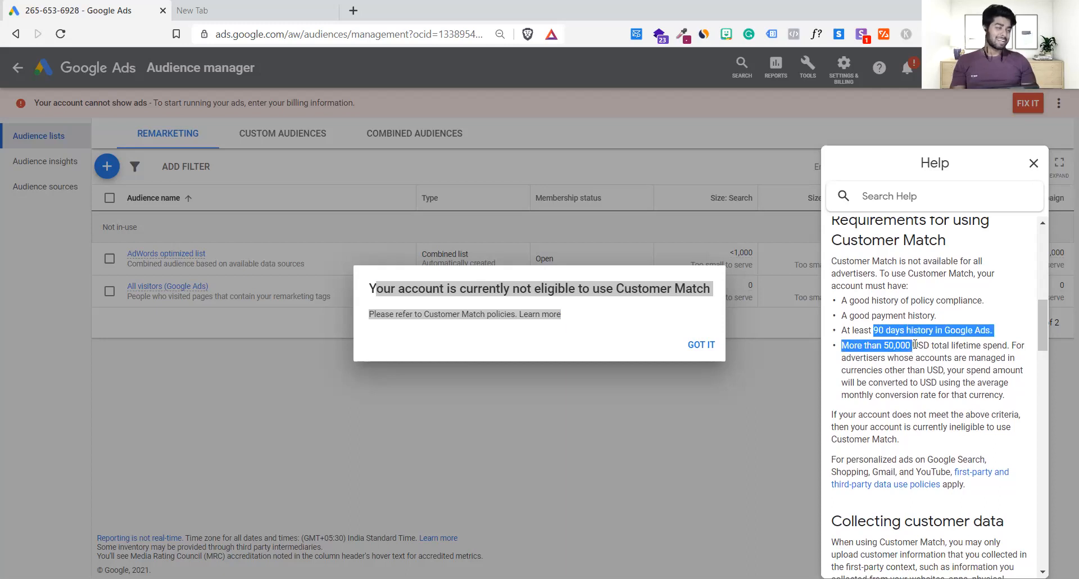
pyautogui.click(915, 344)
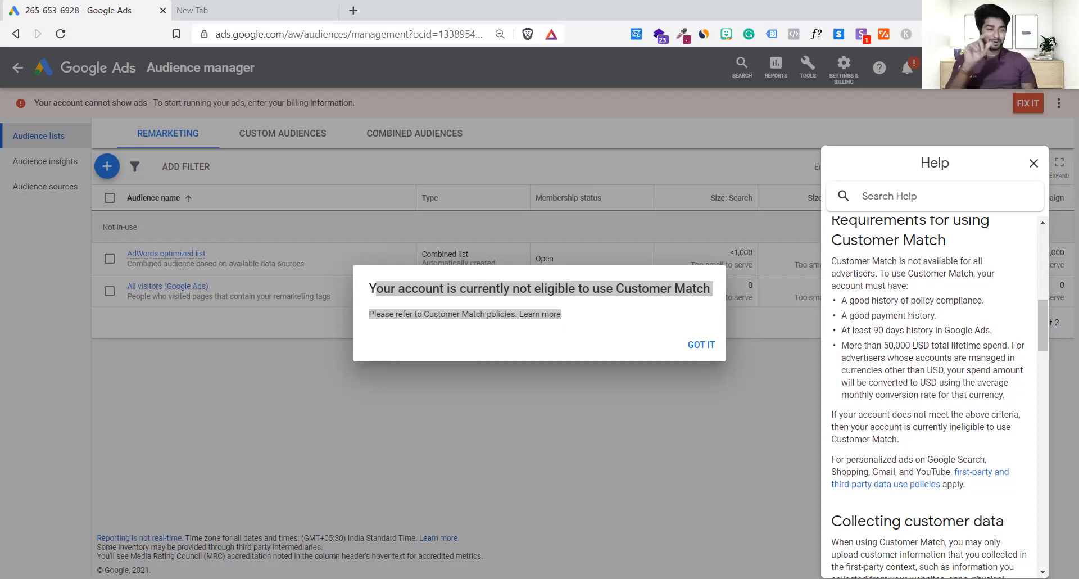
pyautogui.scroll(-3, 899, 408)
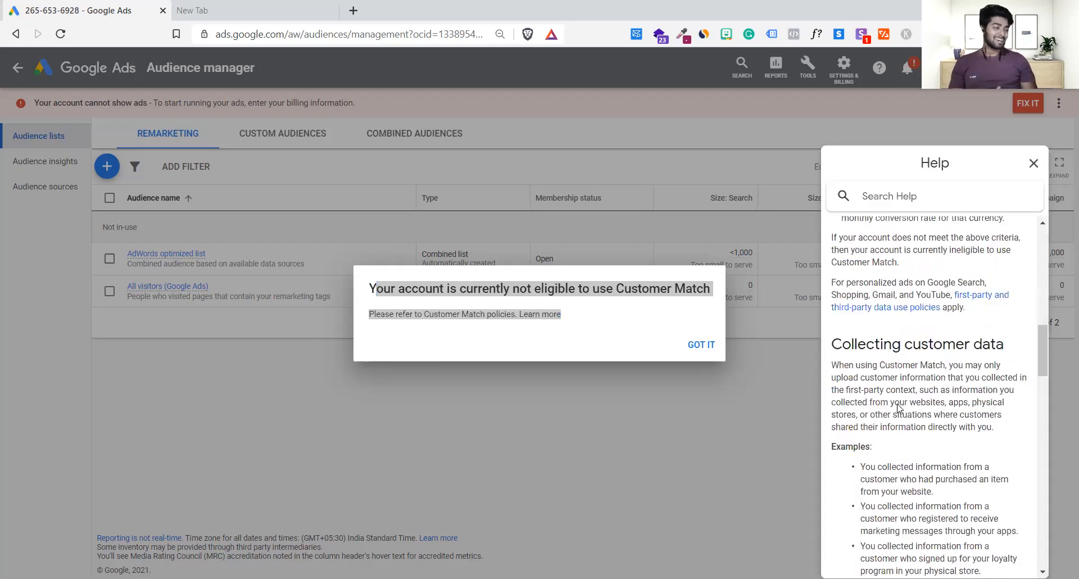
pyautogui.scroll(-5, 898, 402)
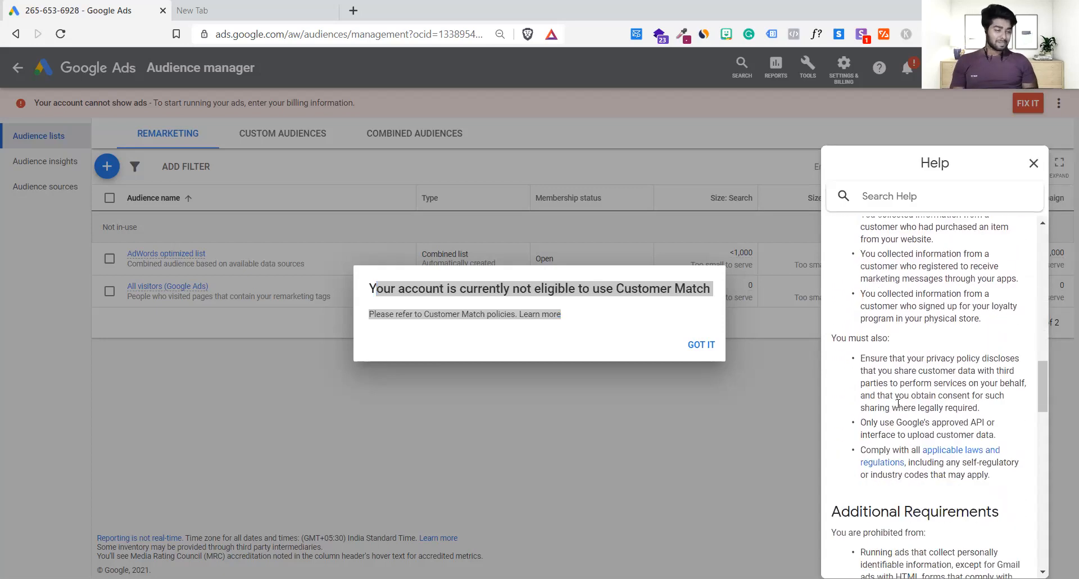
pyautogui.scroll(-8, 898, 405)
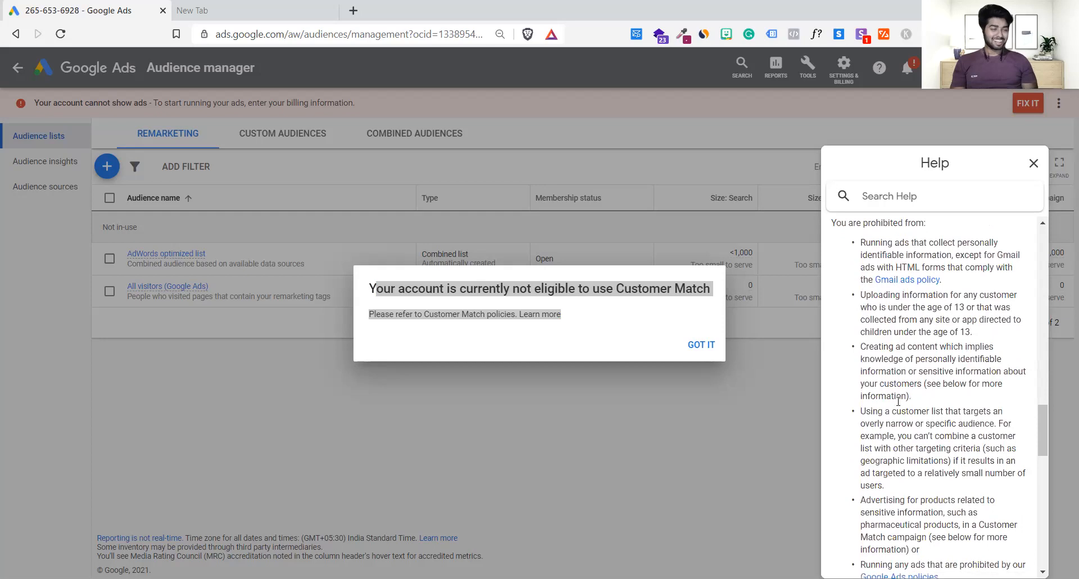
pyautogui.scroll(-10, 898, 403)
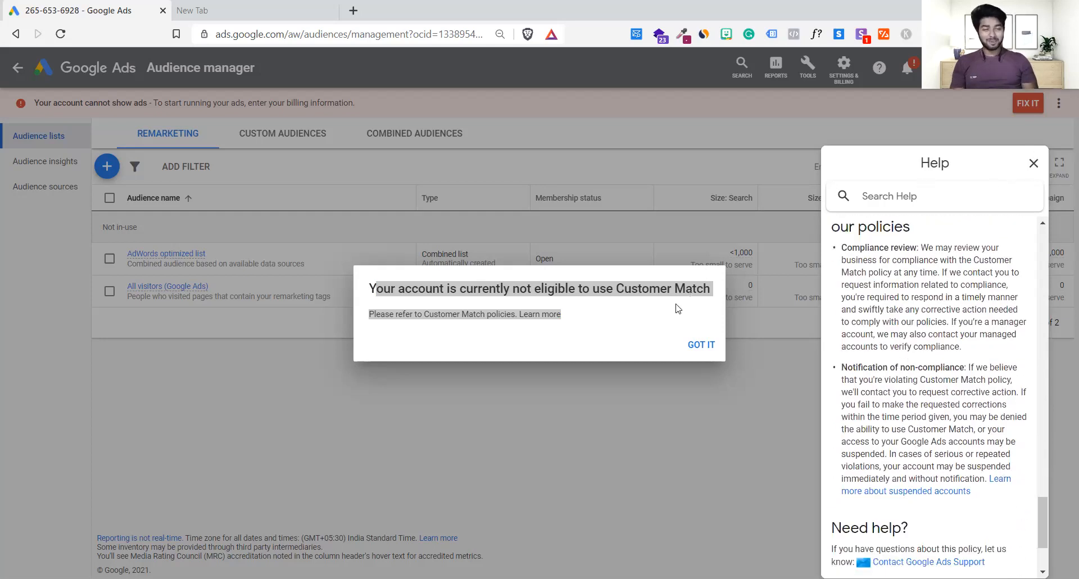
pyautogui.click(1033, 164)
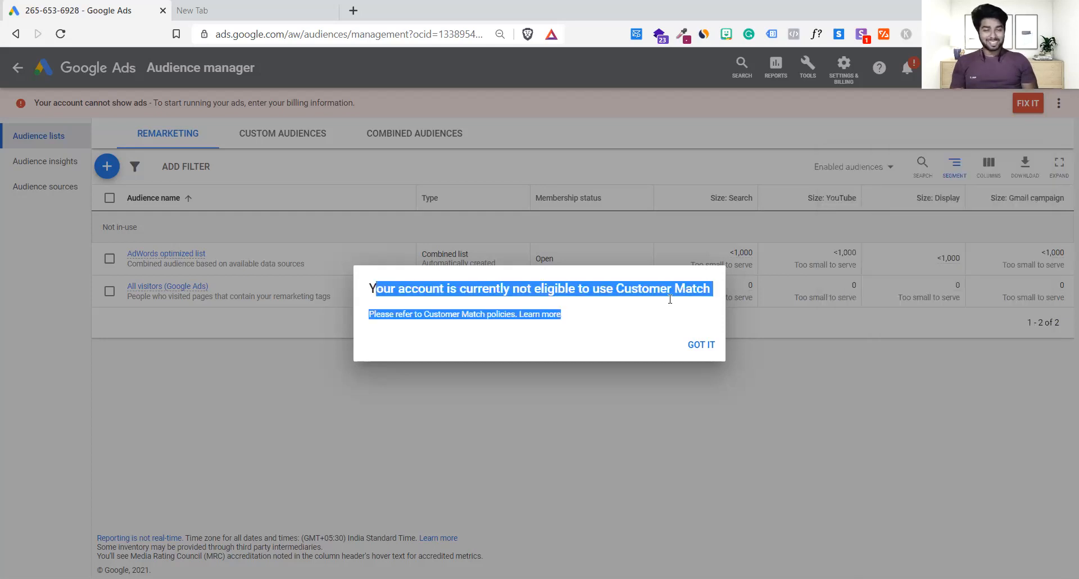
pyautogui.click(701, 345)
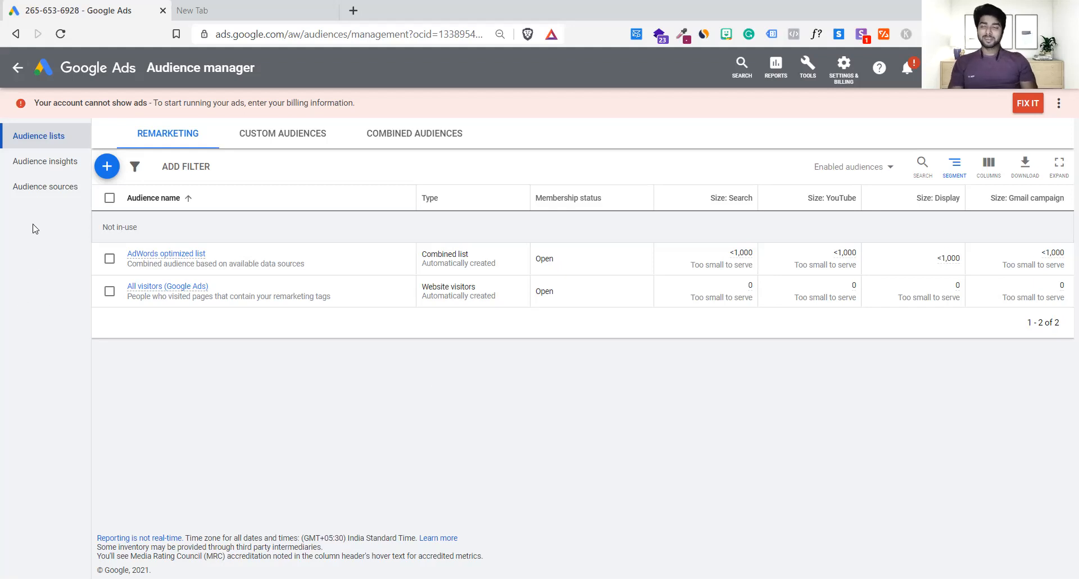
# Step: Check the remarketing audience types available for creation and return to the overview of all campaigns
pyautogui.click(115, 173)
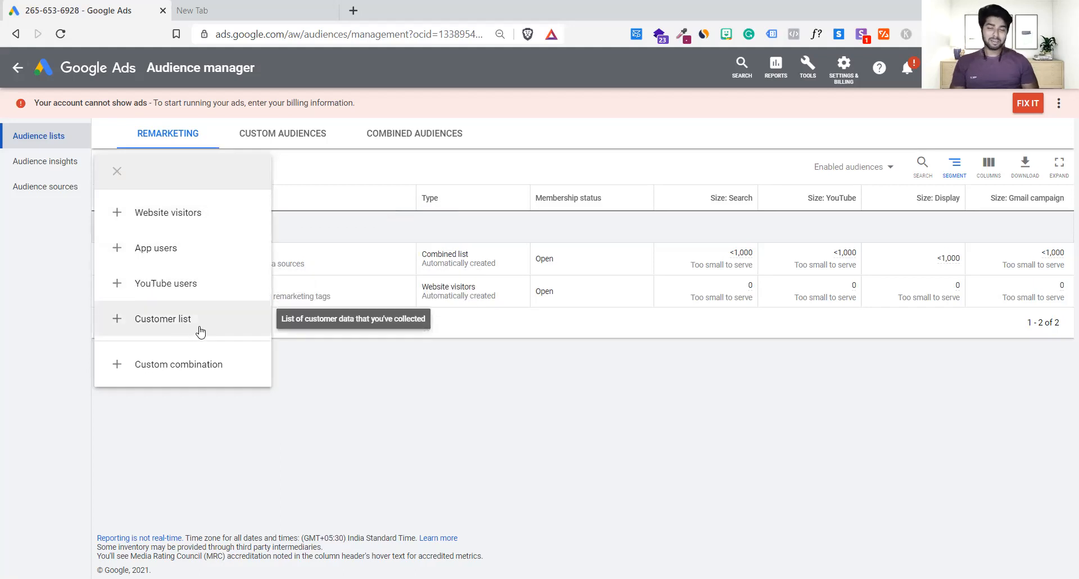
pyautogui.click(383, 427)
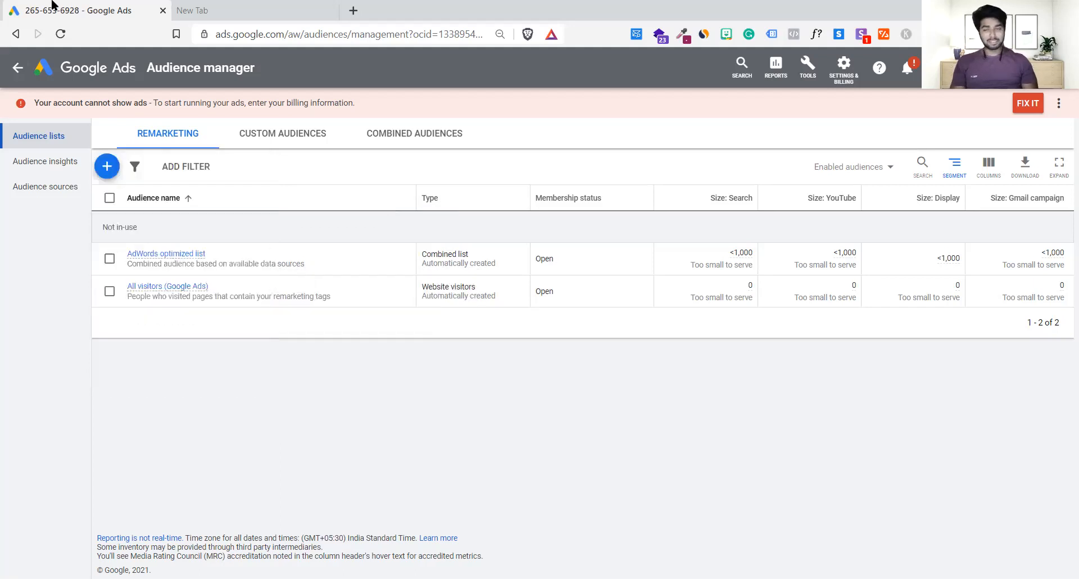
pyautogui.click(18, 67)
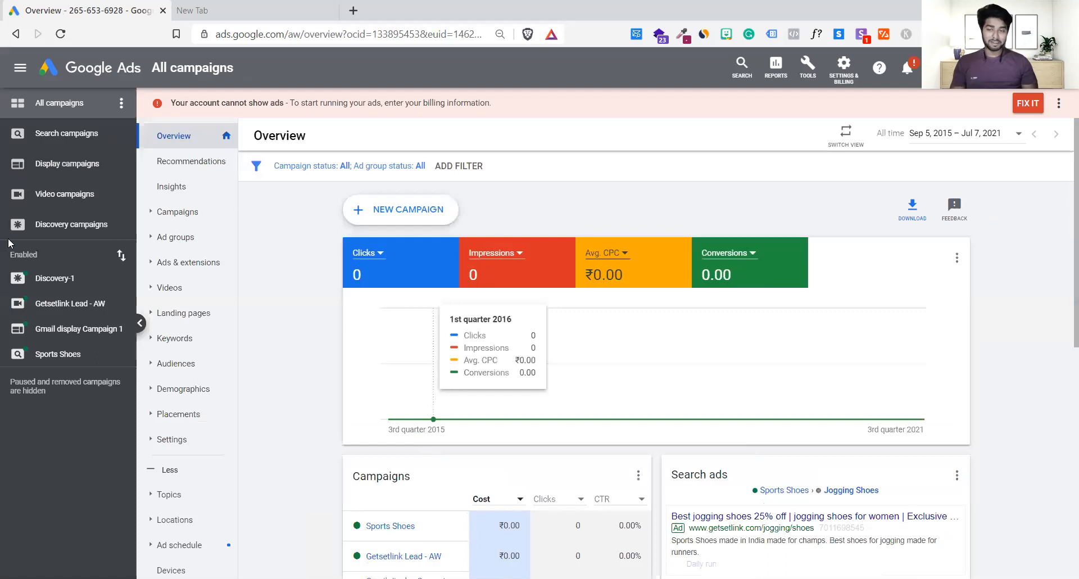
# Step: Review the overview of the Discovery-1 campaign and open its list of audiences
pyautogui.click(40, 283)
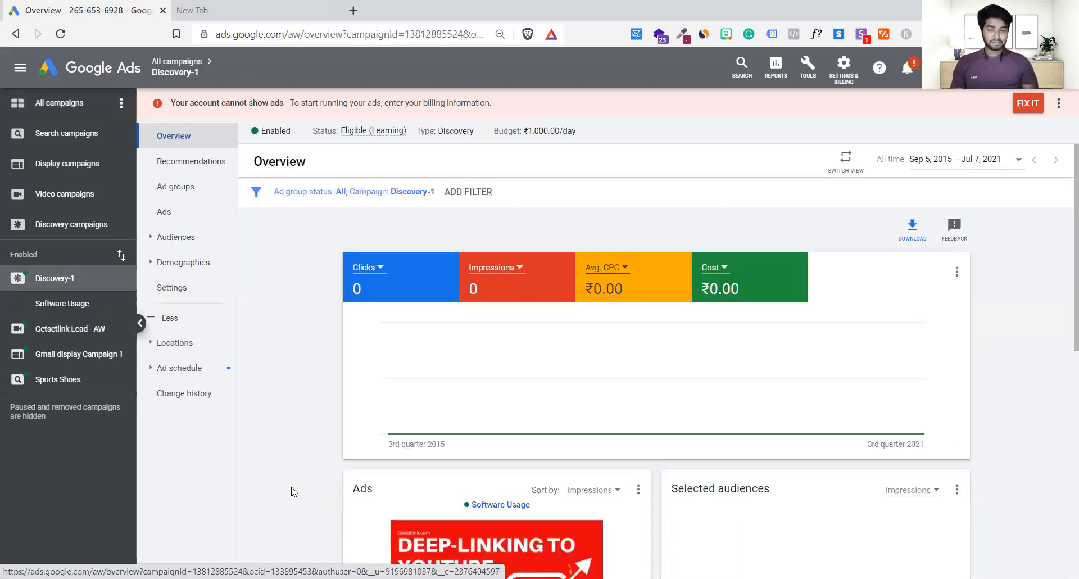
pyautogui.scroll(-2, 315, 490)
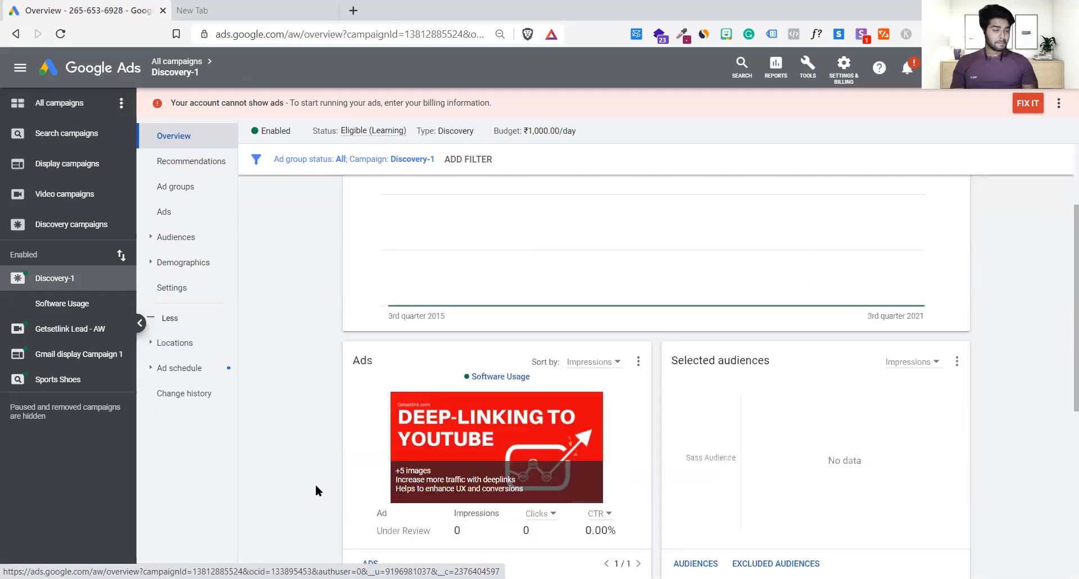
pyautogui.scroll(-1, 316, 489)
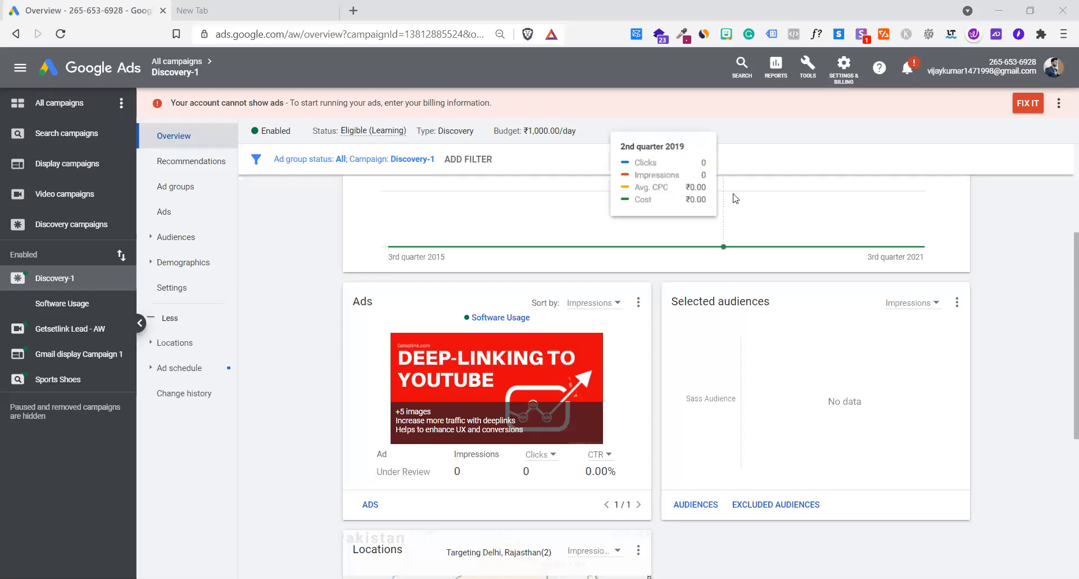
pyautogui.click(181, 232)
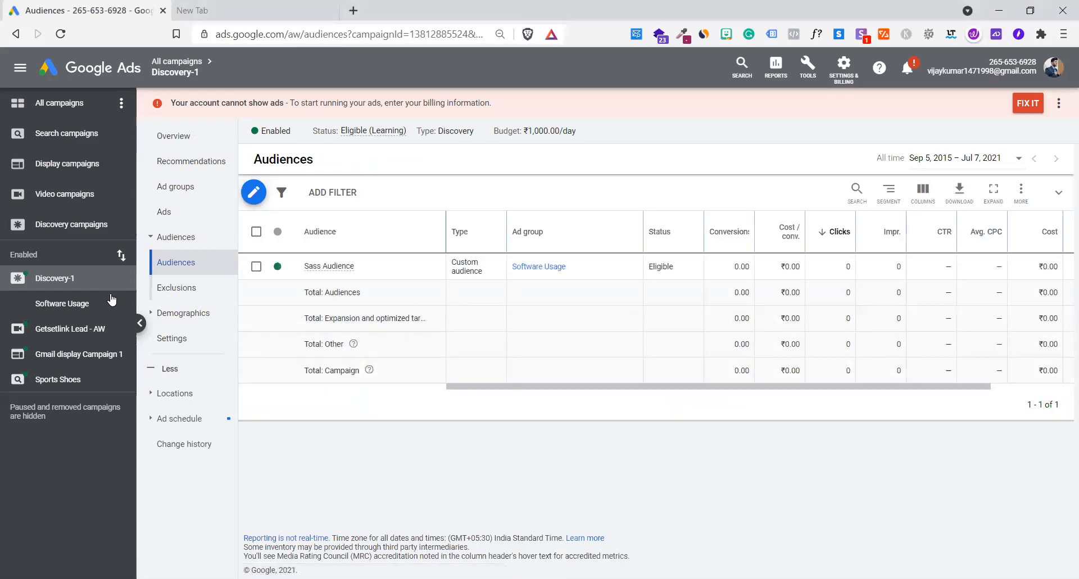
pyautogui.click(54, 281)
pyautogui.click(55, 281)
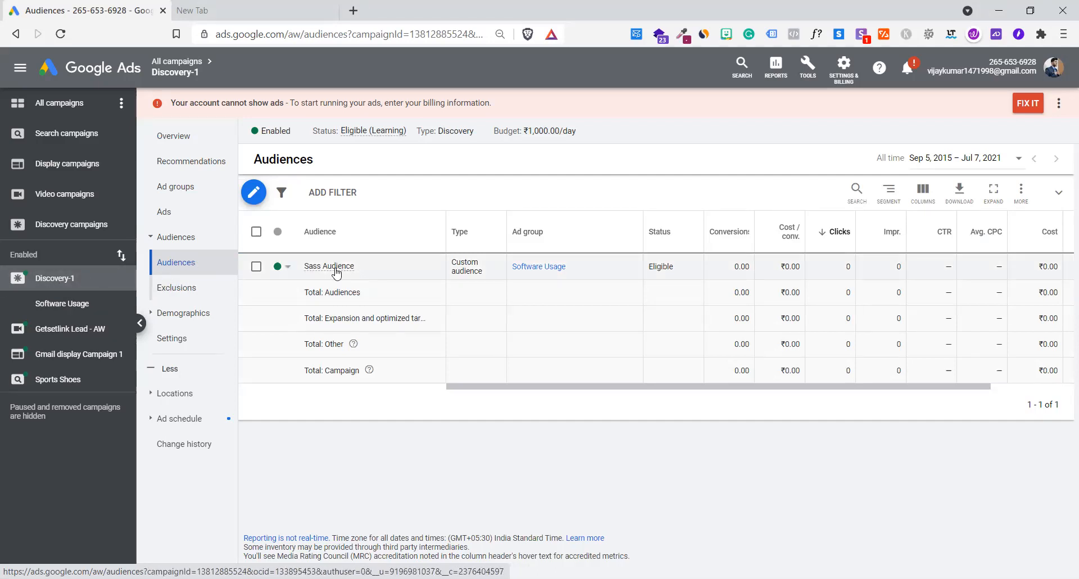
# Step: Examine the keywords and website that define the Sass Audience custom audience in the Discovery-1 campaign
pyautogui.moveTo(333, 270)
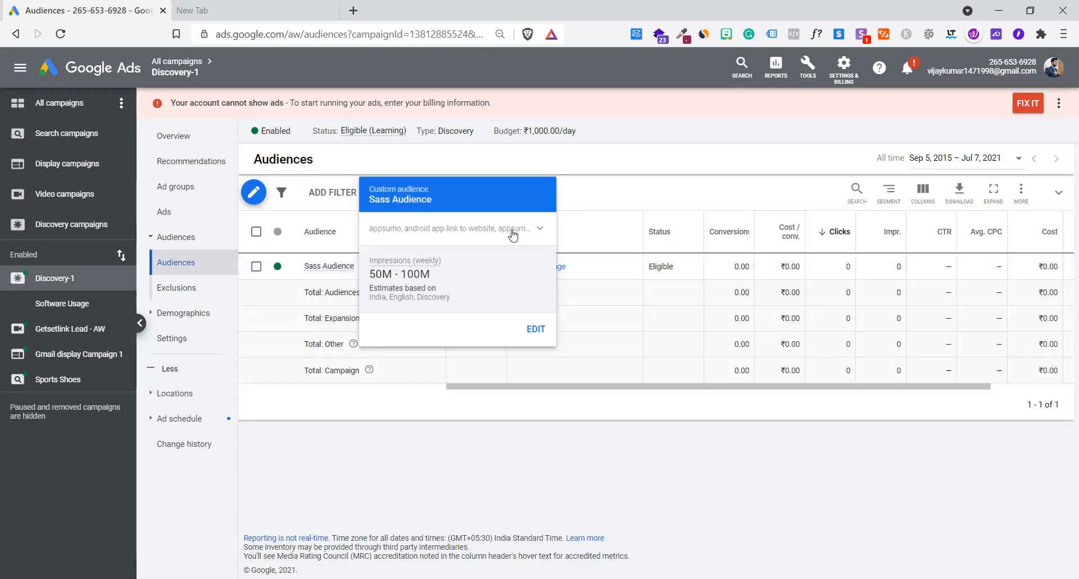
pyautogui.click(539, 229)
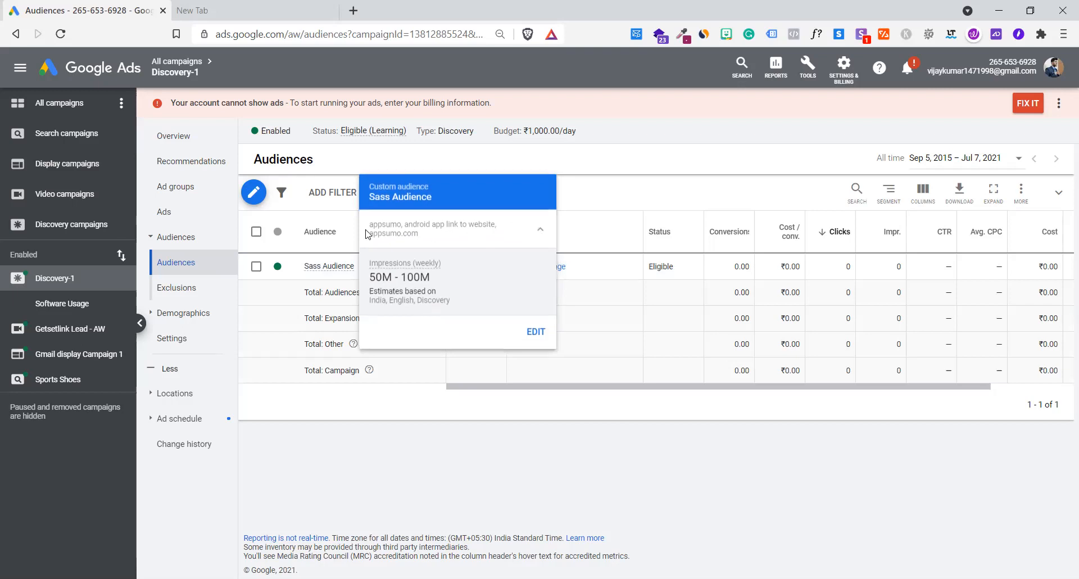
pyautogui.moveTo(369, 227); pyautogui.dragTo(407, 232)
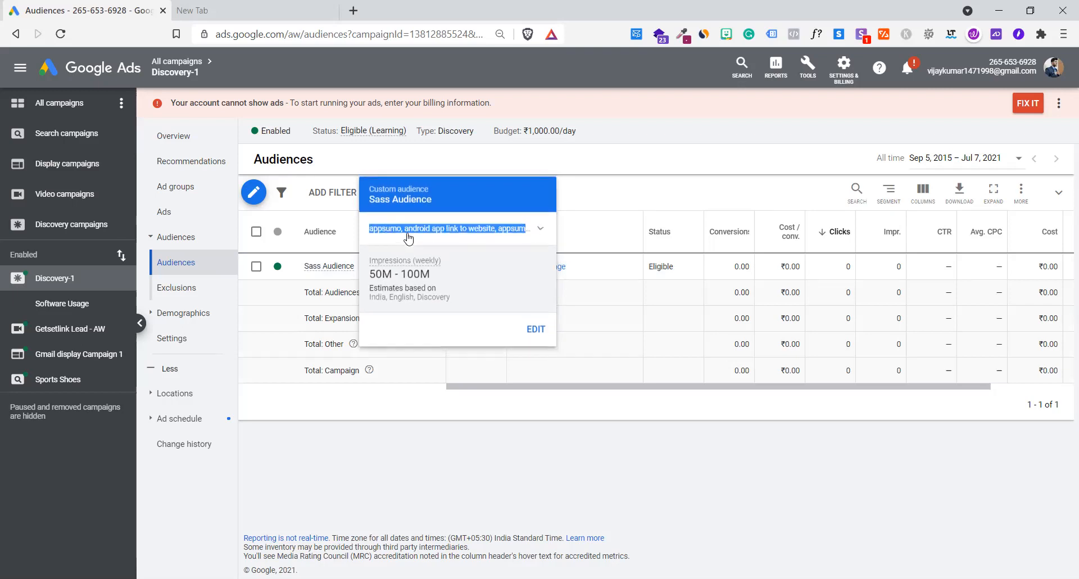
pyautogui.click(542, 232)
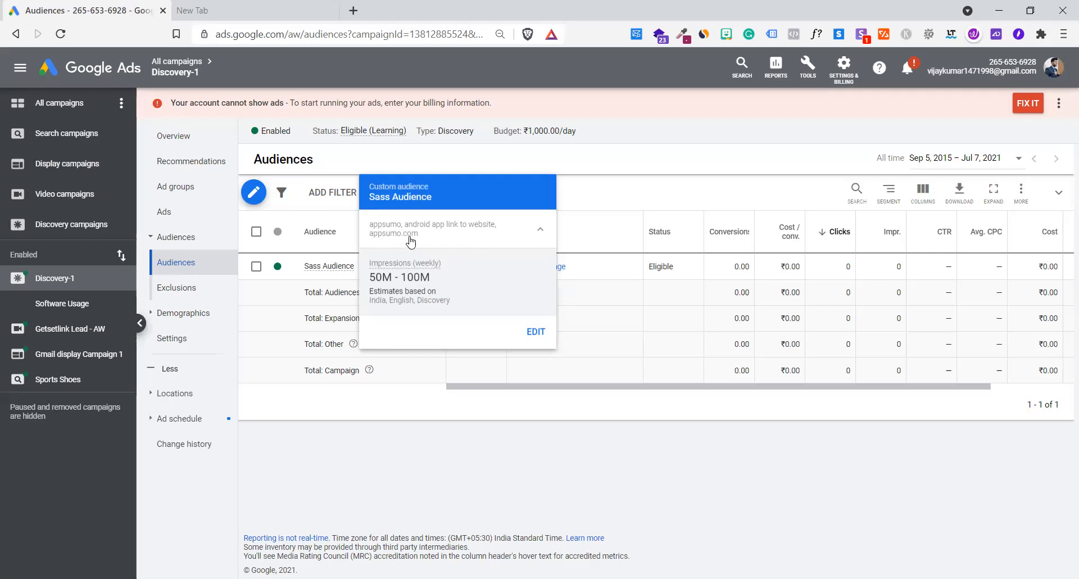
pyautogui.moveTo(366, 237); pyautogui.dragTo(373, 238)
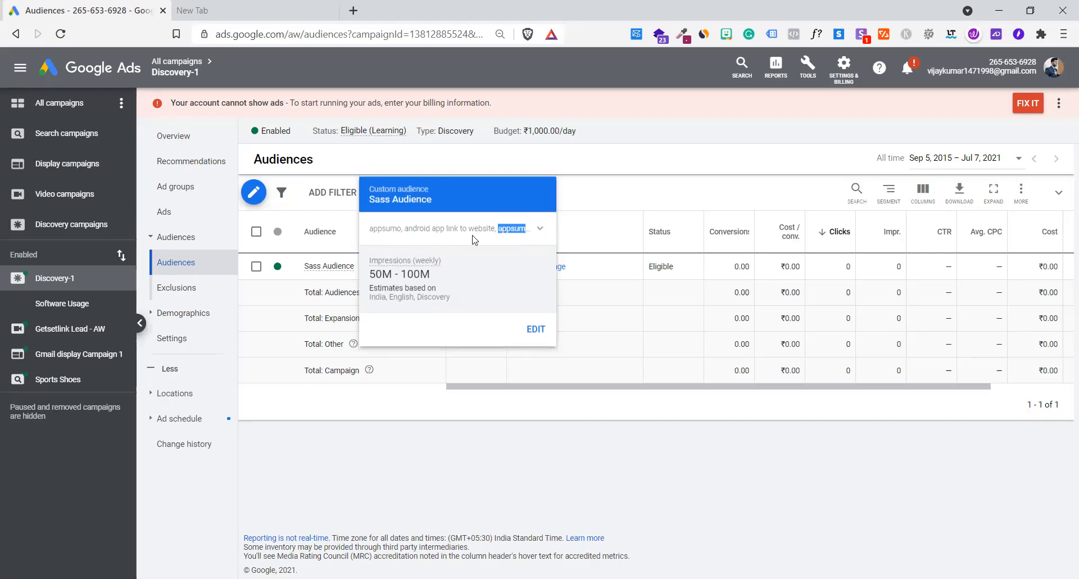
pyautogui.click(538, 229)
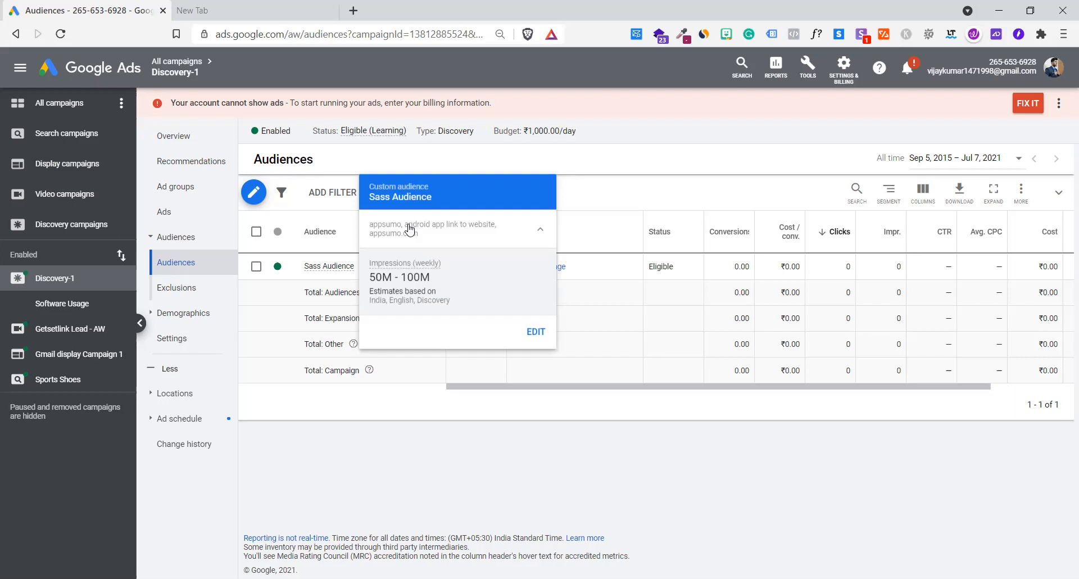
pyautogui.moveTo(408, 227); pyautogui.dragTo(495, 231)
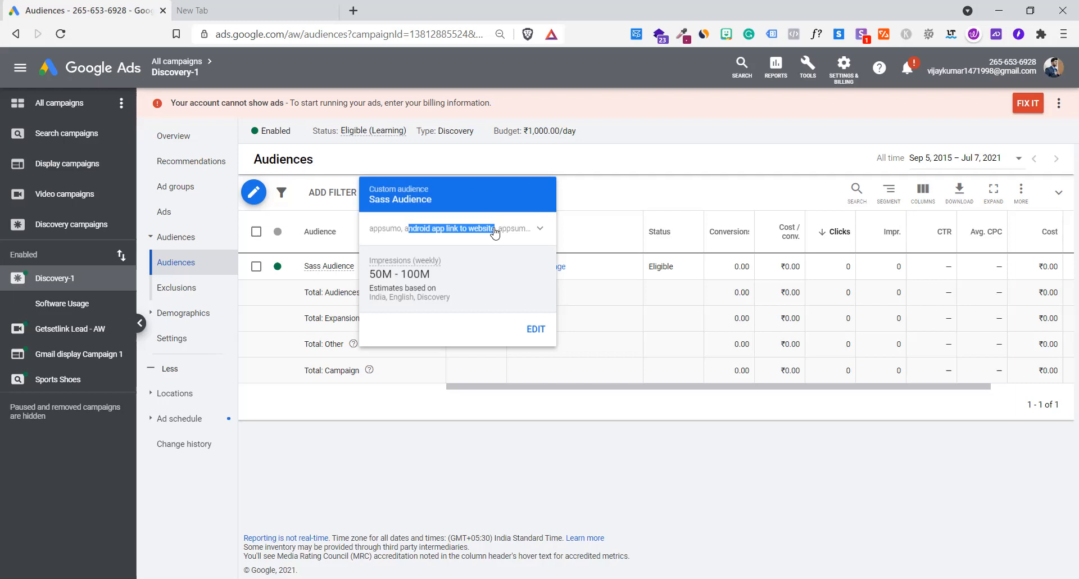
pyautogui.click(495, 232)
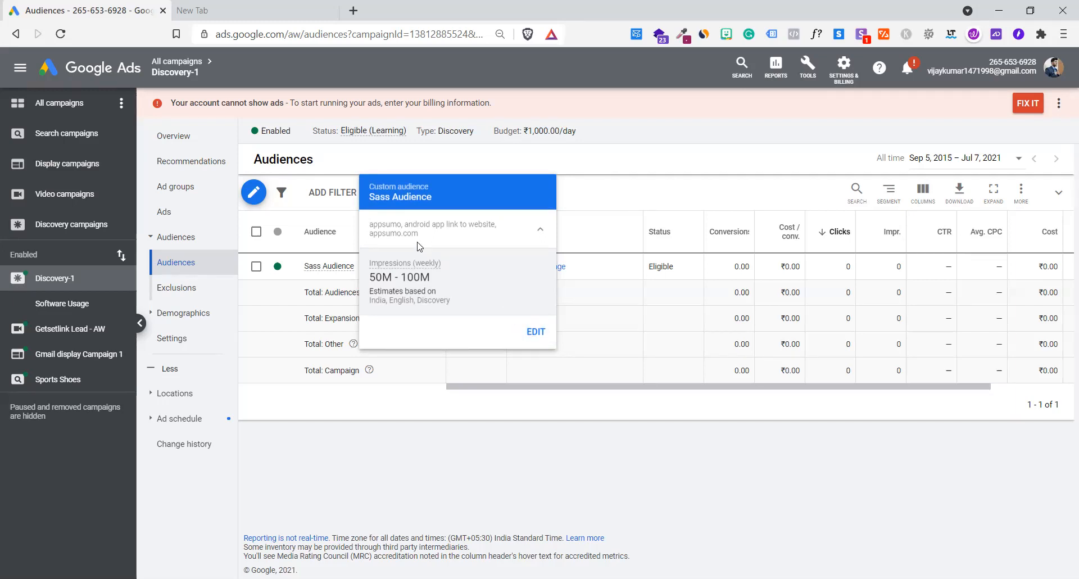
pyautogui.moveTo(423, 242); pyautogui.dragTo(369, 236)
pyautogui.click(440, 242)
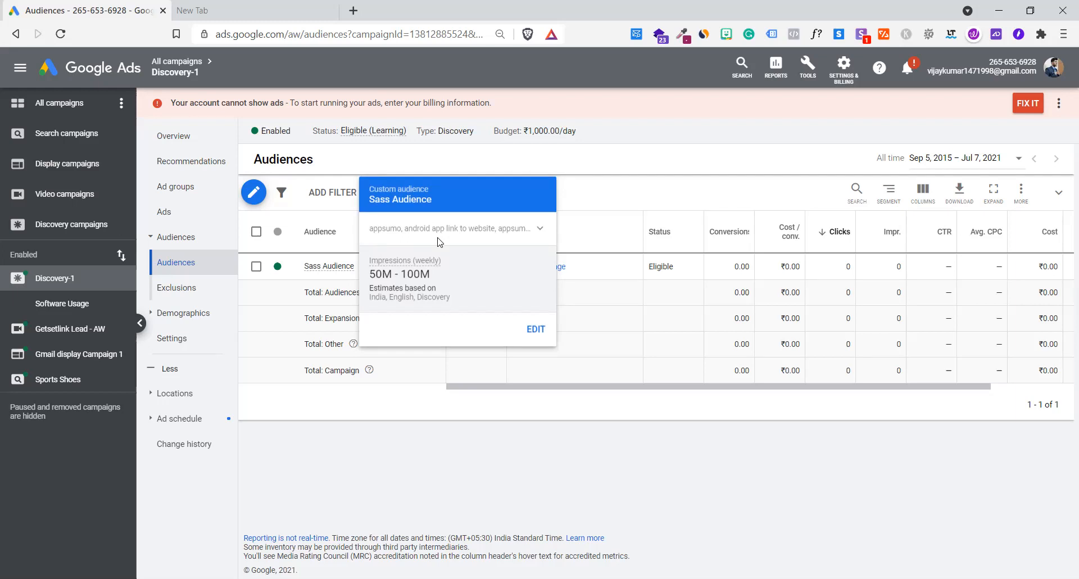
pyautogui.click(475, 237)
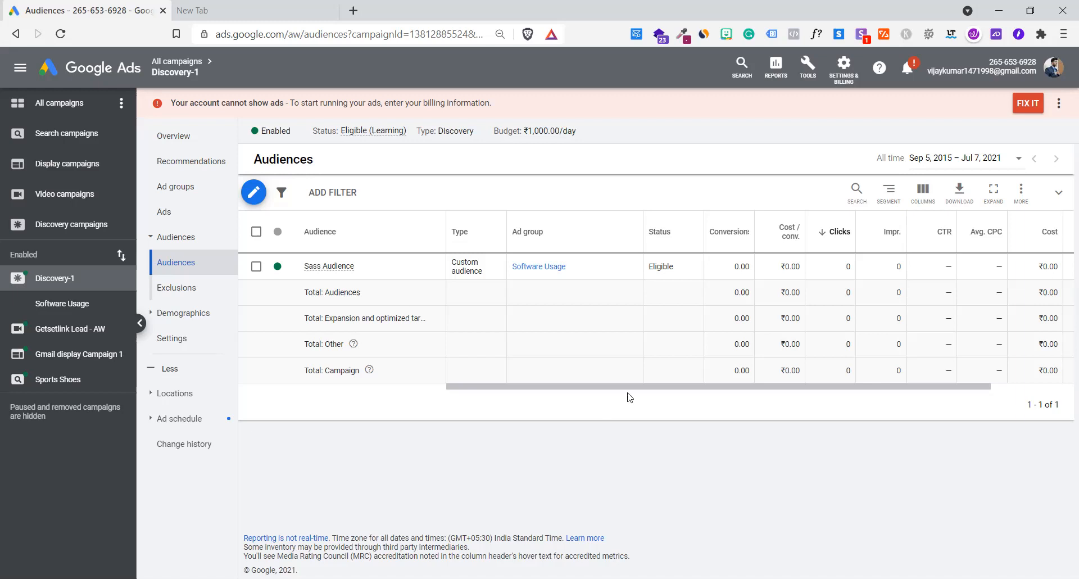
# Step: Widen the Type column of the Discovery-1 audiences table and return to the overview of all campaigns
pyautogui.moveTo(508, 223); pyautogui.dragTo(598, 231)
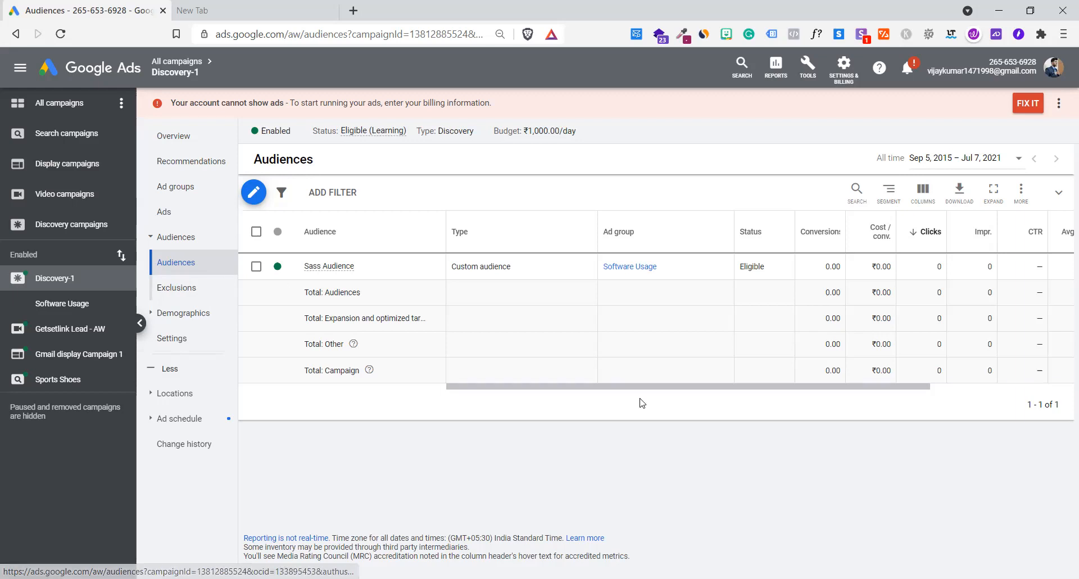
pyautogui.moveTo(533, 389); pyautogui.dragTo(267, 389)
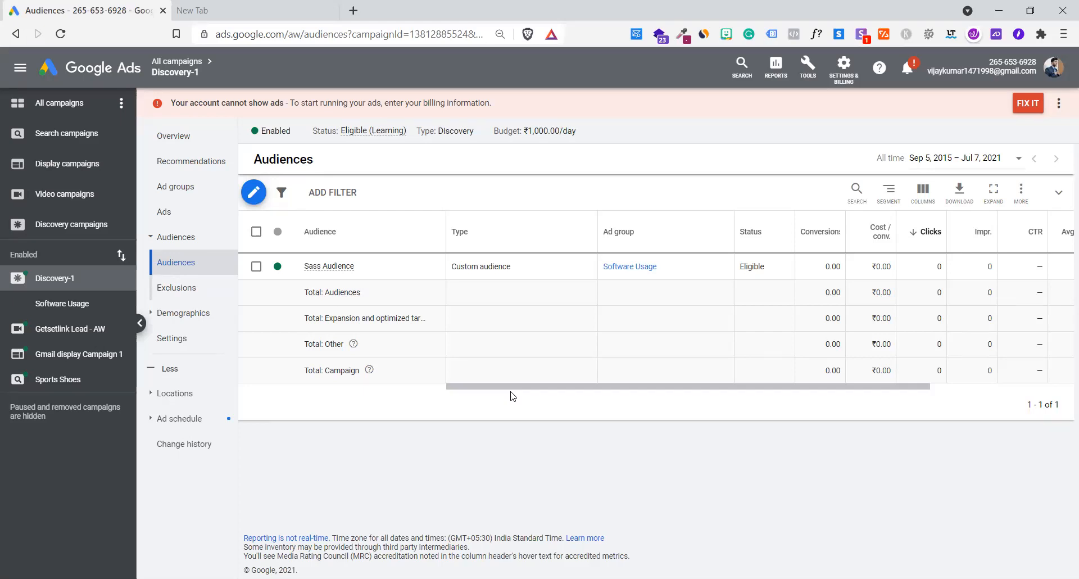
pyautogui.click(74, 116)
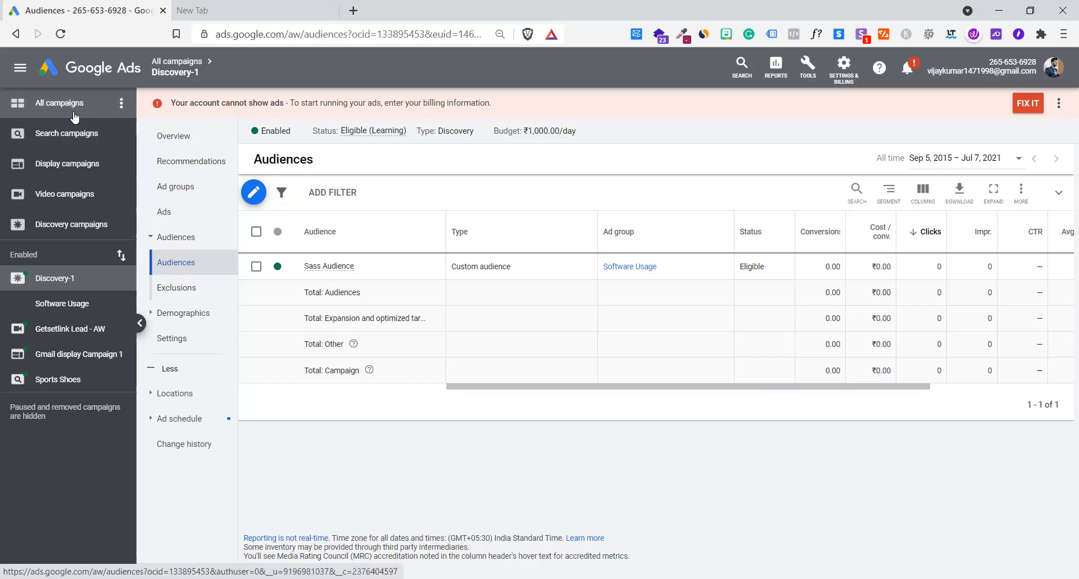
pyautogui.click(174, 140)
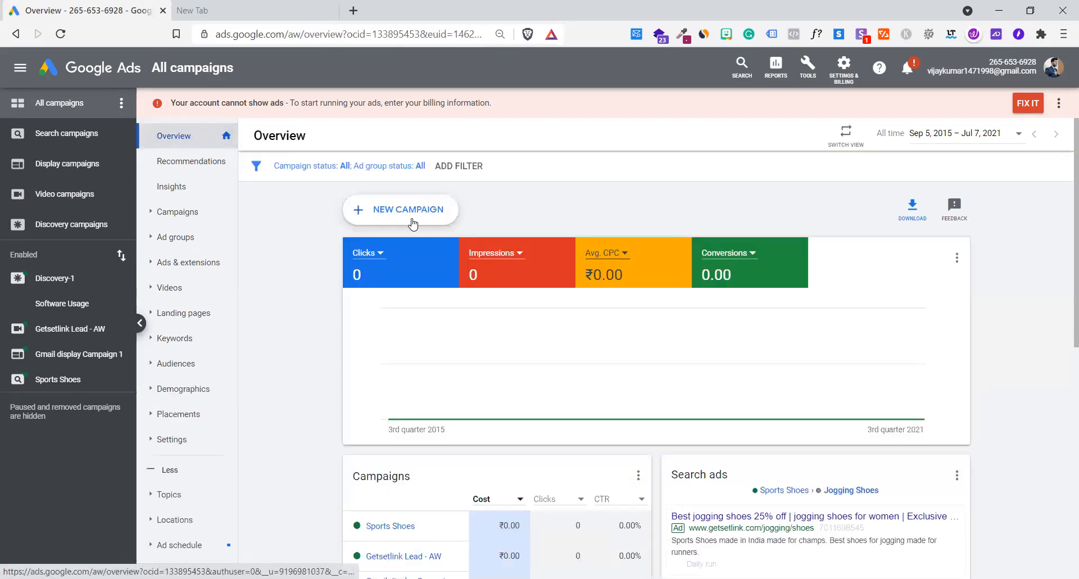
# Step: Start a new campaign without a goal's guidance and examine where the Discovery campaign type shows its ads
pyautogui.click(413, 223)
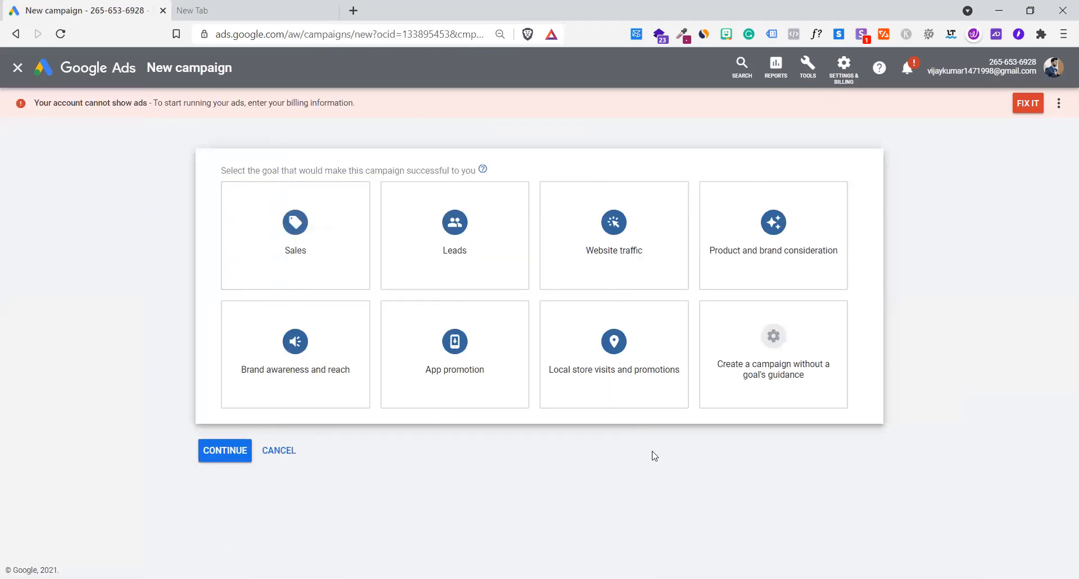
pyautogui.click(781, 355)
pyautogui.scroll(-5, 779, 355)
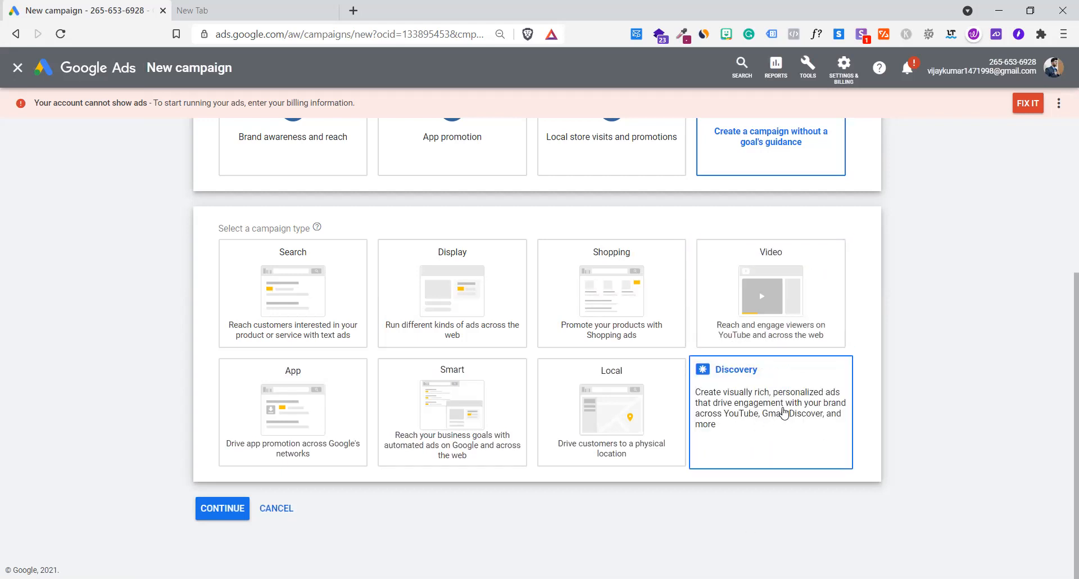
pyautogui.moveTo(731, 414); pyautogui.dragTo(796, 414)
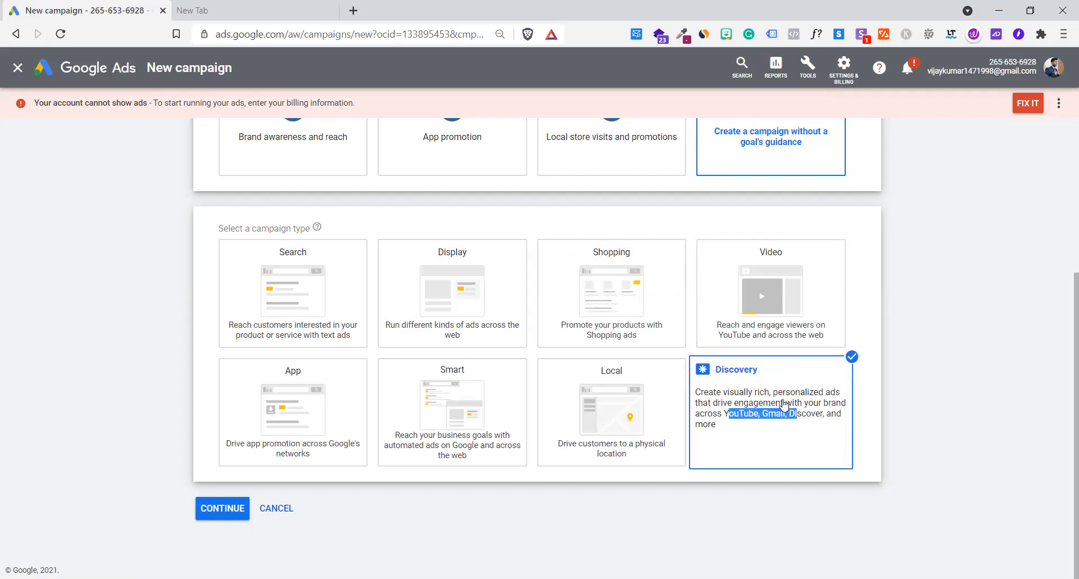
pyautogui.click(852, 357)
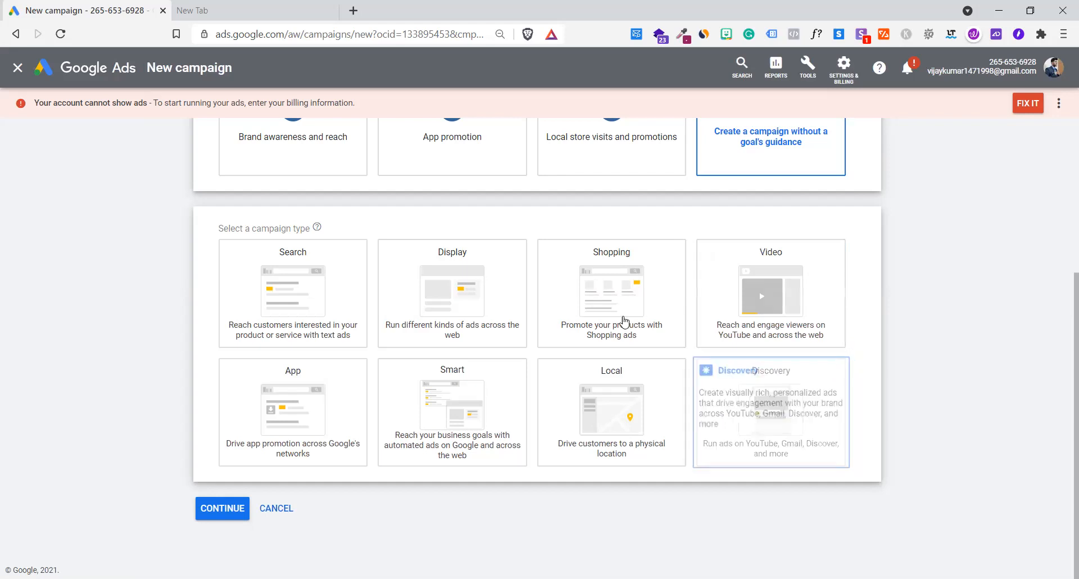
# Step: Review the campaign types offered for the Website traffic goal and cancel the new campaign
pyautogui.scroll(2, 622, 320)
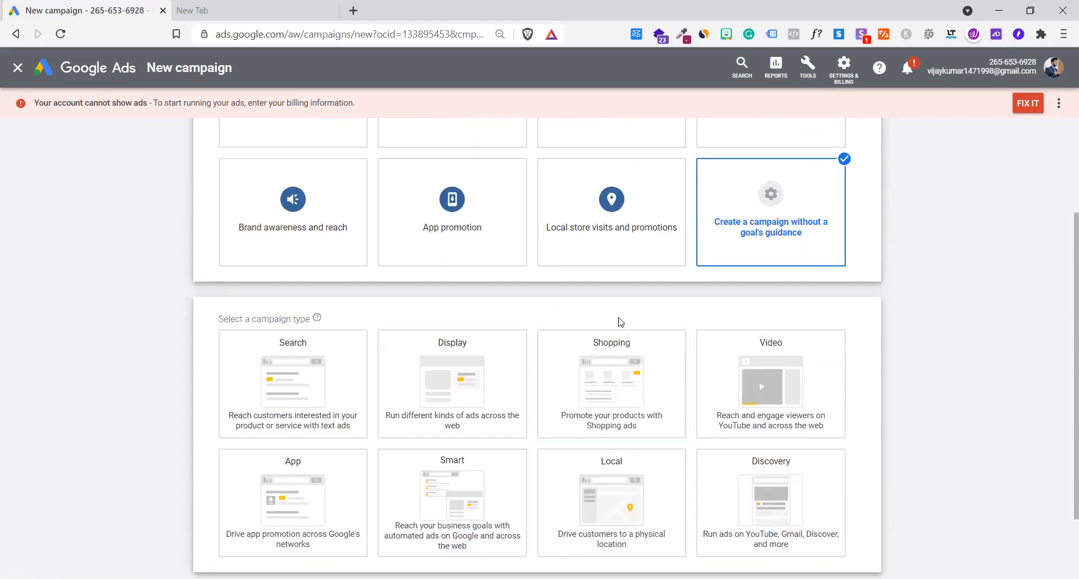
pyautogui.scroll(3, 620, 321)
pyautogui.scroll(-4, 618, 323)
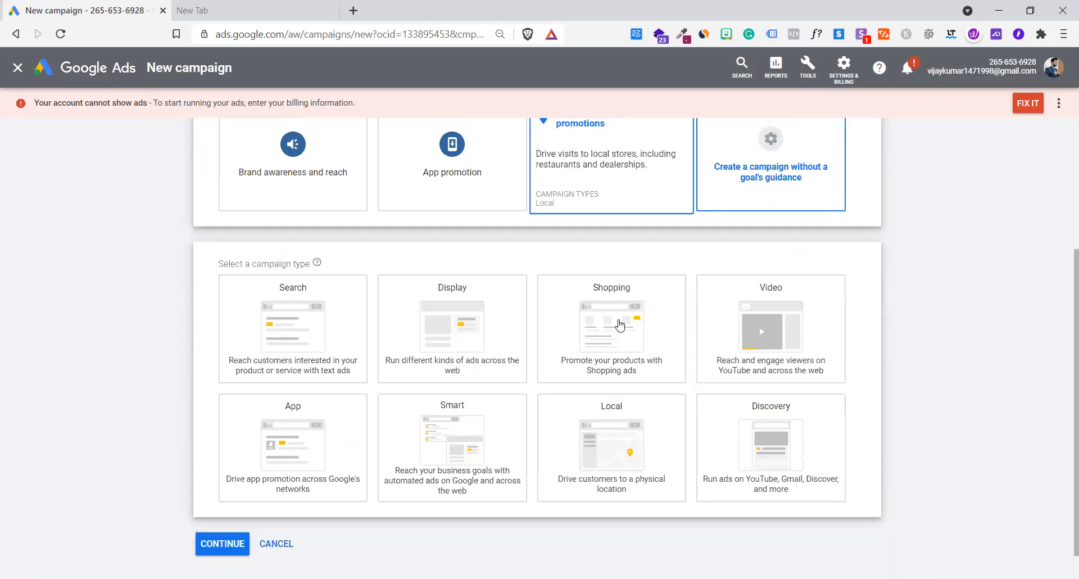
pyautogui.scroll(3, 722, 347)
pyautogui.scroll(2, 722, 347)
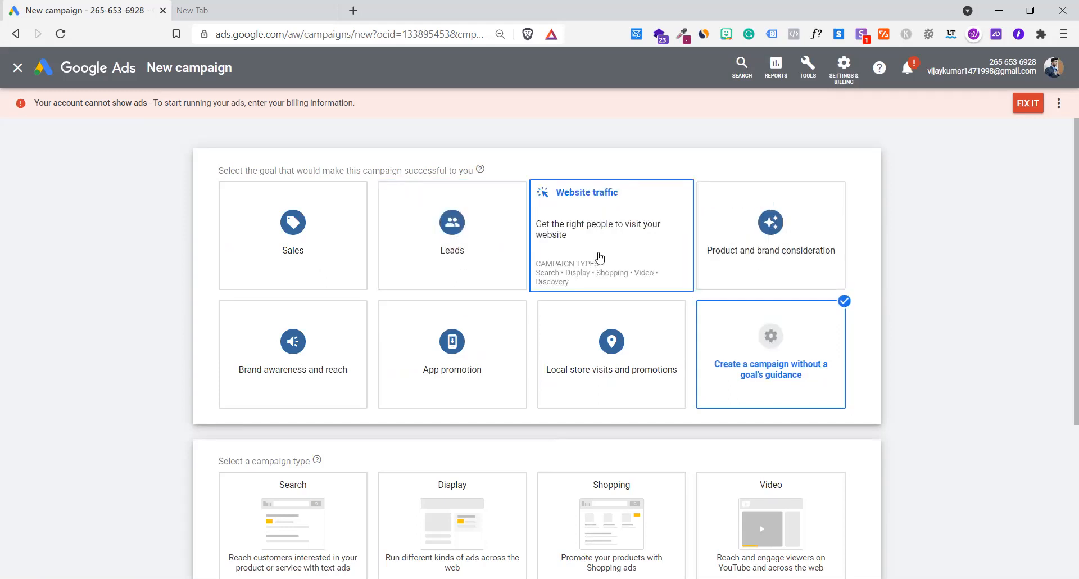
pyautogui.scroll(-4, 599, 258)
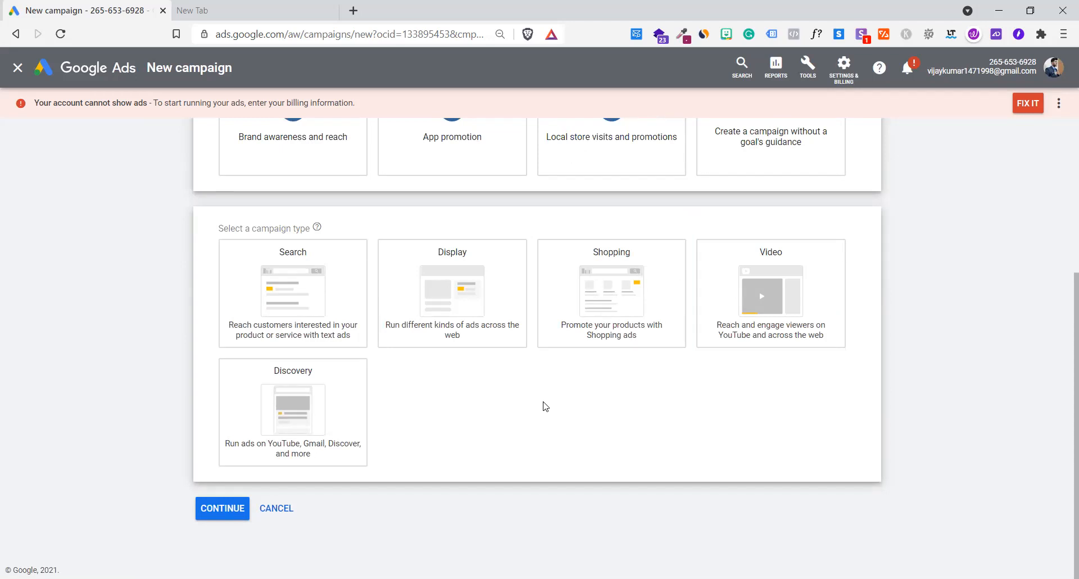
pyautogui.scroll(1, 545, 406)
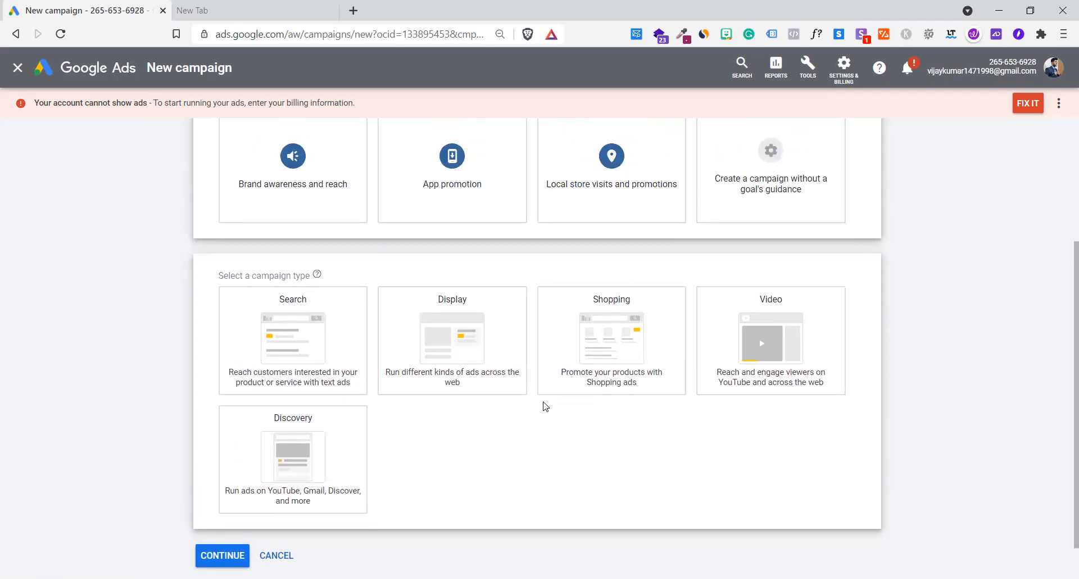
pyautogui.scroll(-1, 545, 405)
pyautogui.scroll(4, 545, 406)
pyautogui.scroll(-4, 534, 402)
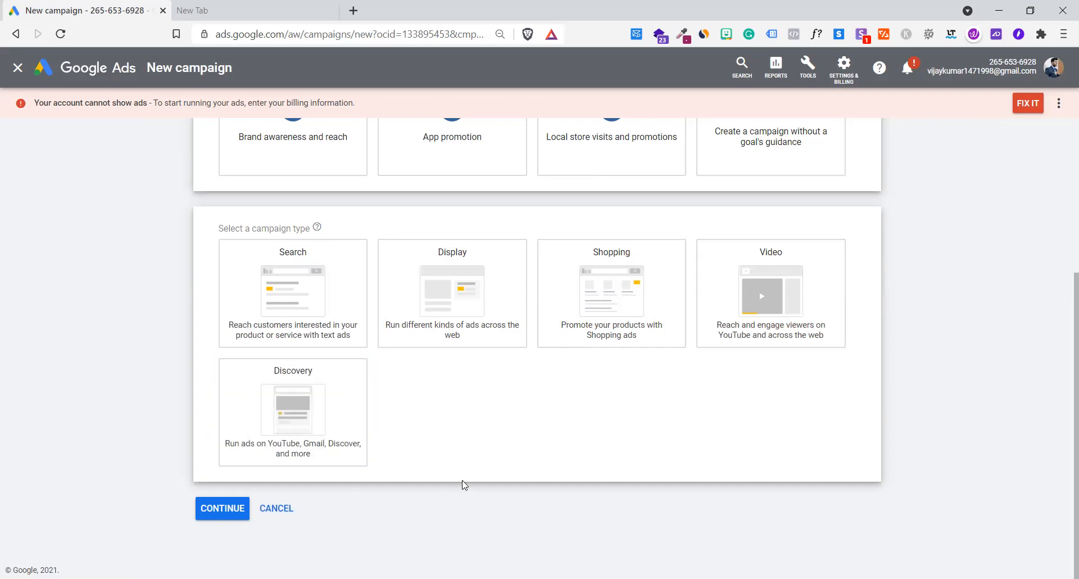
pyautogui.scroll(3, 378, 366)
pyautogui.scroll(-3, 379, 301)
pyautogui.click(281, 506)
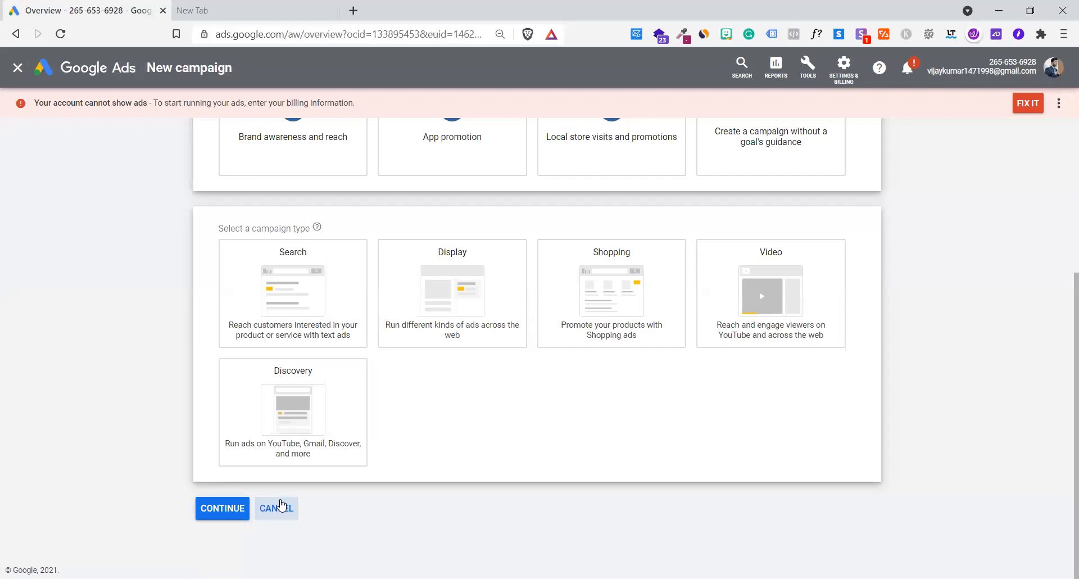